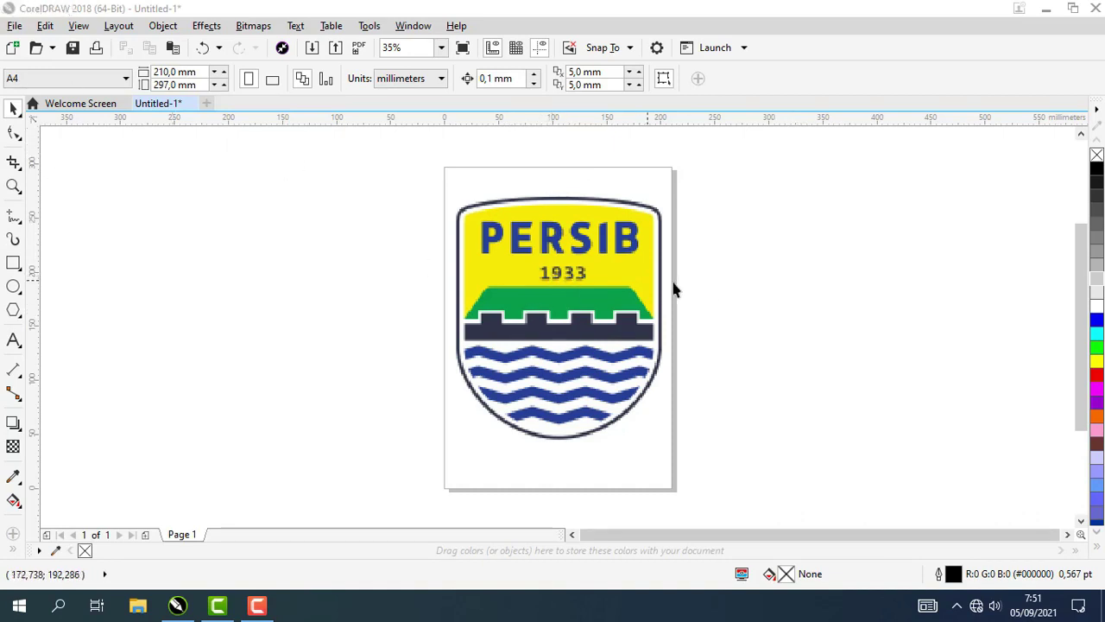
Examine the crest bitmap up close, including its outer outline, lettering, wall and wave shapes.
scroll(637, 306, up, 2)
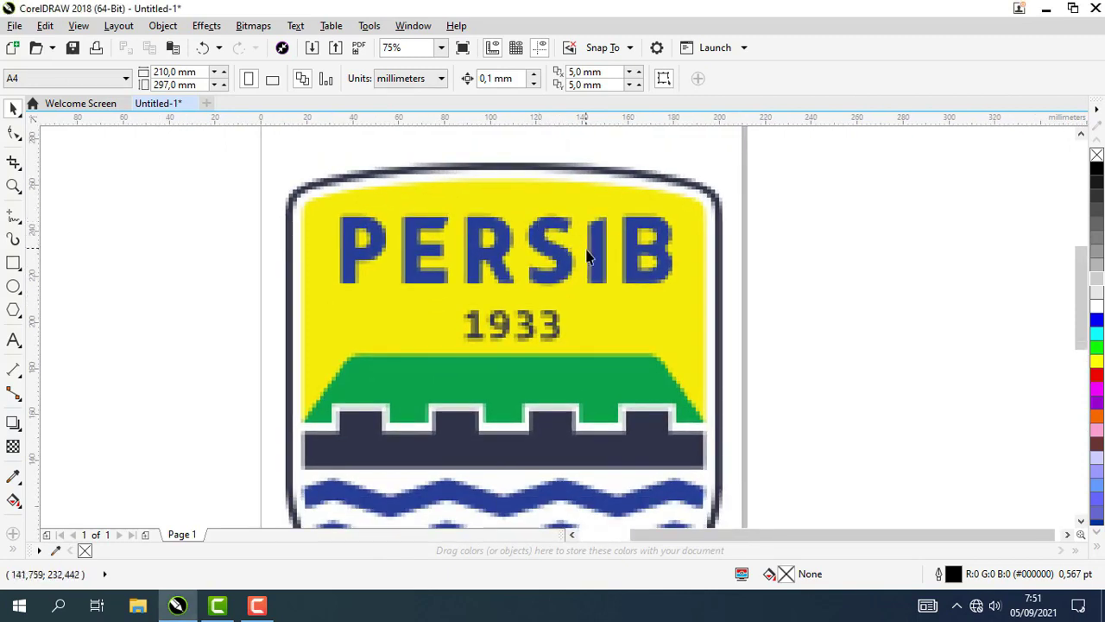
mouse_move(587, 252)
mouse_down()
mouse_move(574, 216)
mouse_move(591, 235)
mouse_up()
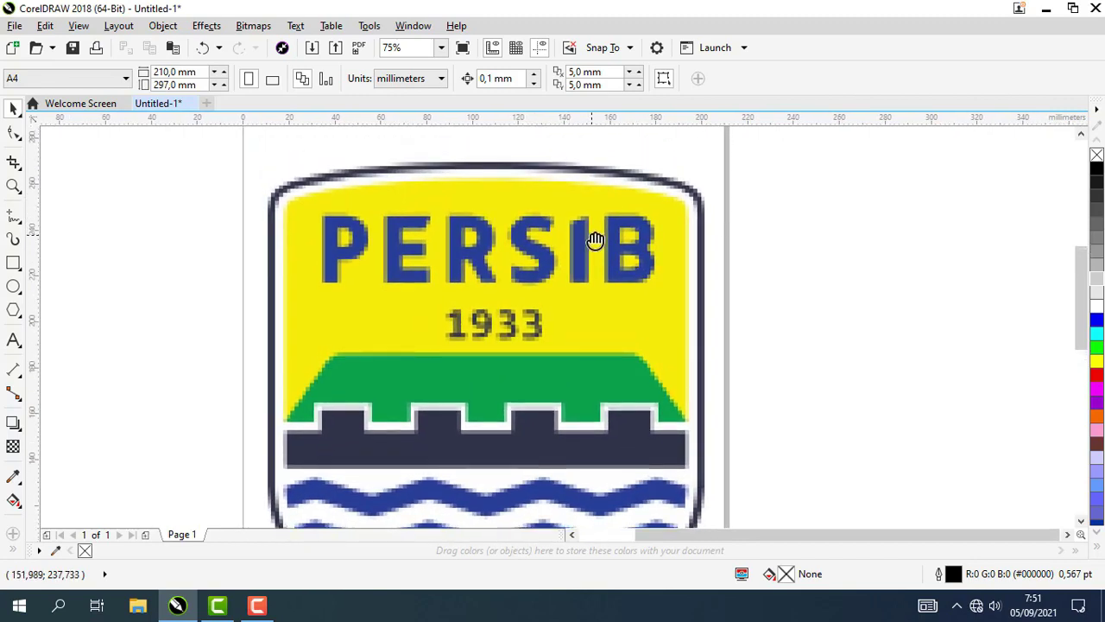
scroll(617, 306, down, 1)
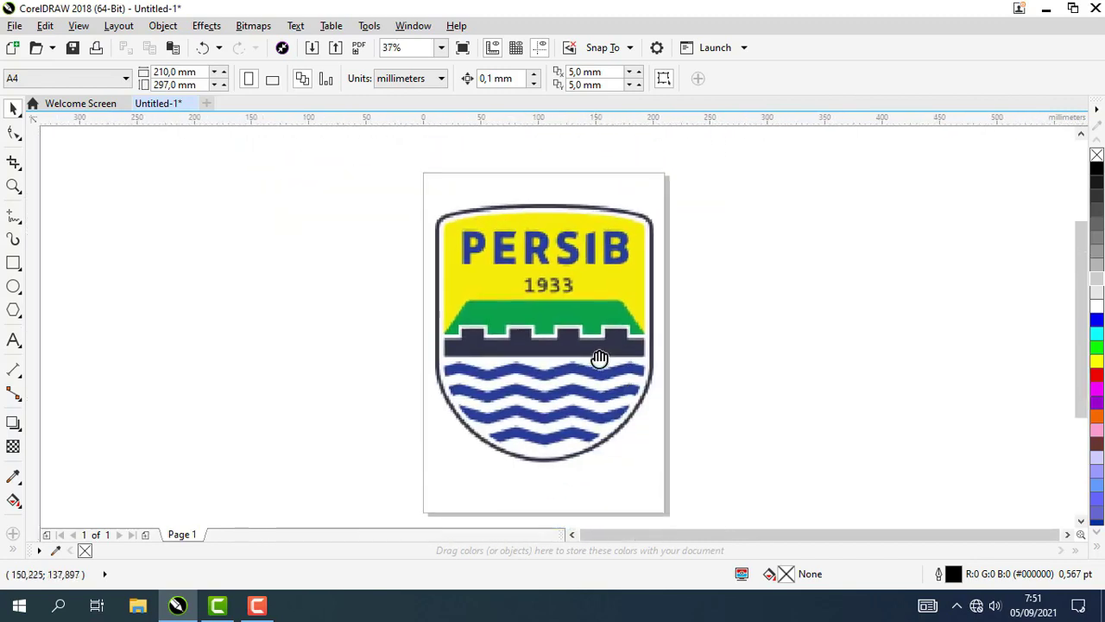
scroll(548, 453, up, 2)
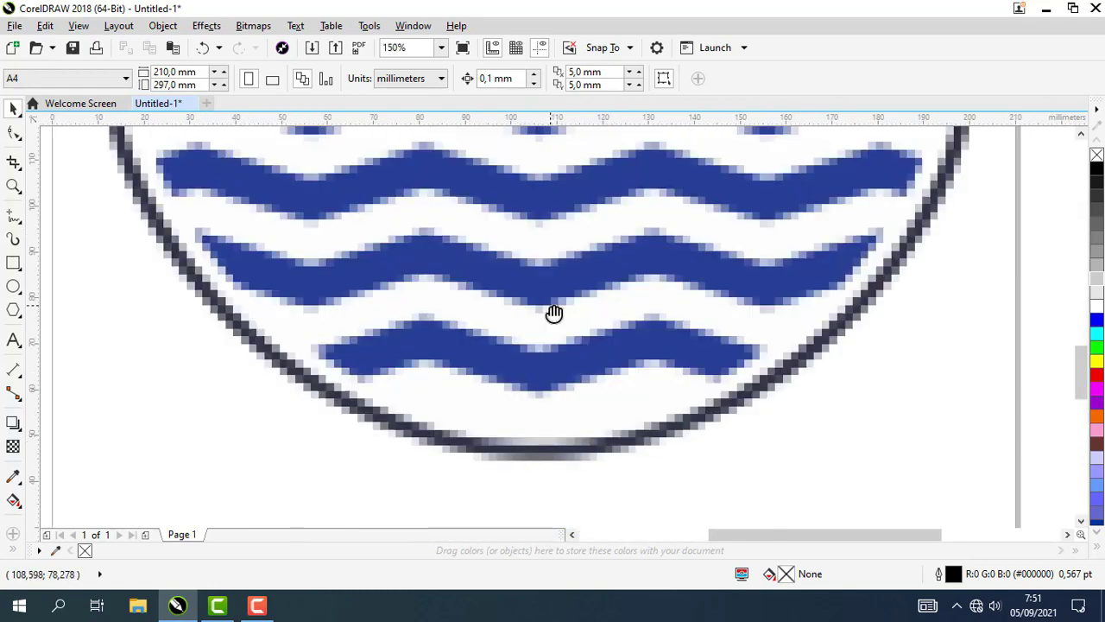
scroll(553, 313, down, 2)
scroll(402, 279, up, 2)
scroll(320, 295, up, 1)
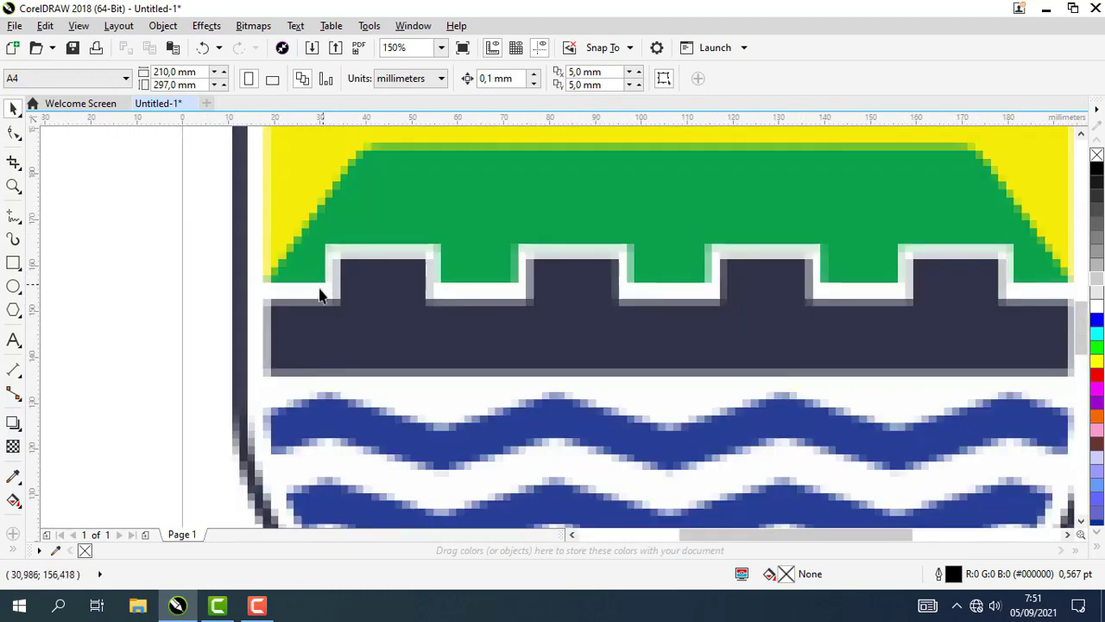
scroll(302, 250, up, 1)
scroll(419, 254, down, 2)
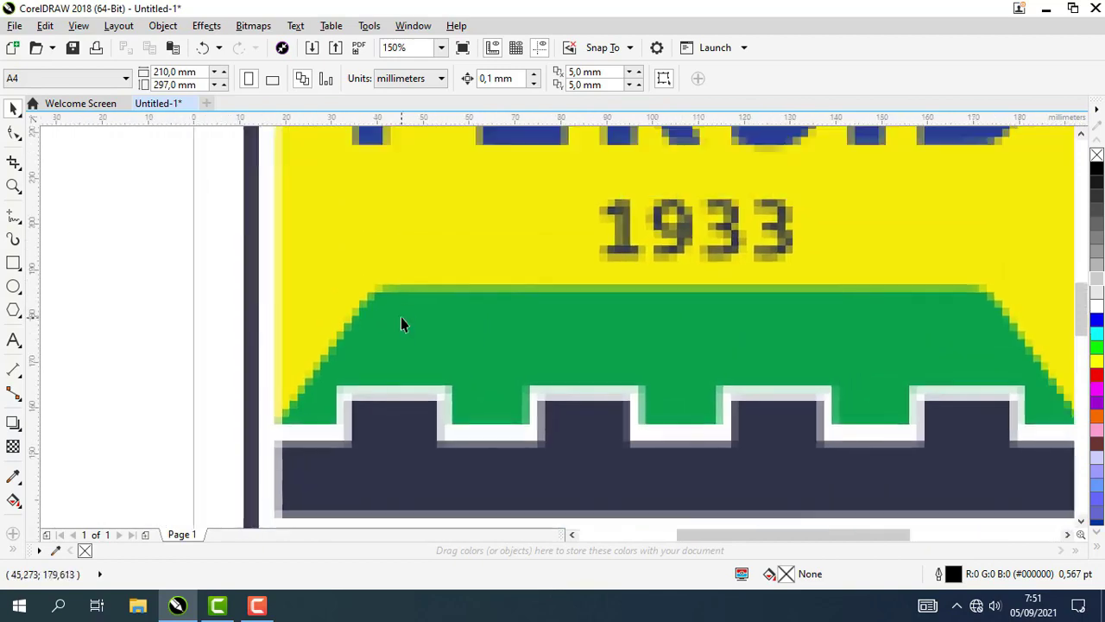
scroll(435, 359, up, 1)
scroll(433, 358, down, 1)
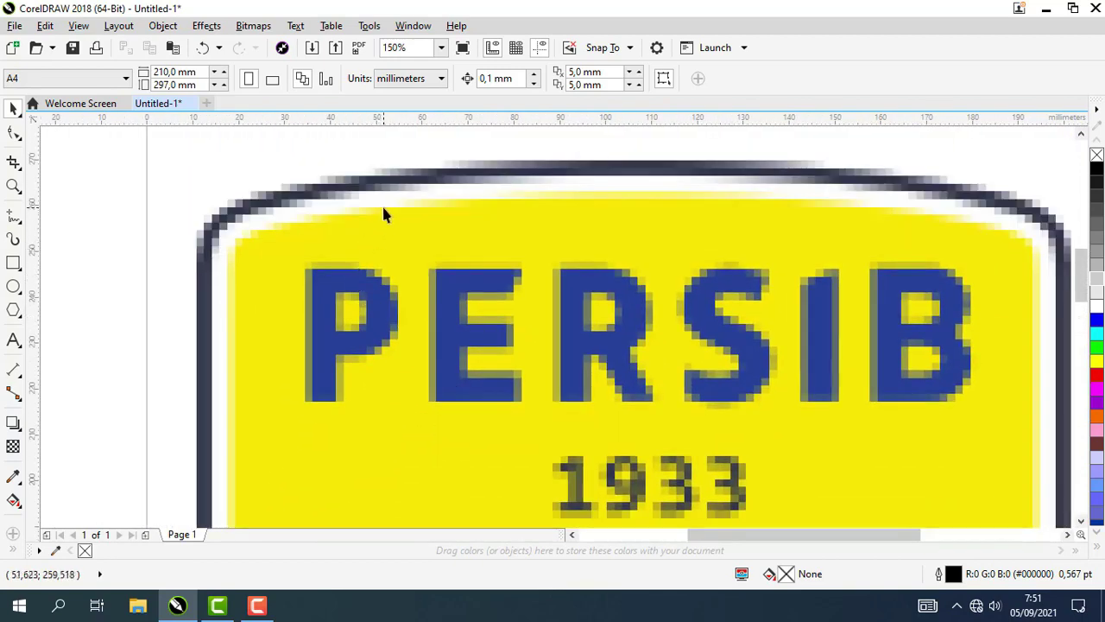
scroll(330, 194, up, 2)
scroll(80, 290, down, 2)
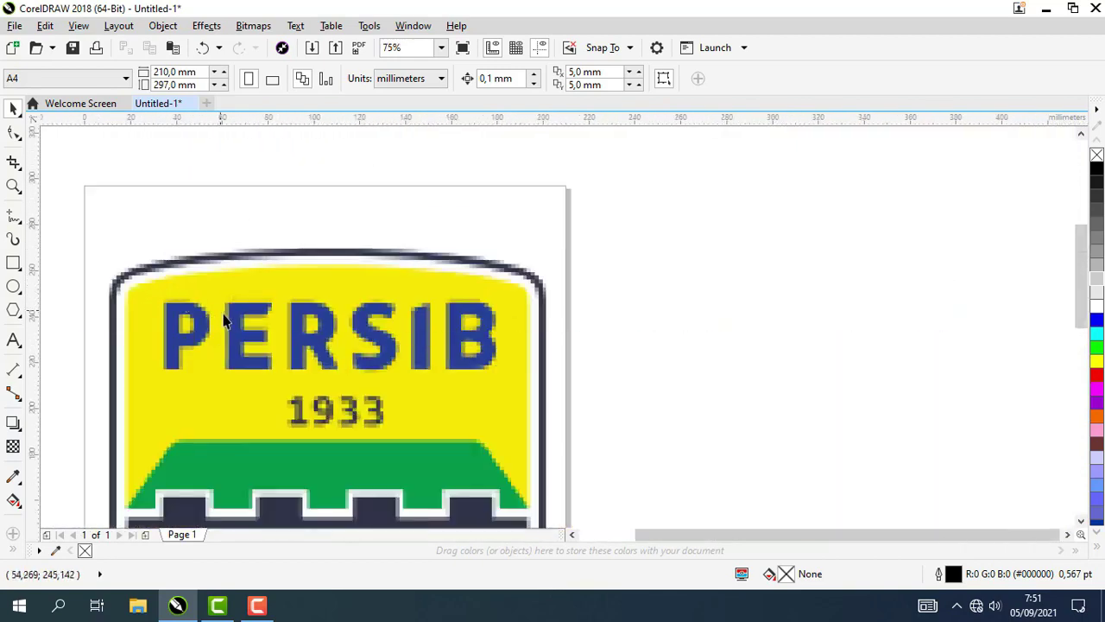
scroll(227, 316, up, 3)
scroll(143, 316, down, 2)
scroll(424, 387, down, 2)
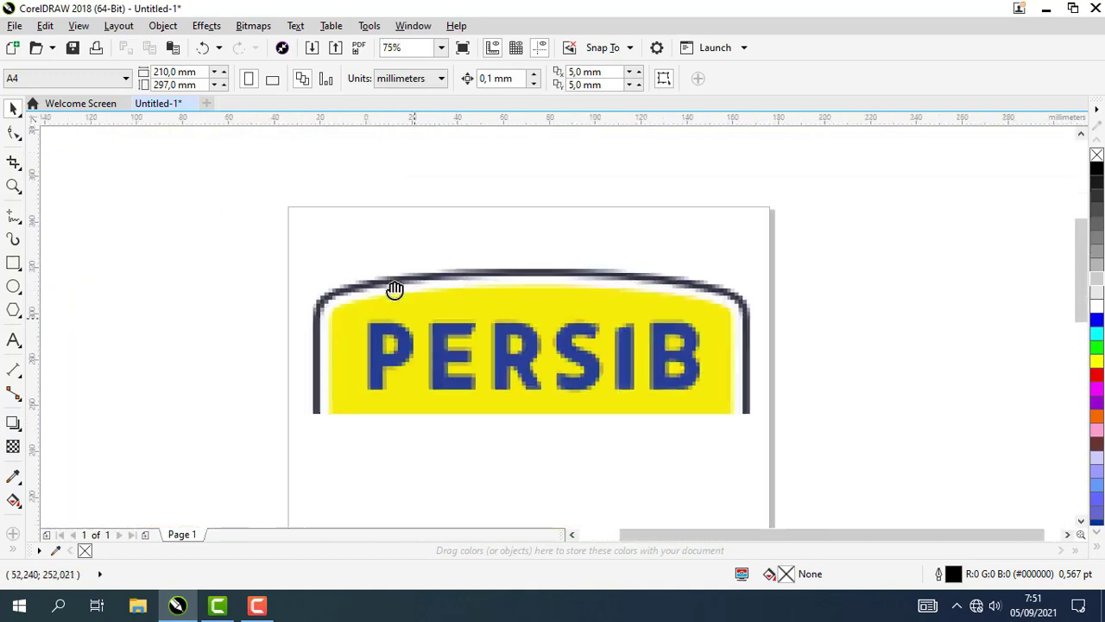
scroll(377, 276, up, 3)
scroll(508, 257, down, 2)
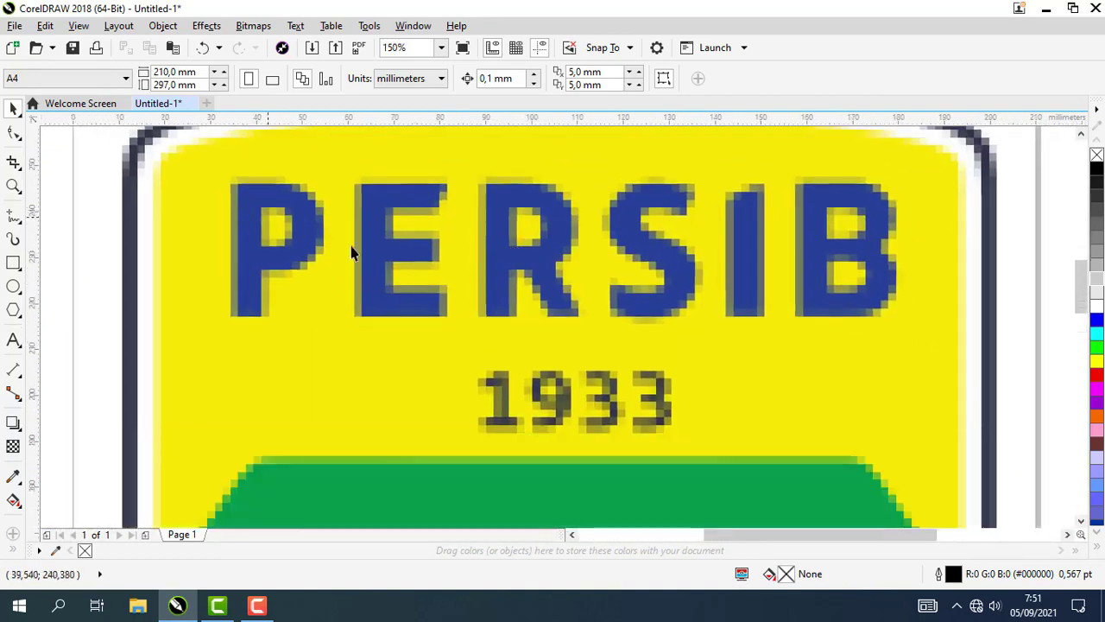
scroll(406, 294, up, 2)
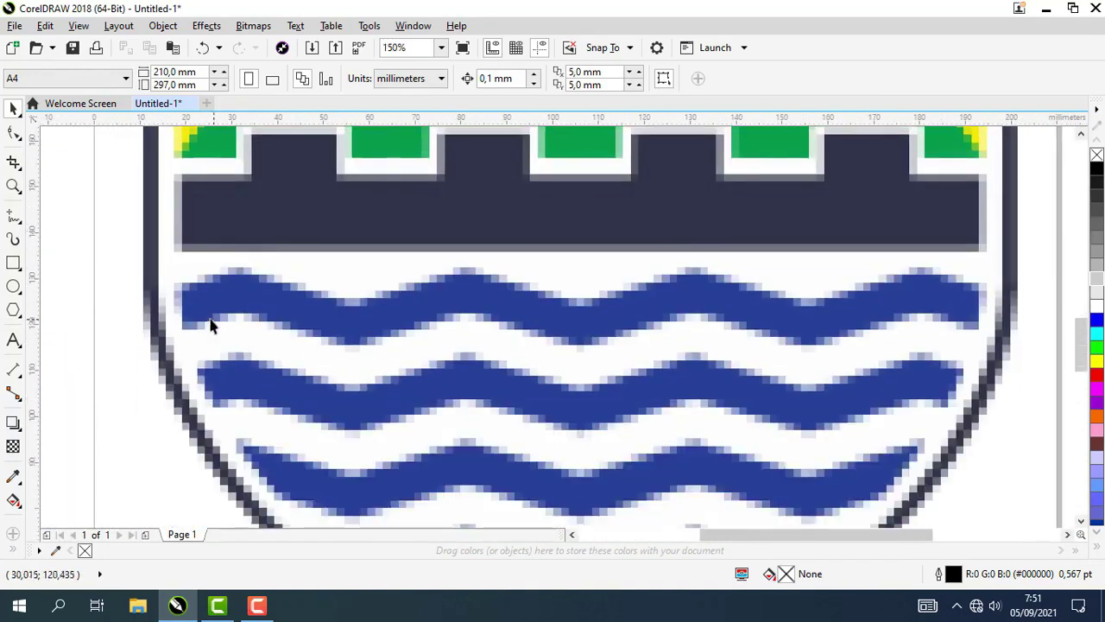
scroll(553, 323, down, 3)
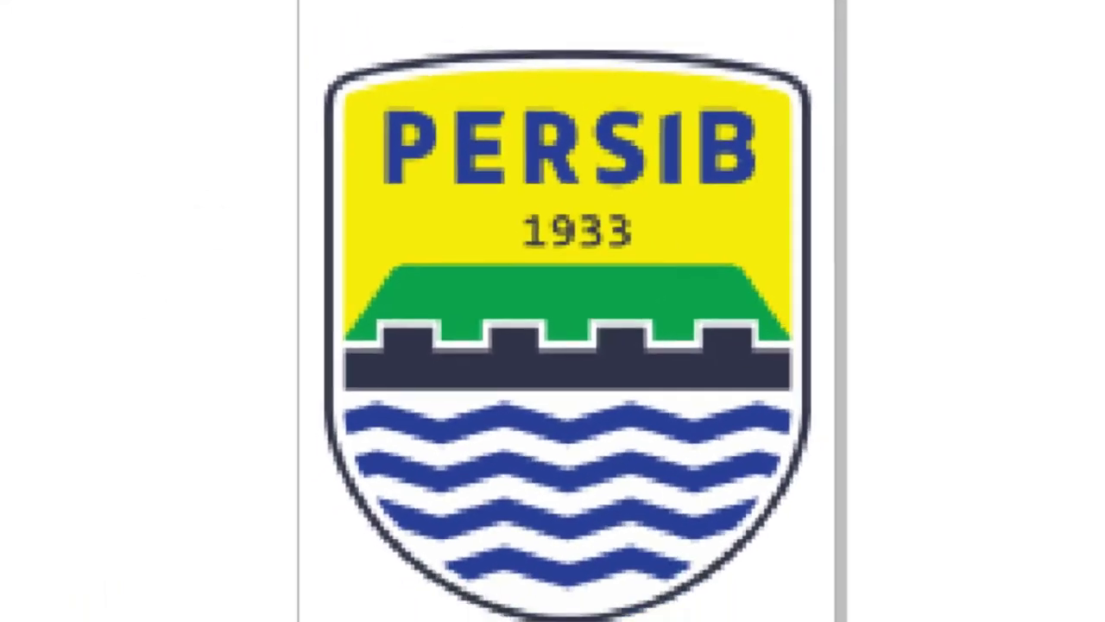
scroll(468, 219, up, 3)
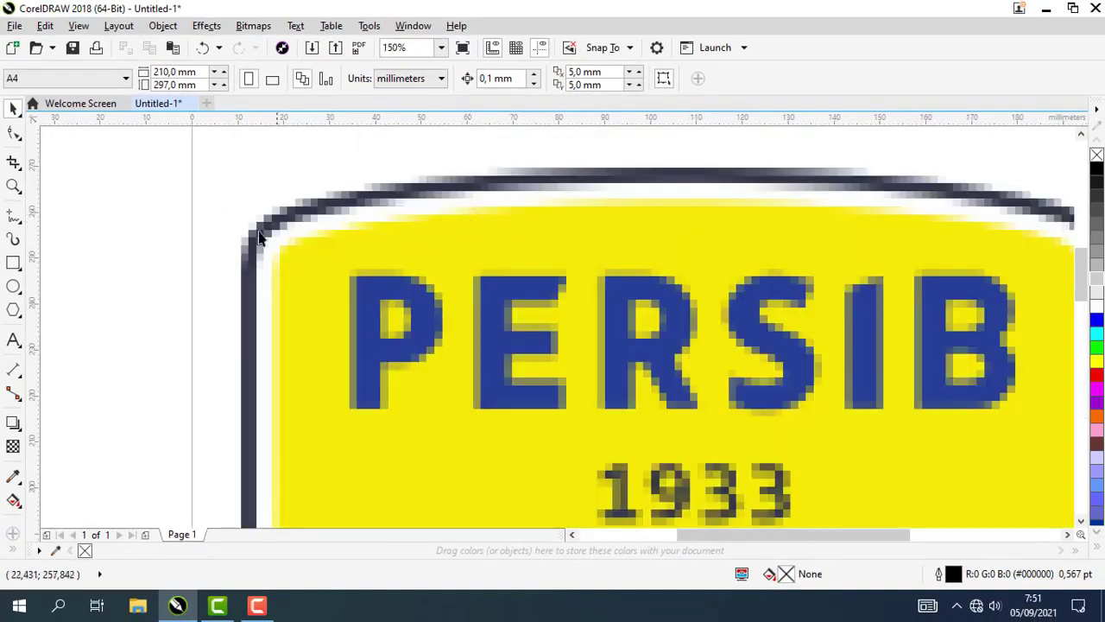
scroll(513, 189, down, 2)
scroll(420, 227, down, 2)
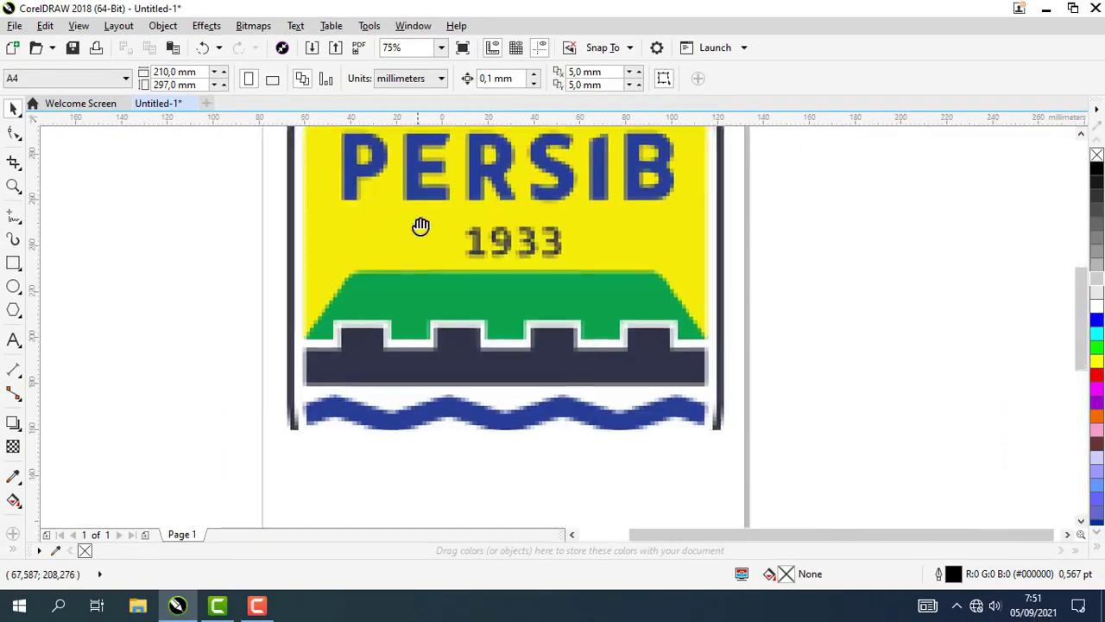
scroll(328, 302, down, 3)
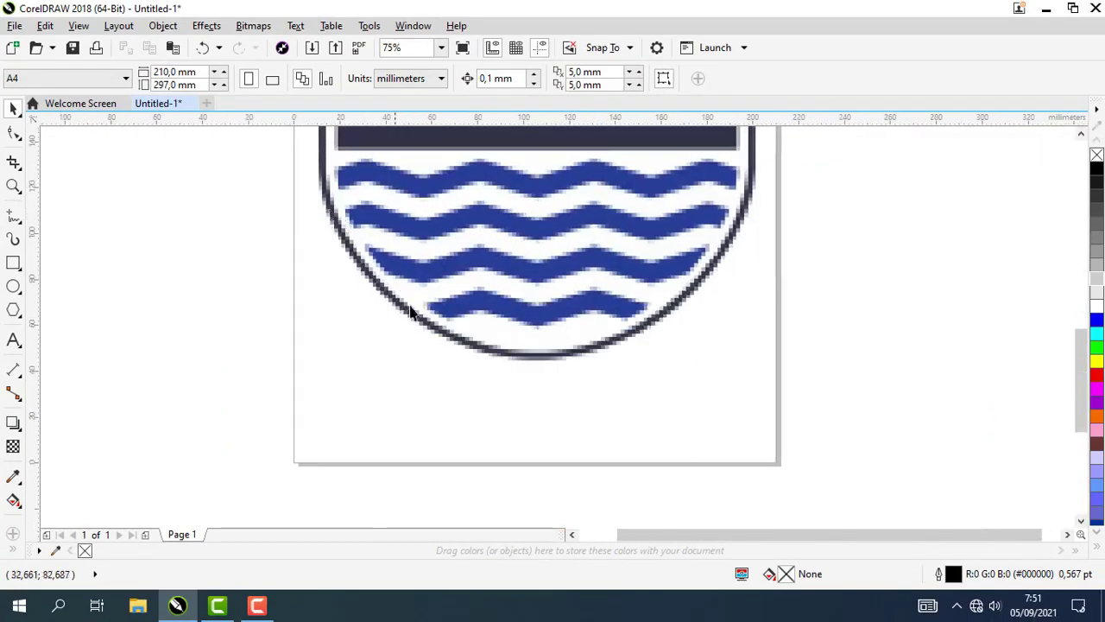
scroll(656, 346, up, 2)
scroll(518, 265, down, 2)
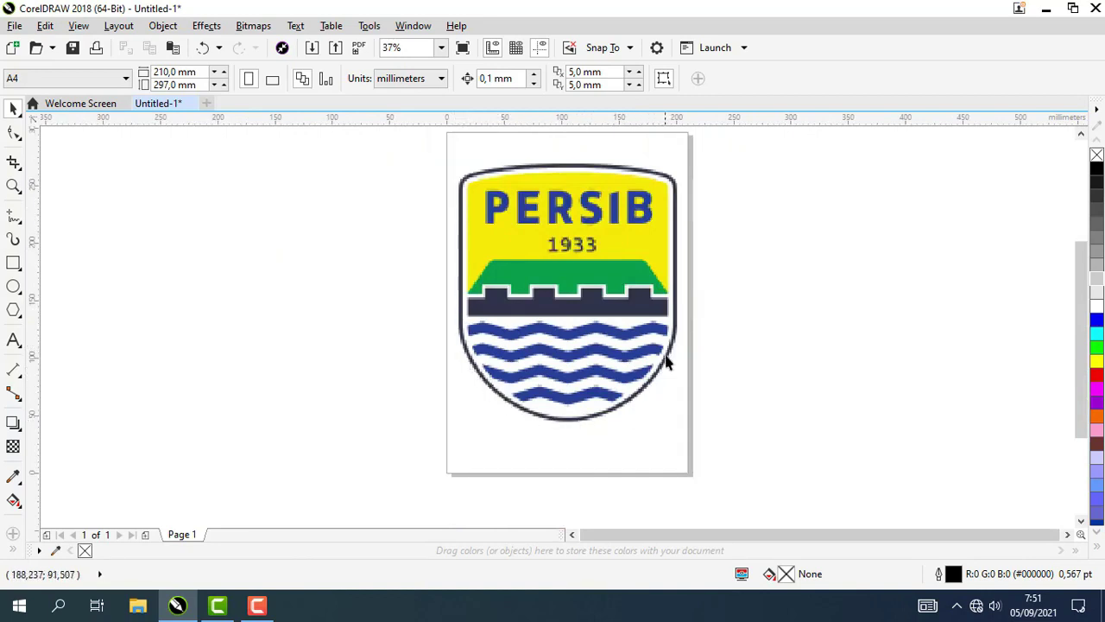
drag(674, 244, 679, 279)
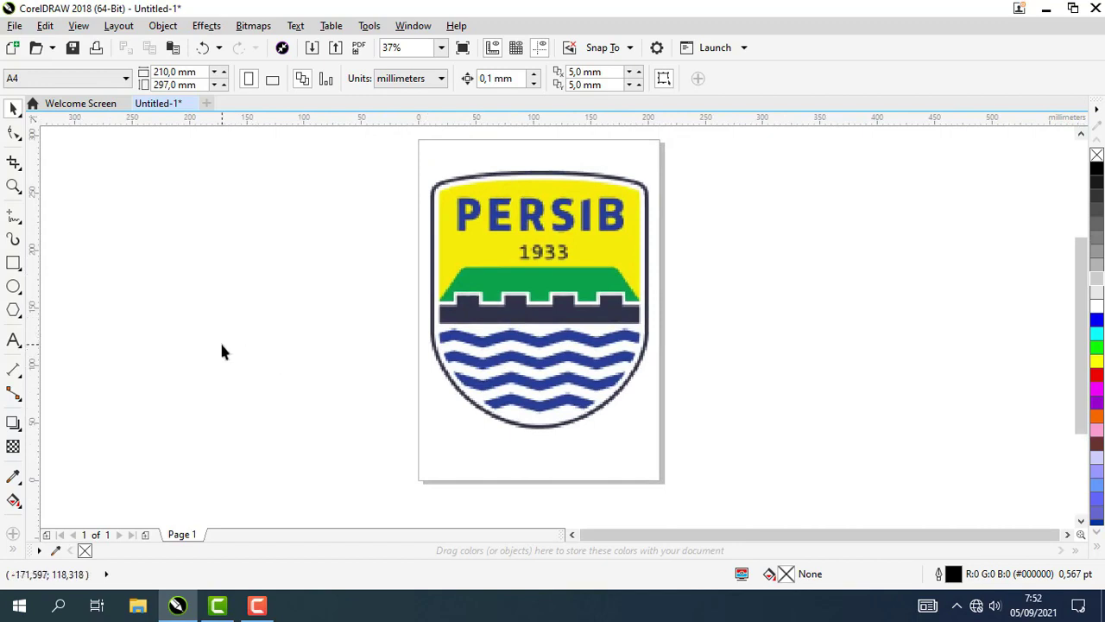
Draw a rectangle about 188 by 221.5 mm around the crest, stretching it to the outer outline's top and bottom edges.
click(13, 263)
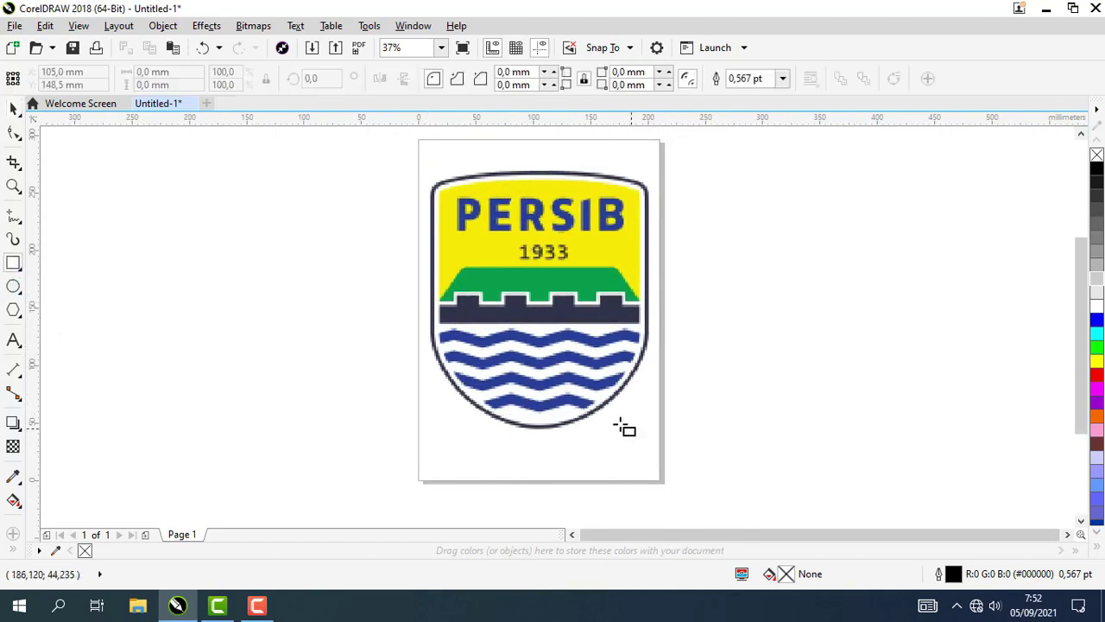
scroll(348, 353, right, 2)
scroll(363, 371, up, 2)
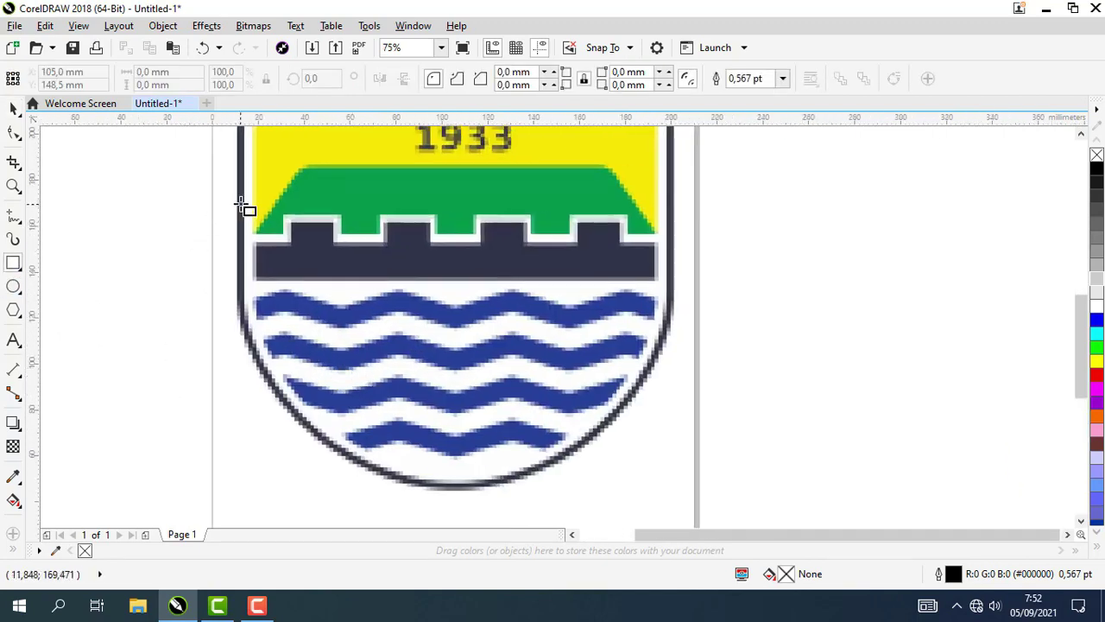
drag(239, 203, 671, 415)
scroll(585, 486, up, 3)
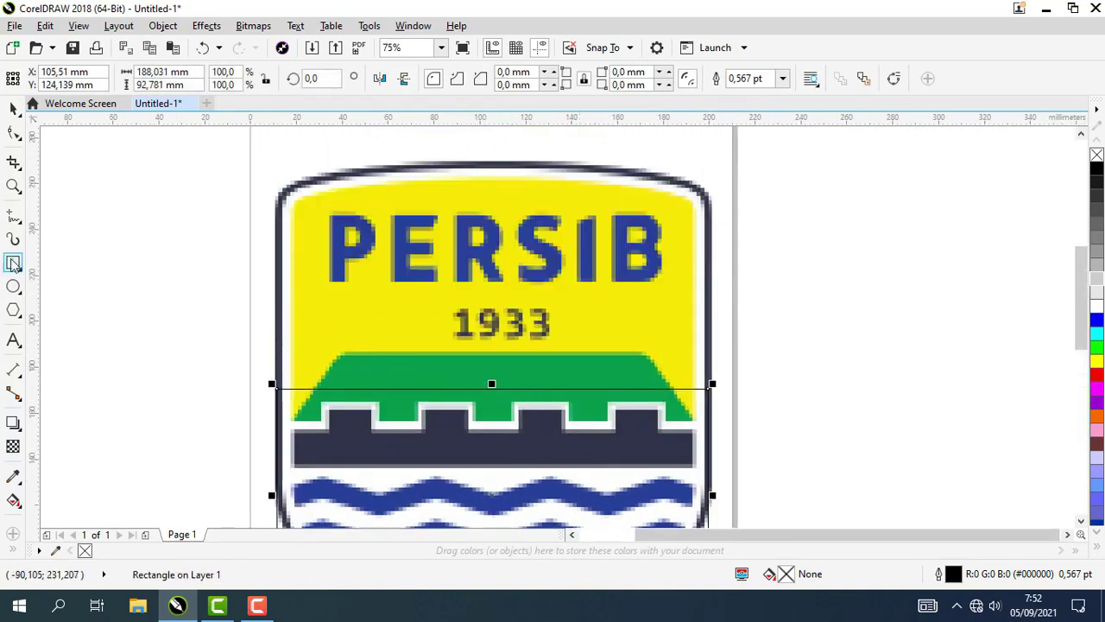
drag(492, 385, 504, 162)
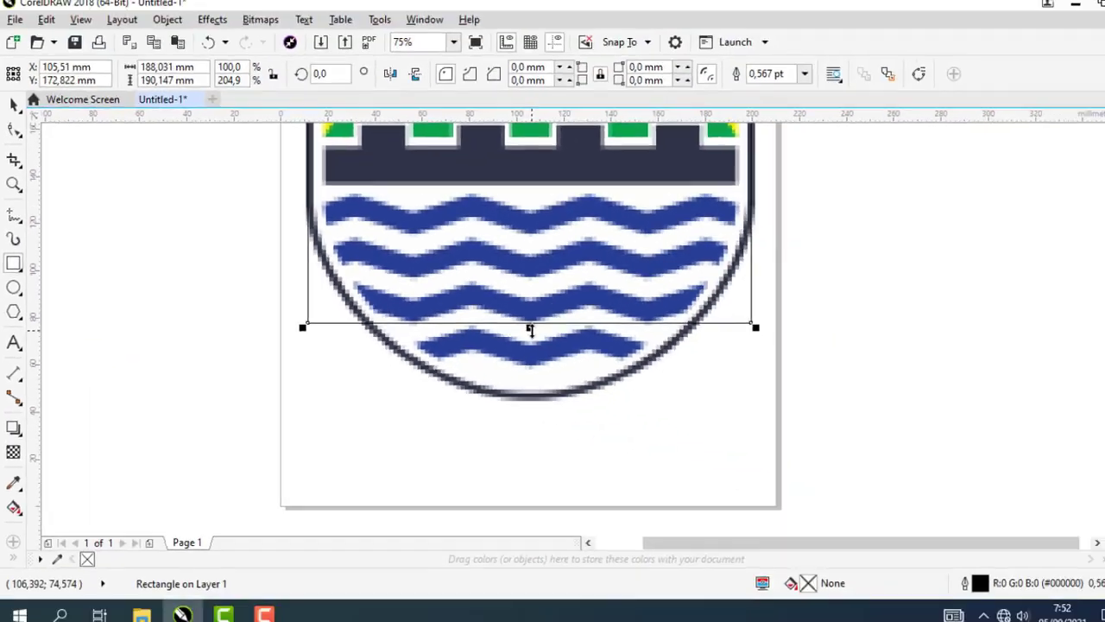
drag(528, 328, 540, 366)
scroll(516, 377, down, 1)
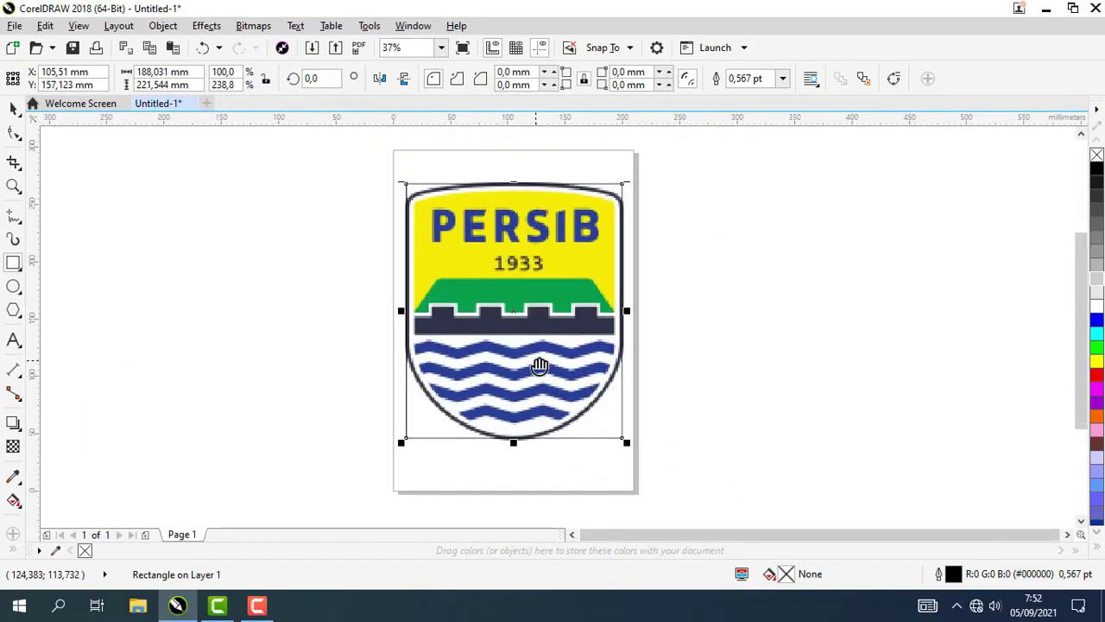
Set the rectangle's outline width to 8.0 pt and its outline colour to red.
click(783, 79)
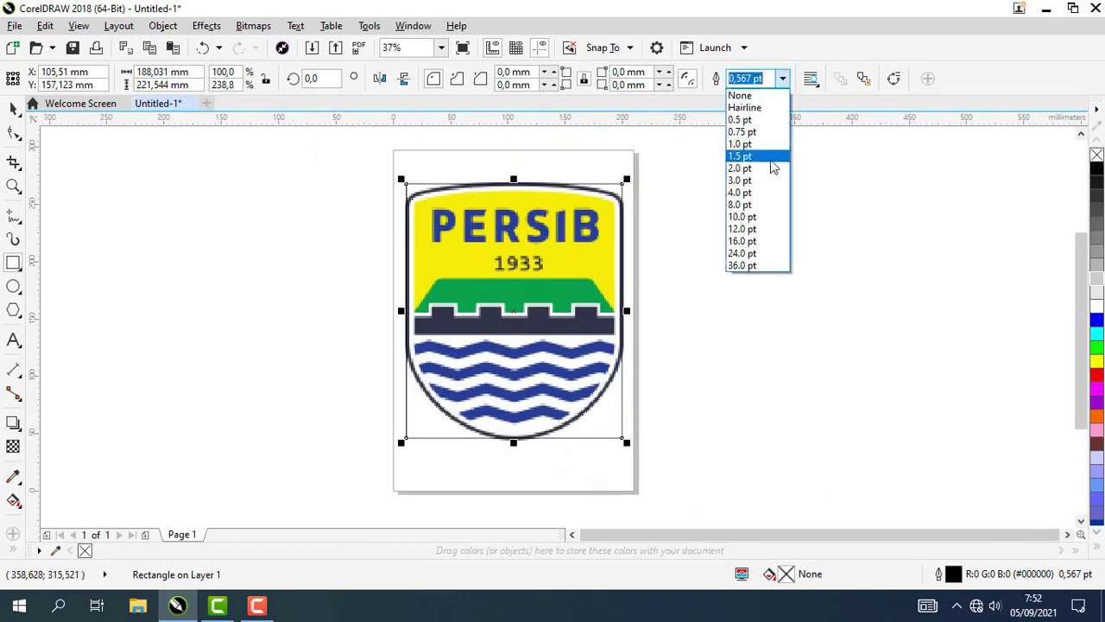
click(765, 180)
click(783, 78)
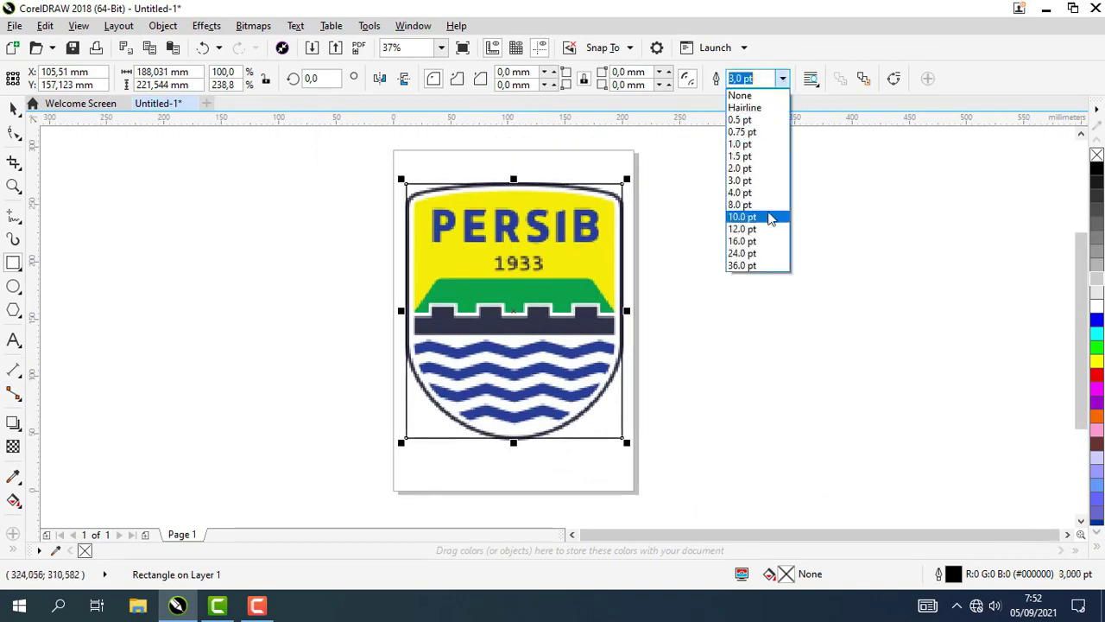
click(757, 206)
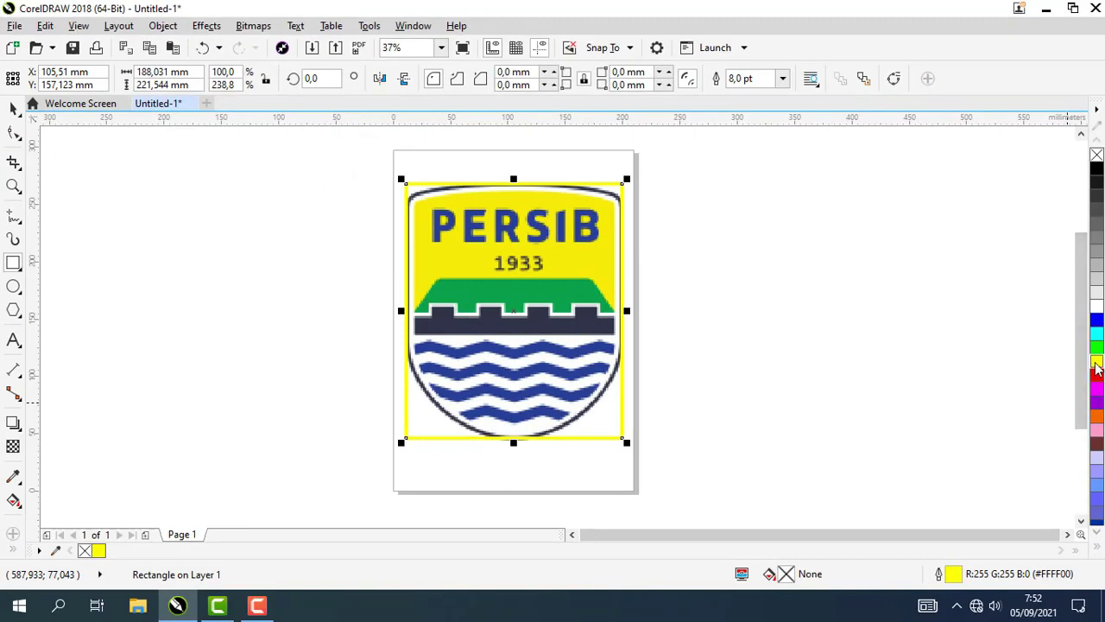
click(229, 192)
click(622, 368)
right_click(1096, 371)
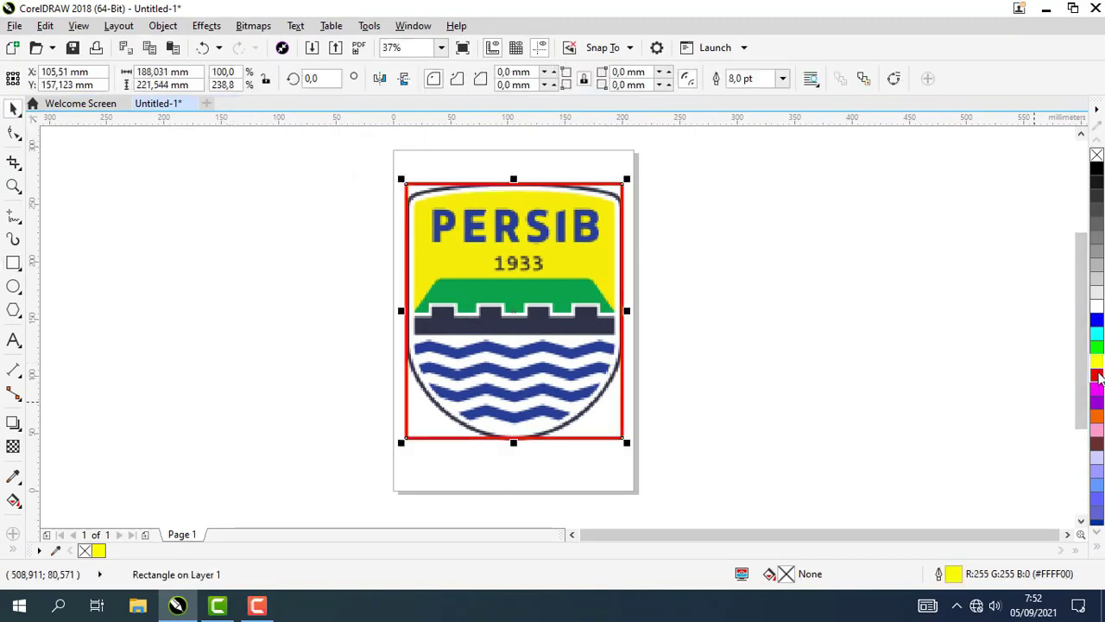
Try rounding all the rectangle's corners to about 94 mm against the crest's bottom curve, and undo the rounding.
scroll(443, 413, up, 1)
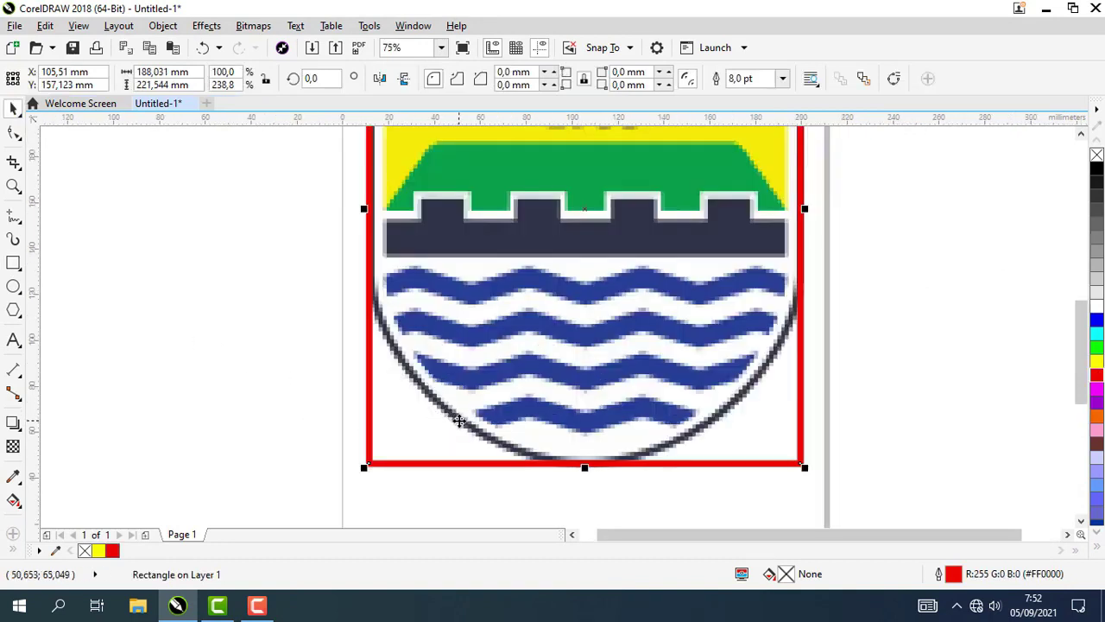
scroll(499, 415, up, 1)
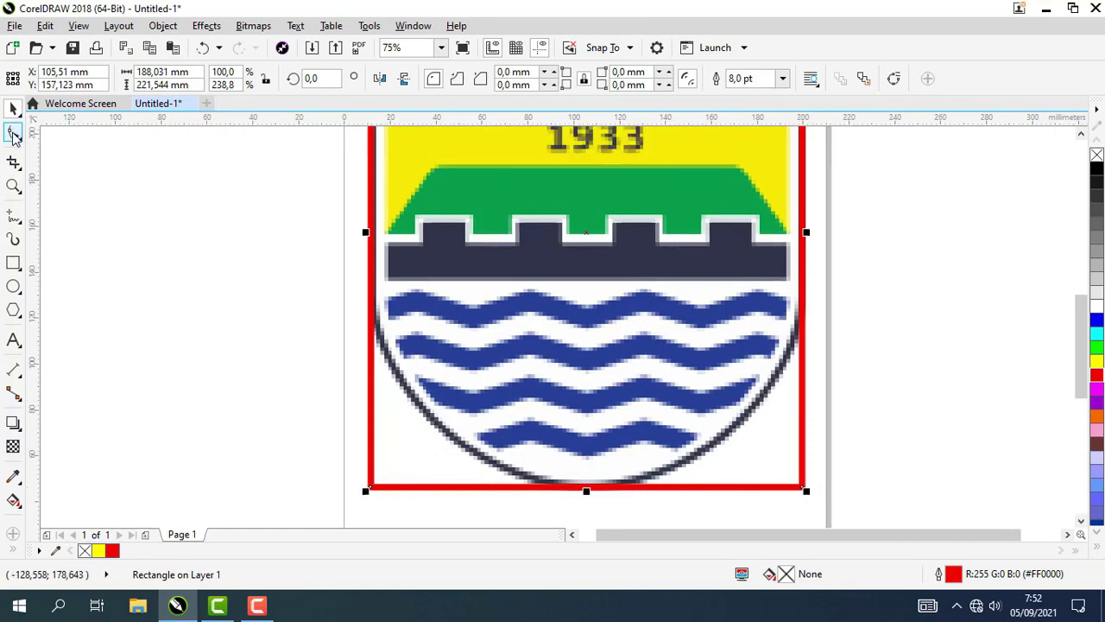
click(13, 138)
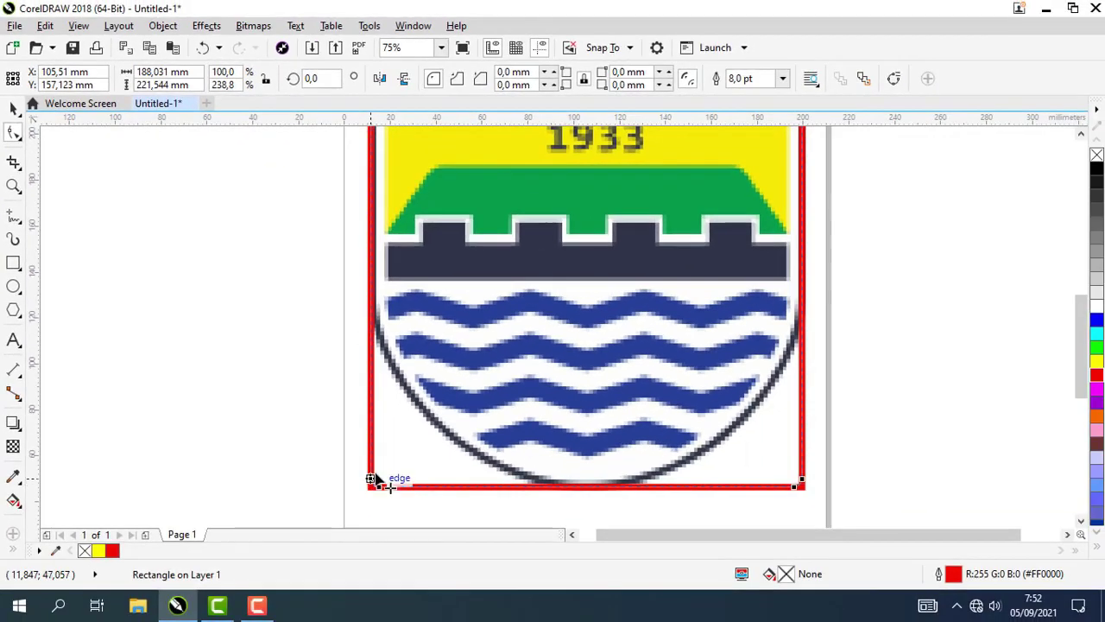
drag(370, 484, 373, 271)
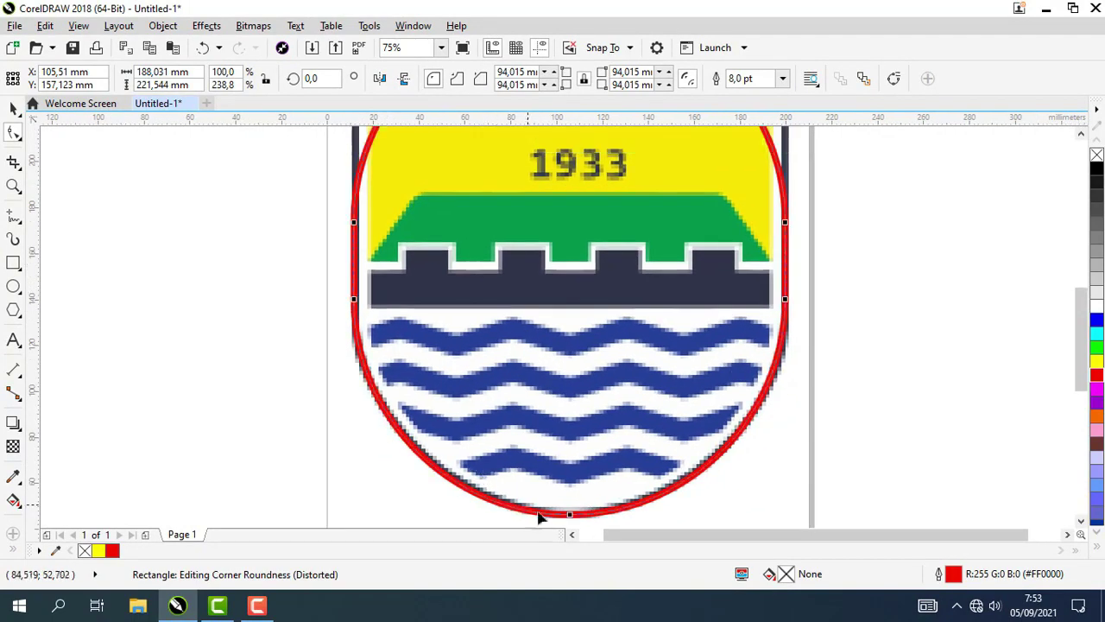
scroll(567, 530, up, 2)
scroll(277, 350, down, 2)
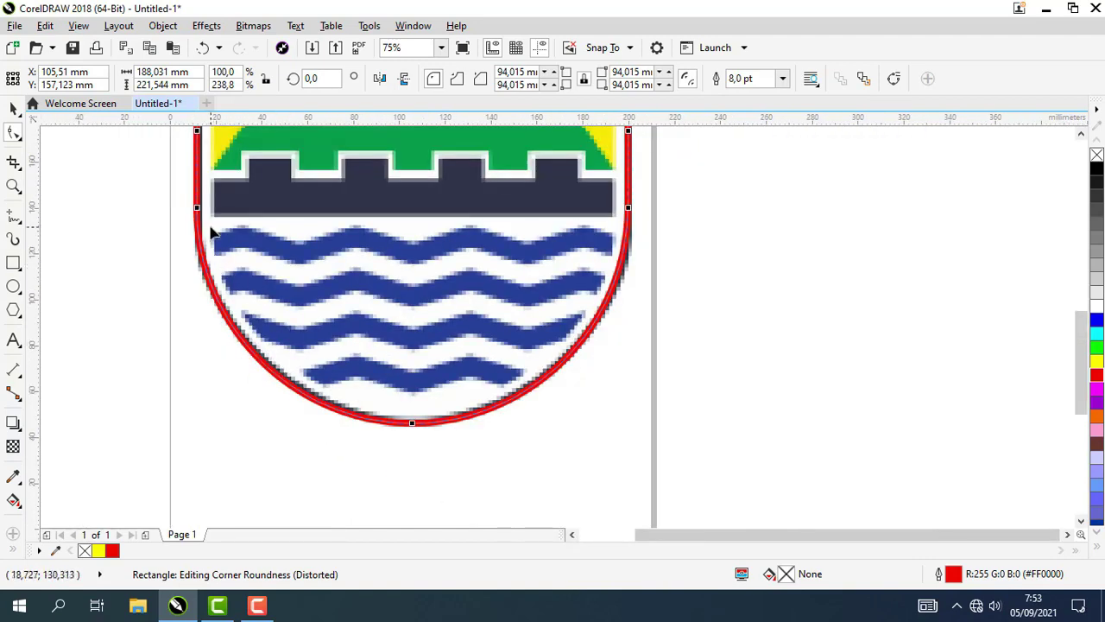
key(ctrl+z)
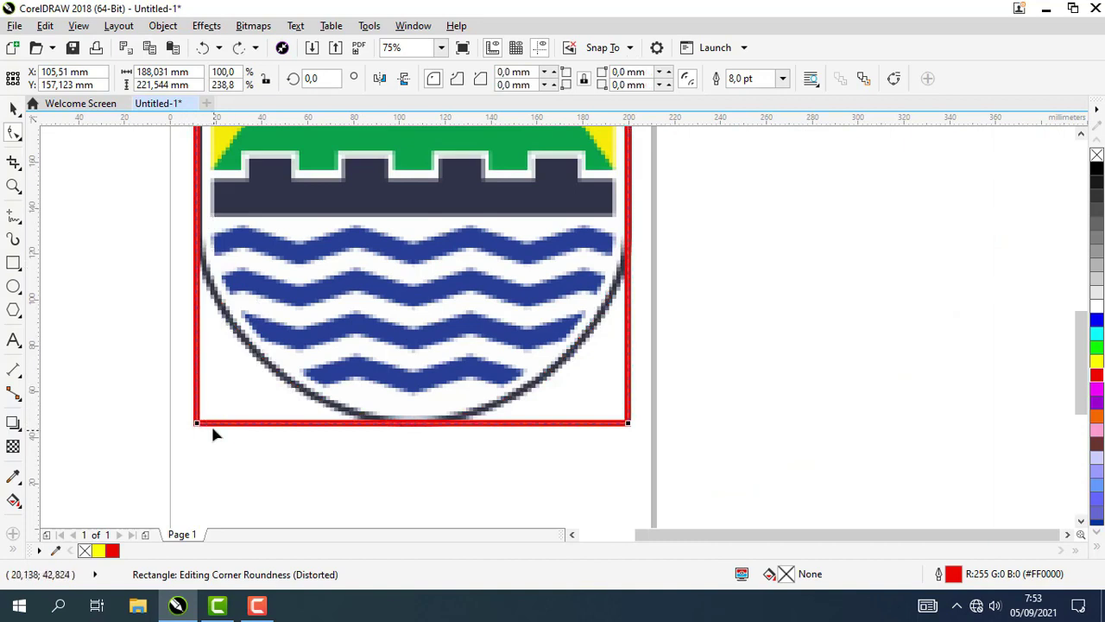
Round all four corners of the red rectangle to a radius of about 94 mm, matching the crest's bottom curve, and deselect it.
drag(198, 425, 208, 206)
scroll(412, 327, down, 3)
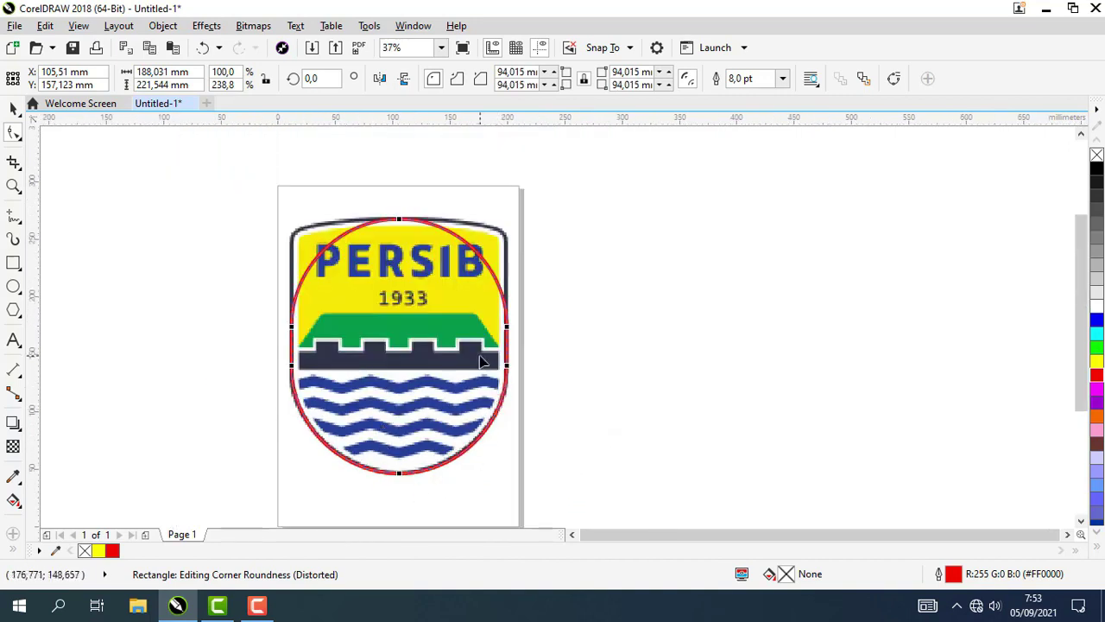
click(13, 110)
click(217, 242)
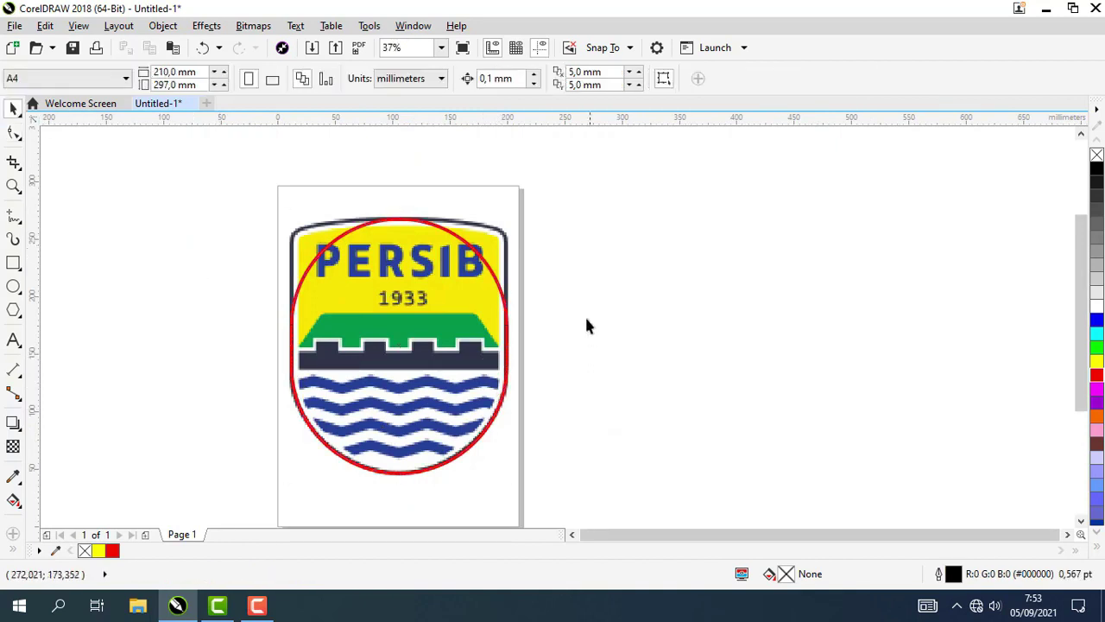
scroll(531, 271, up, 1)
drag(435, 298, 635, 329)
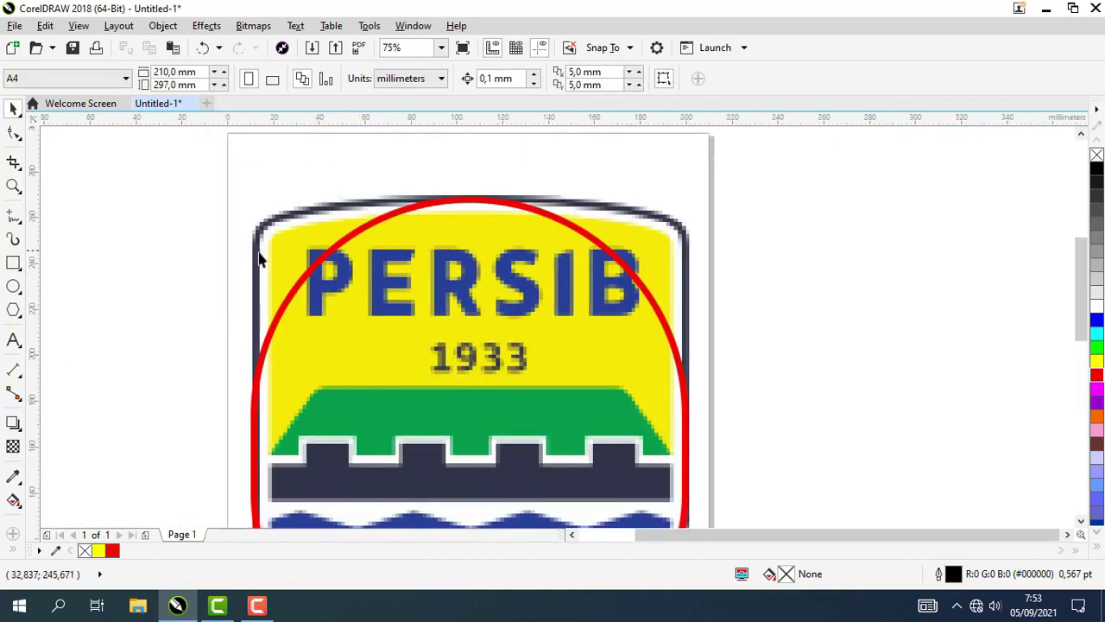
click(14, 264)
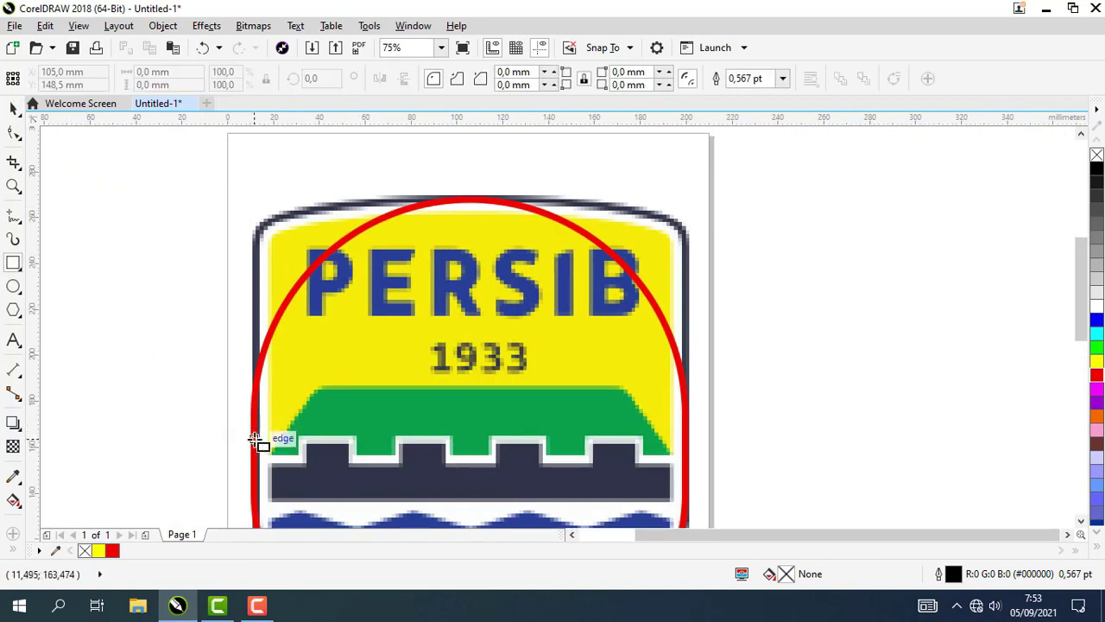
drag(254, 436, 691, 199)
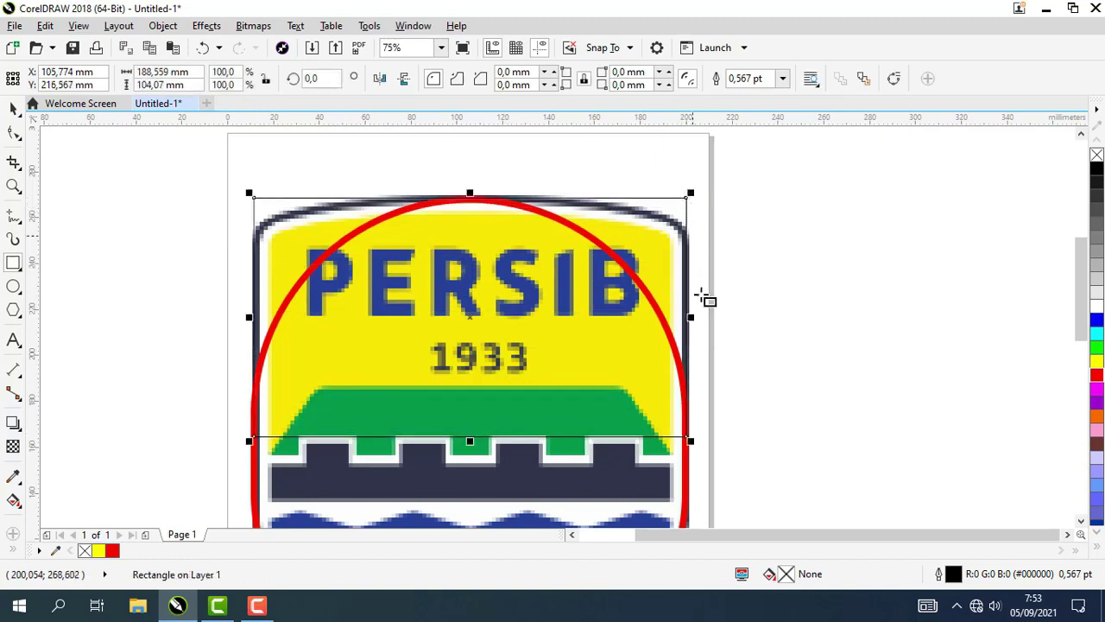
click(783, 79)
click(762, 209)
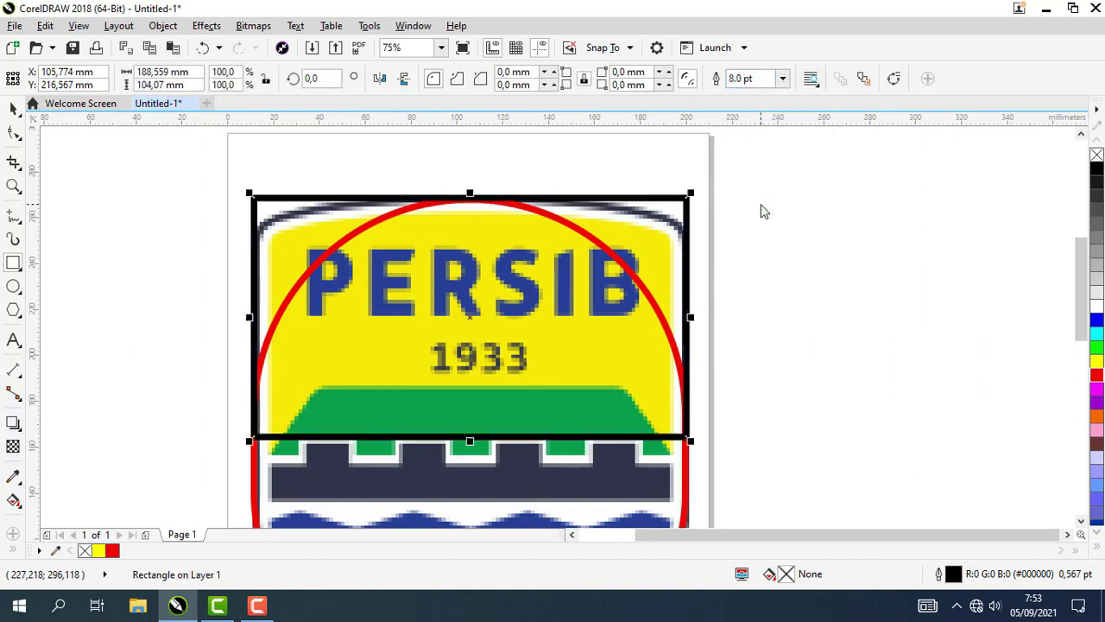
scroll(683, 471, up, 3)
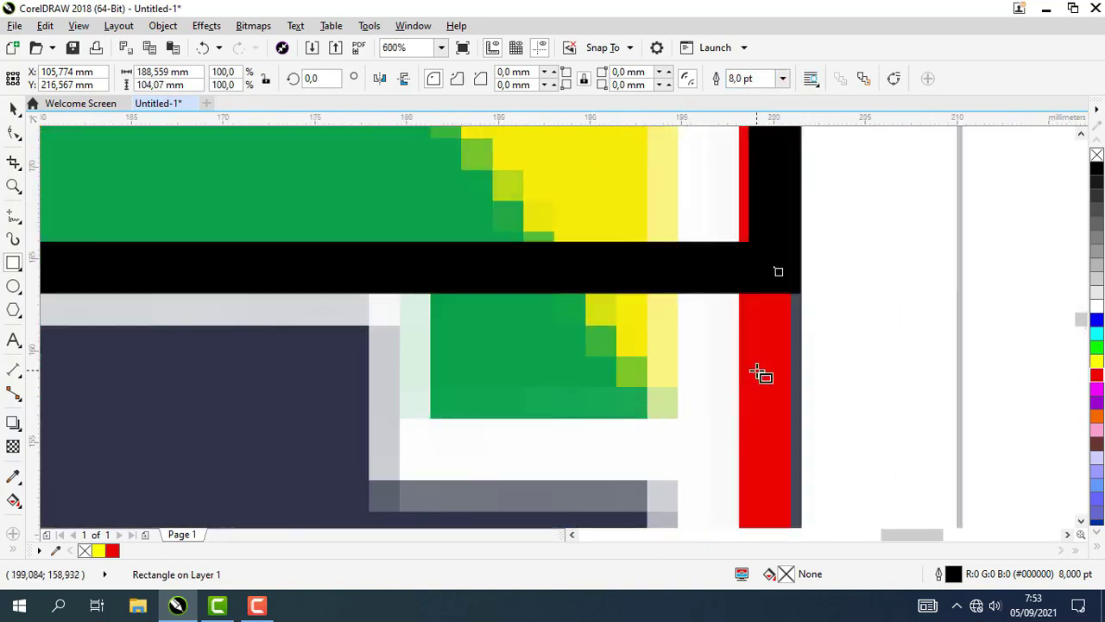
scroll(345, 259, up, 1)
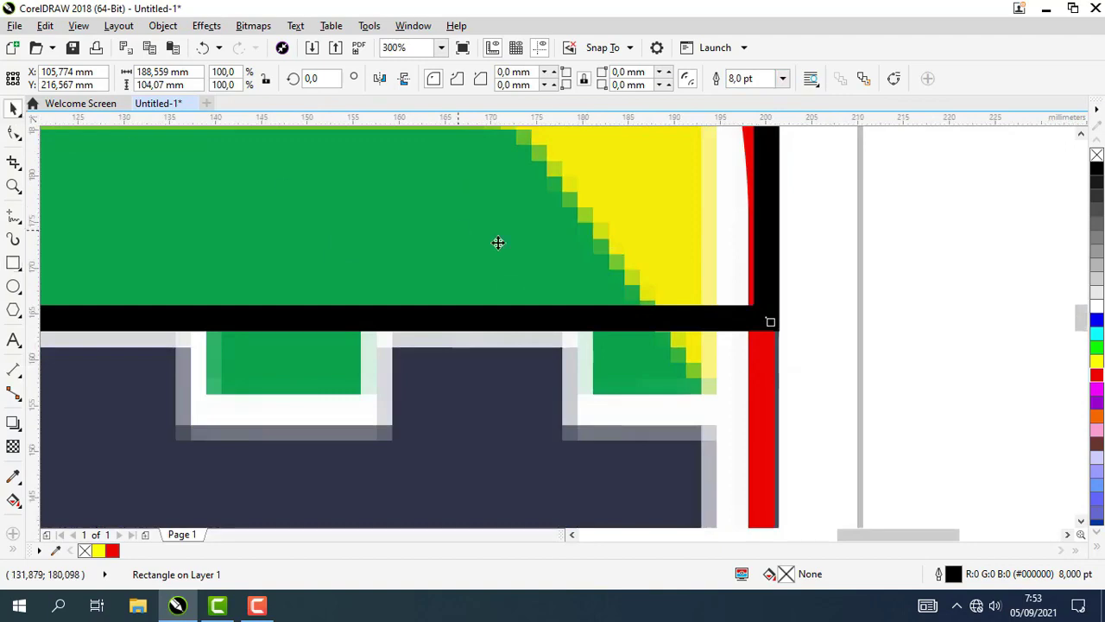
scroll(713, 267, down, 4)
click(772, 389)
click(629, 183)
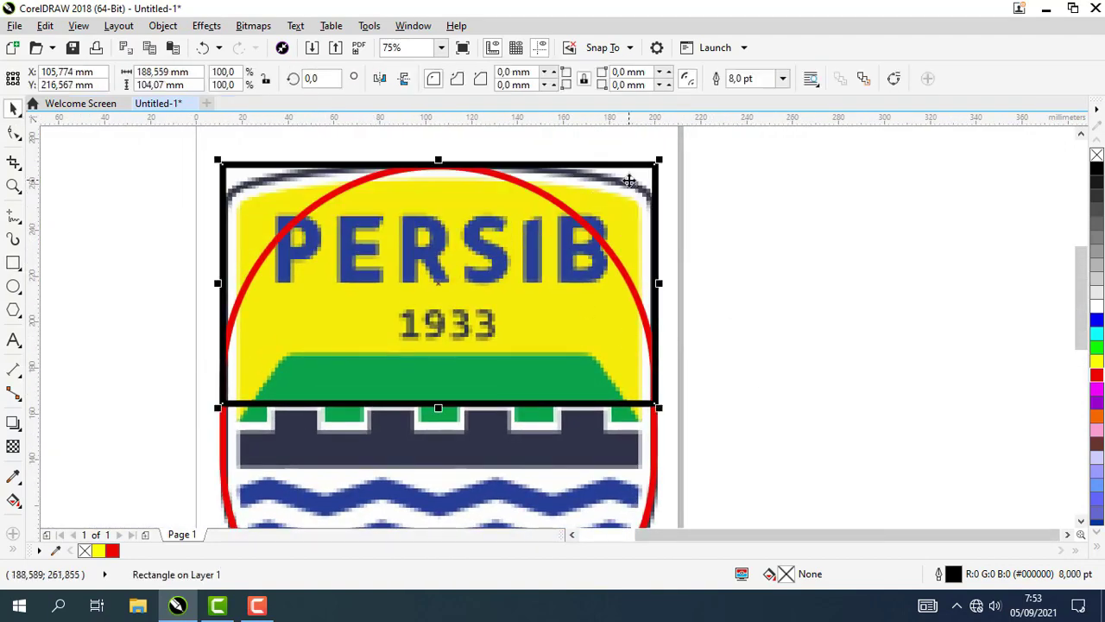
scroll(493, 410, down, 1)
click(633, 296)
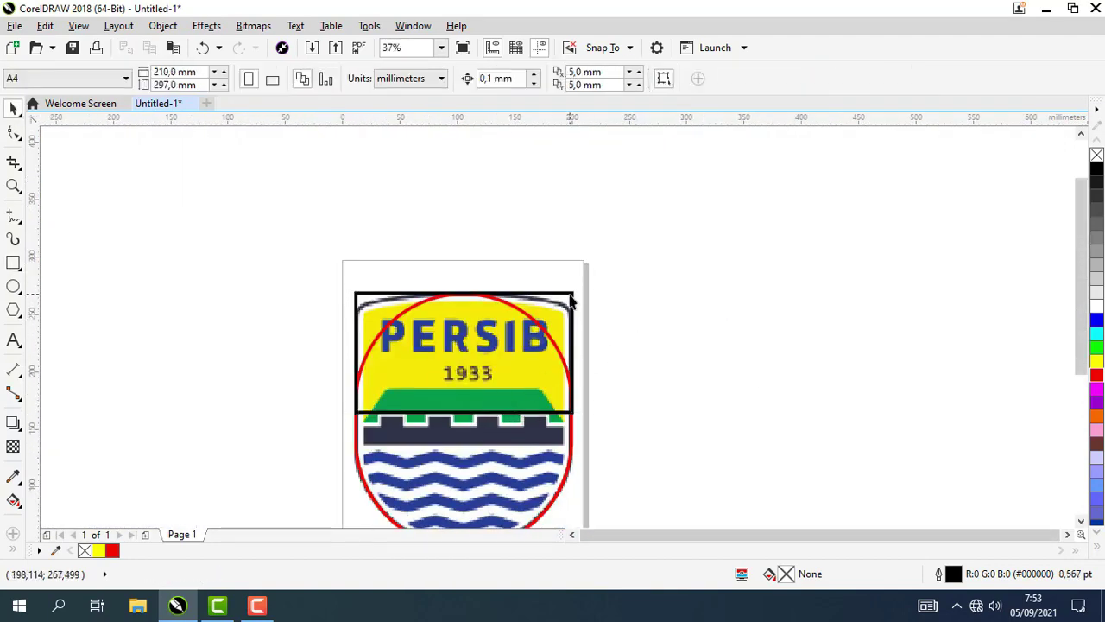
click(570, 295)
key(Delete)
Duplicate the red rounded rectangle about 89 mm higher and reduce the copy's corner radius to 0 mm.
click(472, 439)
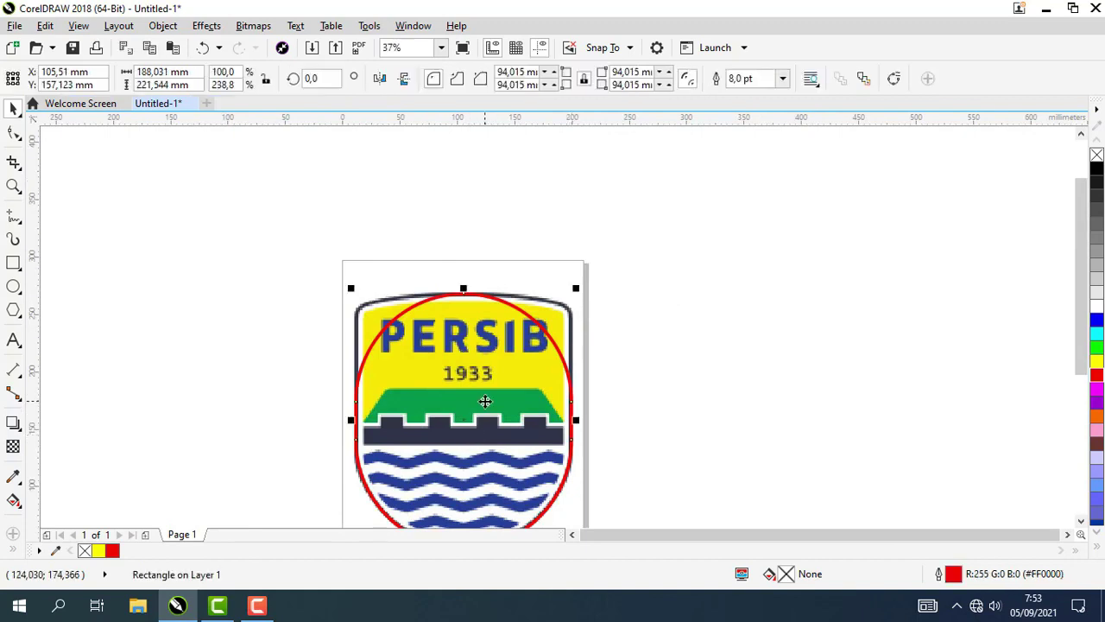
drag(462, 400, 465, 320)
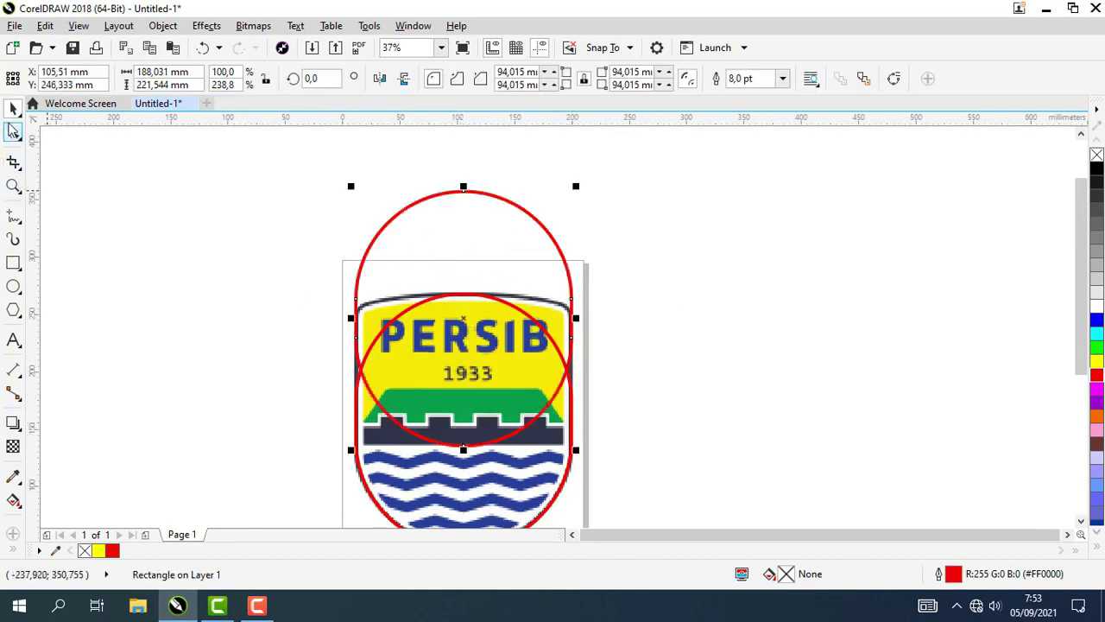
click(14, 130)
scroll(410, 434, up, 2)
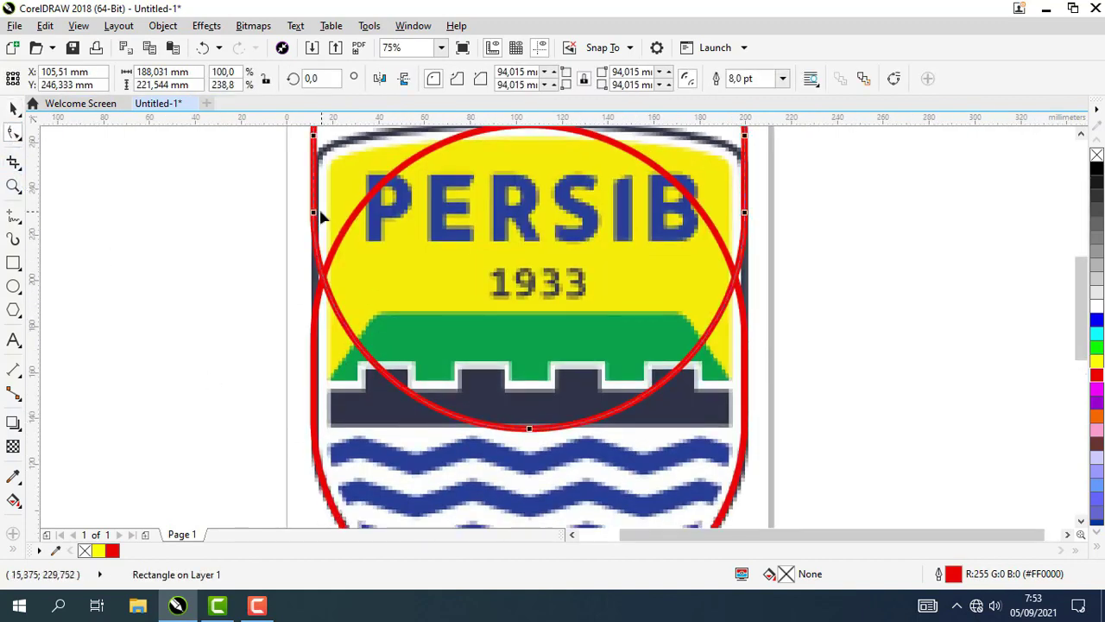
drag(320, 240, 290, 497)
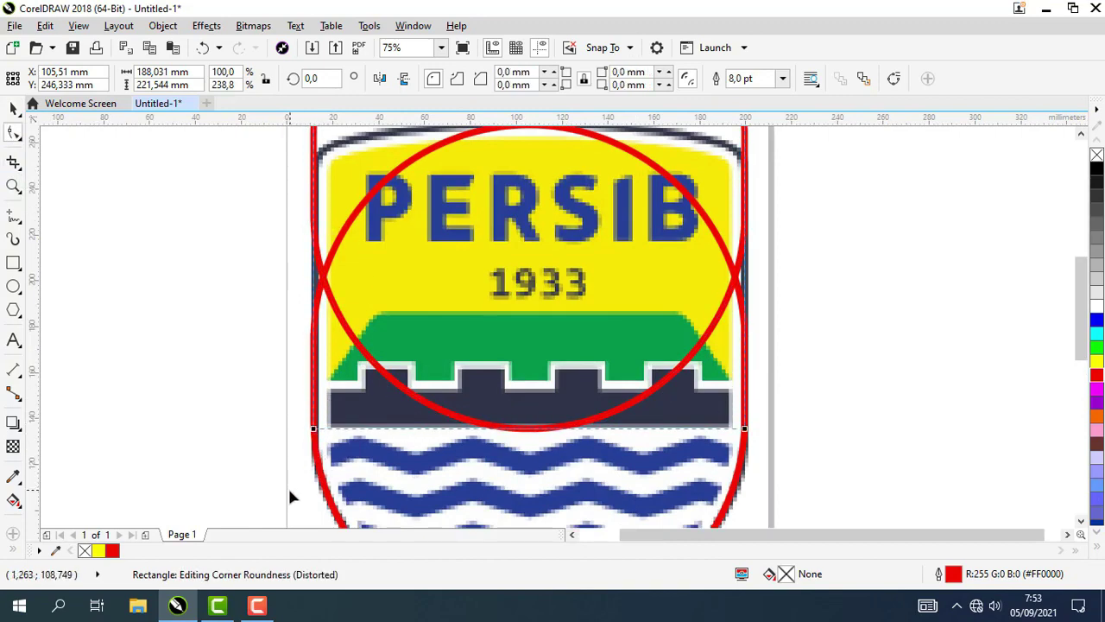
Shorten the square-cornered copy to about 118 mm high, with its top edge on the crest's top and its bottom edge across the dark wall.
scroll(628, 336, down, 2)
click(14, 108)
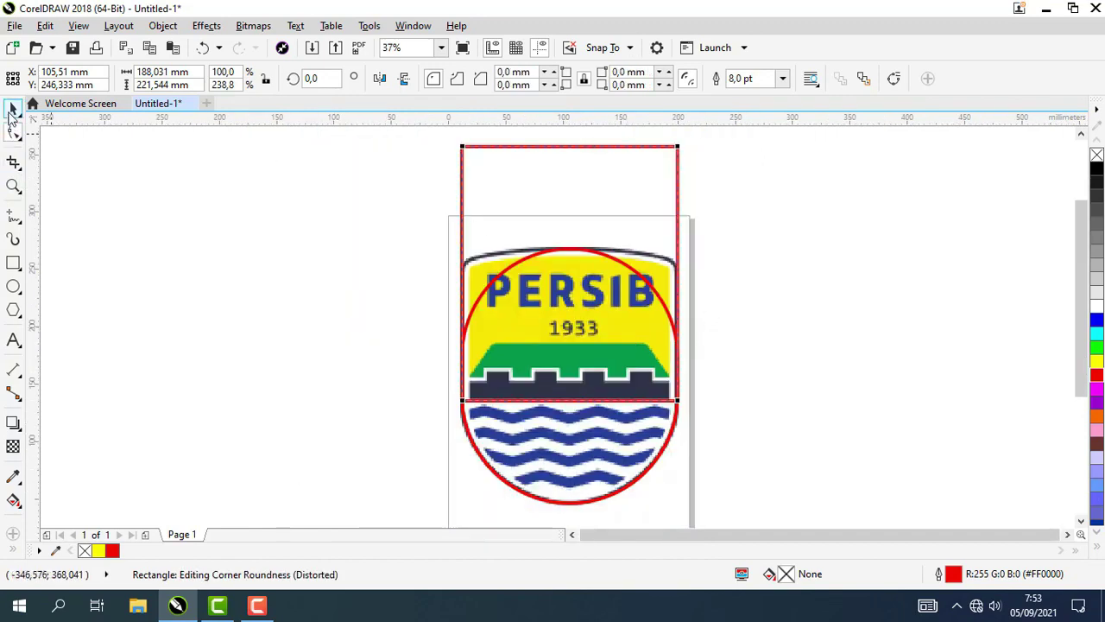
scroll(537, 148, up, 2)
drag(604, 145, 555, 263)
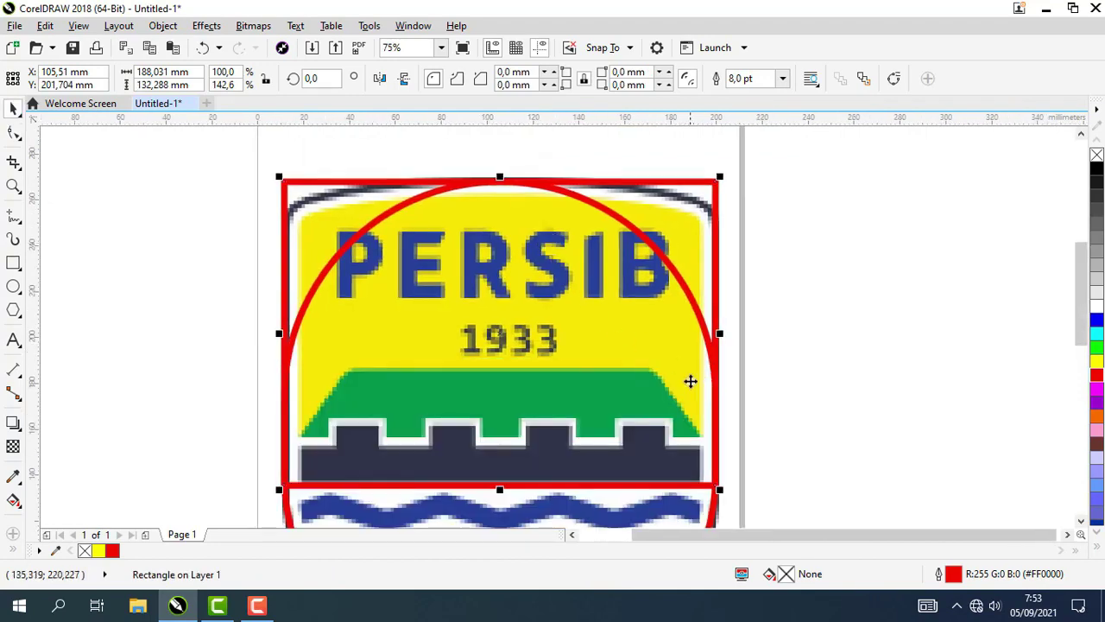
scroll(438, 414, up, 1)
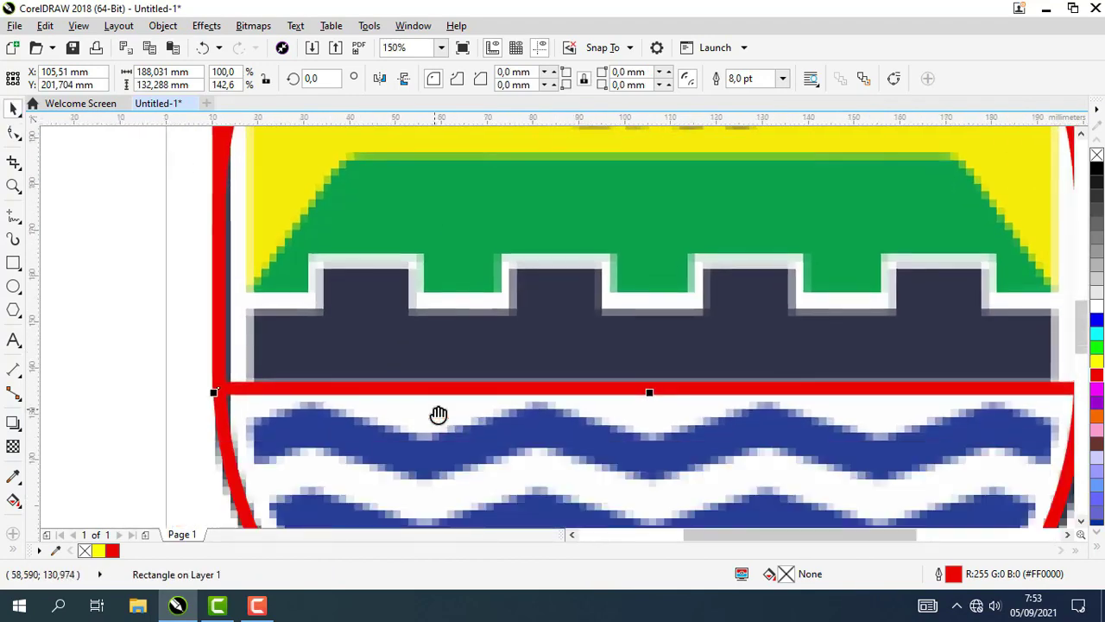
scroll(431, 420, down, 1)
drag(541, 402, 544, 369)
scroll(552, 321, down, 2)
scroll(544, 271, up, 4)
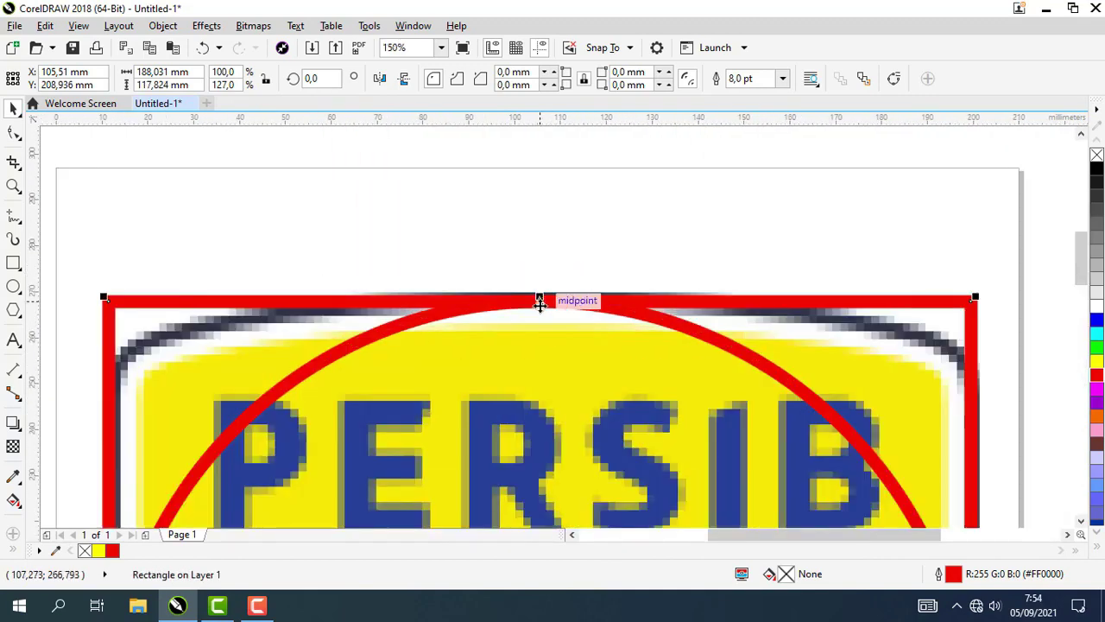
scroll(539, 299, down, 2)
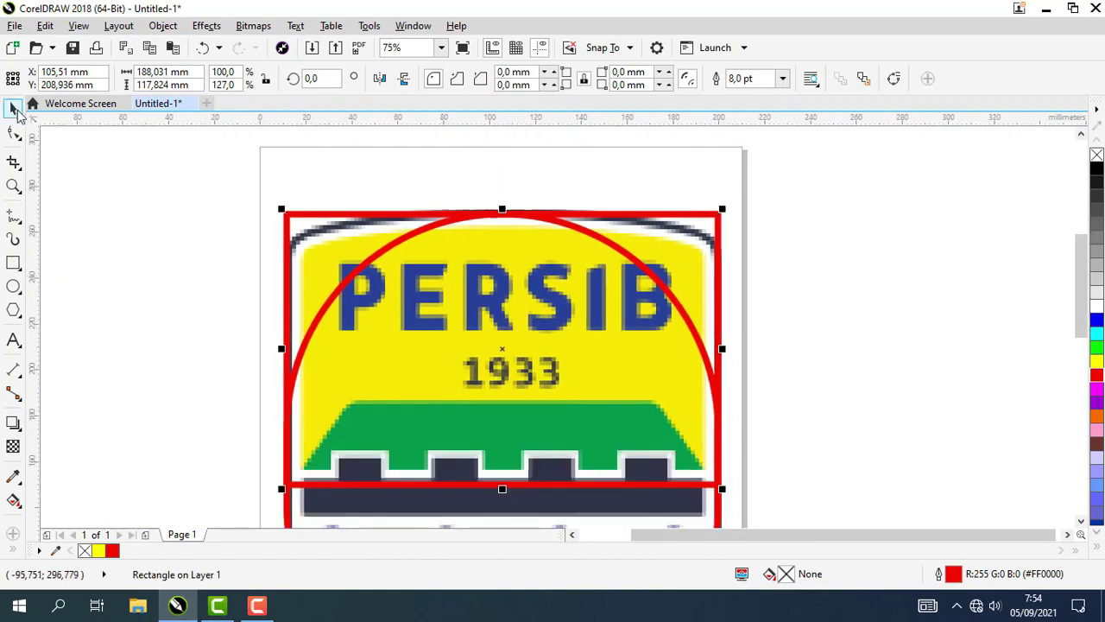
click(251, 249)
scroll(265, 242, down, 1)
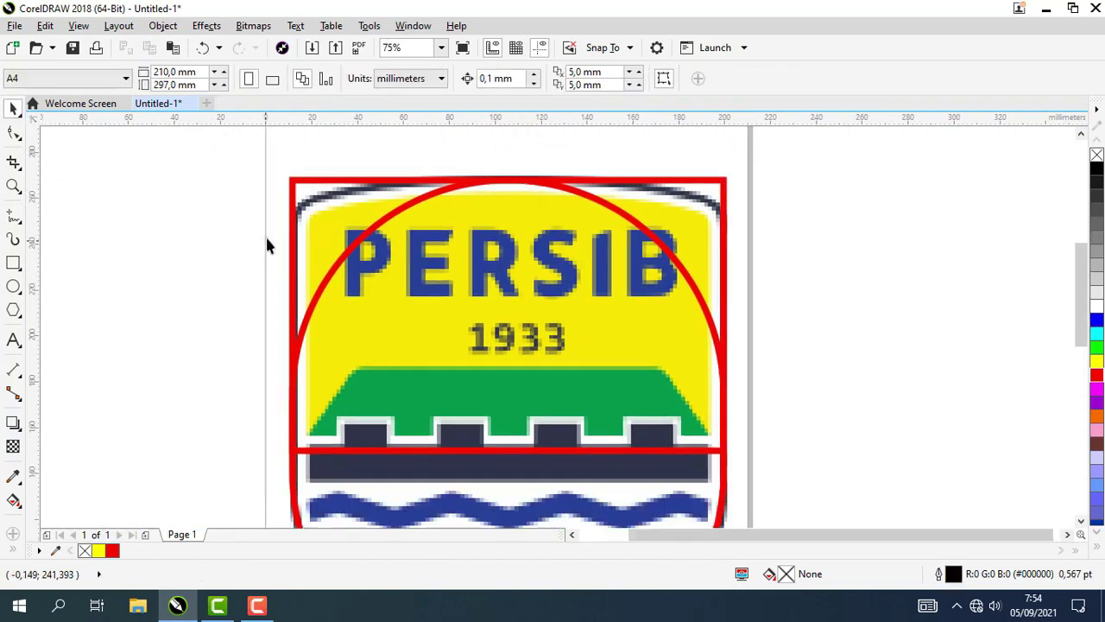
click(313, 186)
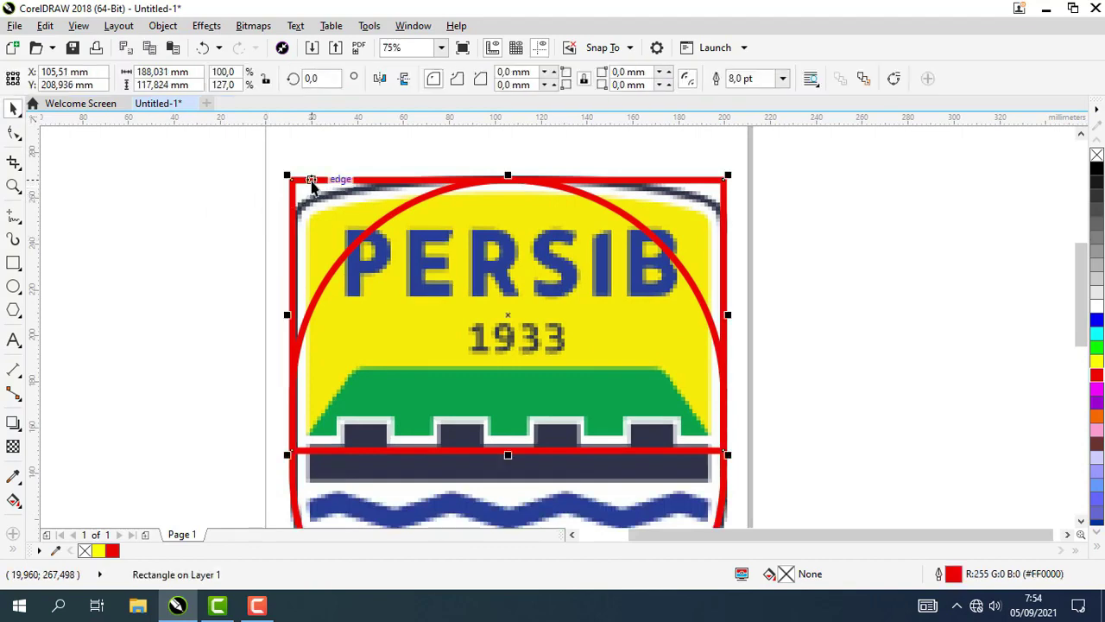
scroll(458, 285, down, 3)
shift+click(323, 390)
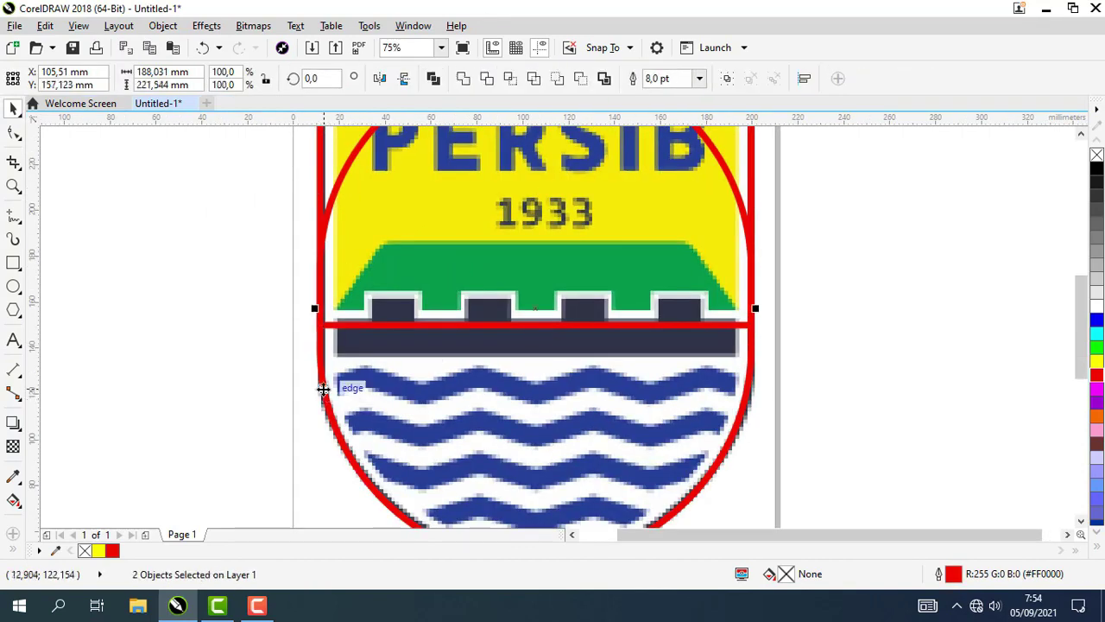
click(293, 200)
scroll(264, 251, up, 3)
scroll(328, 198, up, 1)
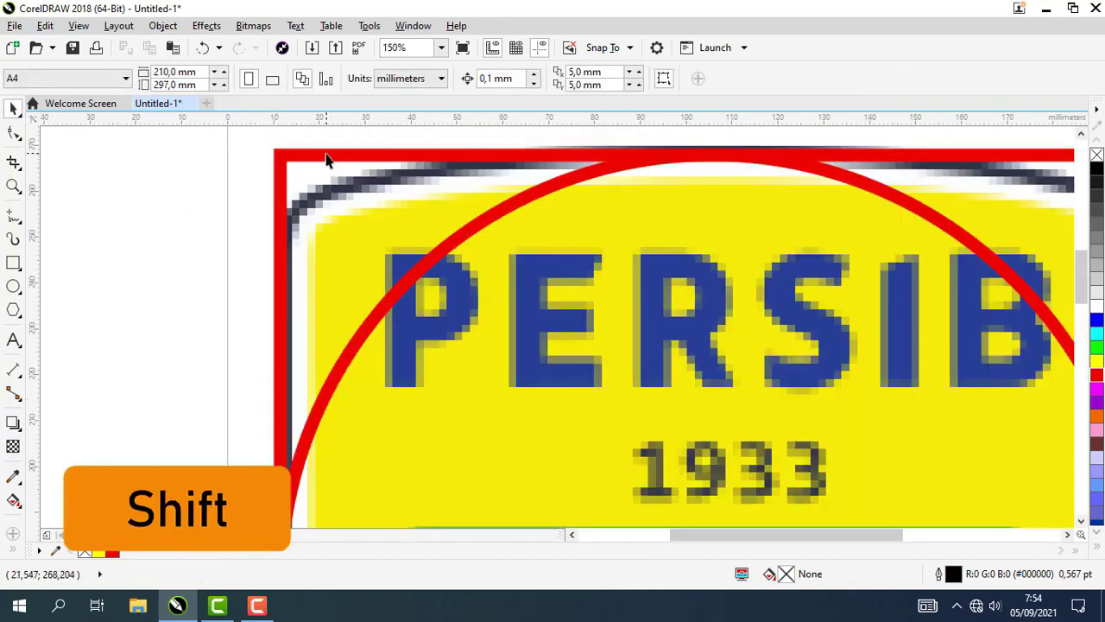
Weld the square-cornered and rounded red rectangles into a single shield outline, and deselect it.
shift+click(328, 158)
scroll(415, 343, down, 1)
scroll(426, 282, down, 1)
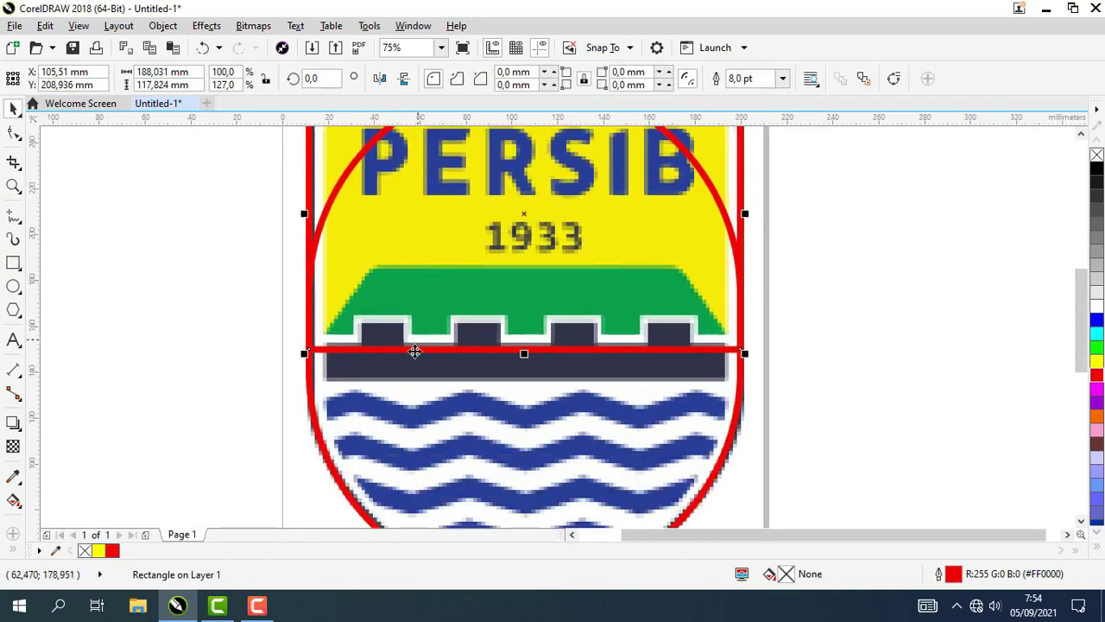
shift+click(315, 430)
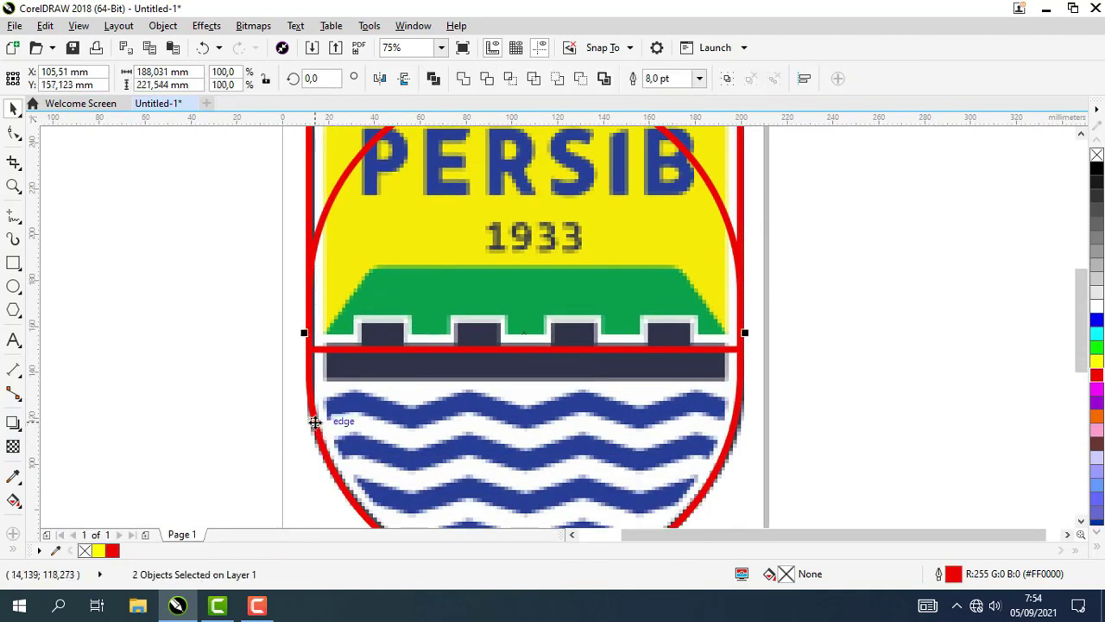
scroll(483, 320, up, 3)
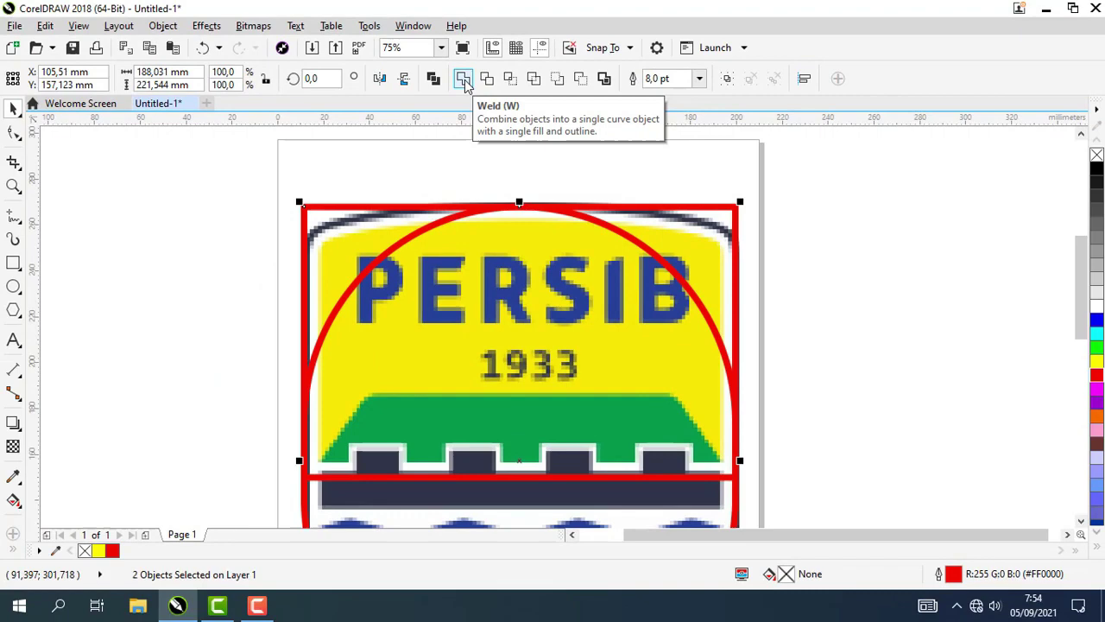
click(386, 197)
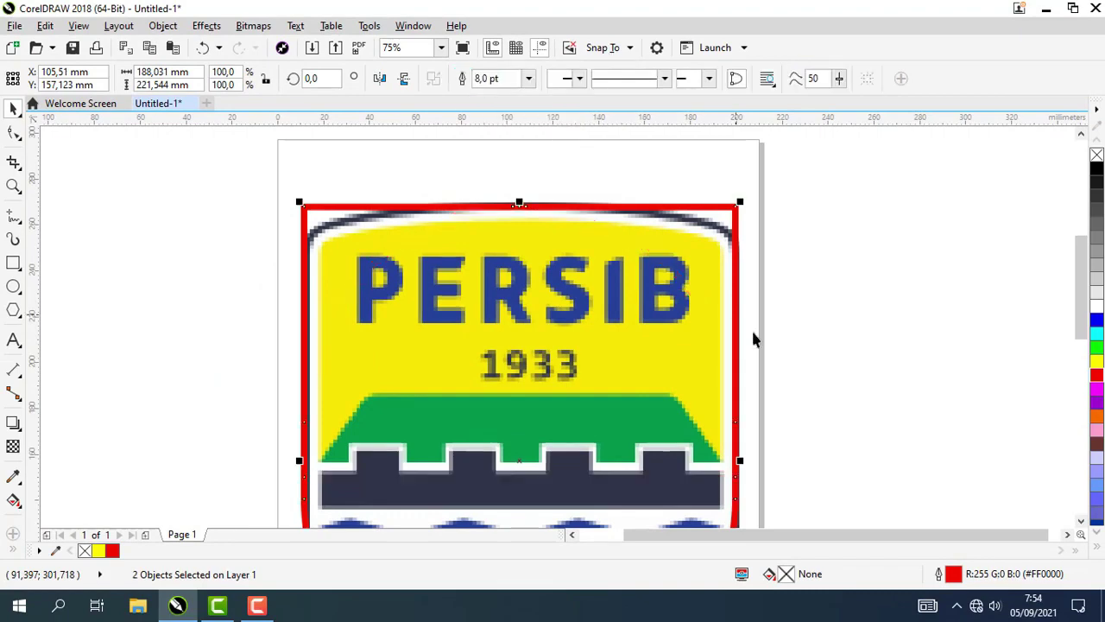
scroll(753, 340, down, 1)
click(757, 322)
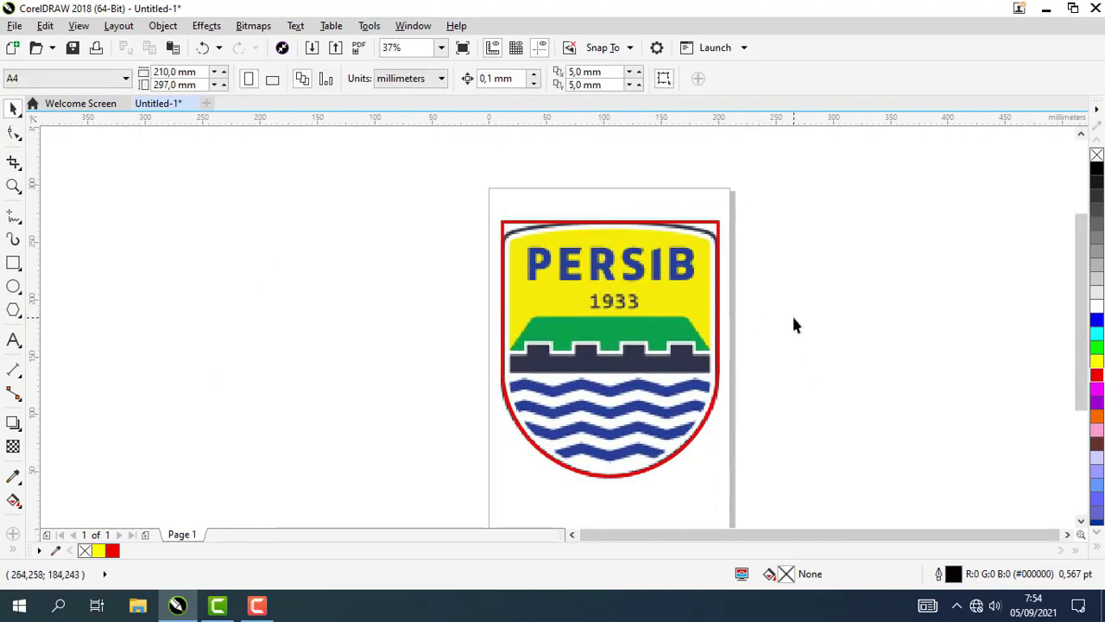
Try moving the welded shield outline down and about 233 mm sideways off the crest, and undo the moves.
scroll(669, 308, up, 1)
scroll(580, 303, down, 1)
scroll(514, 273, up, 1)
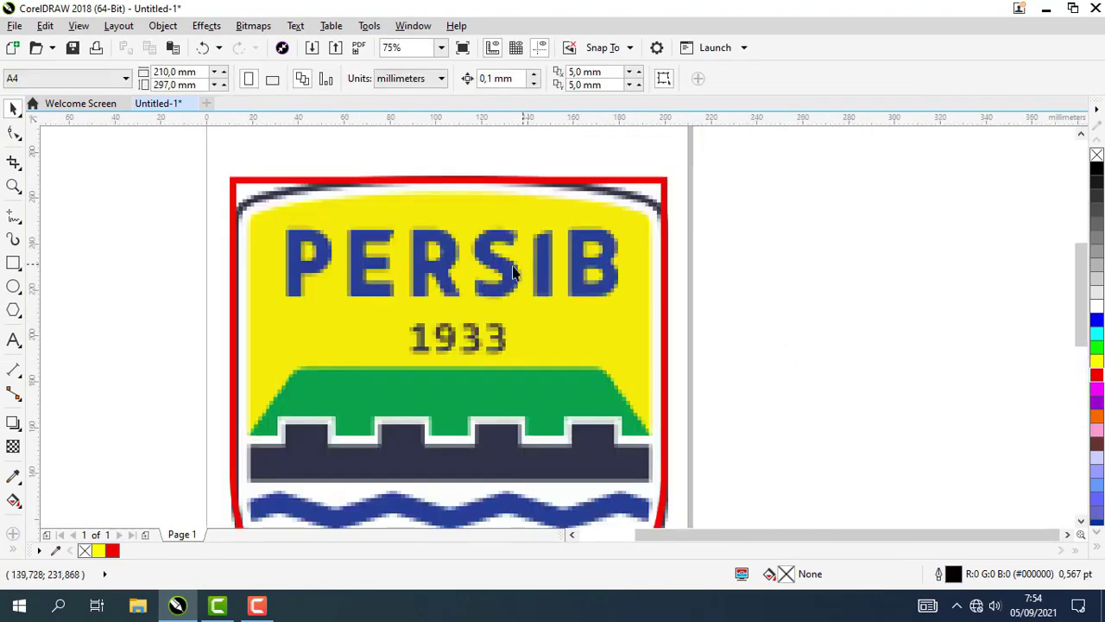
drag(468, 224, 502, 372)
key(ctrl+z)
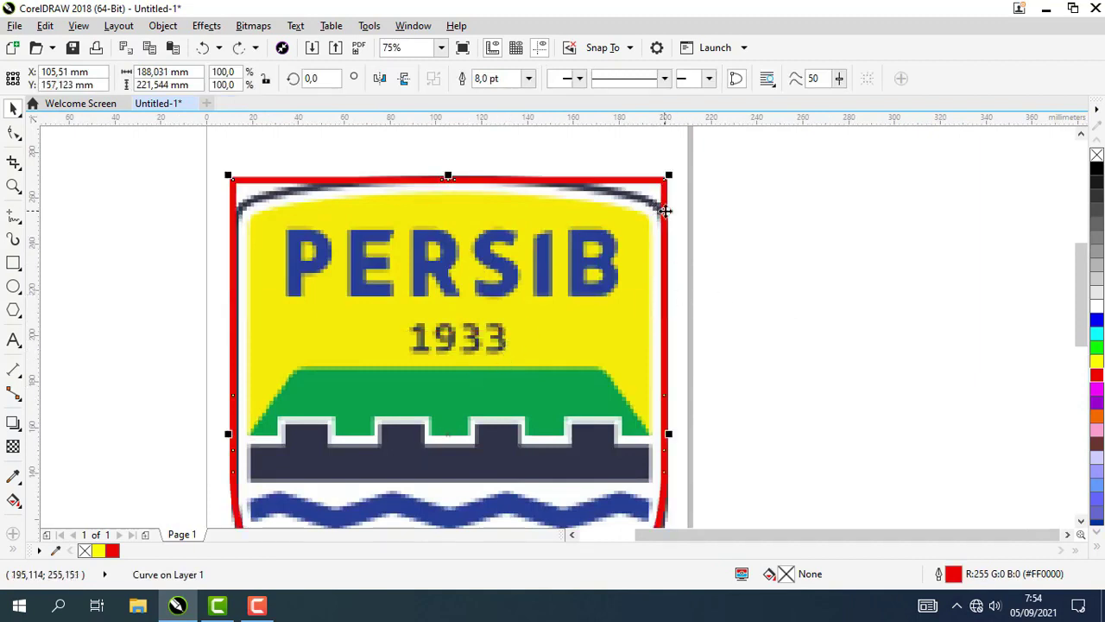
drag(664, 210, 1079, 212)
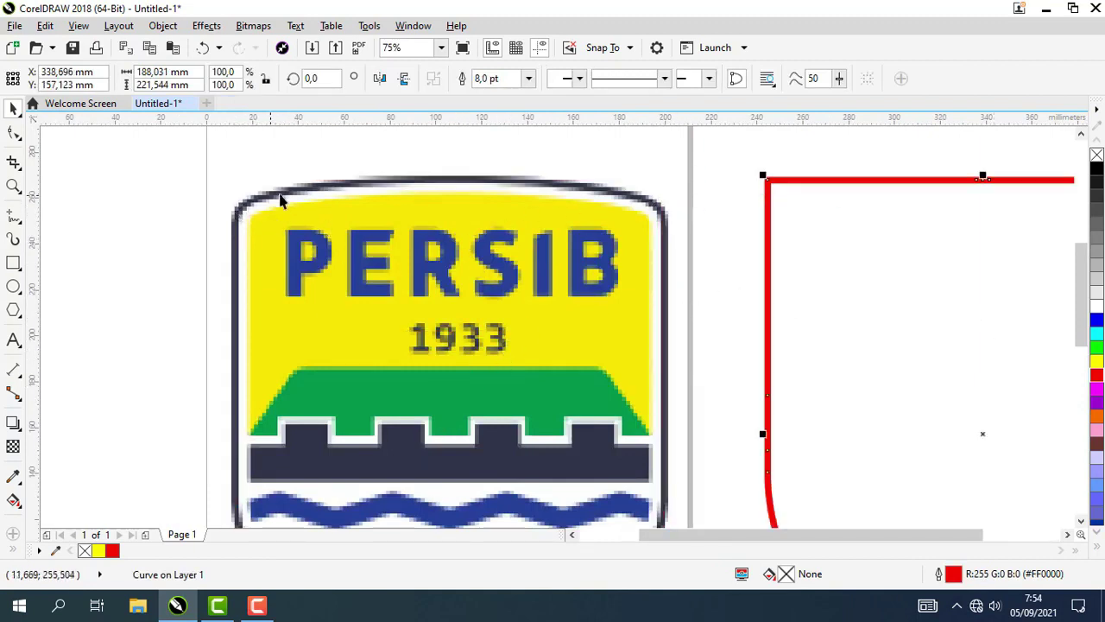
key(ctrl+z)
key(Escape)
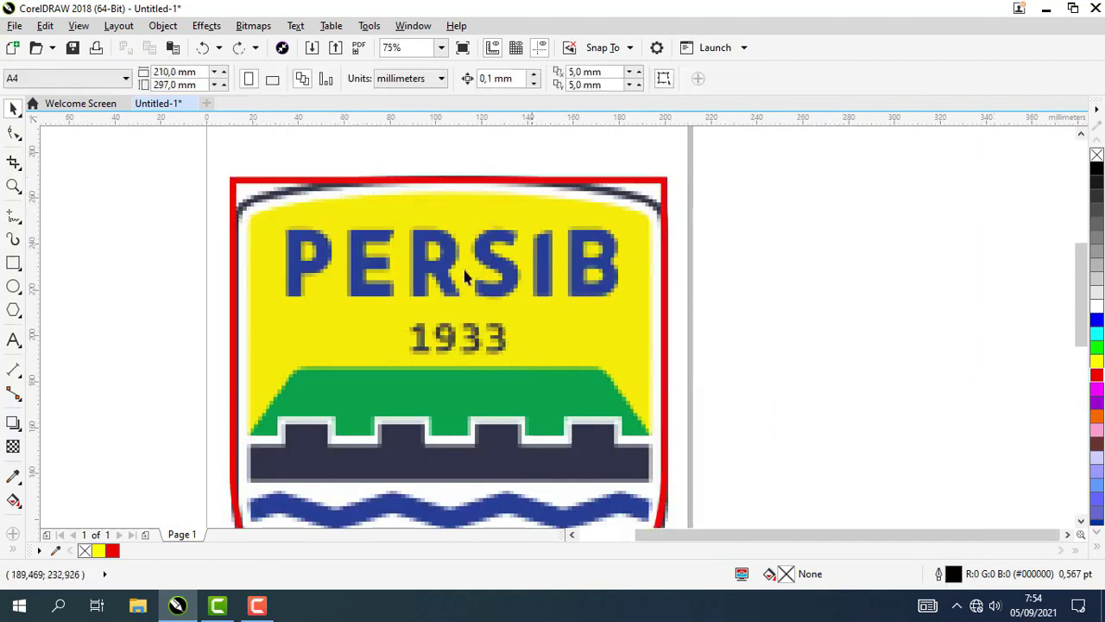
click(15, 222)
click(69, 270)
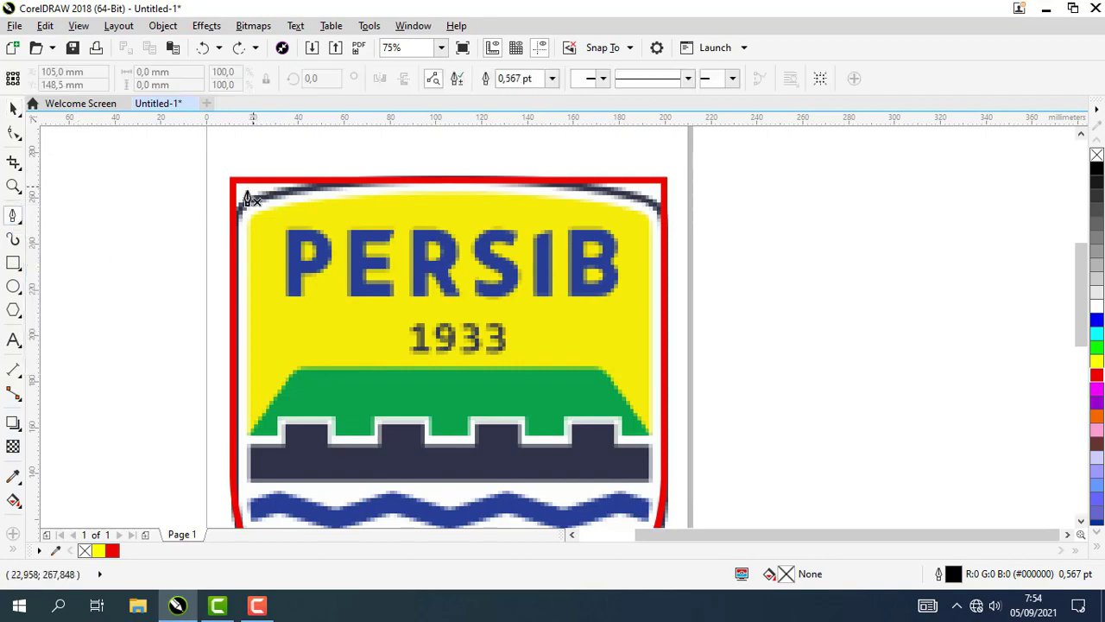
click(14, 216)
click(61, 266)
scroll(282, 211, up, 1)
click(12, 113)
Move the red shield outline straight down to a centre Y of about 141.6 mm, with its upper corners at the crest's shoulders.
scroll(263, 172, down, 1)
drag(426, 188, 424, 274)
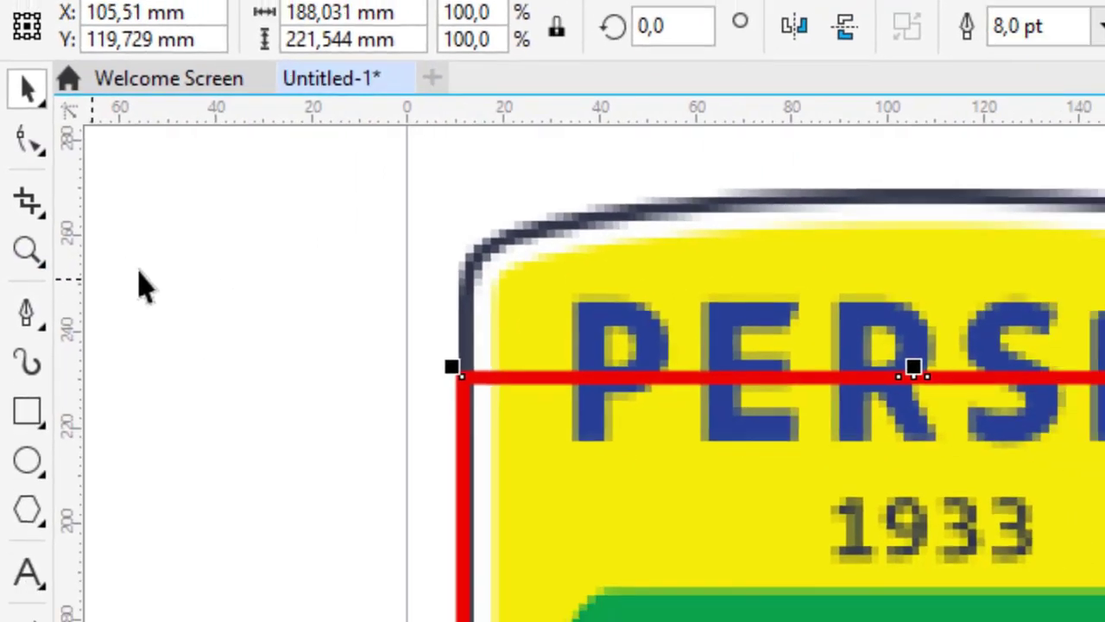
mouse_move(928, 276)
mouse_down()
mouse_move(947, 368)
mouse_move(937, 293)
mouse_up()
drag(390, 195, 393, 185)
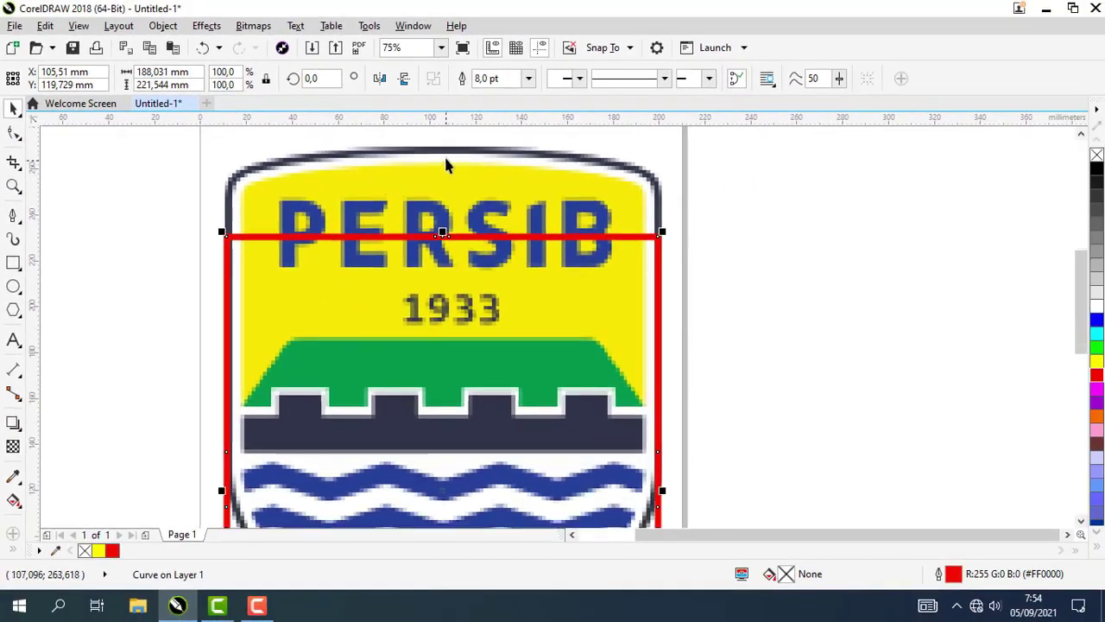
scroll(444, 168, up, 1)
scroll(441, 185, down, 1)
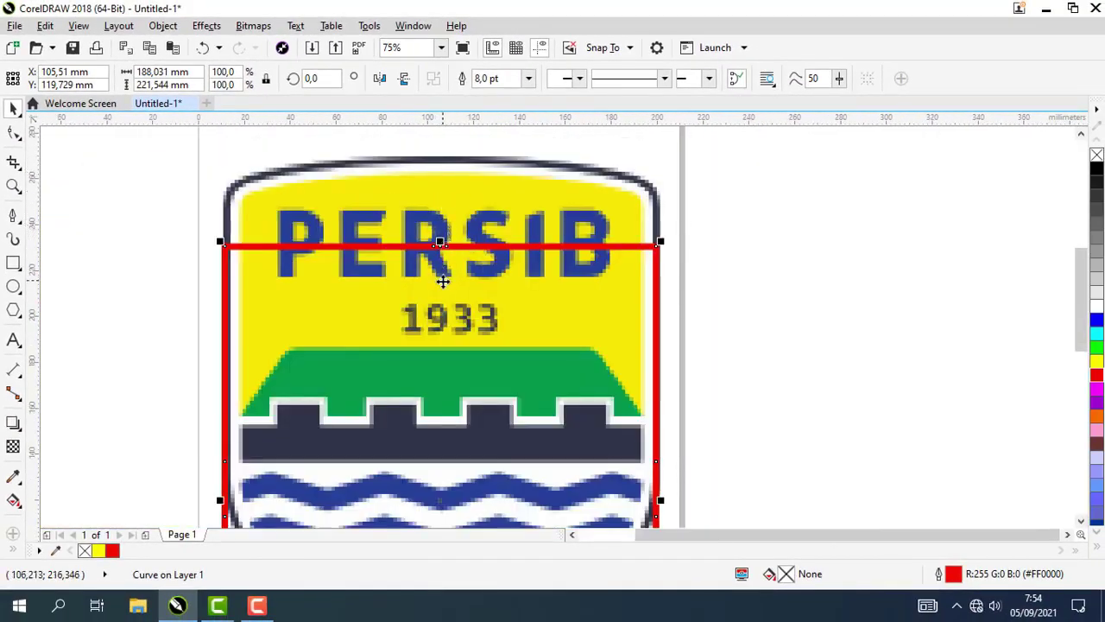
drag(443, 278, 442, 229)
scroll(467, 183, up, 1)
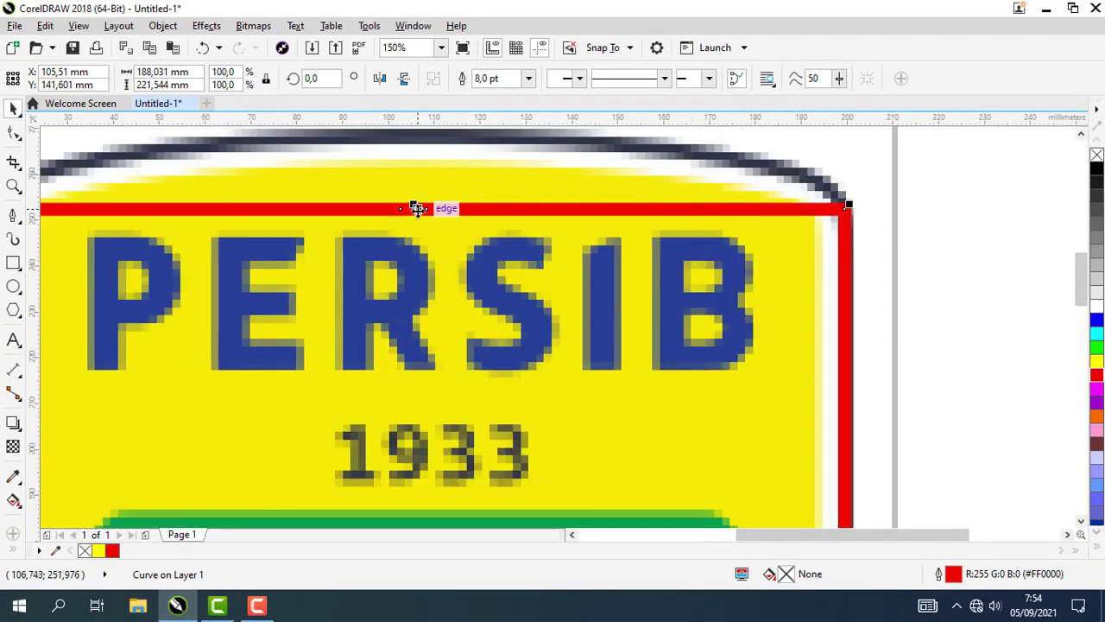
scroll(530, 308, up, 2)
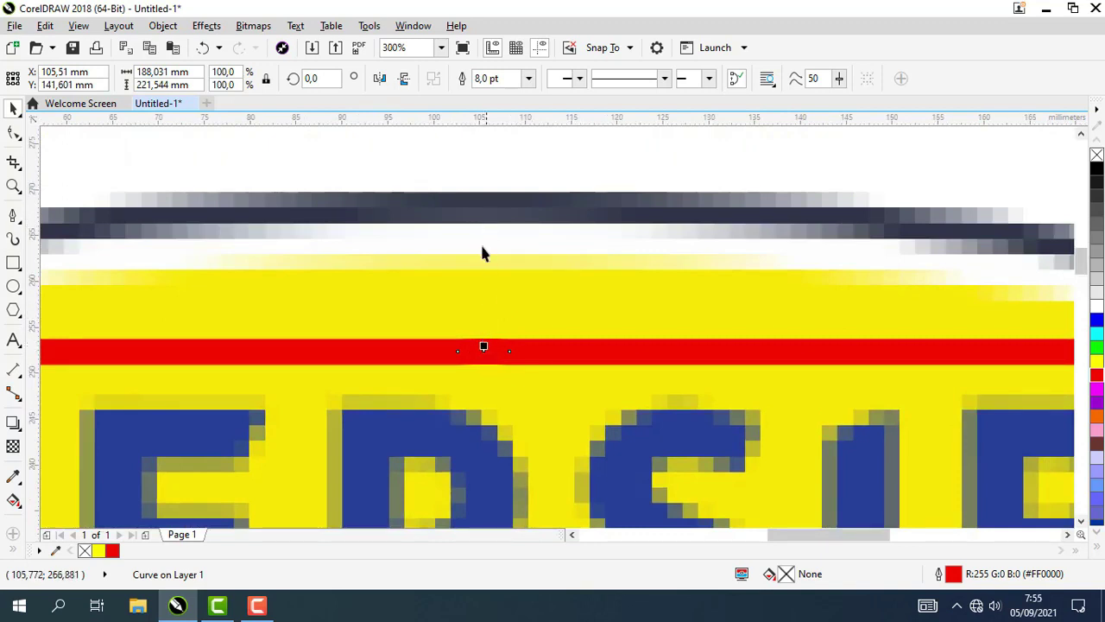
Place a vertical guideline at about X 105.55 mm, through the middle of the red outline's top edge.
scroll(485, 341, up, 2)
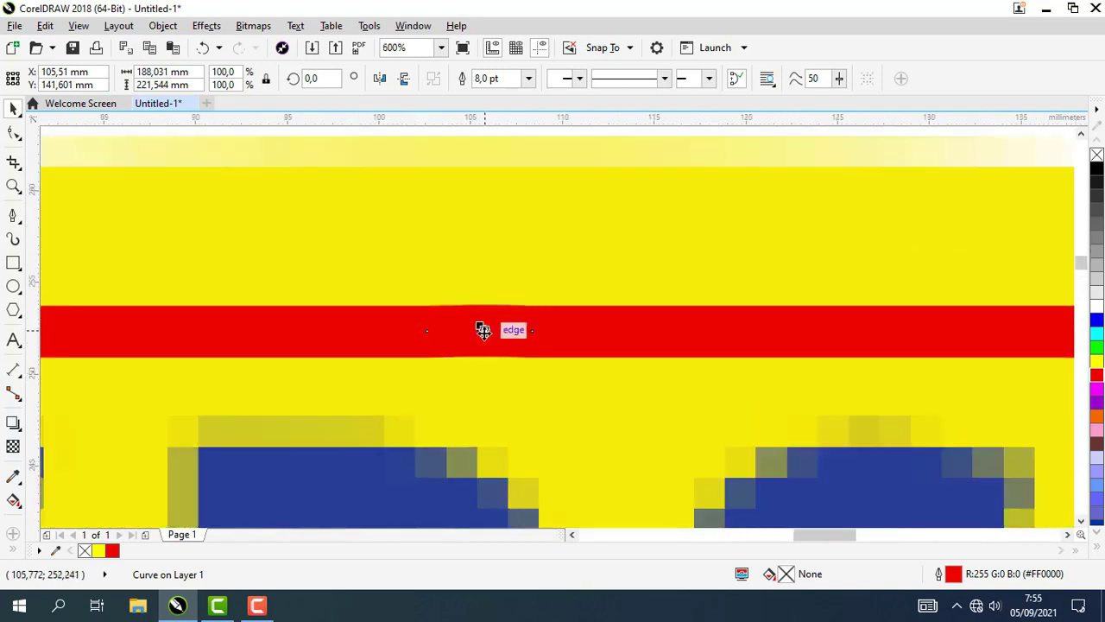
scroll(485, 326, down, 2)
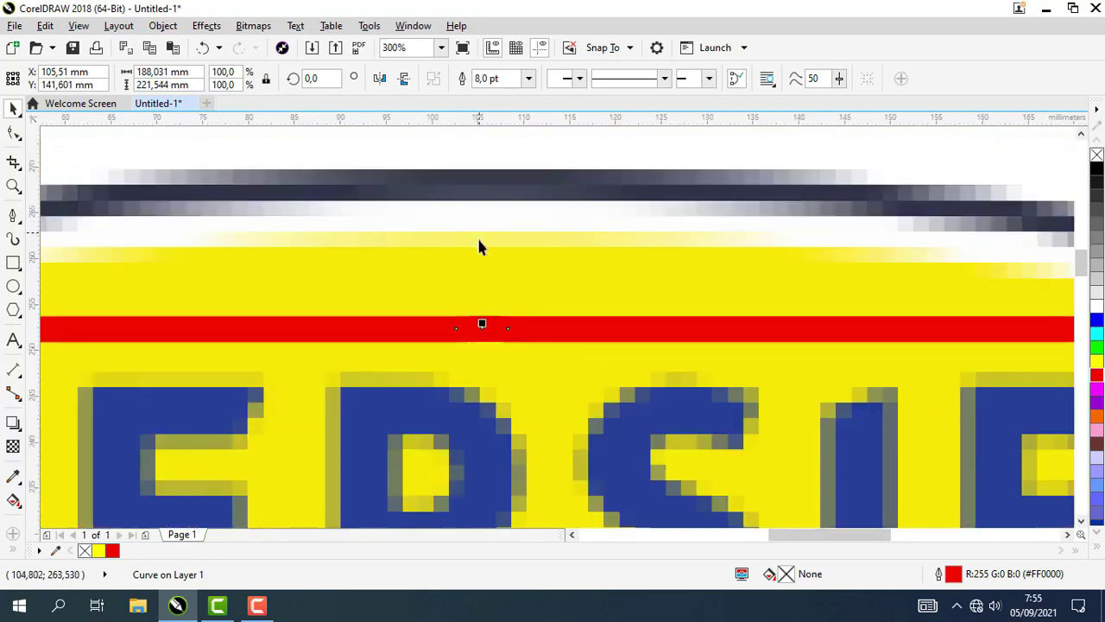
scroll(481, 319, up, 4)
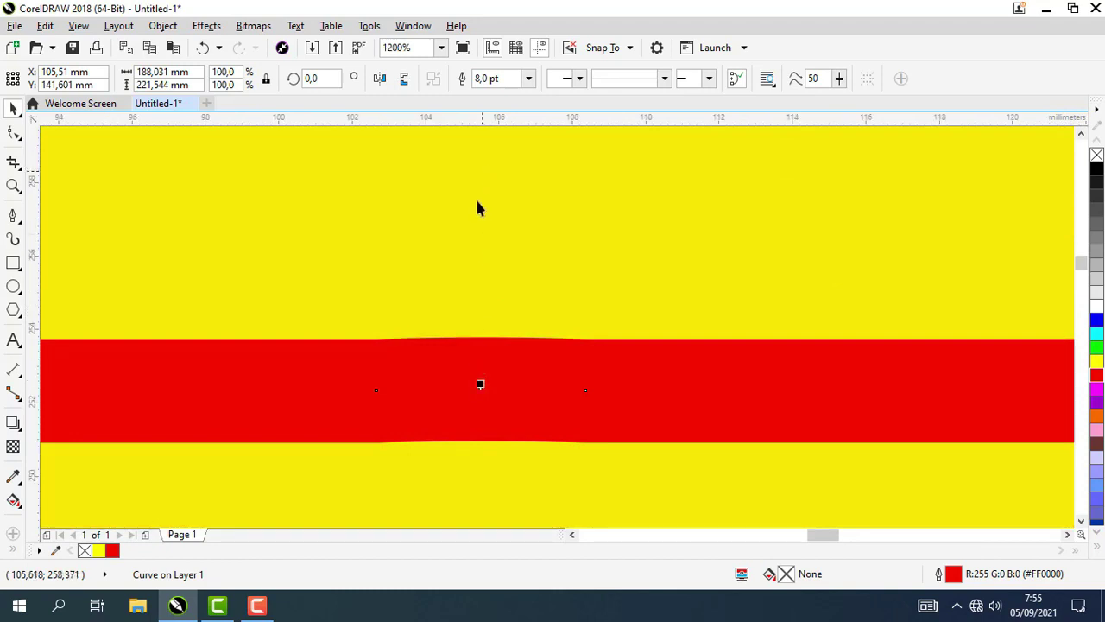
scroll(479, 353, down, 2)
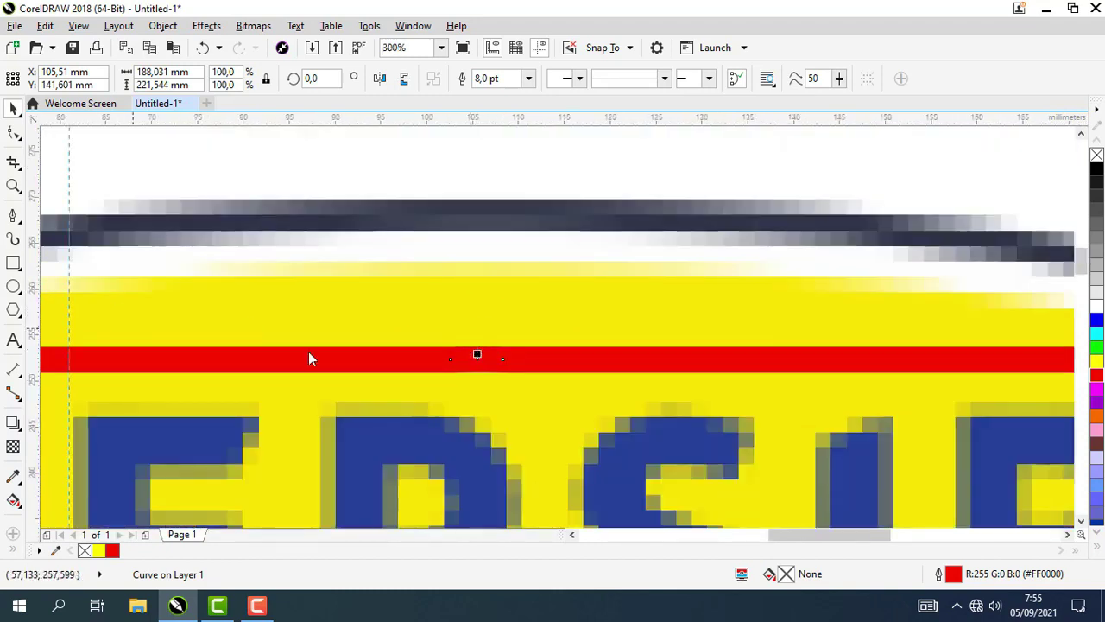
drag(309, 353, 478, 378)
scroll(477, 378, down, 3)
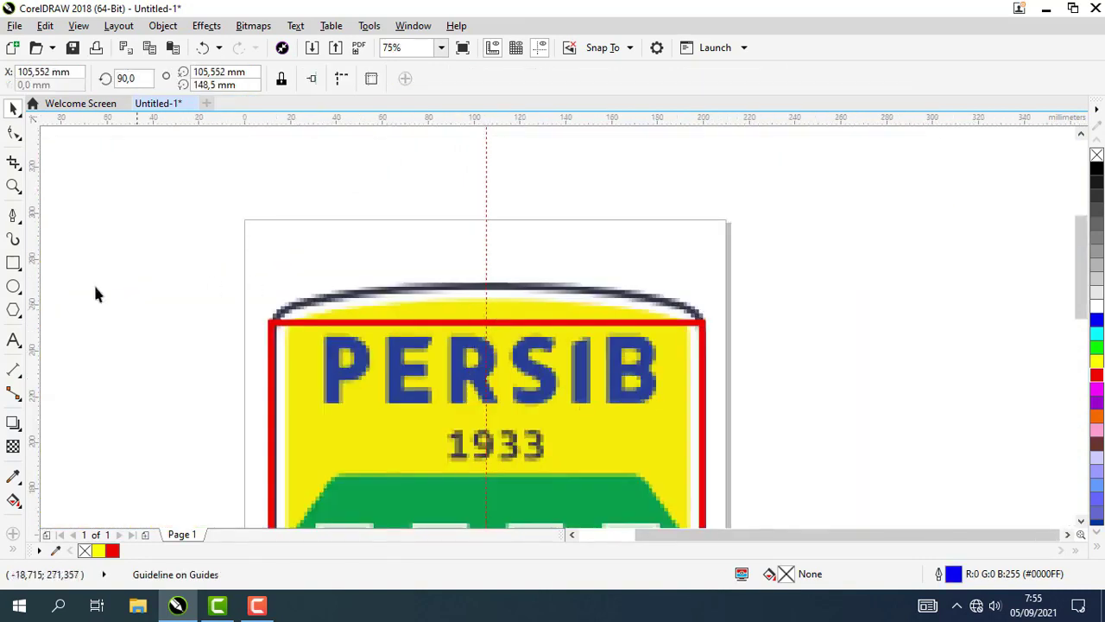
With the Pen tool, trace a curve about 94 mm wide from the red outline's left shoulder to the crest's top at the guideline.
click(15, 223)
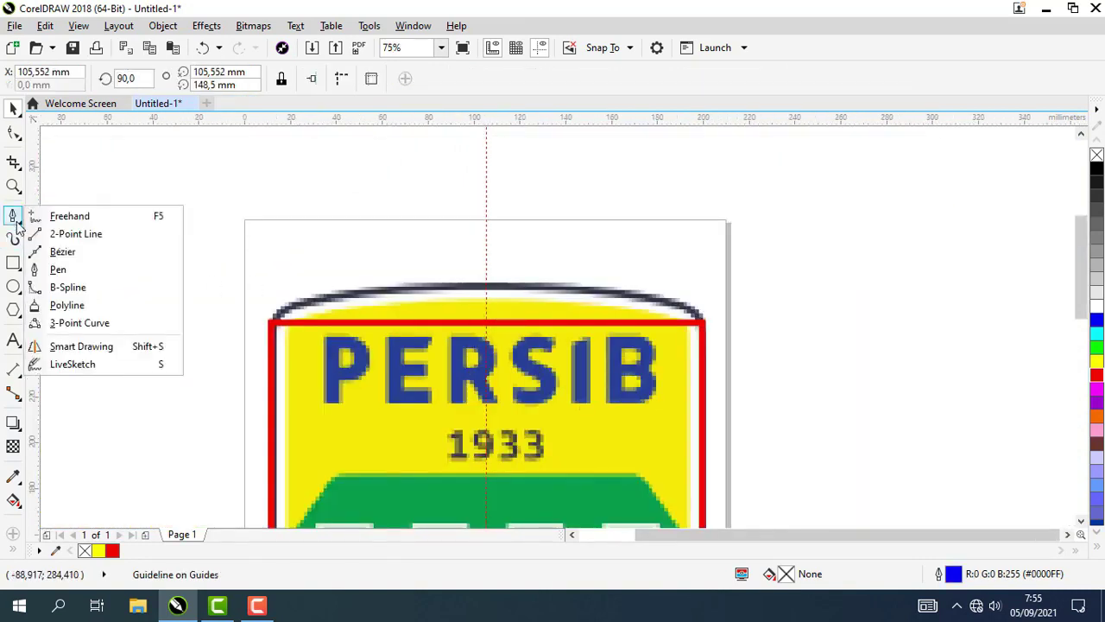
click(16, 222)
click(15, 219)
click(57, 270)
scroll(309, 343, up, 2)
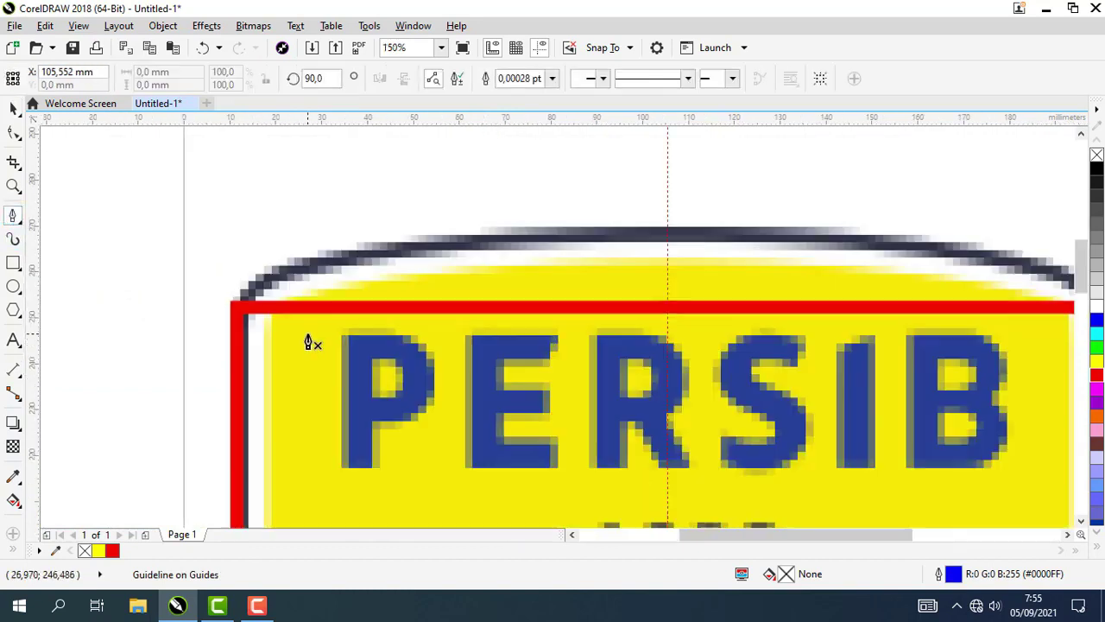
click(222, 342)
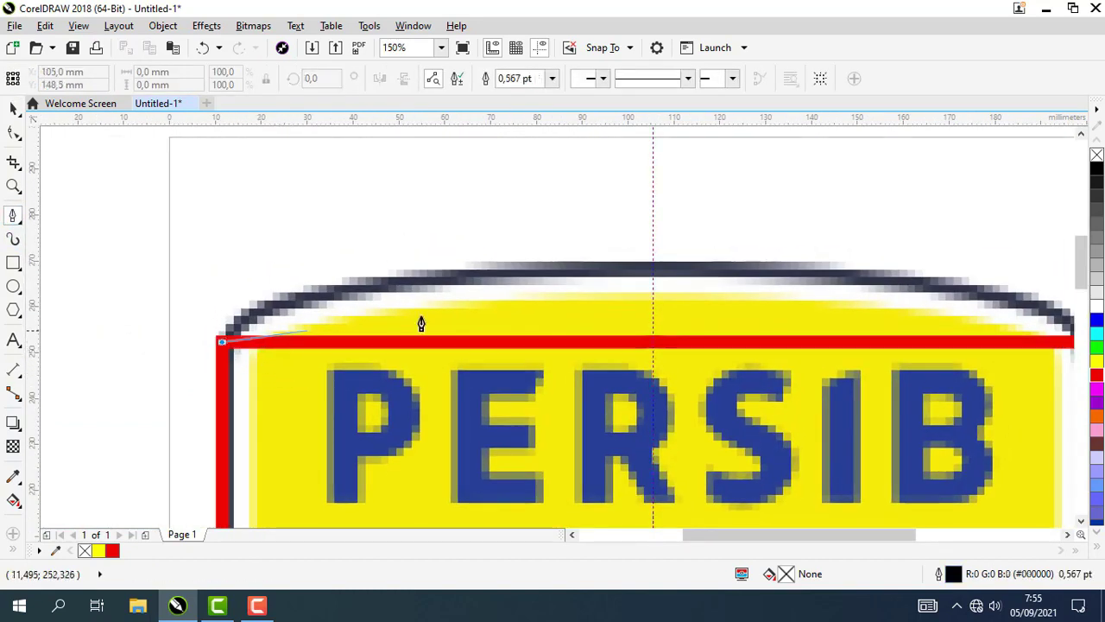
drag(653, 269, 1031, 281)
scroll(664, 278, up, 2)
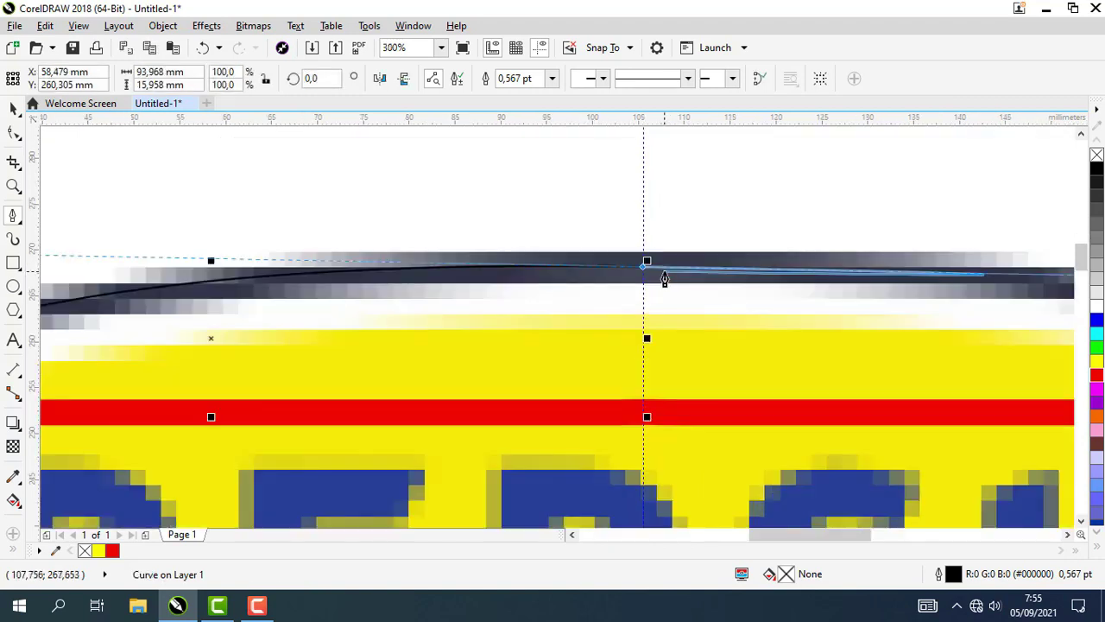
Extend the path slightly past the guideline, then down and back to its start, closing a half-top shape about 102 by 23 mm.
scroll(664, 278, up, 2)
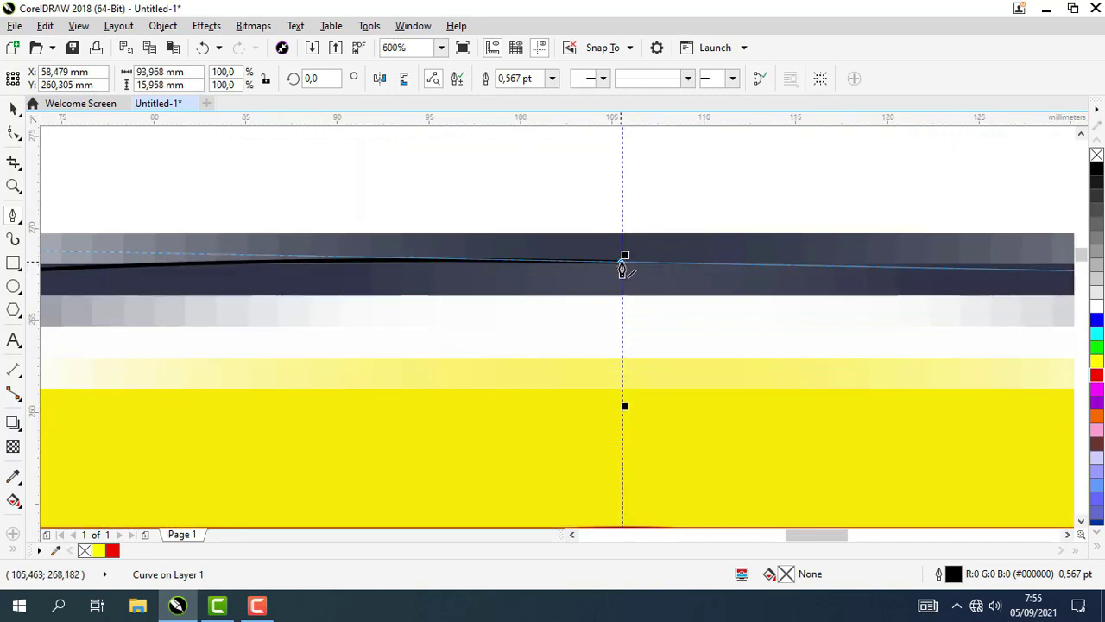
scroll(622, 264, down, 2)
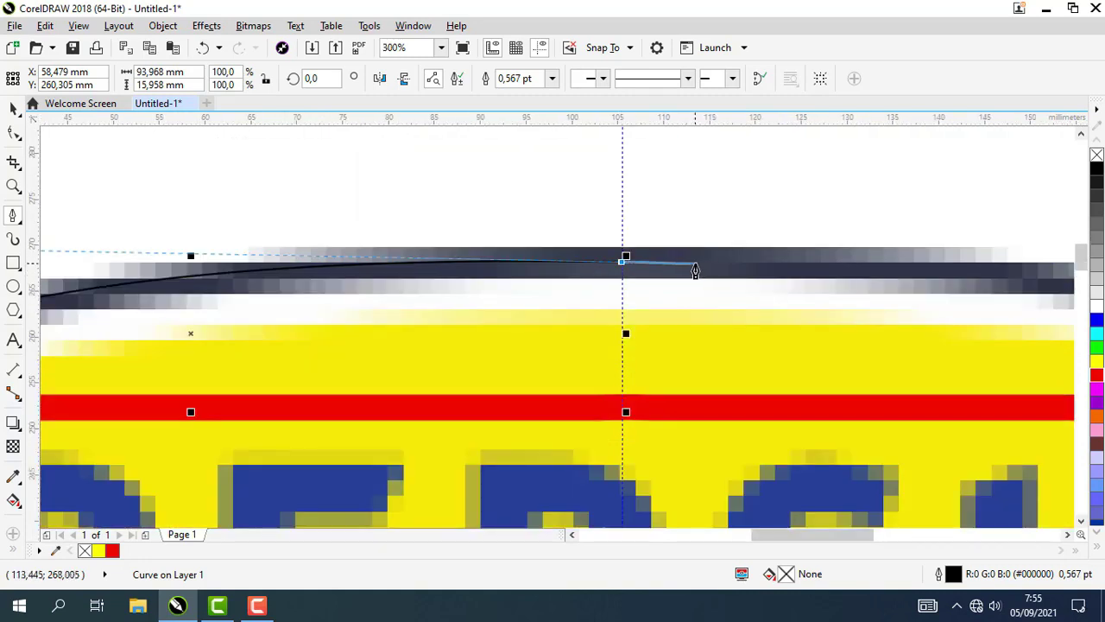
drag(694, 270, 698, 299)
scroll(695, 268, down, 2)
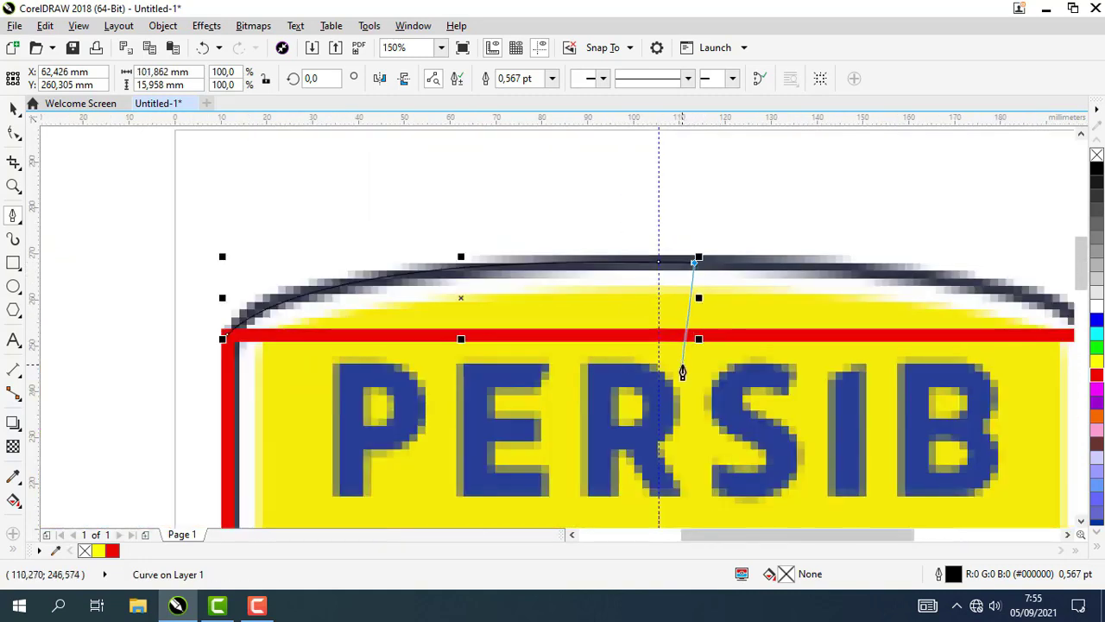
drag(682, 372, 696, 369)
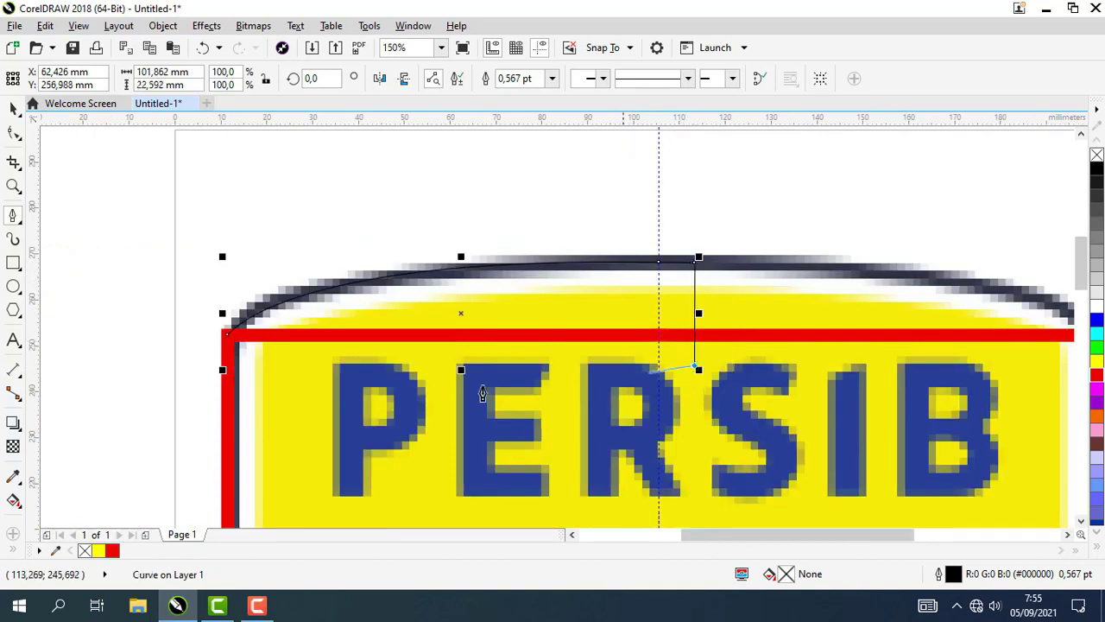
click(227, 370)
scroll(228, 369, up, 2)
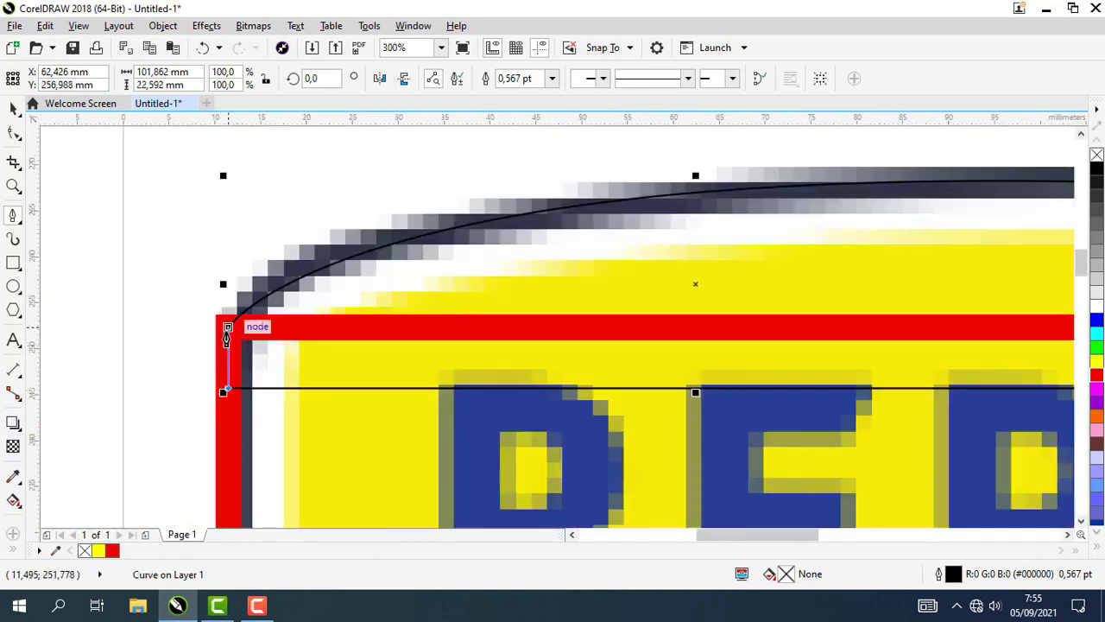
click(227, 328)
key(space)
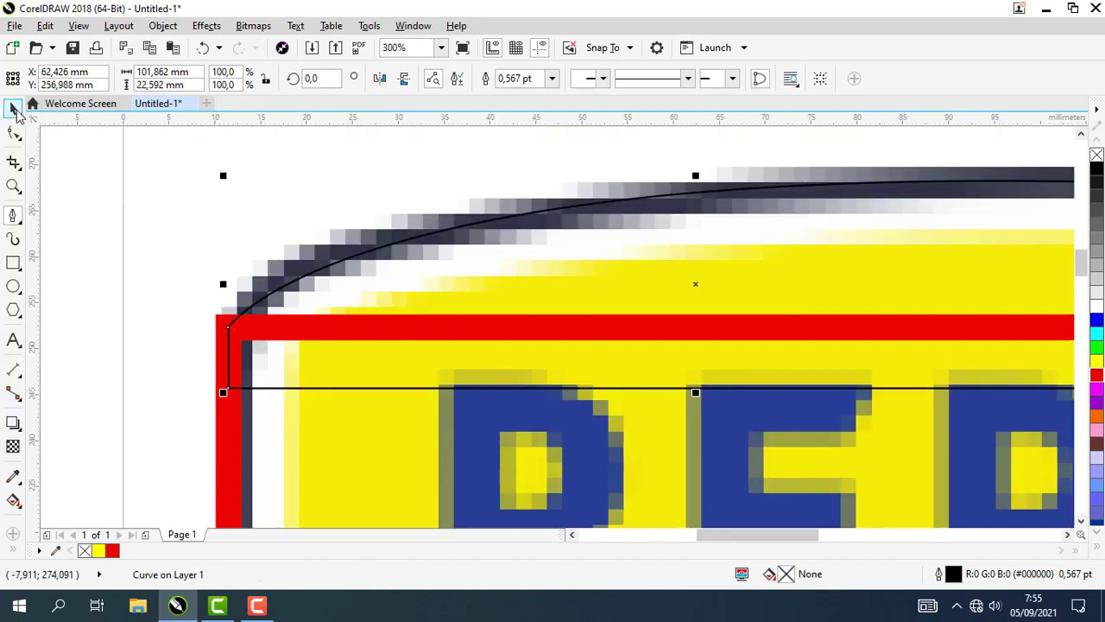
Set the outline width of the closed half-top shape to 4 pt.
scroll(48, 131, down, 2)
drag(88, 157, 207, 278)
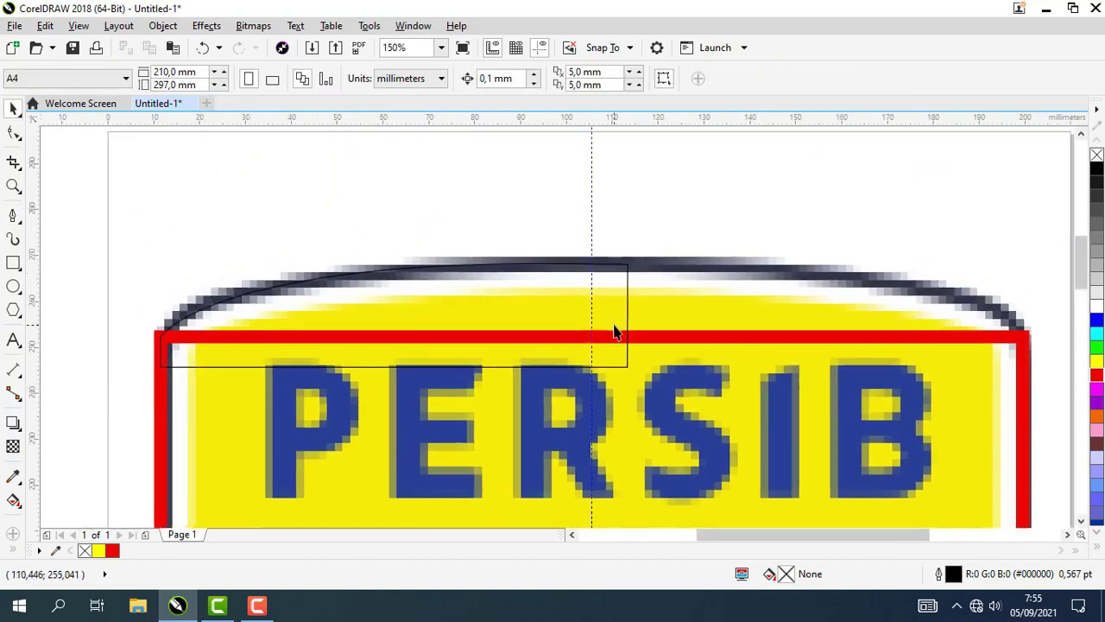
click(606, 288)
click(626, 288)
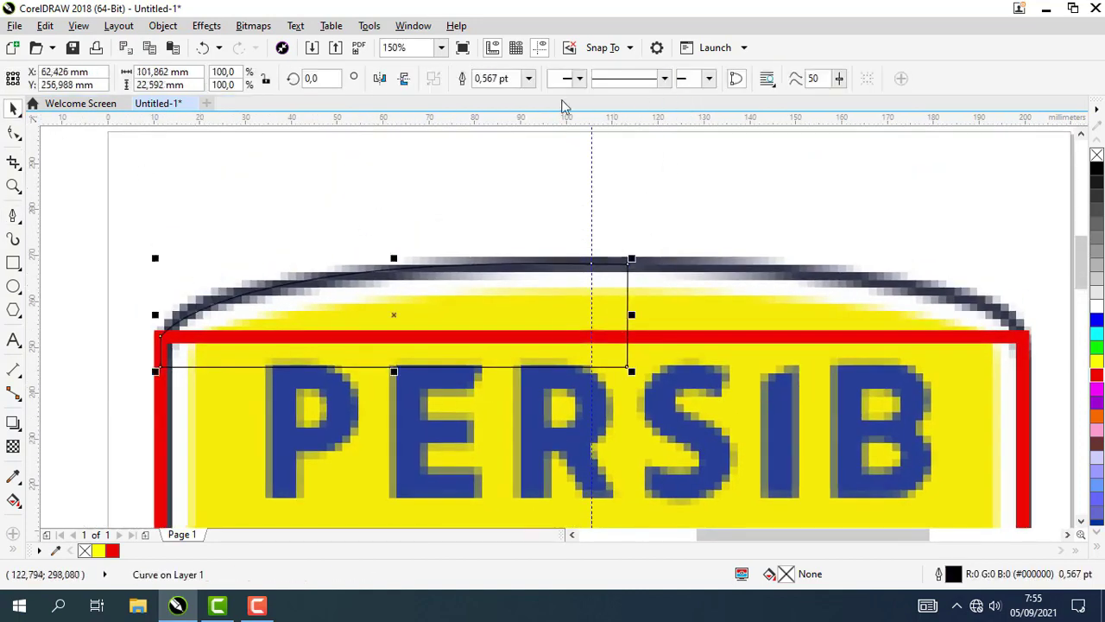
click(527, 78)
click(493, 193)
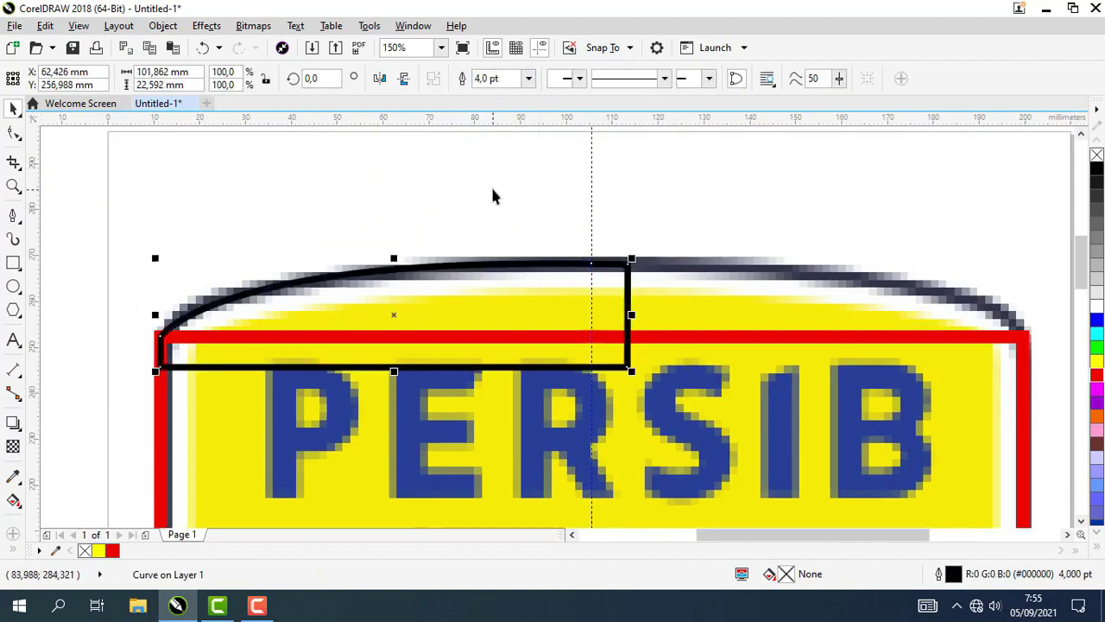
Set the half-top shape's outline width to 8 pt and deselect it.
click(777, 339)
click(626, 277)
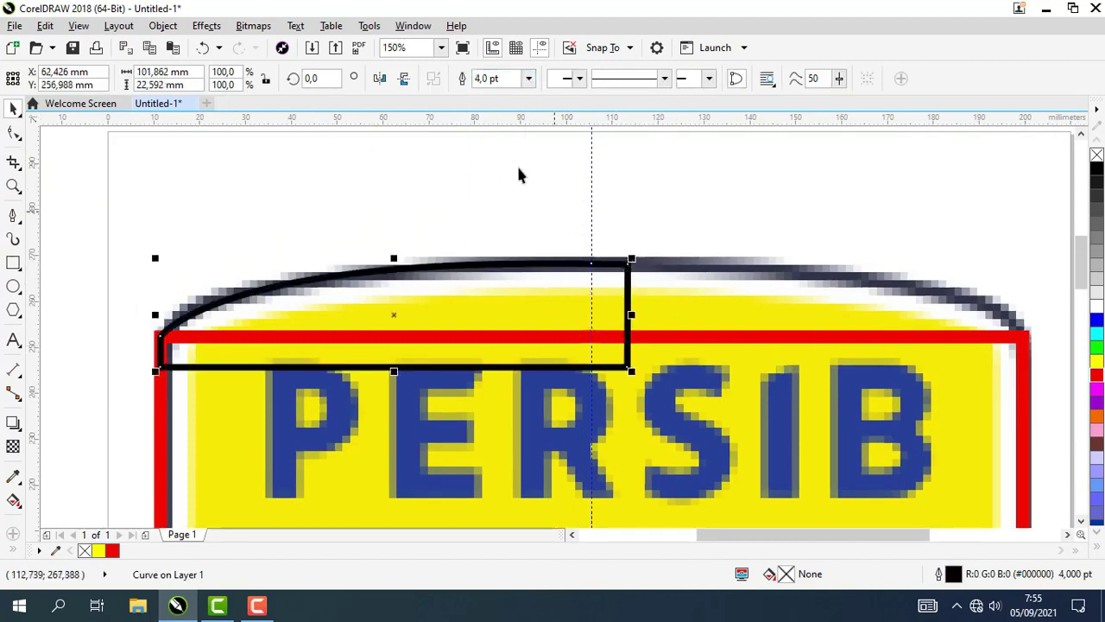
click(527, 78)
click(488, 204)
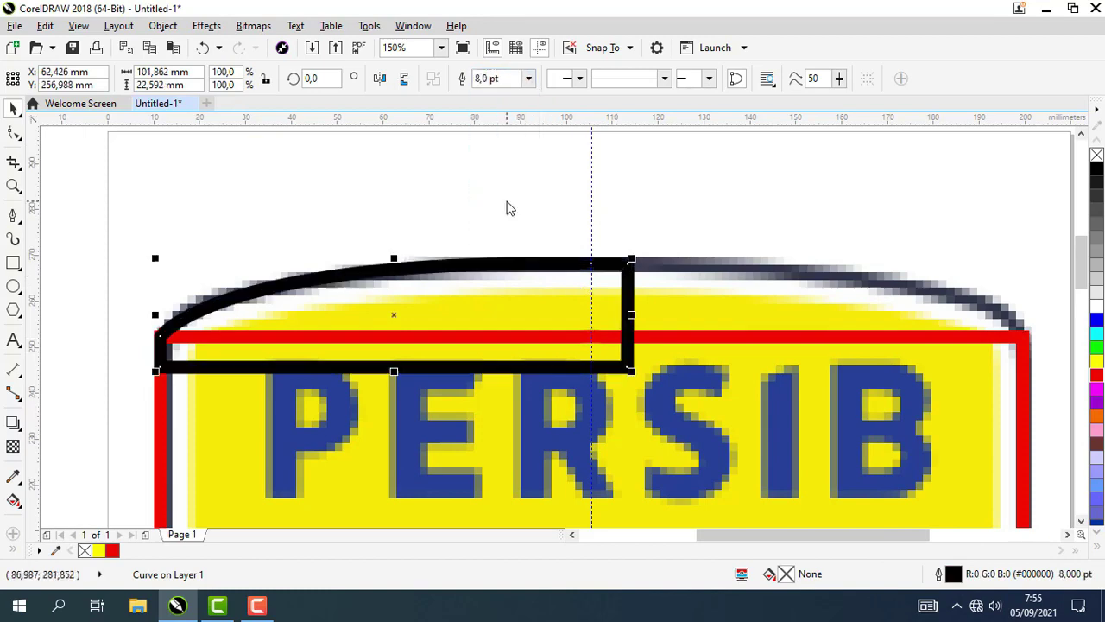
click(307, 202)
Duplicate the black half-top shape horizontally to the right, with the copy centred at about X 172.9 mm.
scroll(306, 201, down, 3)
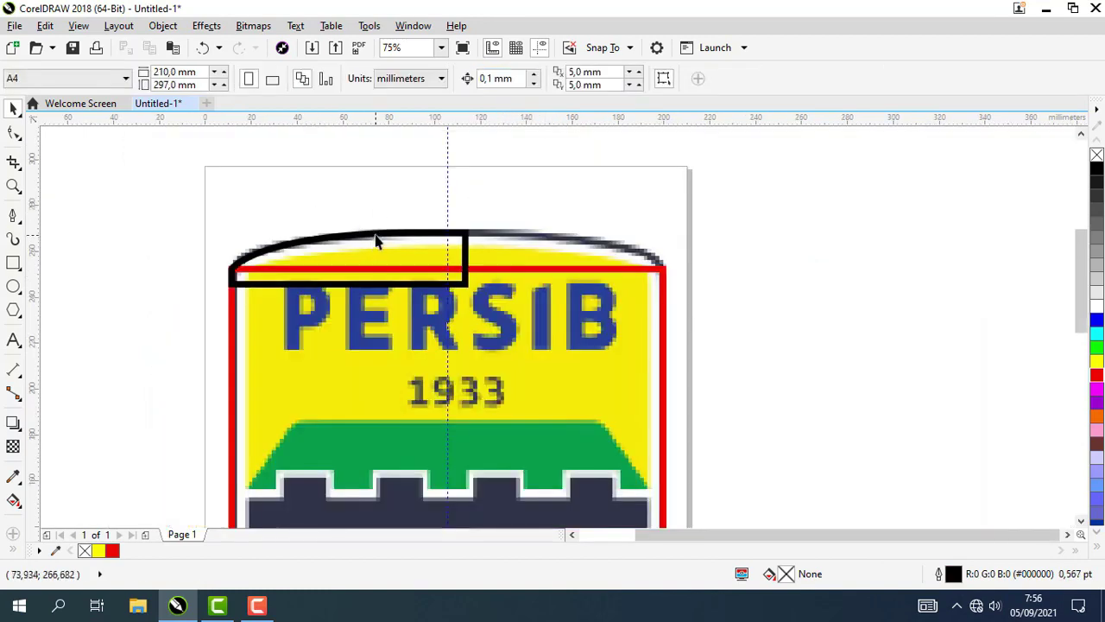
click(375, 231)
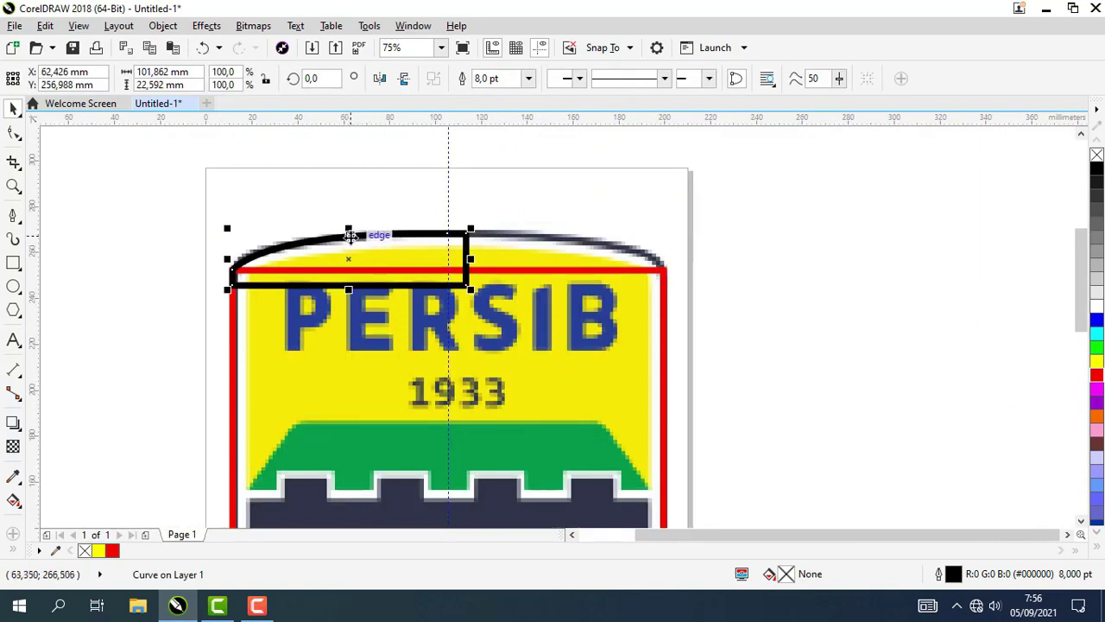
click(382, 203)
click(384, 236)
click(383, 236)
drag(383, 237, 636, 254)
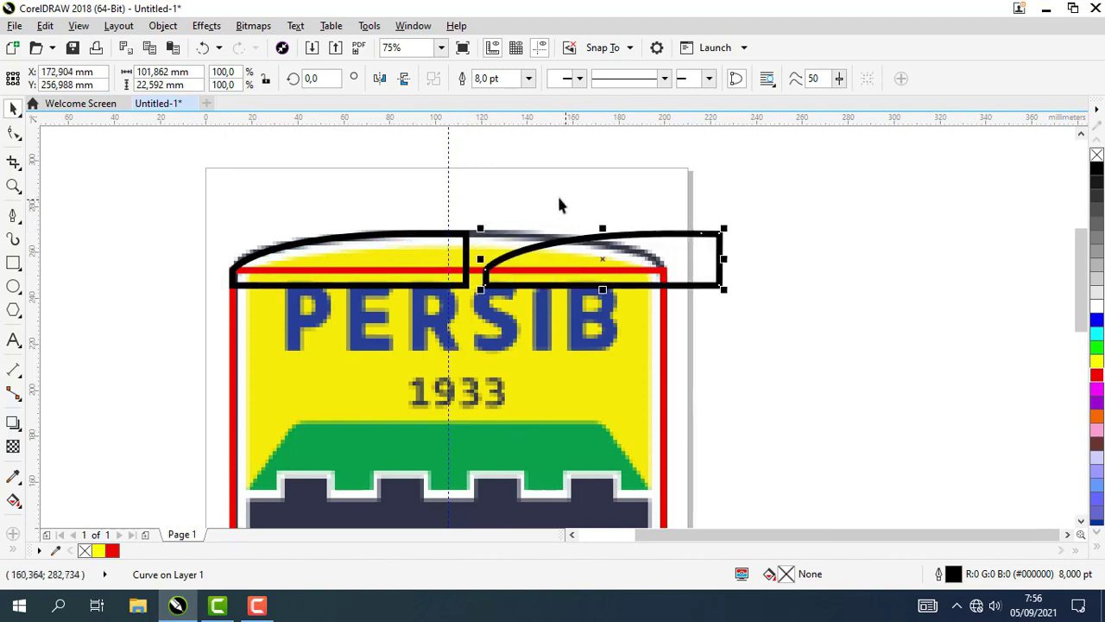
click(637, 193)
Mirror the copy horizontally and move it left to about X 149 mm, with its outer corner on the crest's right shoulder.
click(522, 246)
scroll(560, 242, up, 2)
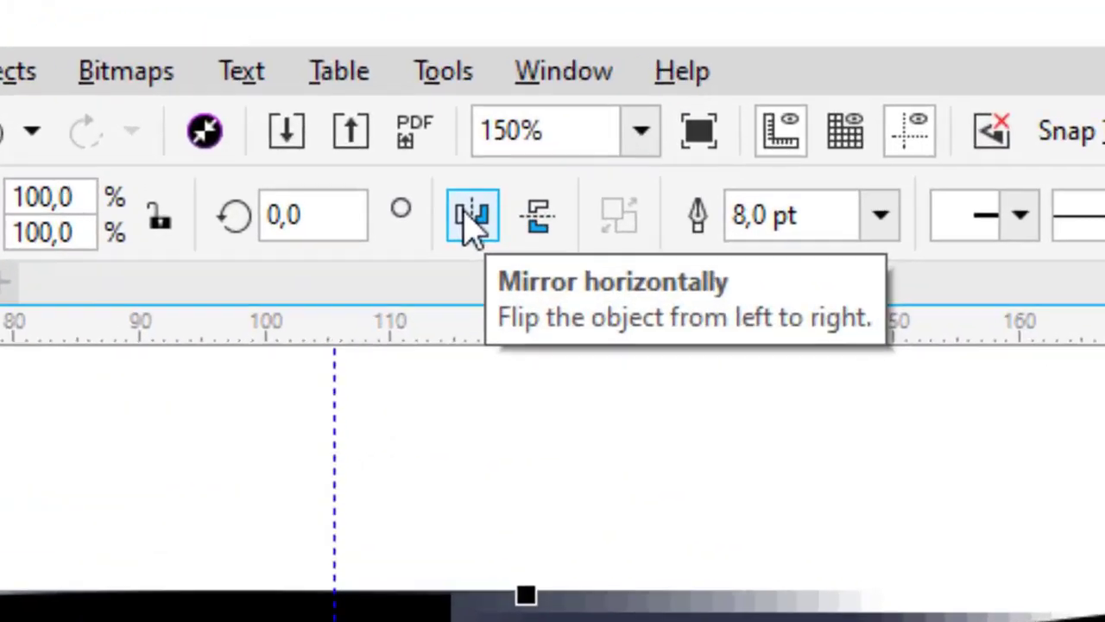
click(380, 79)
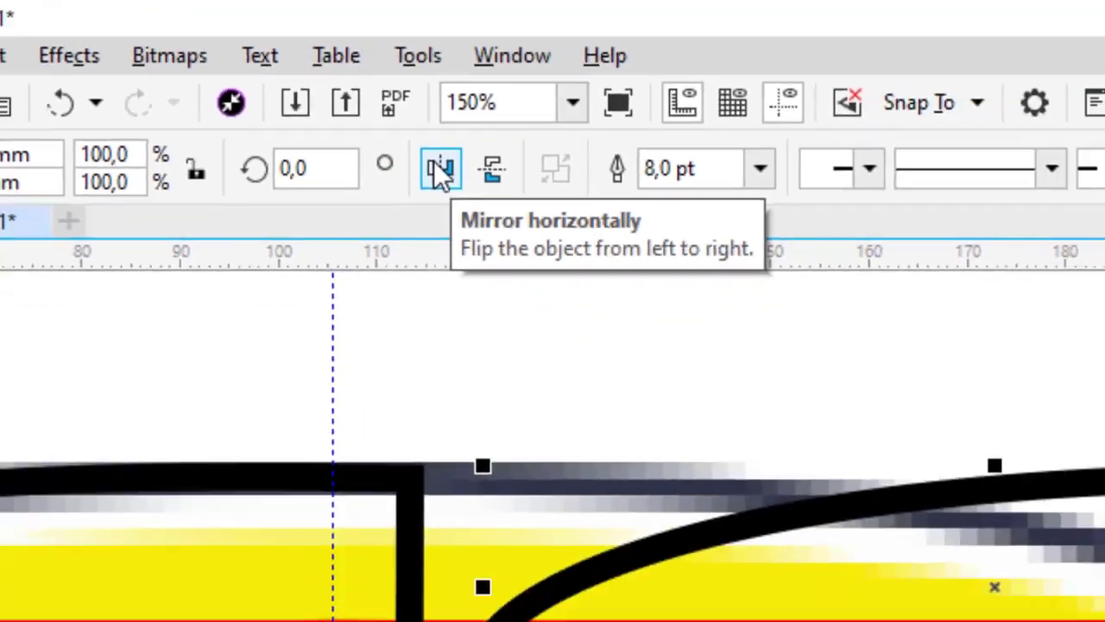
click(481, 233)
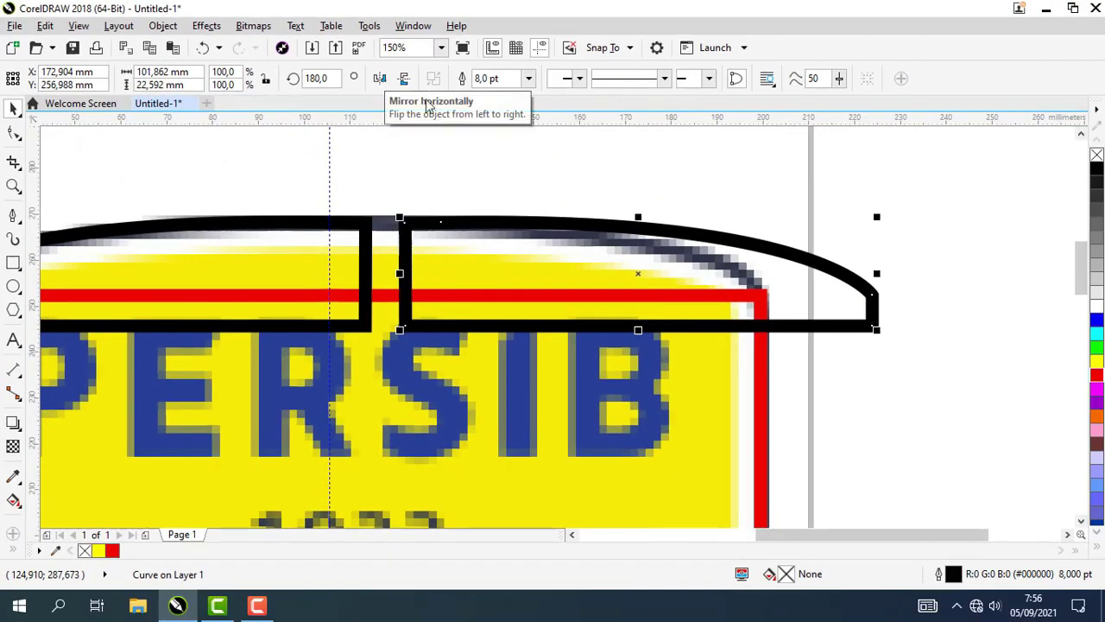
drag(801, 256, 692, 275)
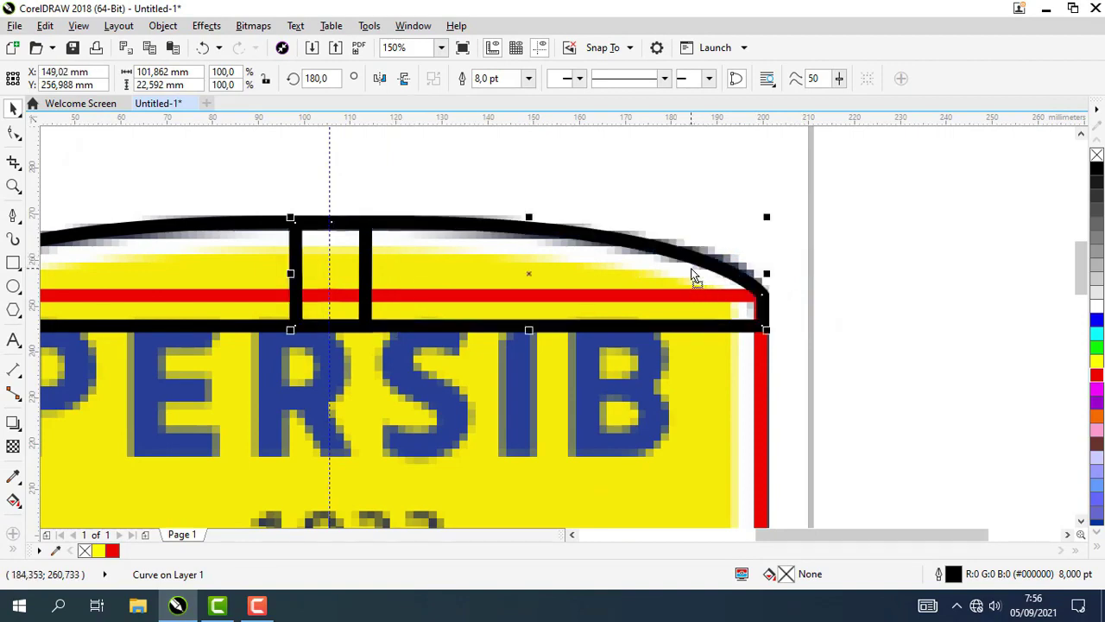
click(927, 308)
Examine how the two overlapping black halves fit the crest's curved top and the red shield outline.
scroll(378, 231, down, 1)
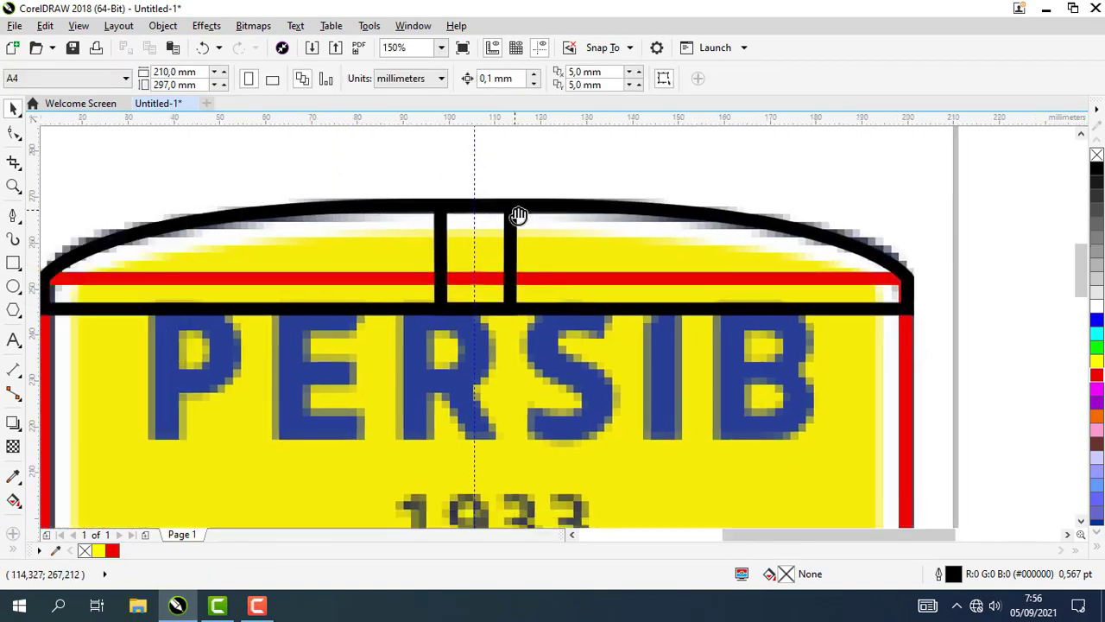
click(563, 181)
scroll(585, 173, down, 1)
scroll(749, 231, up, 1)
click(812, 276)
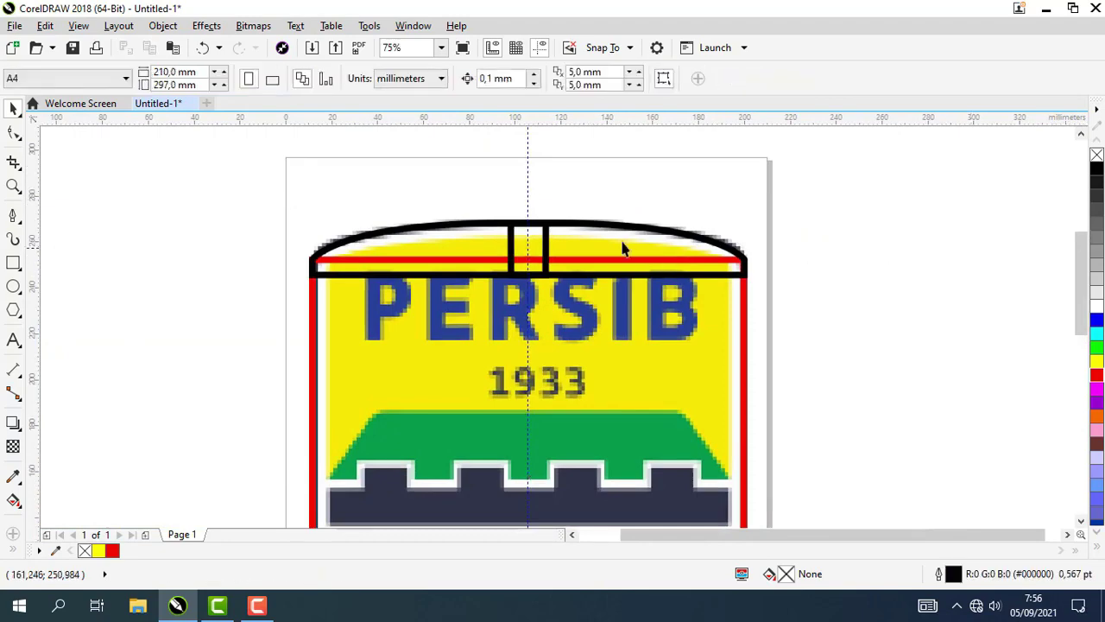
scroll(588, 226, up, 1)
click(329, 185)
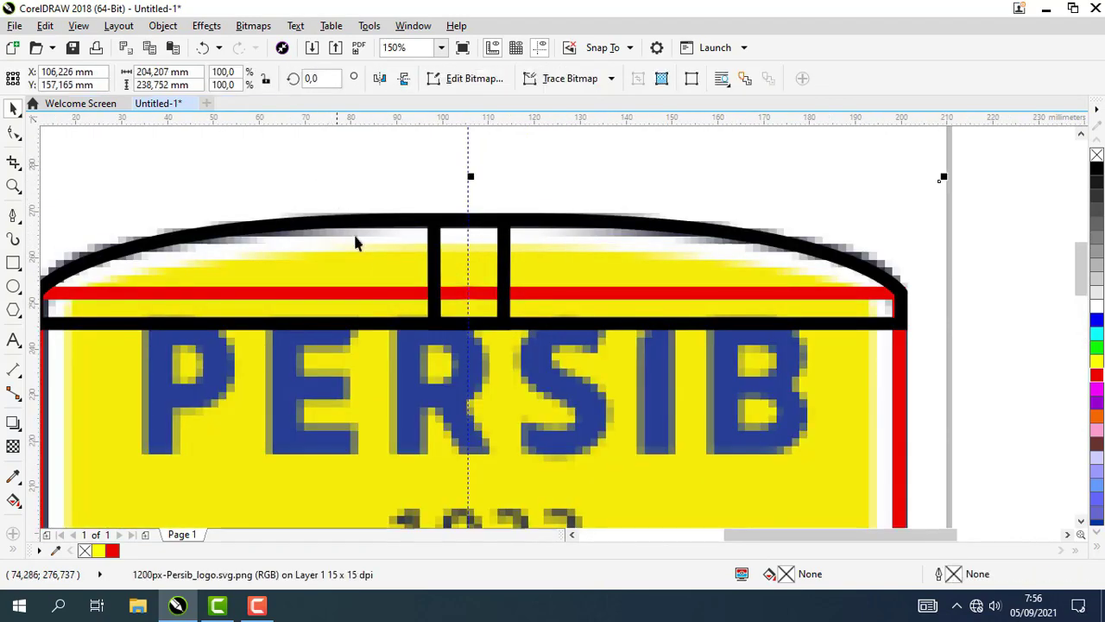
scroll(460, 250, down, 2)
scroll(460, 250, down, 1)
scroll(446, 210, up, 3)
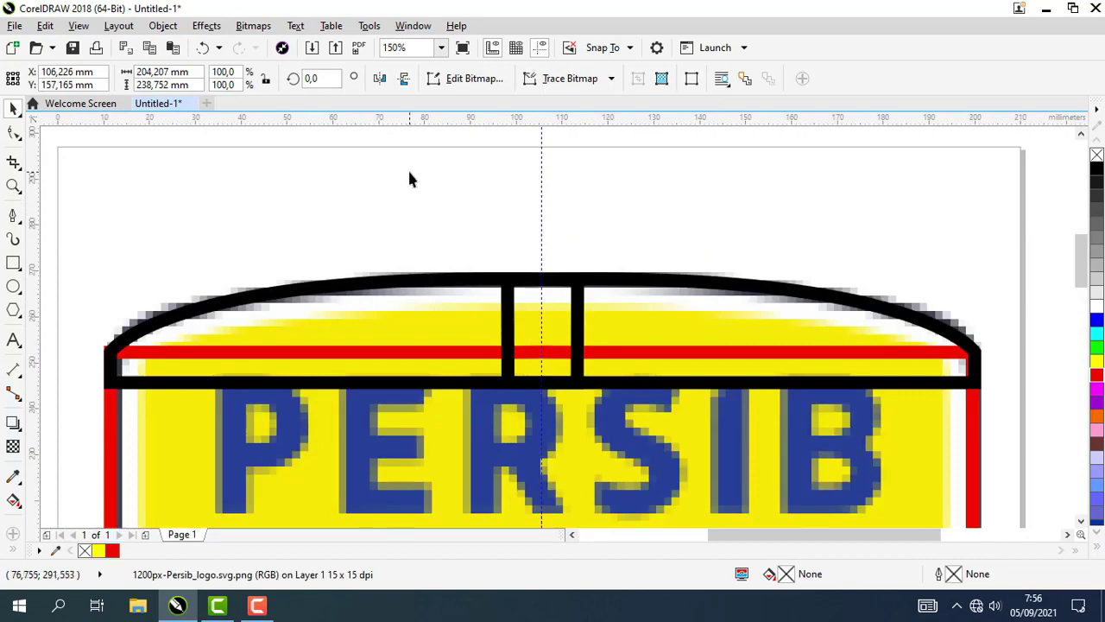
click(410, 179)
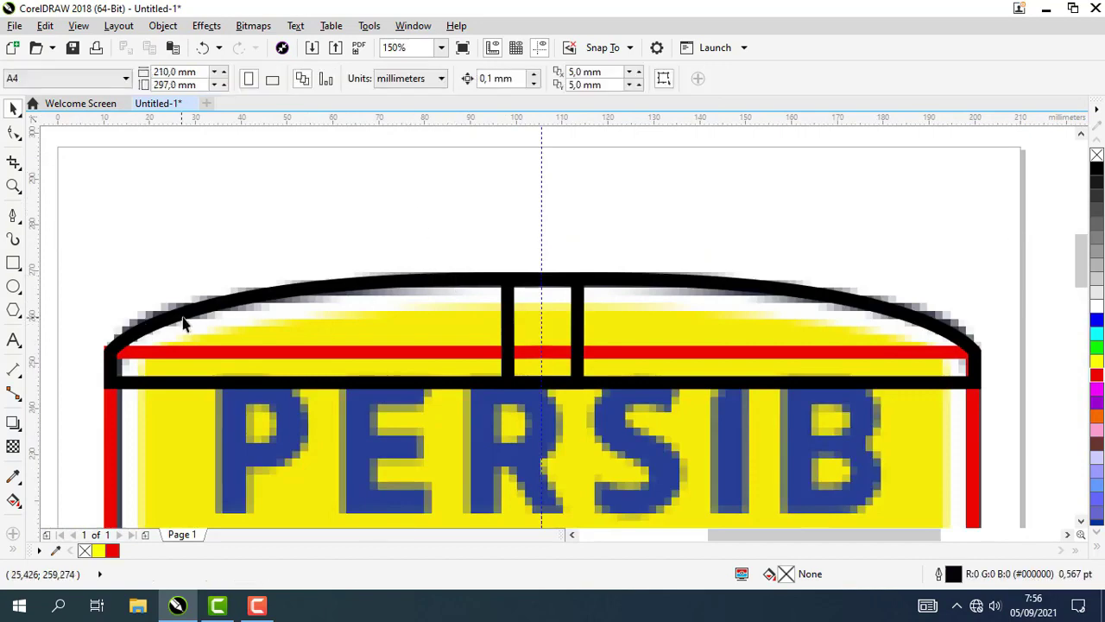
Weld the two overlapping black halves into a single curved-top shape.
click(183, 322)
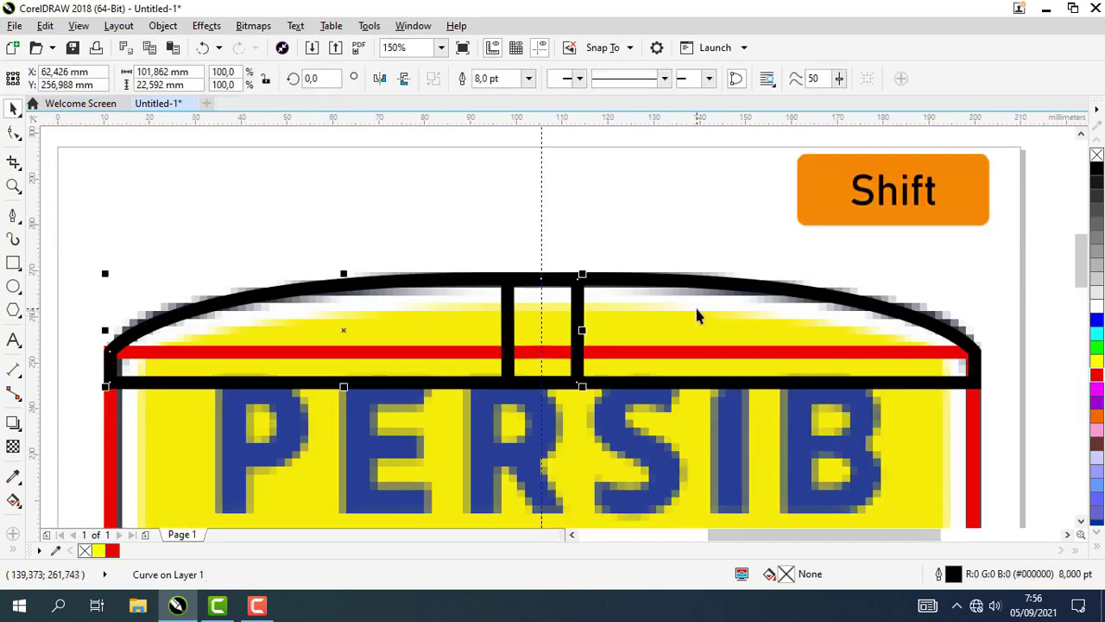
shift+click(738, 286)
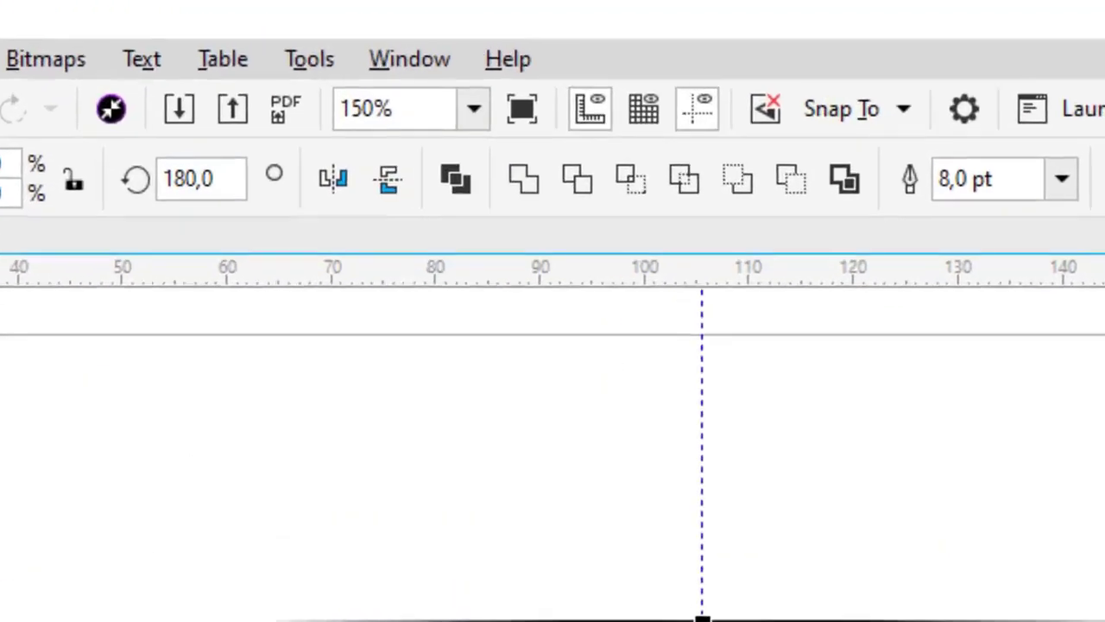
click(533, 197)
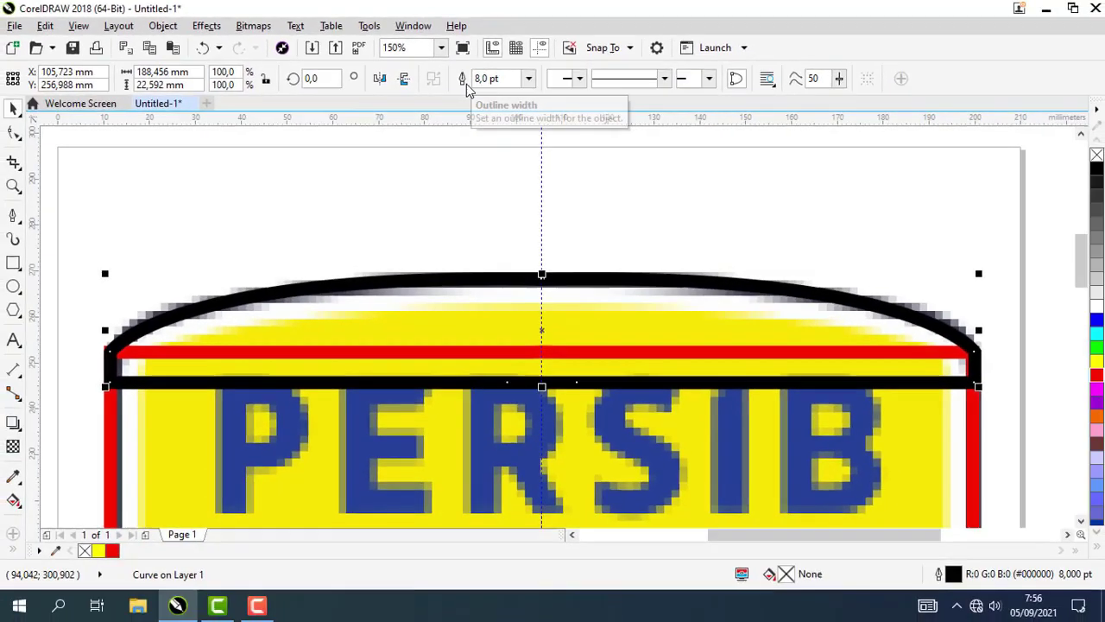
Delete the vertical guideline running through the centre of the crest.
click(725, 208)
scroll(773, 237, down, 2)
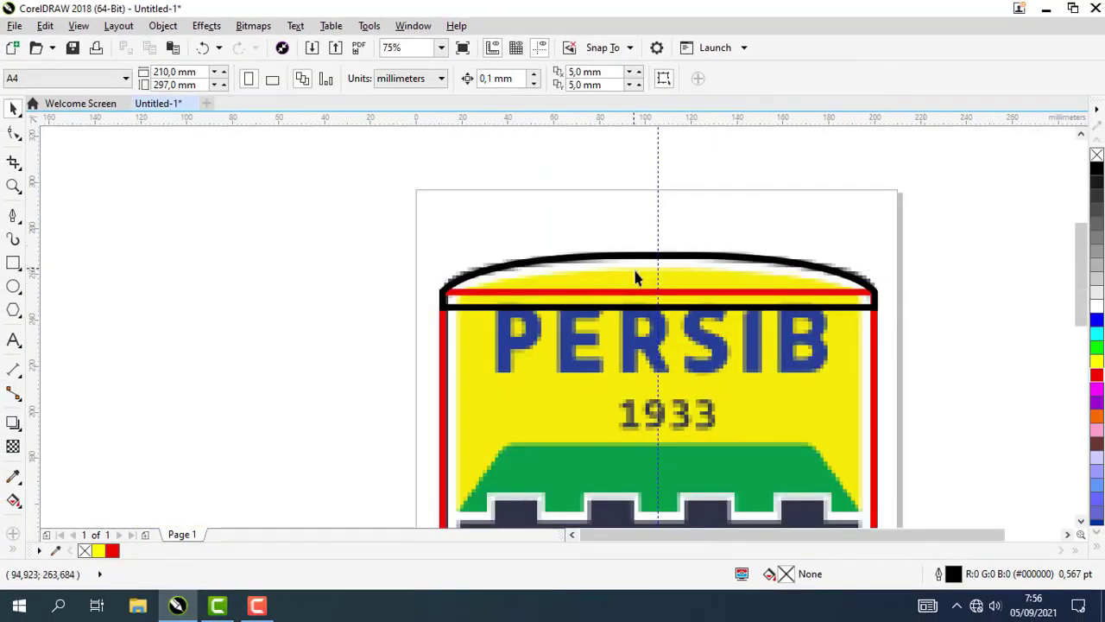
scroll(700, 220, up, 2)
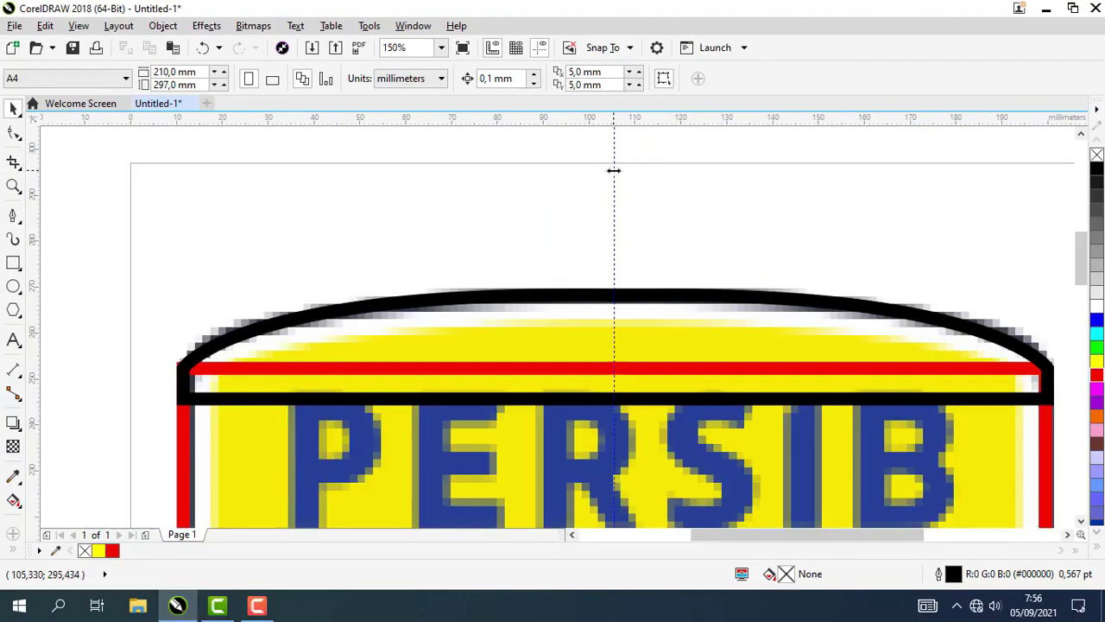
scroll(615, 208, up, 2)
click(611, 221)
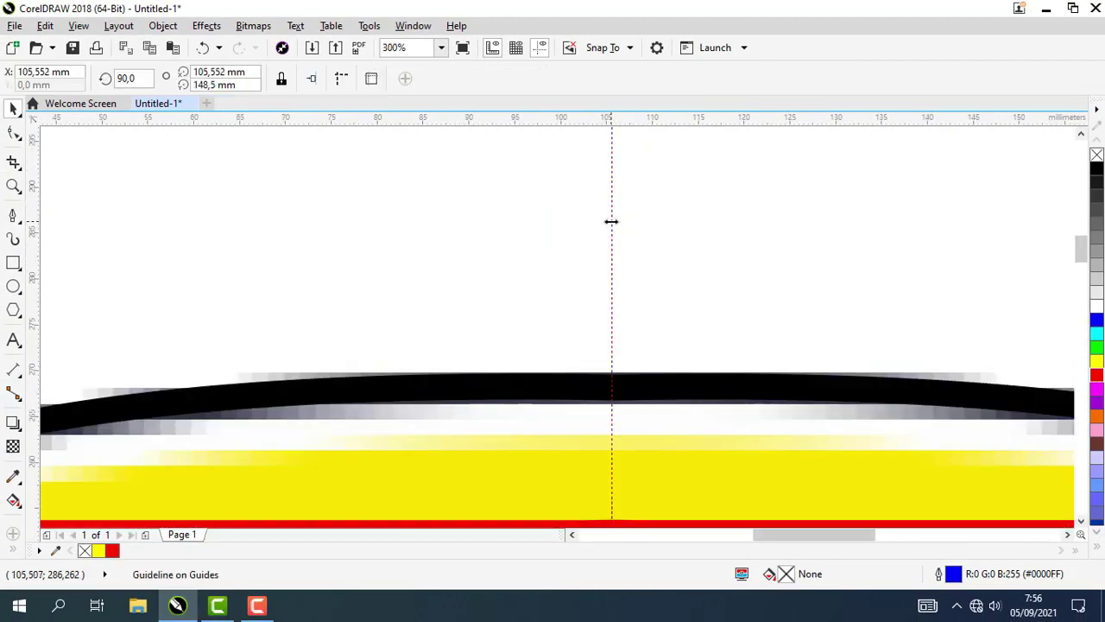
key(Delete)
scroll(614, 221, down, 3)
scroll(676, 247, up, 1)
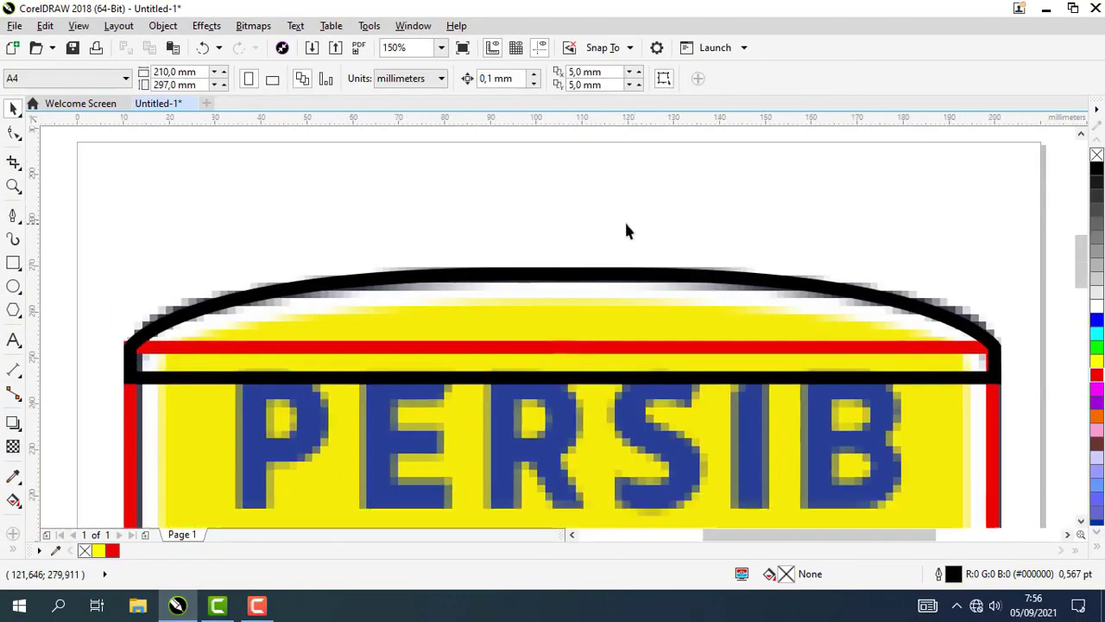
scroll(795, 251, down, 2)
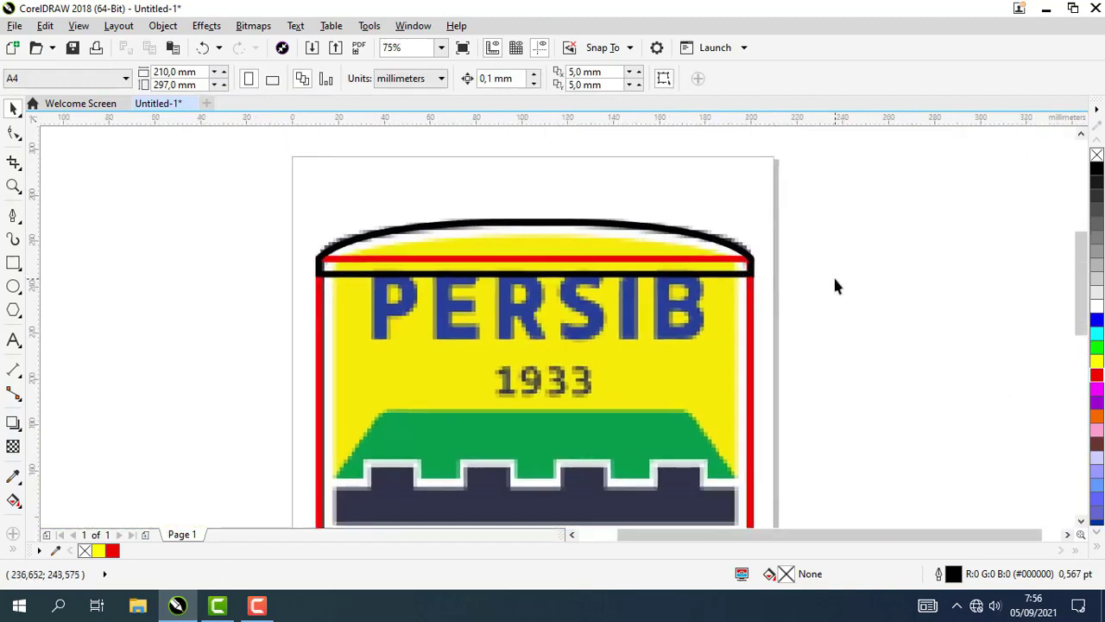
Move the red shield outline up to about Y 157.4 mm so its bottom curve lies on the crest's lower edge.
scroll(806, 360, down, 2)
scroll(649, 273, up, 1)
scroll(647, 261, down, 1)
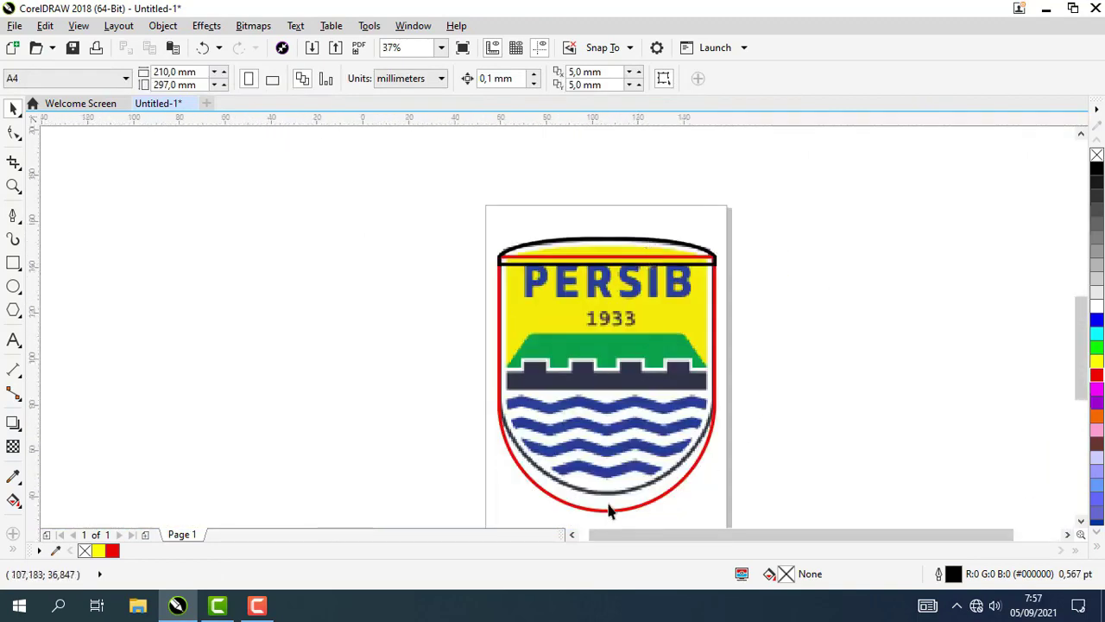
scroll(610, 508, up, 1)
scroll(615, 429, up, 1)
click(616, 428)
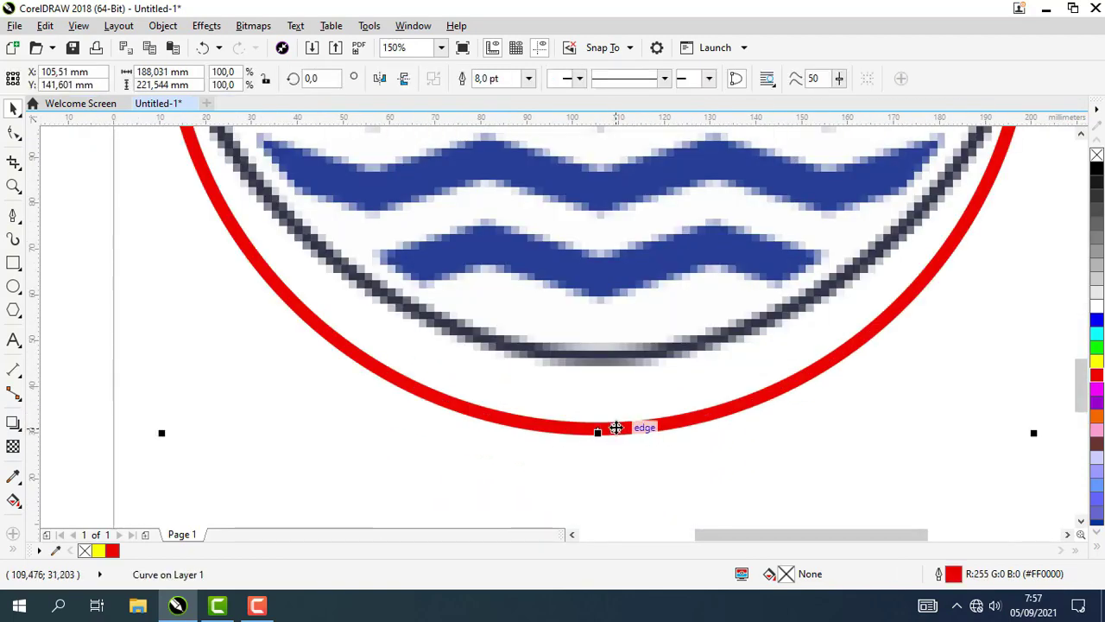
click(616, 357)
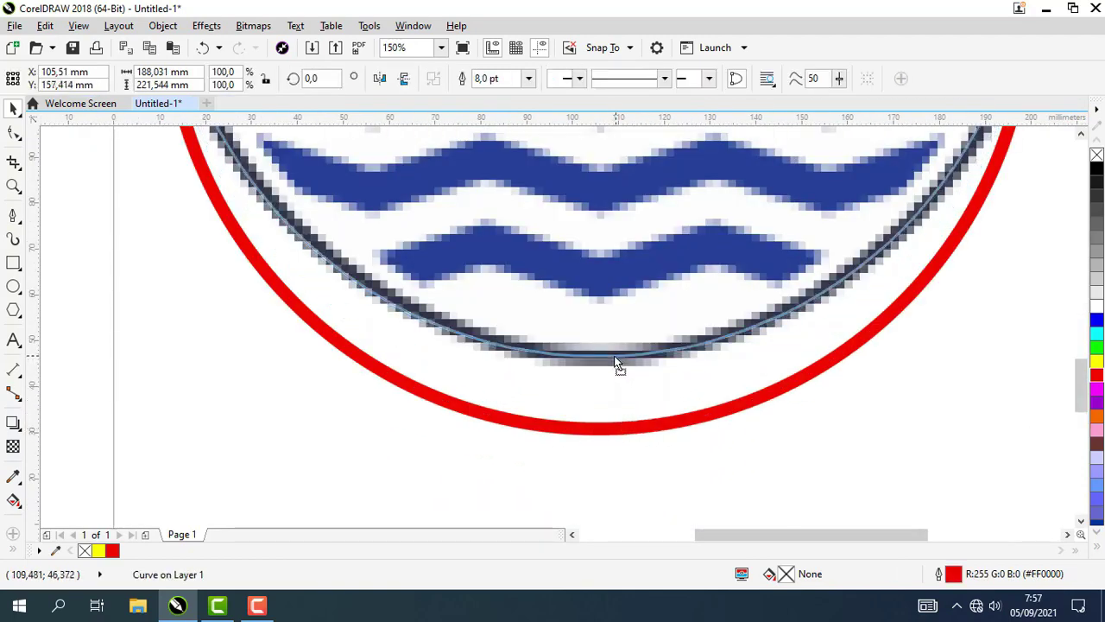
Examine how the moved red outline and the black curved top meet along the crest's upper edge and corner.
scroll(615, 362, down, 1)
click(821, 291)
drag(817, 246, 646, 333)
scroll(787, 367, down, 1)
scroll(657, 240, up, 1)
scroll(761, 384, up, 1)
scroll(669, 325, up, 1)
click(831, 278)
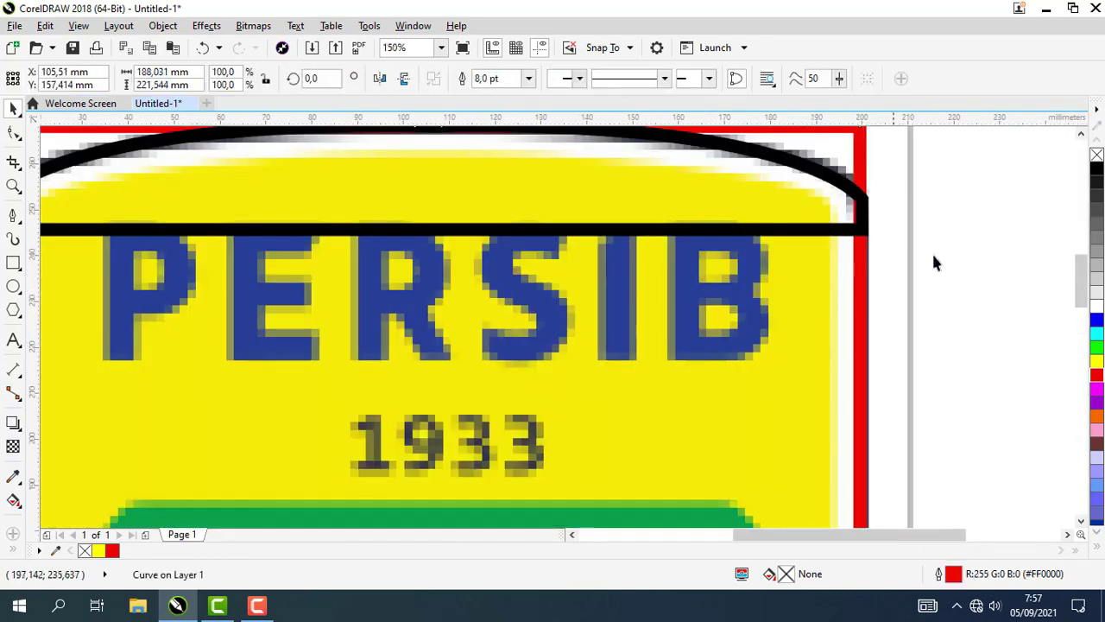
click(967, 237)
drag(982, 239, 976, 303)
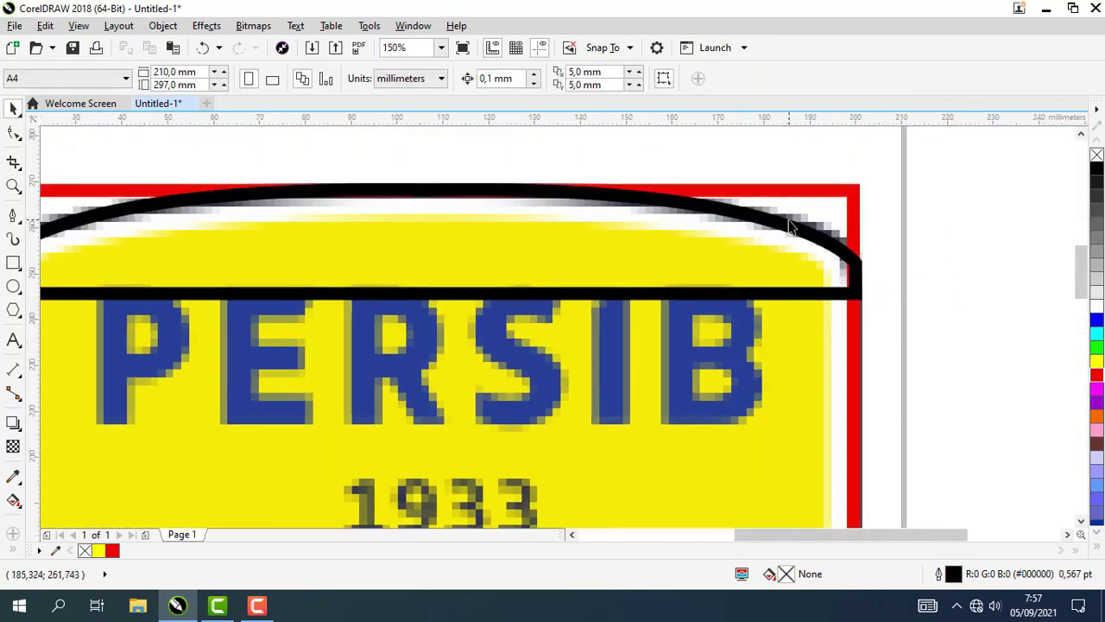
scroll(790, 227, down, 1)
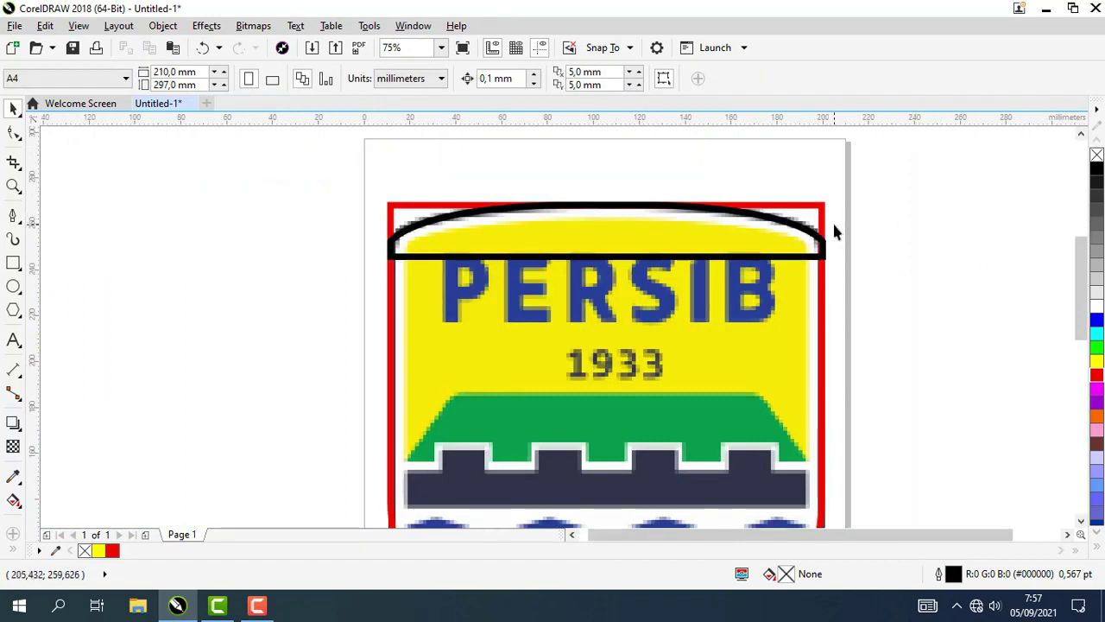
drag(905, 232, 898, 242)
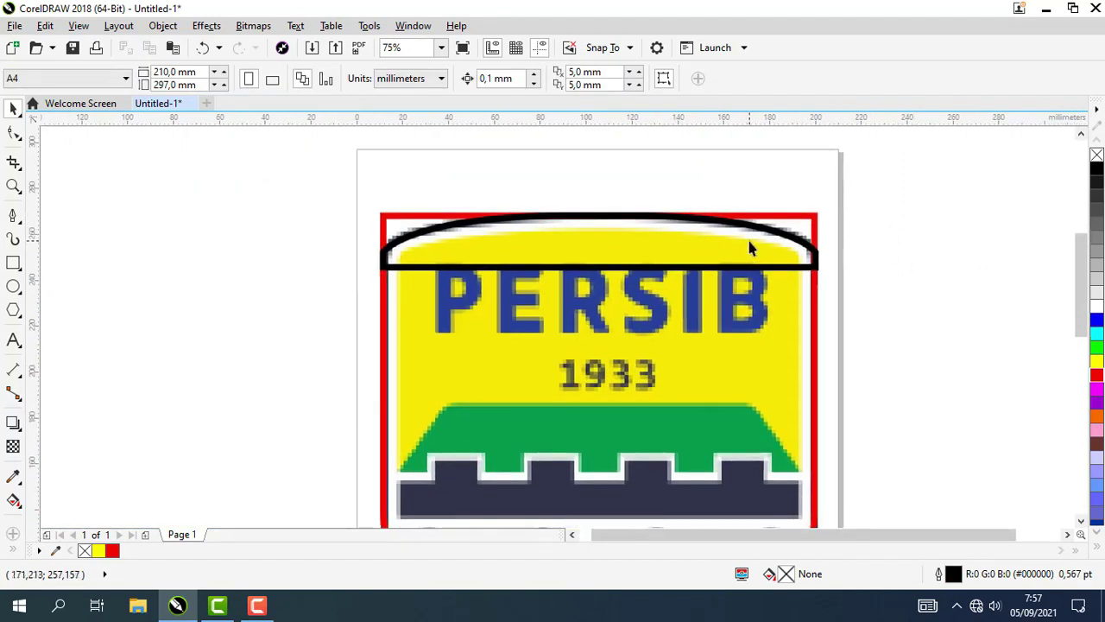
click(14, 217)
click(16, 110)
click(13, 216)
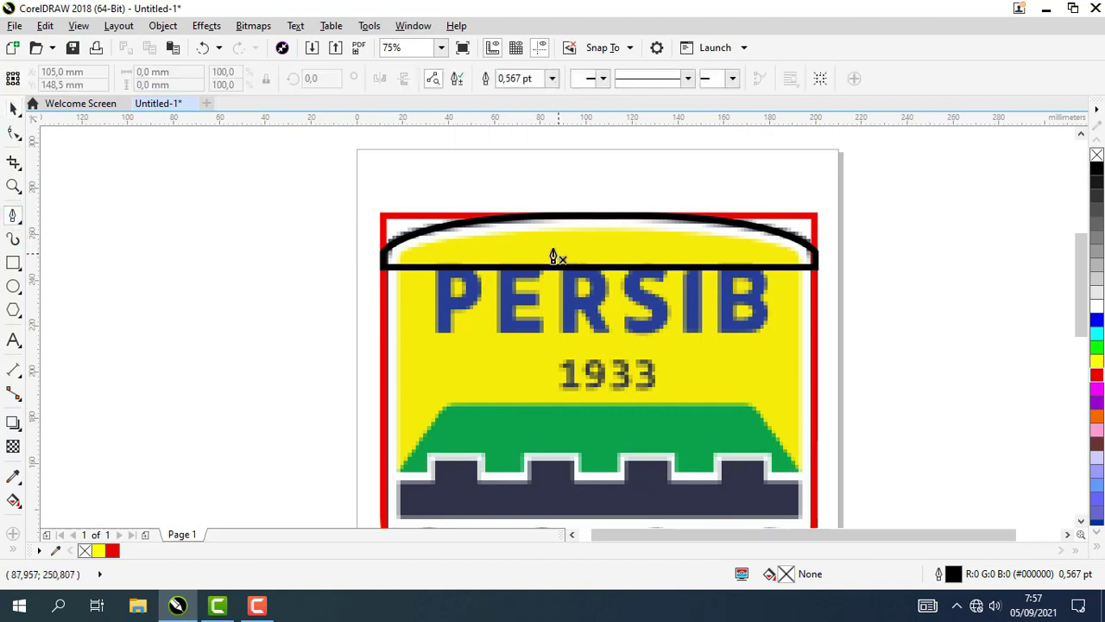
scroll(661, 220, up, 2)
click(13, 108)
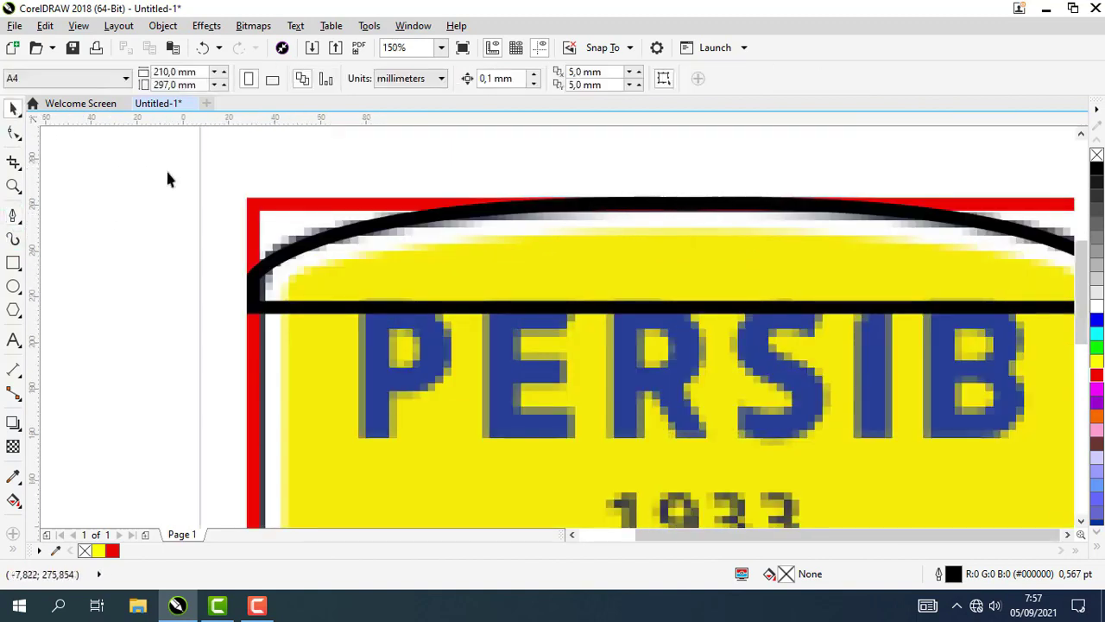
Undo the recent edits back through the outline move, guideline deletion, weld, mirrored copy and outline-width change of the black half-top shape.
scroll(173, 186, down, 2)
key(Tab)
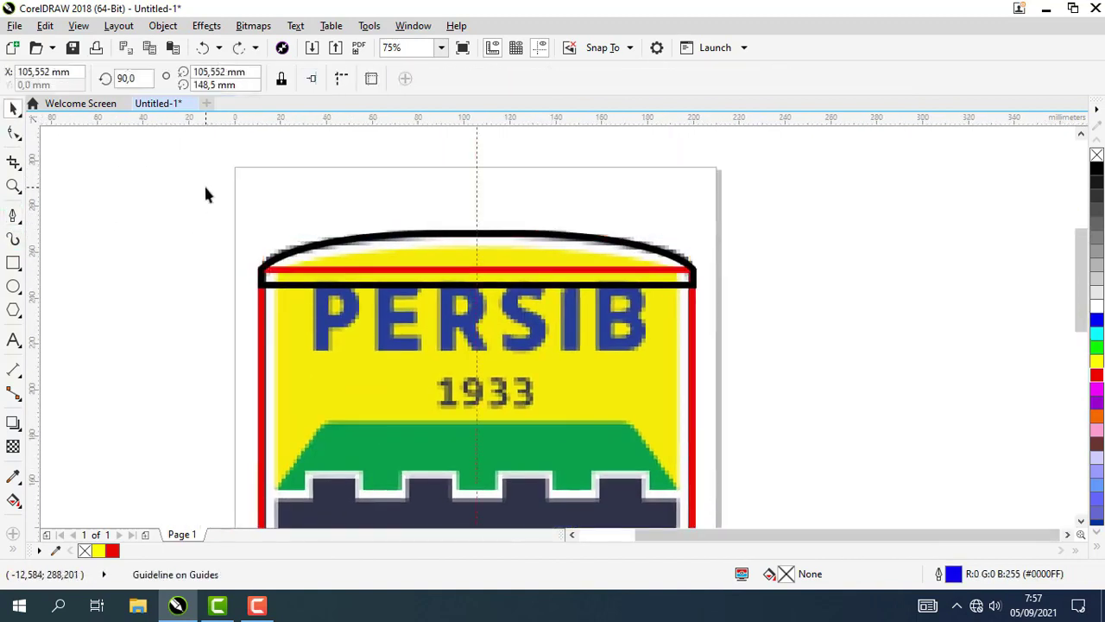
key(ctrl+z)
key(ctrl+z)
key(ctrl+z)
key(ctrl+z)
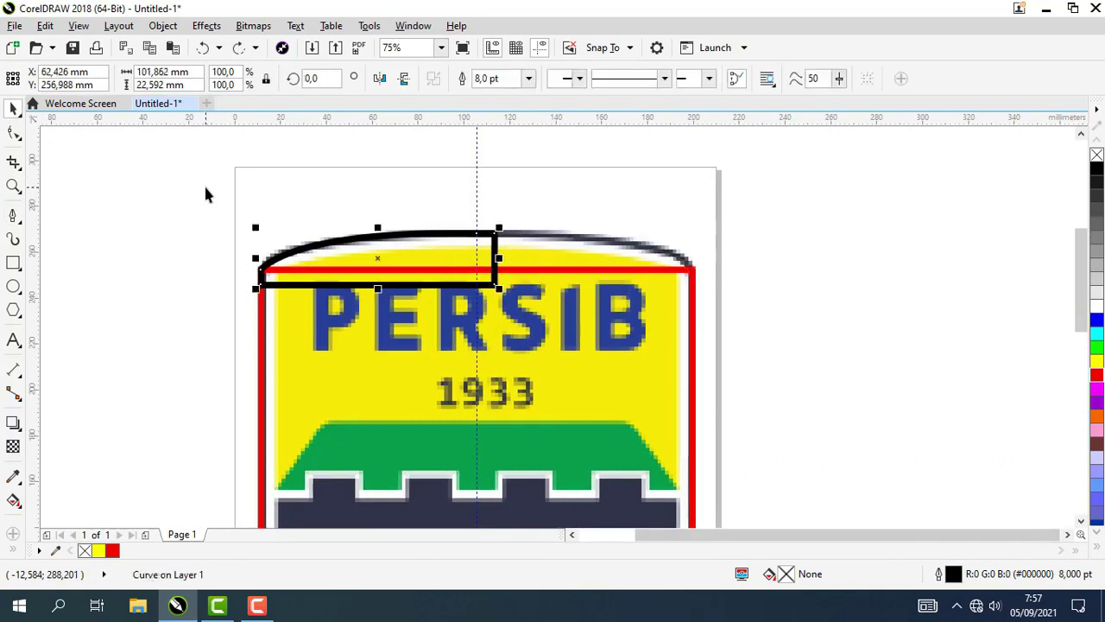
key(ctrl+z)
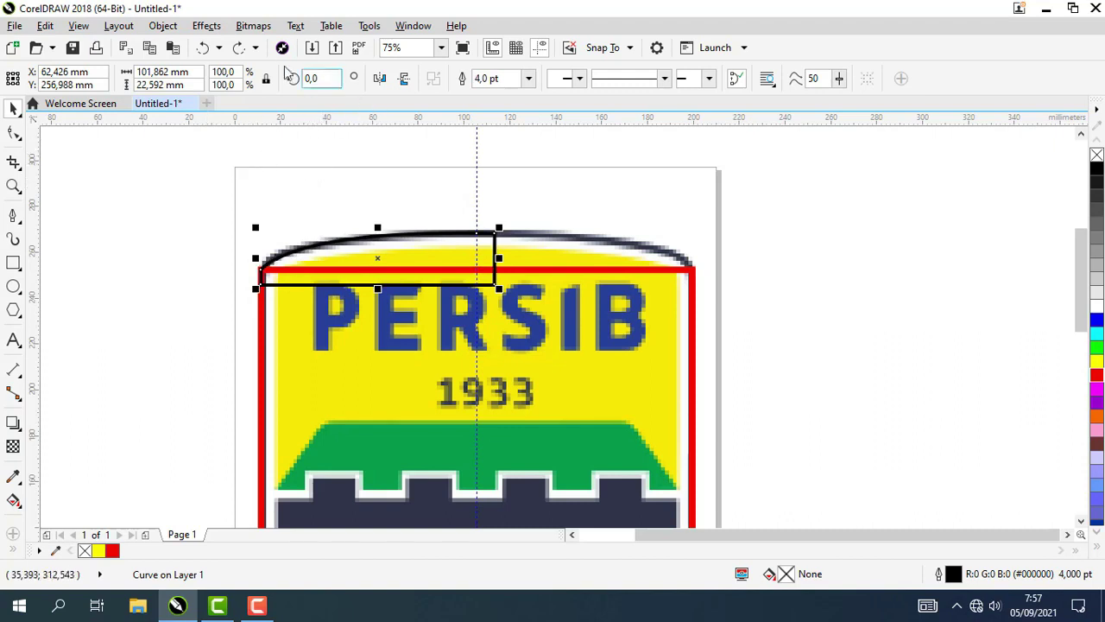
Redo all the undone edits, from the black shape's outline width through the weld and guideline deletion to the red outline's move.
click(240, 49)
click(239, 49)
click(239, 49)
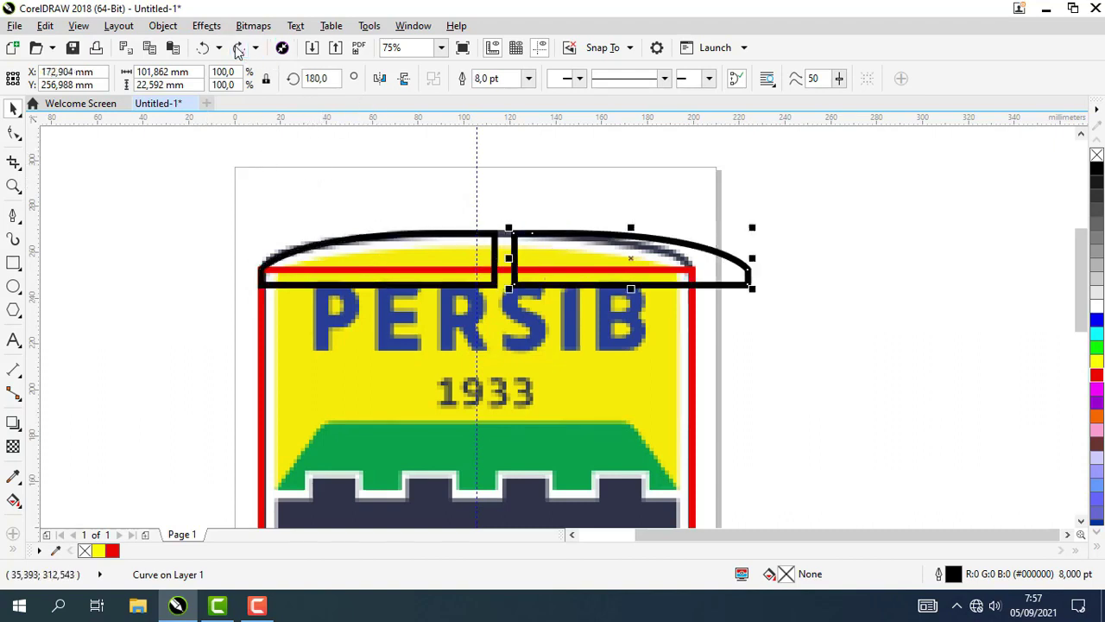
click(239, 49)
click(239, 50)
click(239, 49)
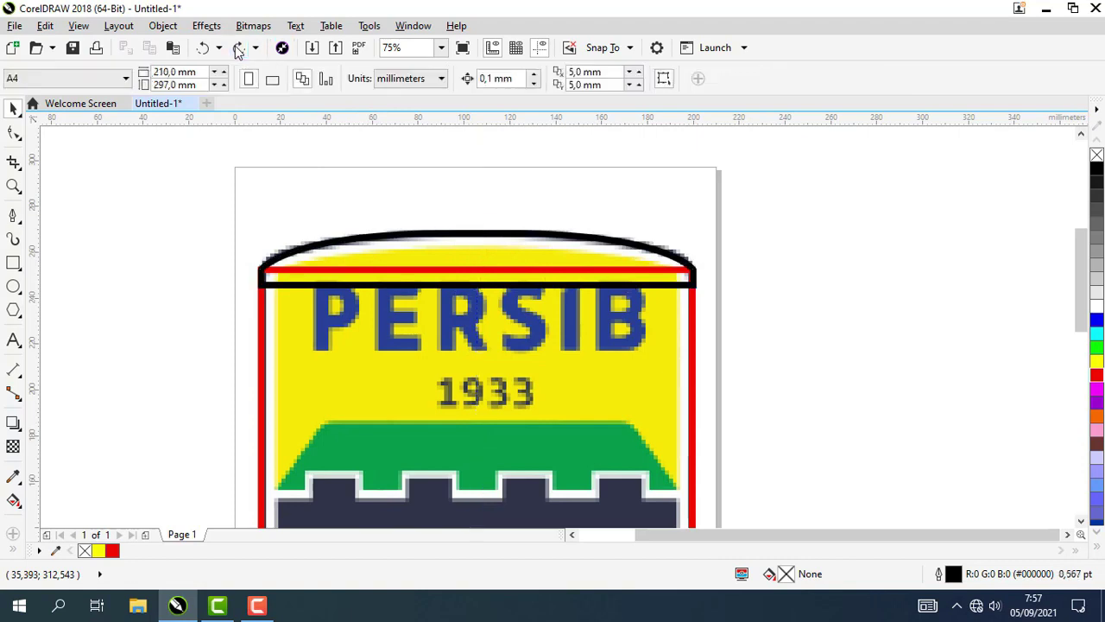
click(239, 49)
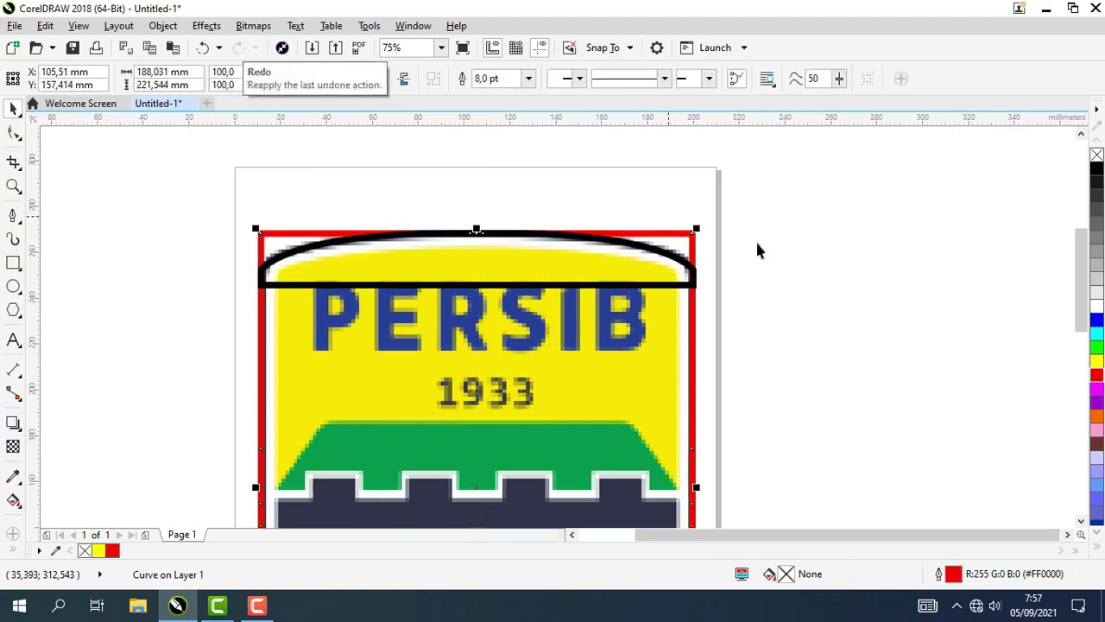
Inspect the red outline's square upper corner where it extends beyond the black curved top.
scroll(786, 293, down, 2)
click(802, 377)
scroll(742, 250, up, 2)
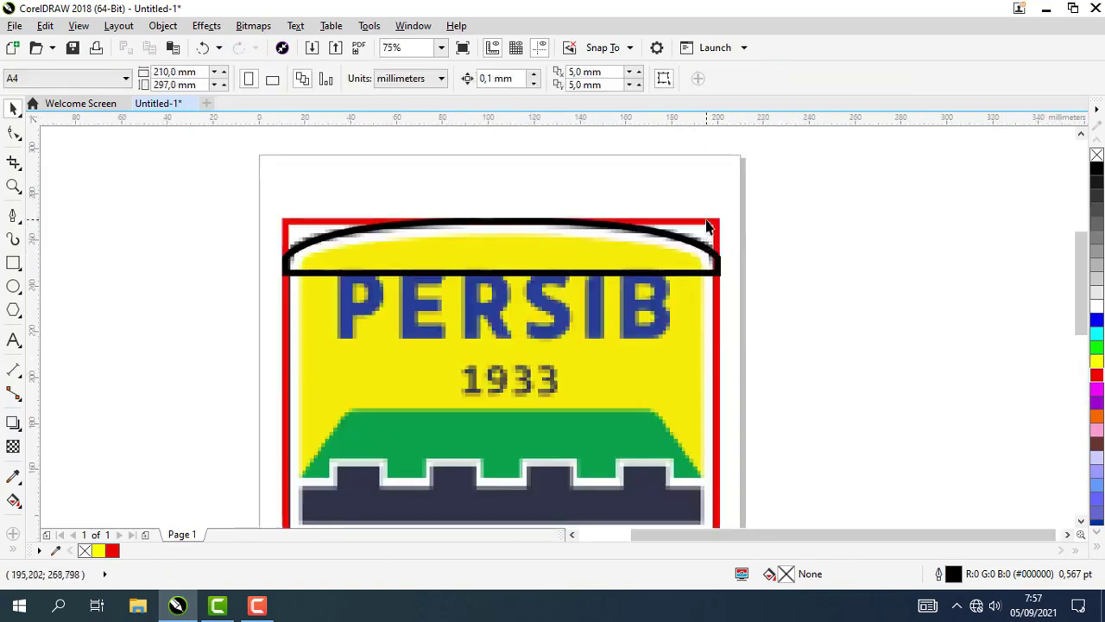
click(712, 221)
click(730, 233)
scroll(727, 237, up, 2)
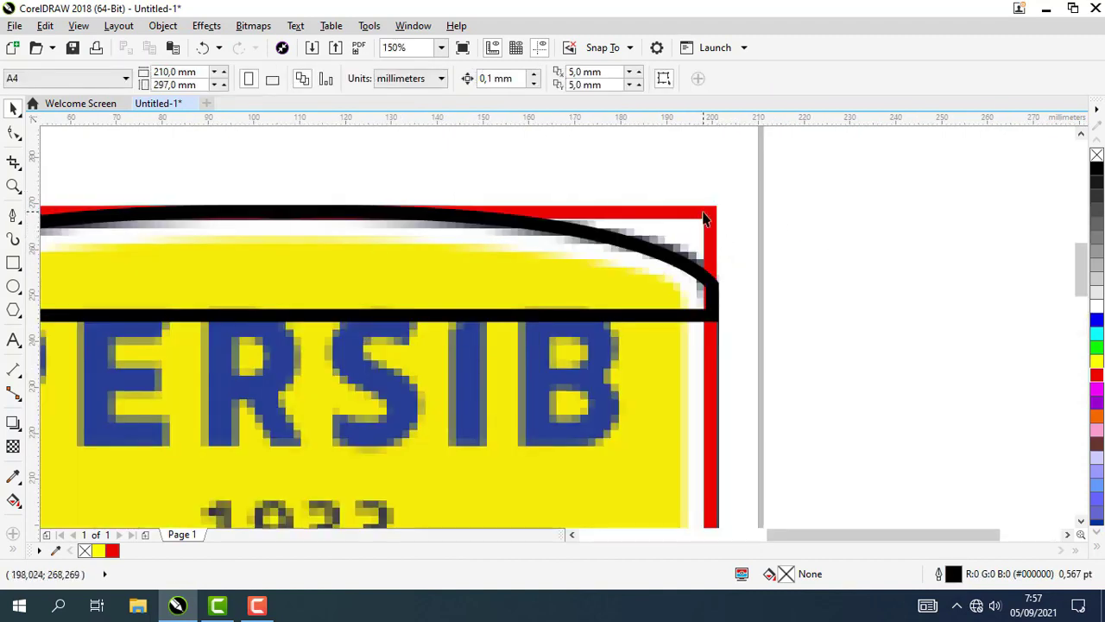
scroll(760, 259, down, 4)
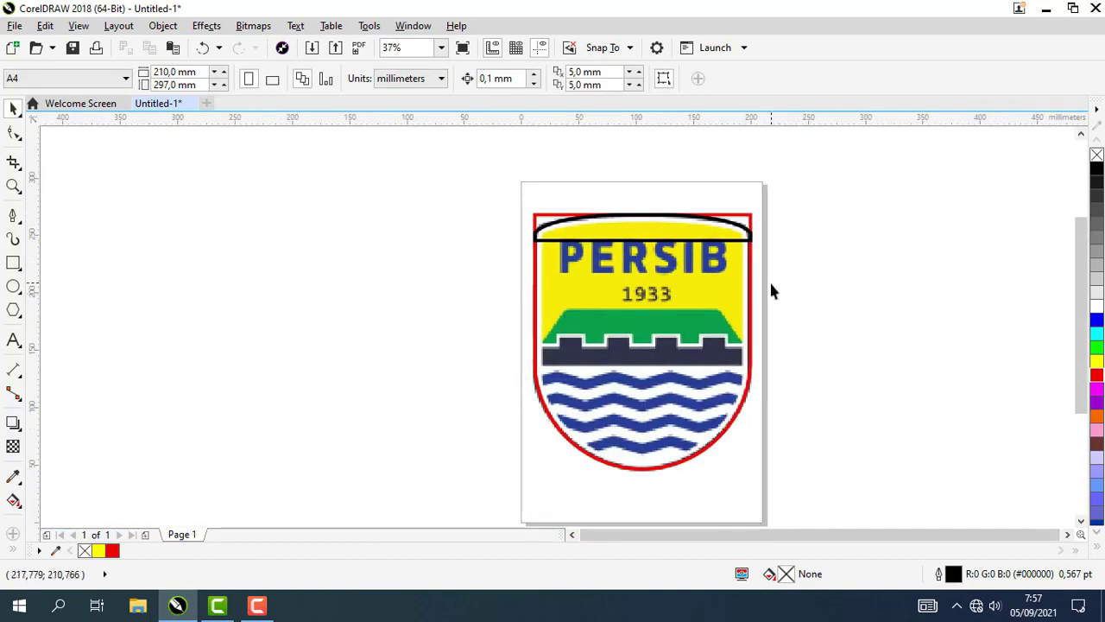
Lower the red outline's top edge to just below the black shape's shoulders, making the outline about 204.5 mm high.
click(740, 221)
drag(643, 213, 642, 231)
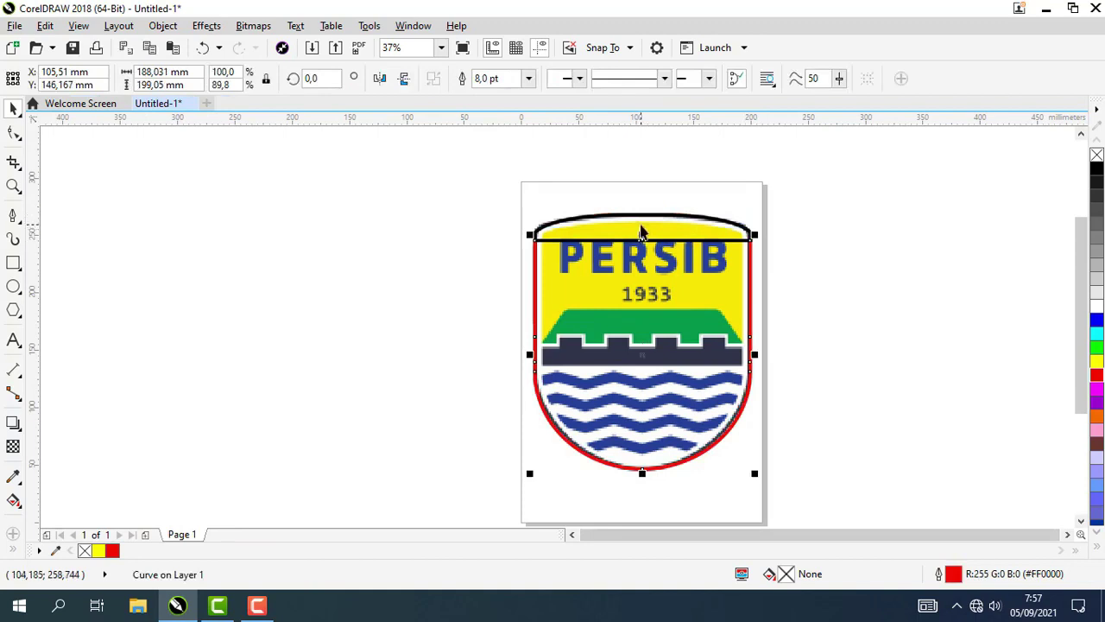
scroll(641, 231, up, 2)
scroll(643, 253, up, 2)
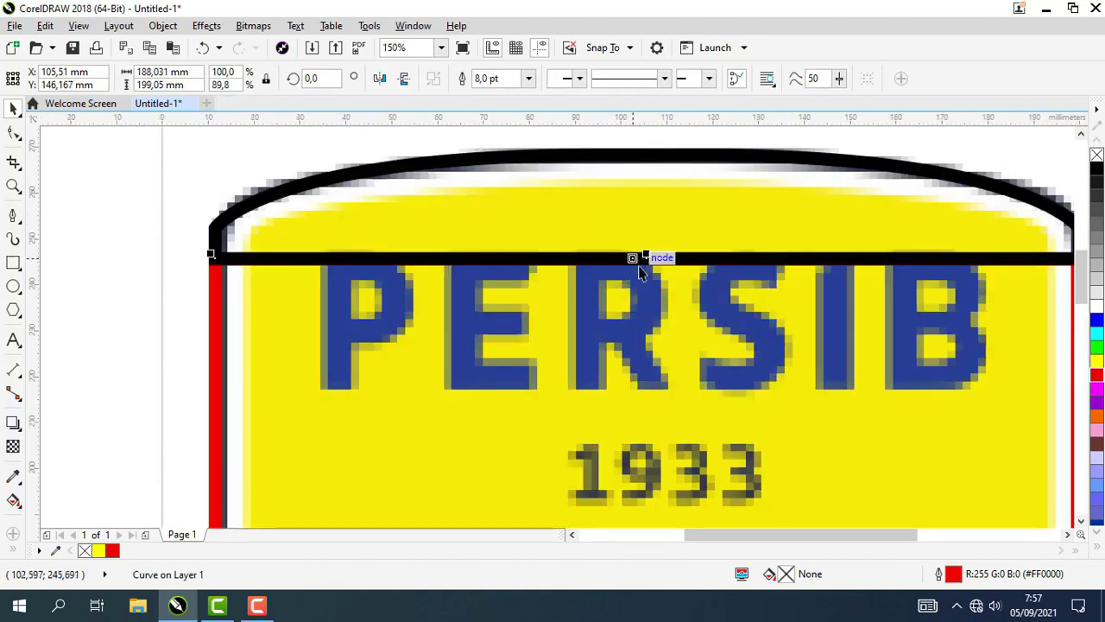
drag(643, 246, 644, 226)
scroll(644, 226, down, 4)
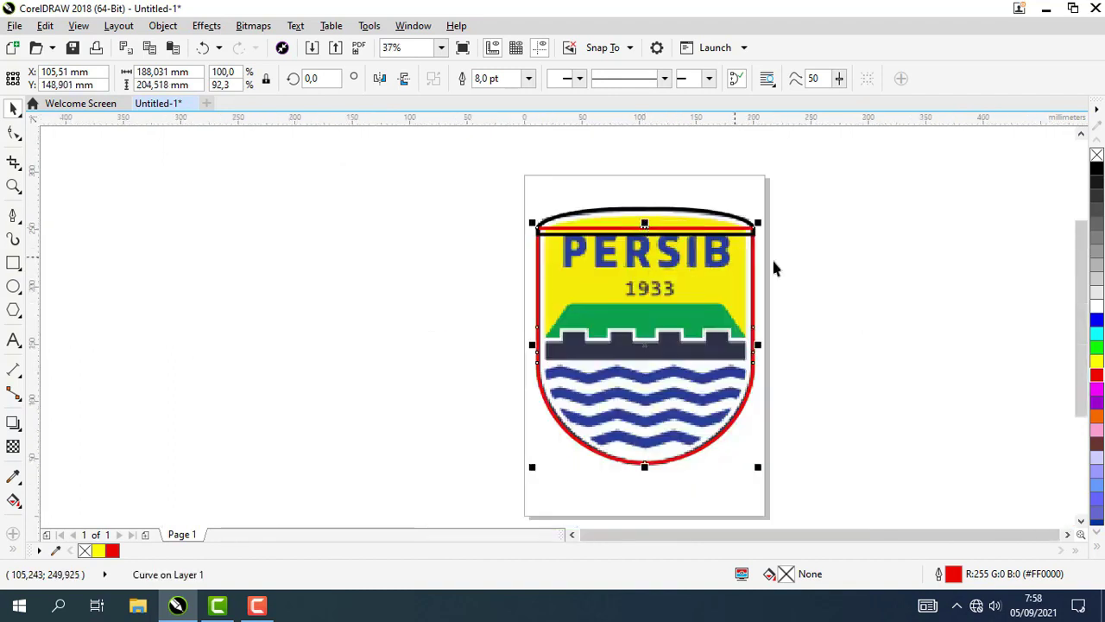
click(808, 276)
Weld the black curved top and the red outline into a single shield outline.
scroll(733, 256, up, 2)
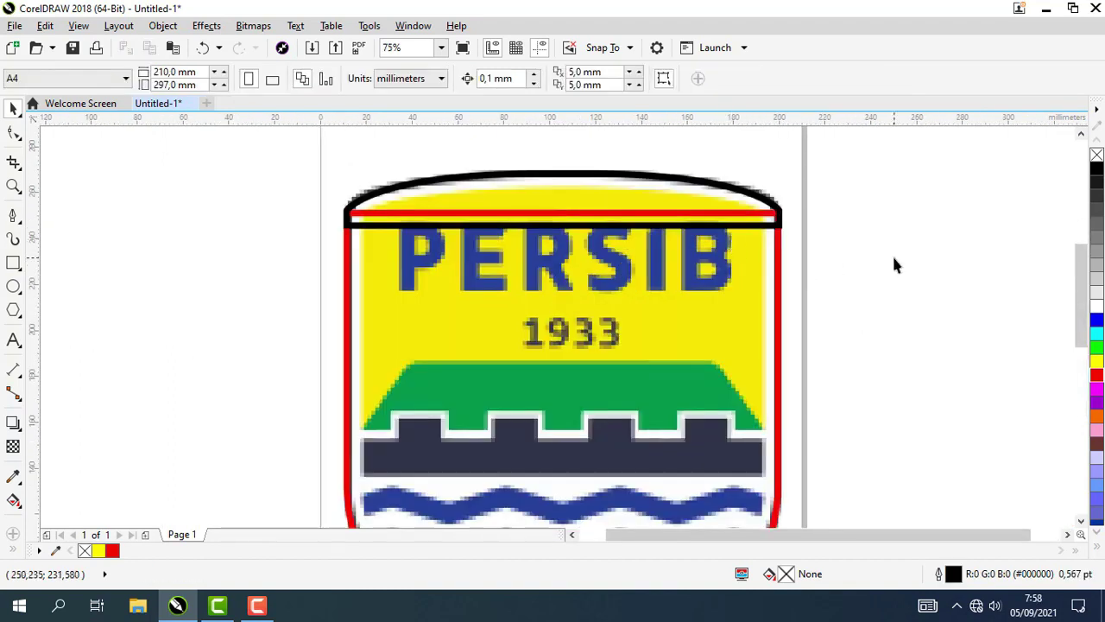
click(663, 179)
scroll(758, 216, up, 2)
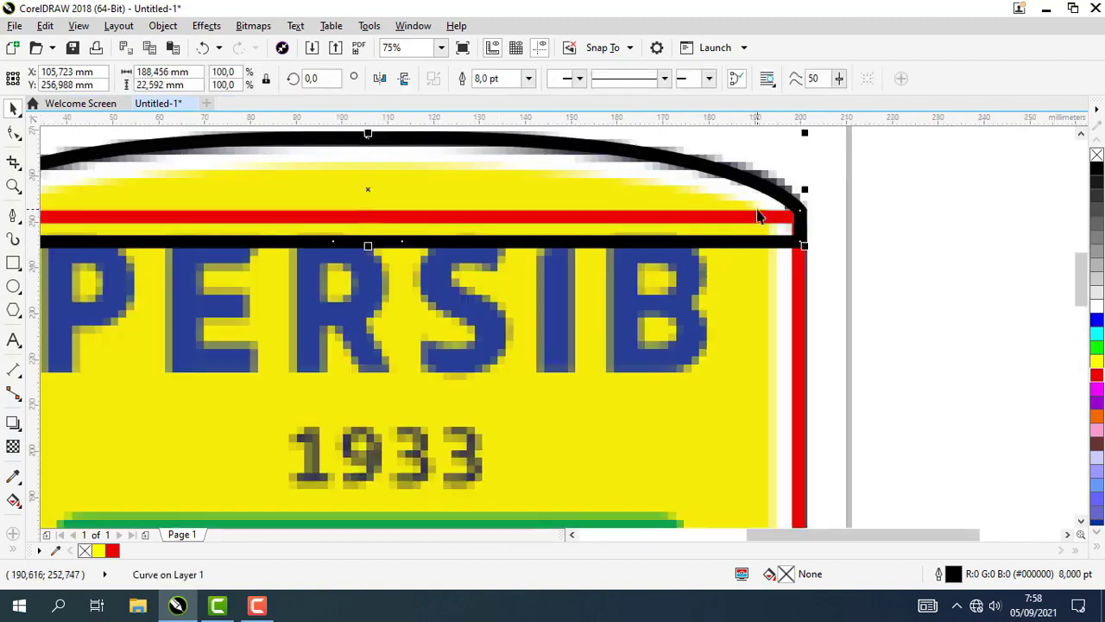
shift+click(797, 290)
scroll(878, 288, down, 4)
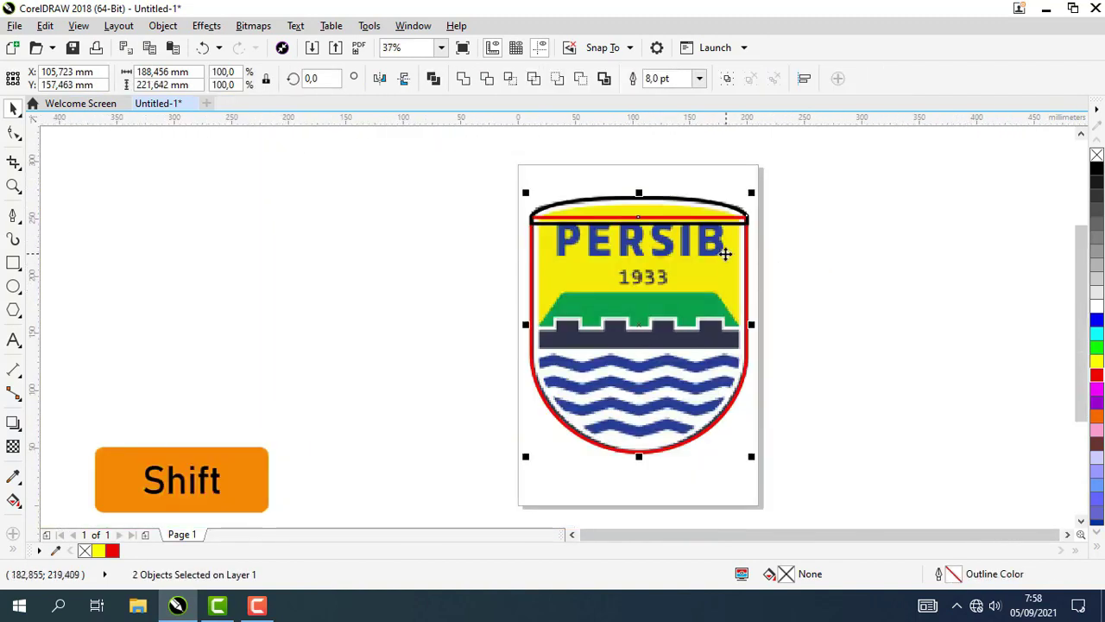
click(462, 82)
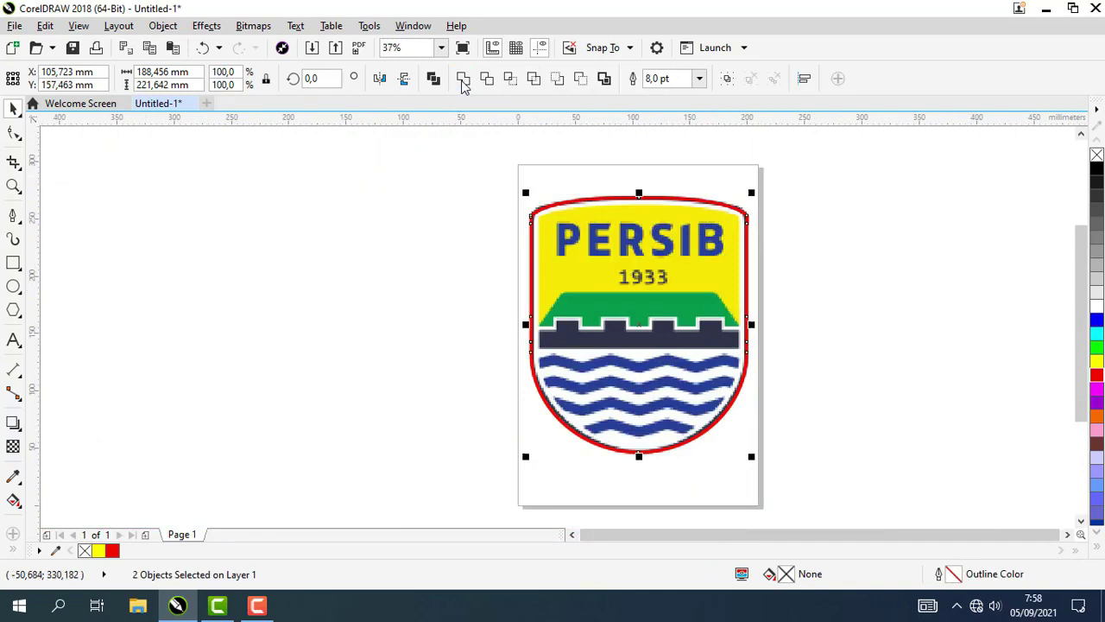
click(807, 303)
scroll(680, 229, up, 2)
scroll(681, 229, down, 2)
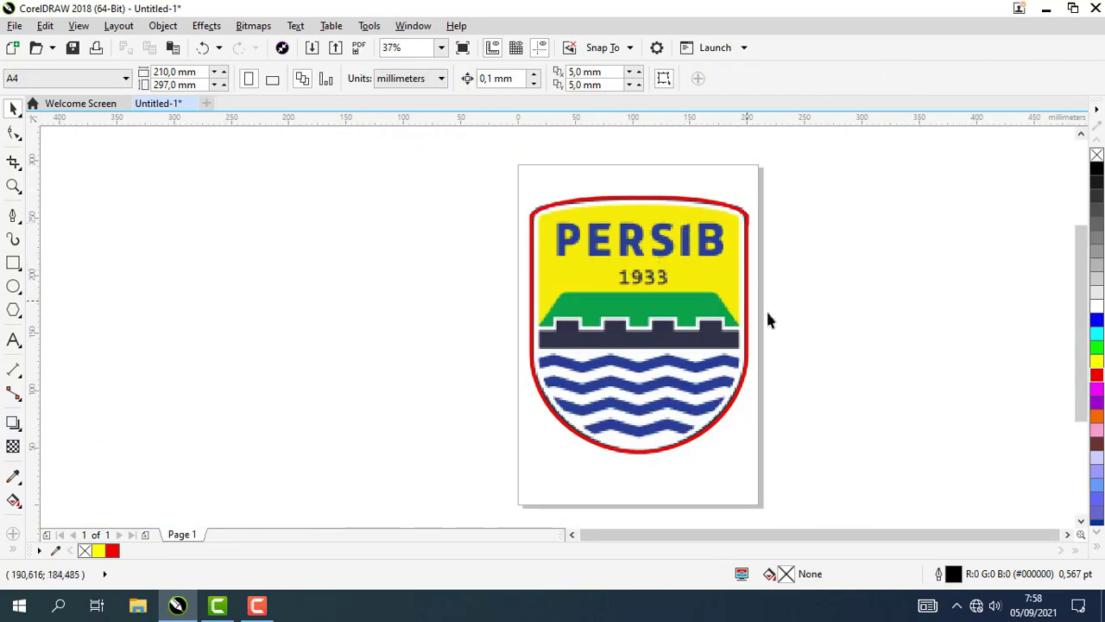
Try moving the welded shield outline off the crest to about X 390.8 mm, and undo the move.
drag(748, 285, 1075, 286)
drag(923, 298, 883, 306)
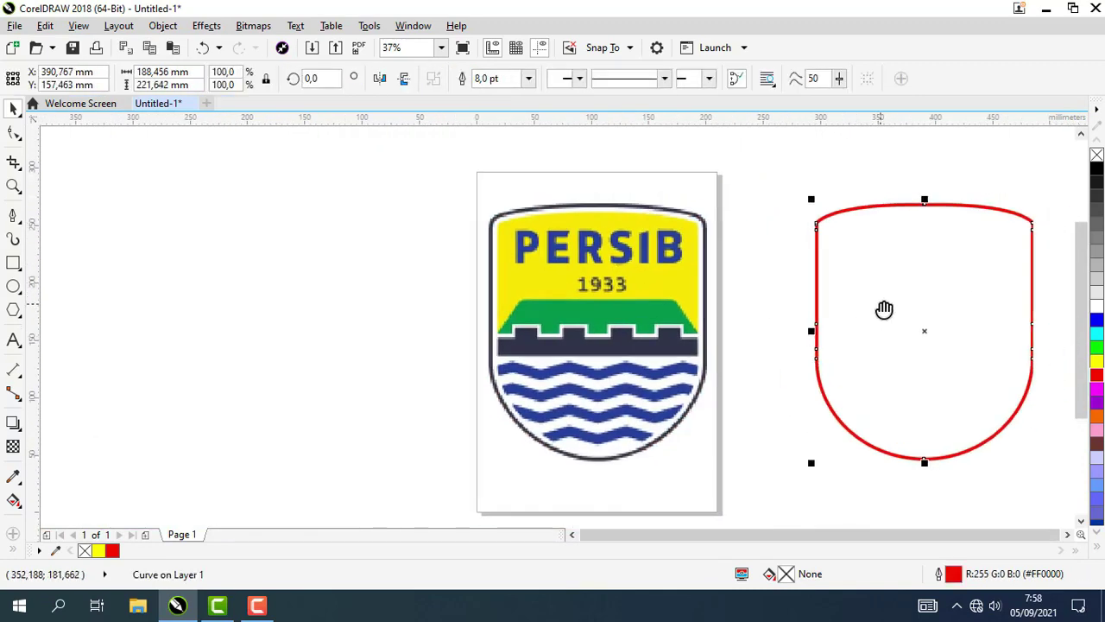
click(773, 157)
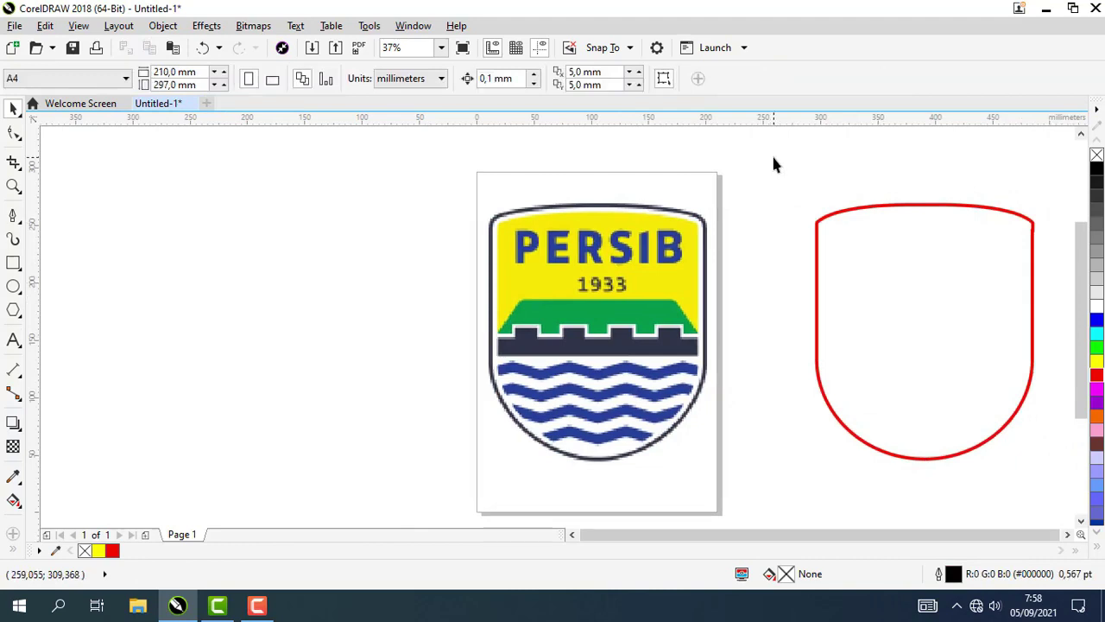
key(ctrl+z)
Move the welded red shield outline horizontally to the right, centred at about X 259.9 mm.
scroll(759, 250, up, 2)
click(760, 251)
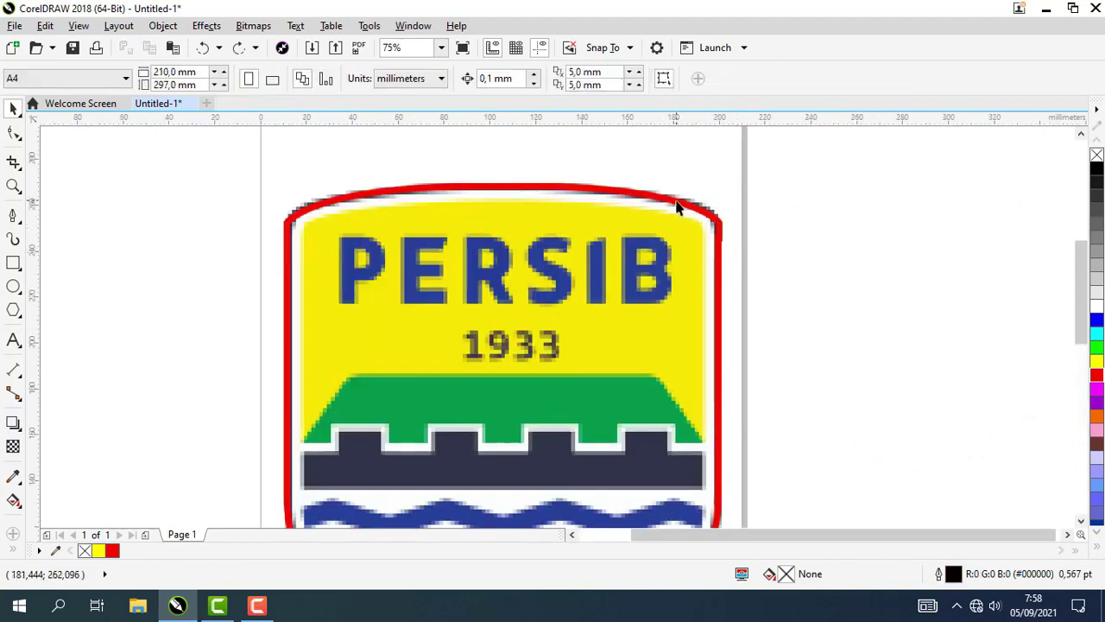
click(678, 206)
drag(615, 275, 967, 274)
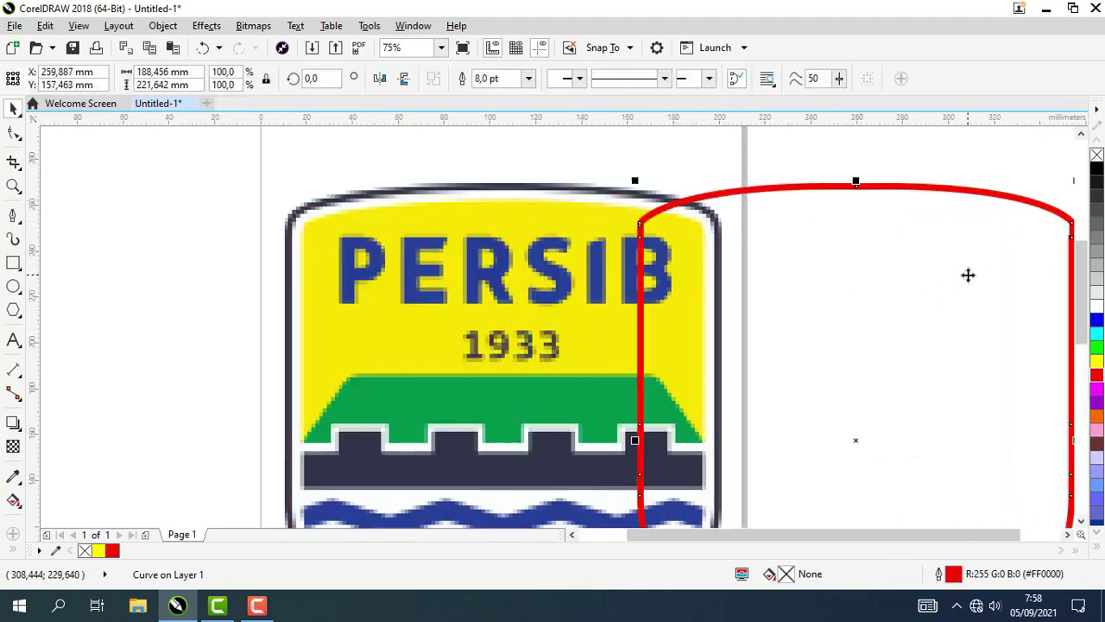
Undo the last horizontal move of the welded shield outline and select the outline on the crest.
key(ctrl+z)
click(932, 275)
click(717, 225)
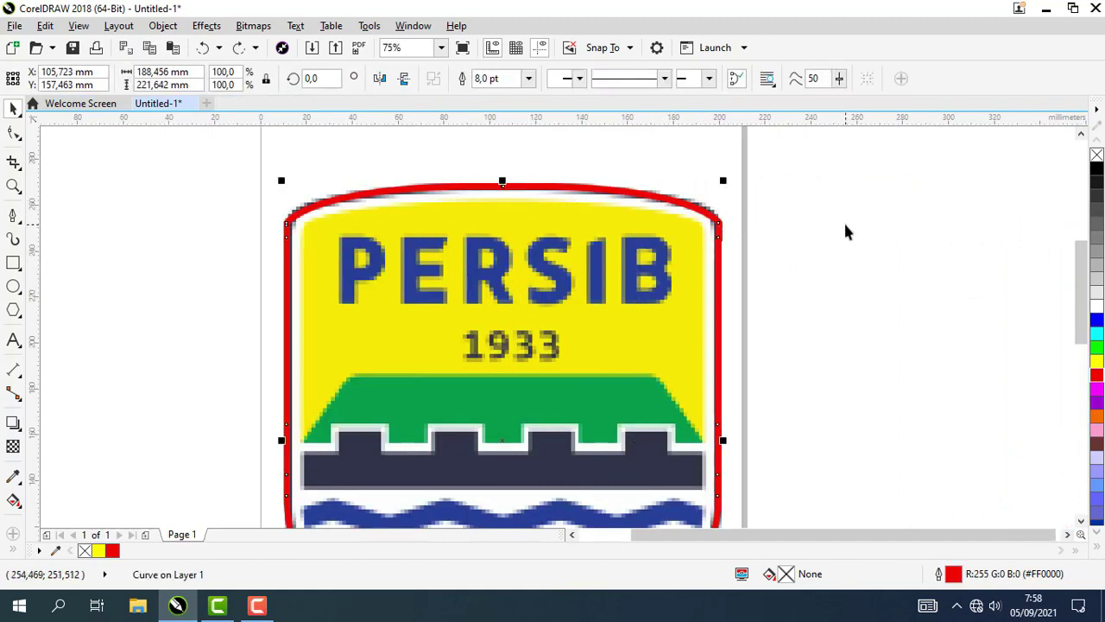
click(14, 132)
scroll(735, 241, up, 5)
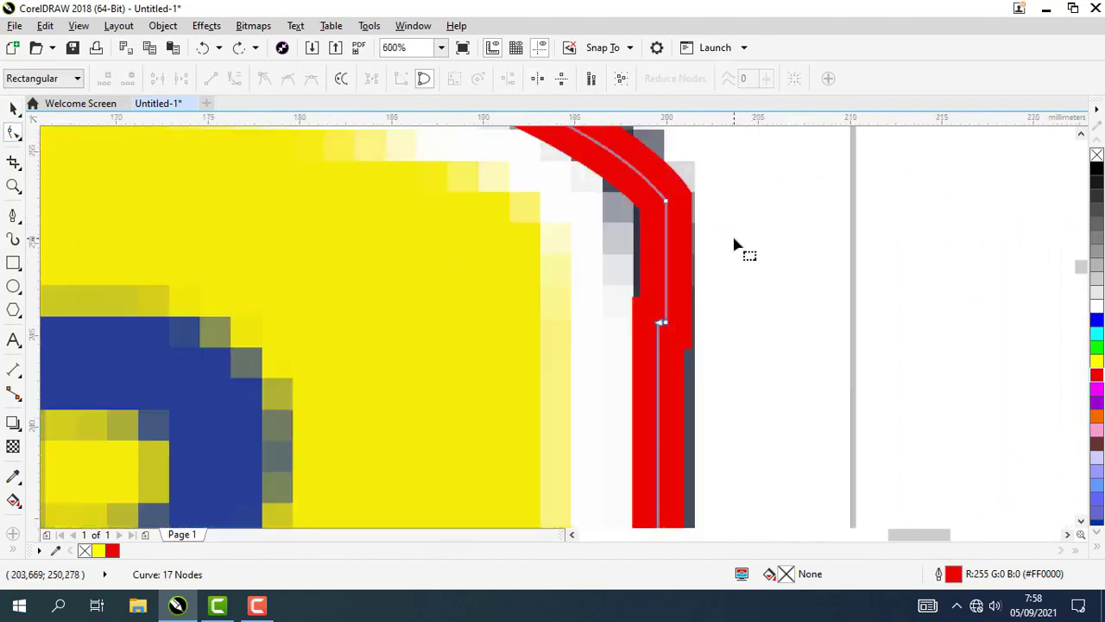
click(12, 108)
click(870, 328)
scroll(872, 330, down, 4)
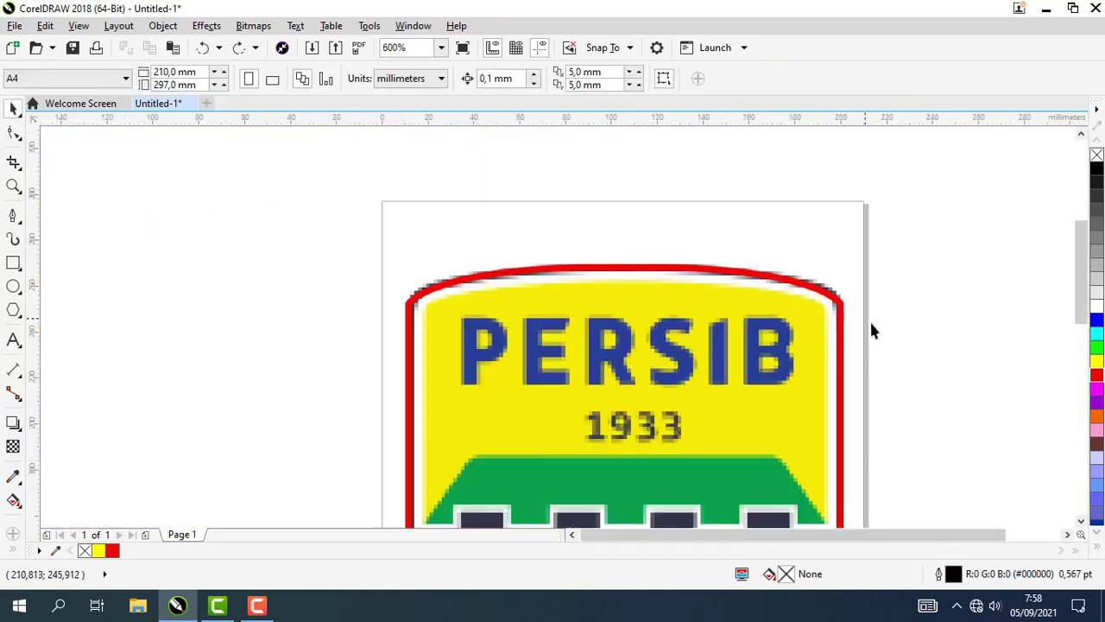
Try to delete the two stray nodes where the shield outline's curved top meets its right side.
click(810, 307)
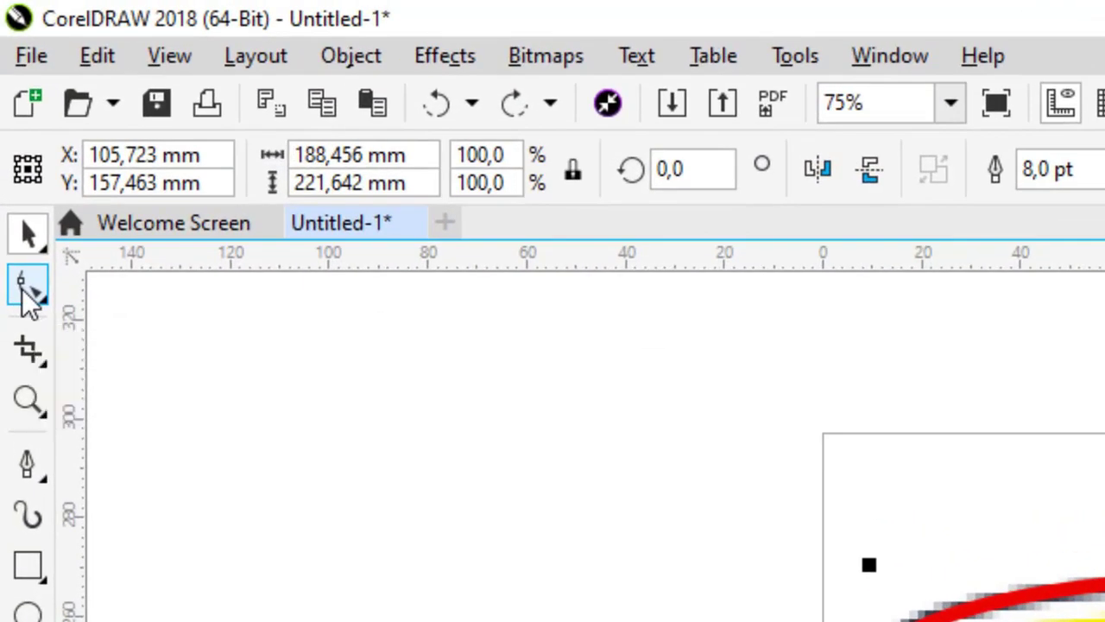
click(24, 275)
scroll(1103, 546, up, 5)
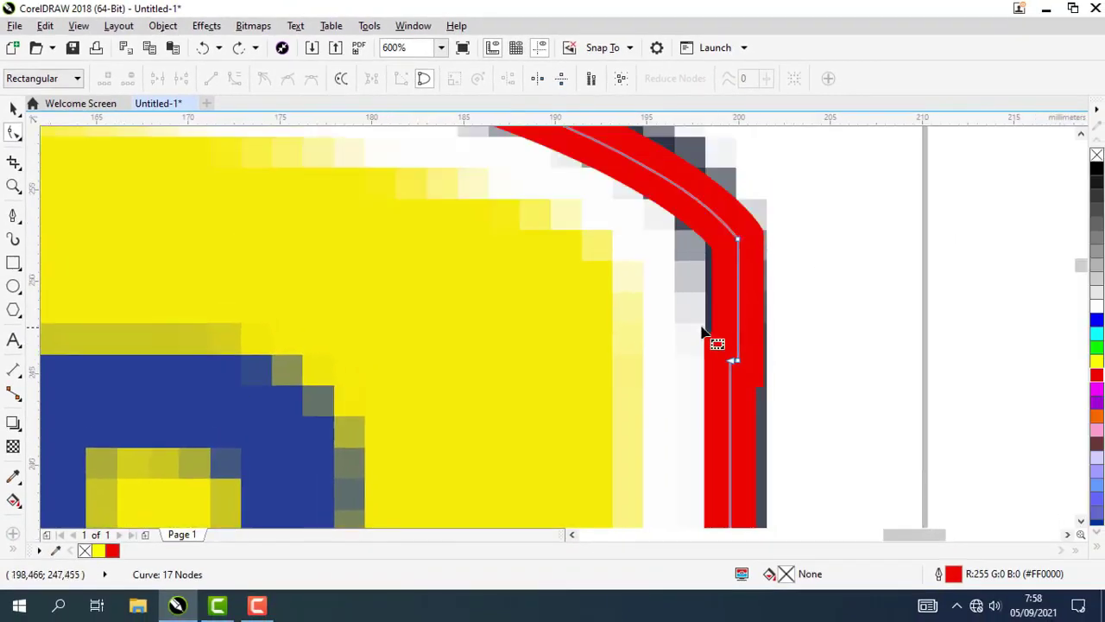
drag(699, 322, 769, 395)
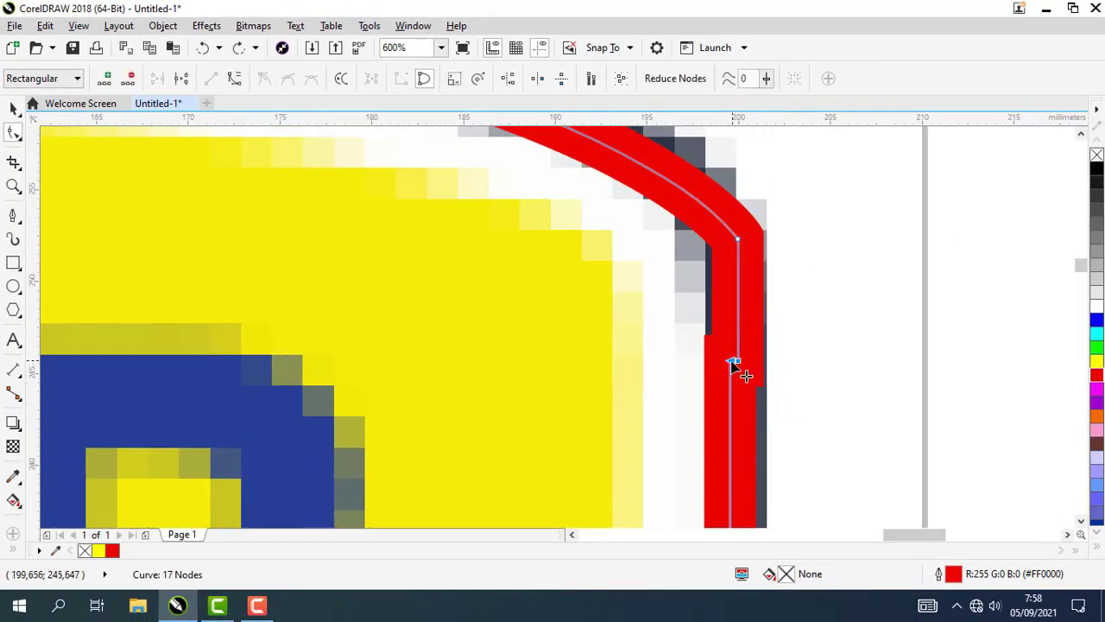
scroll(735, 365, up, 2)
right_click(741, 329)
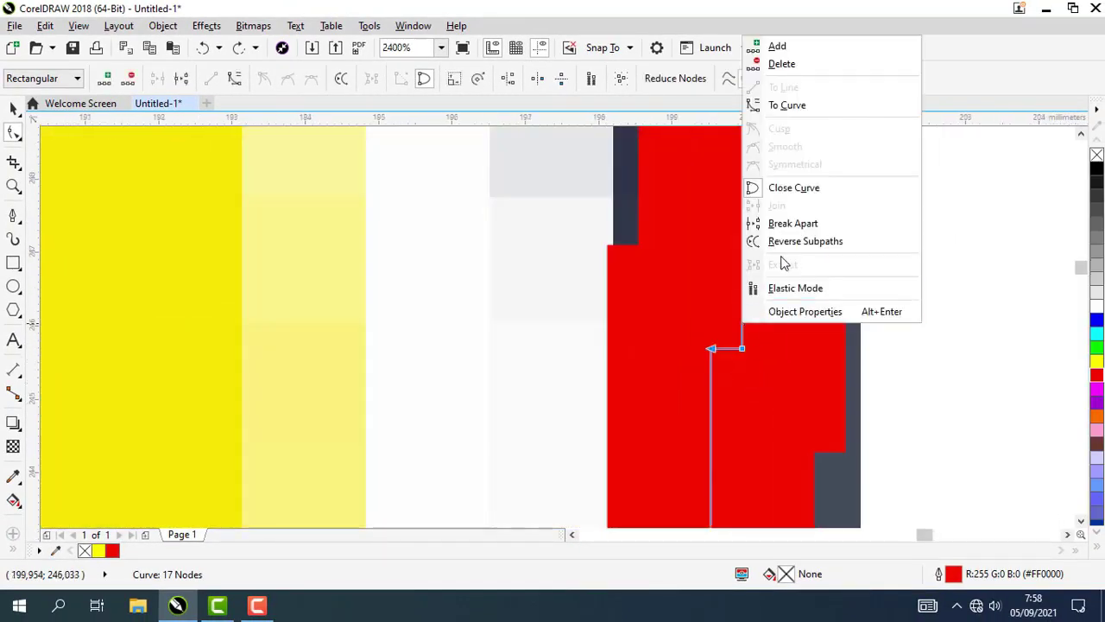
key(Escape)
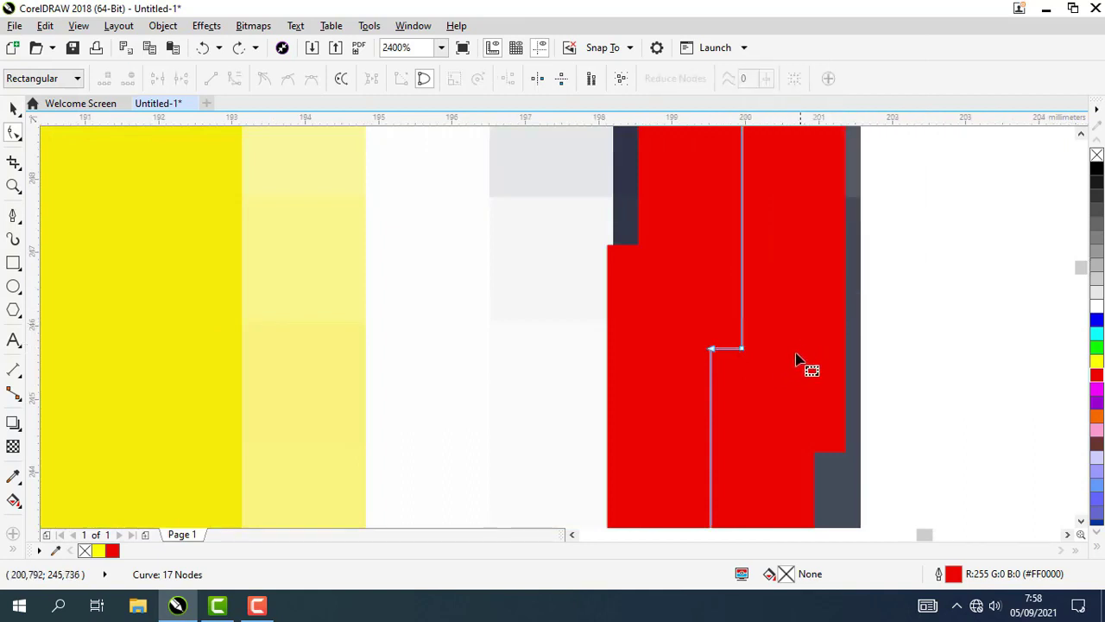
scroll(807, 367, down, 1)
drag(818, 384, 631, 316)
key(Delete)
scroll(827, 328, down, 2)
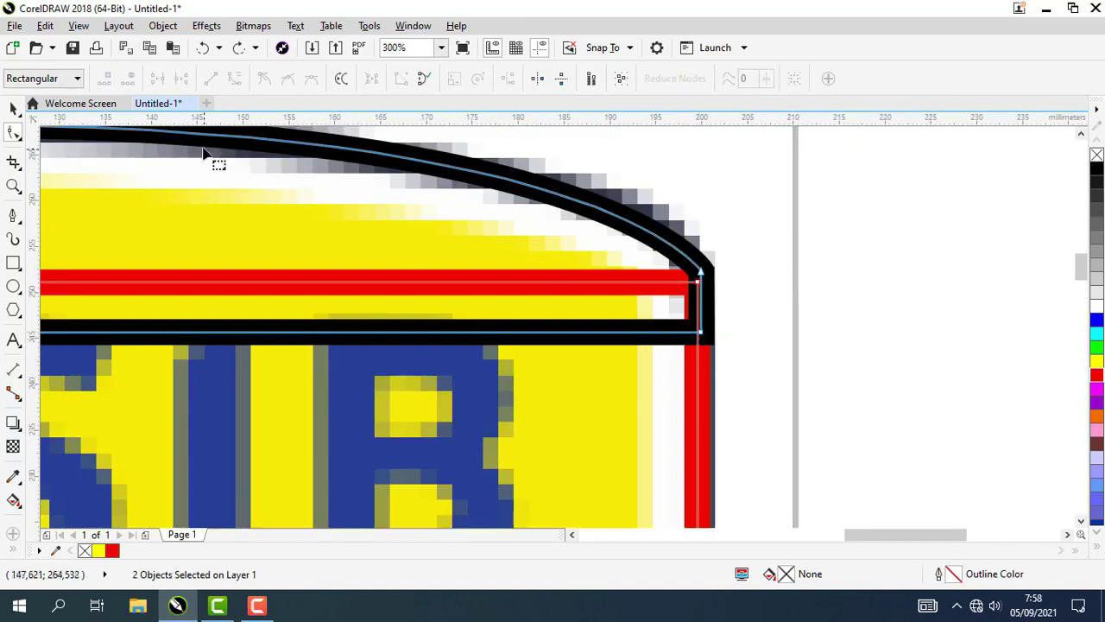
click(241, 50)
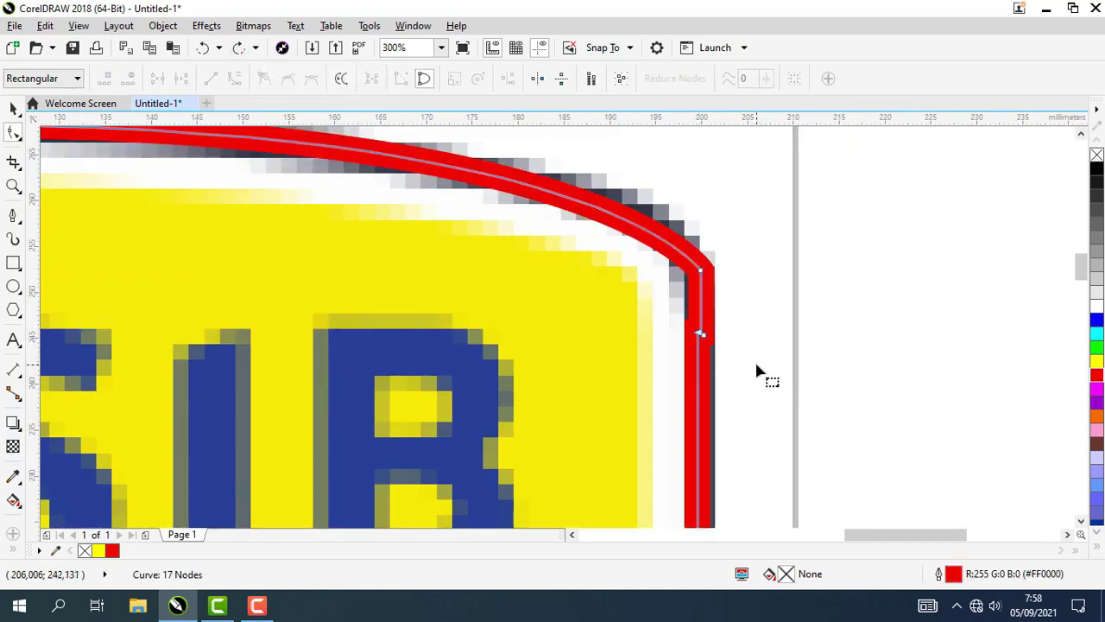
Delete the two stepped nodes just below the shield outline's upper-right corner.
drag(756, 372, 631, 309)
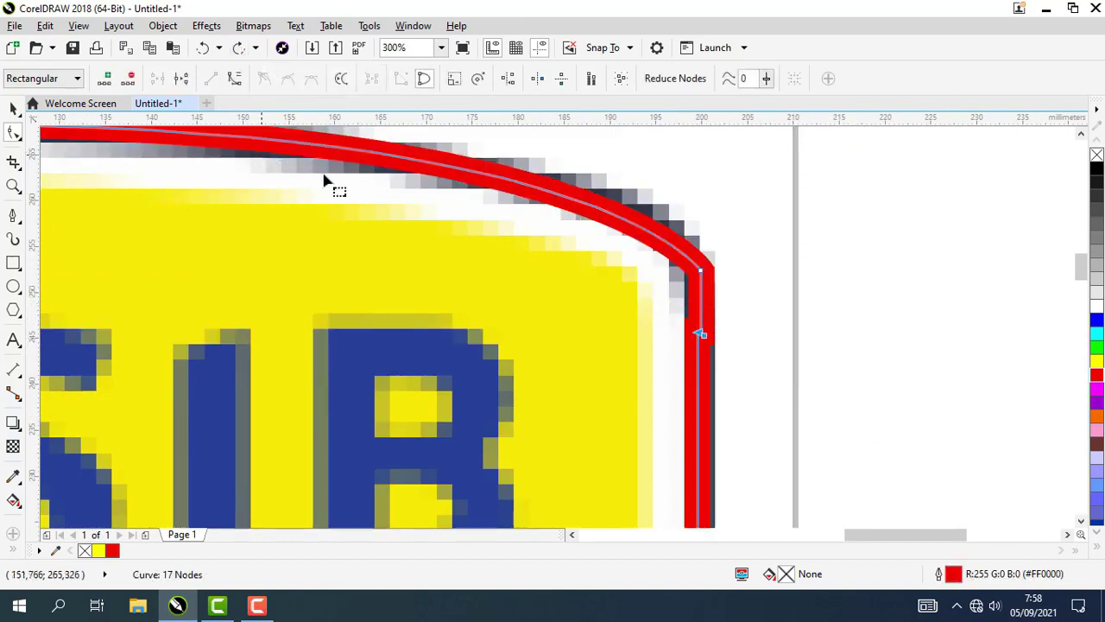
key(Delete)
scroll(753, 365, down, 4)
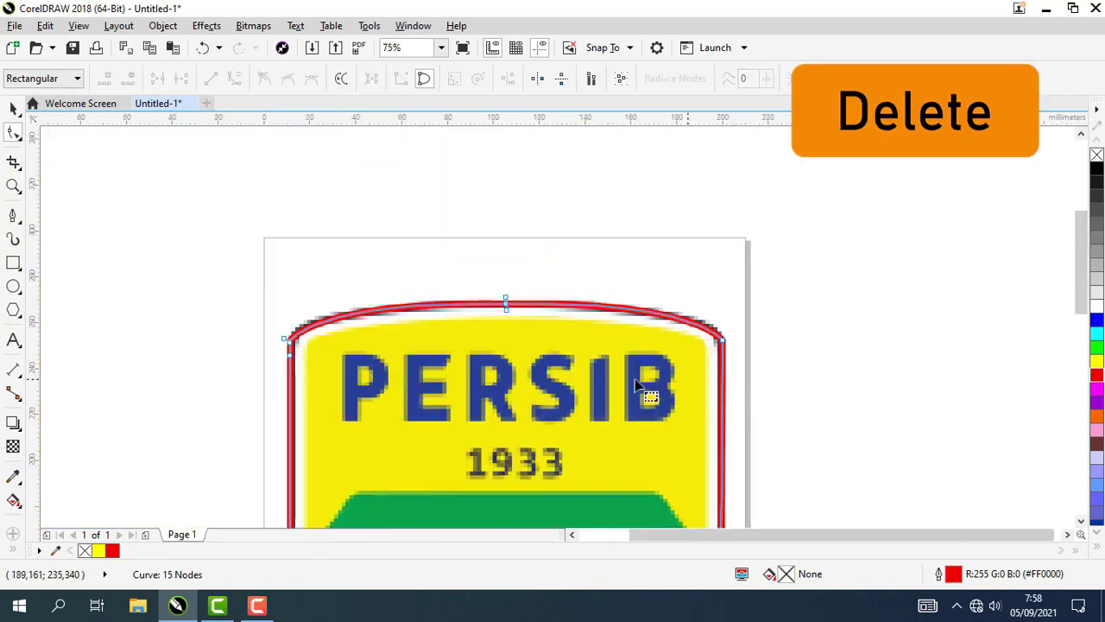
Delete the two stray nodes just below the shield outline's upper-left corner and finish node editing.
scroll(271, 353, up, 6)
drag(357, 316, 477, 399)
scroll(471, 384, down, 6)
key(Delete)
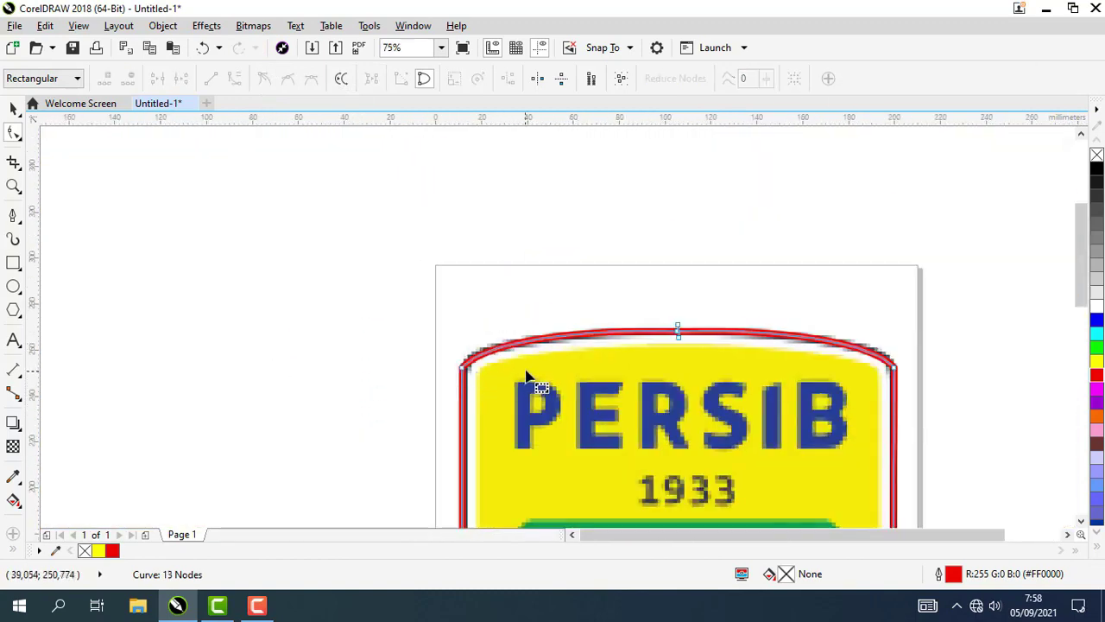
scroll(455, 374, up, 2)
click(13, 111)
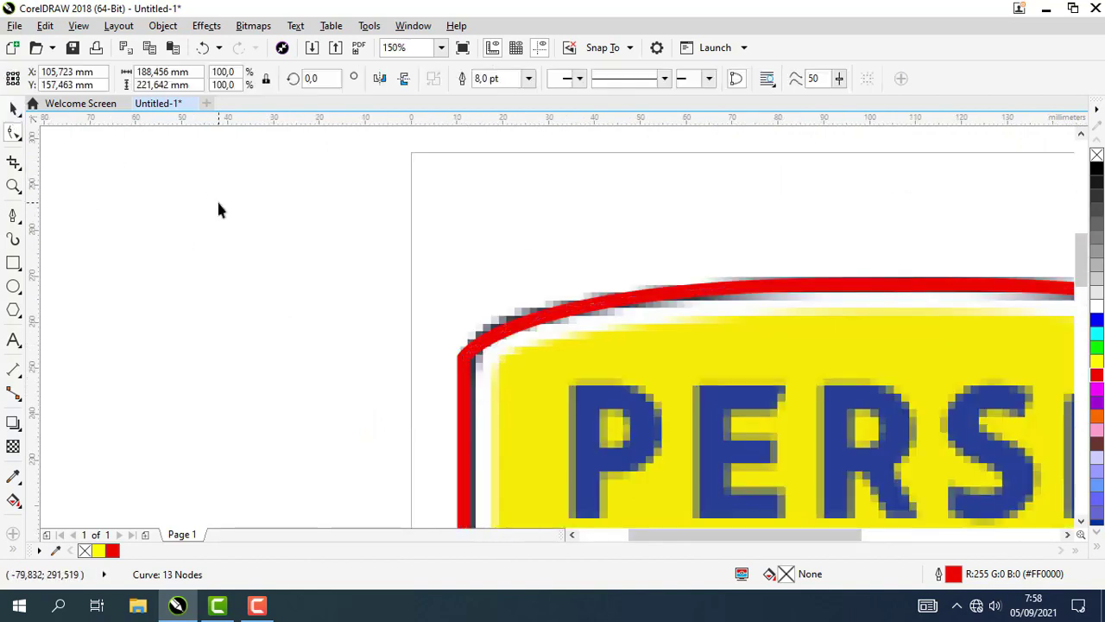
click(216, 207)
Try to move the shield outline slightly right to about X 111.4 mm, cancel the move and clear the selection.
scroll(382, 278, down, 2)
click(579, 377)
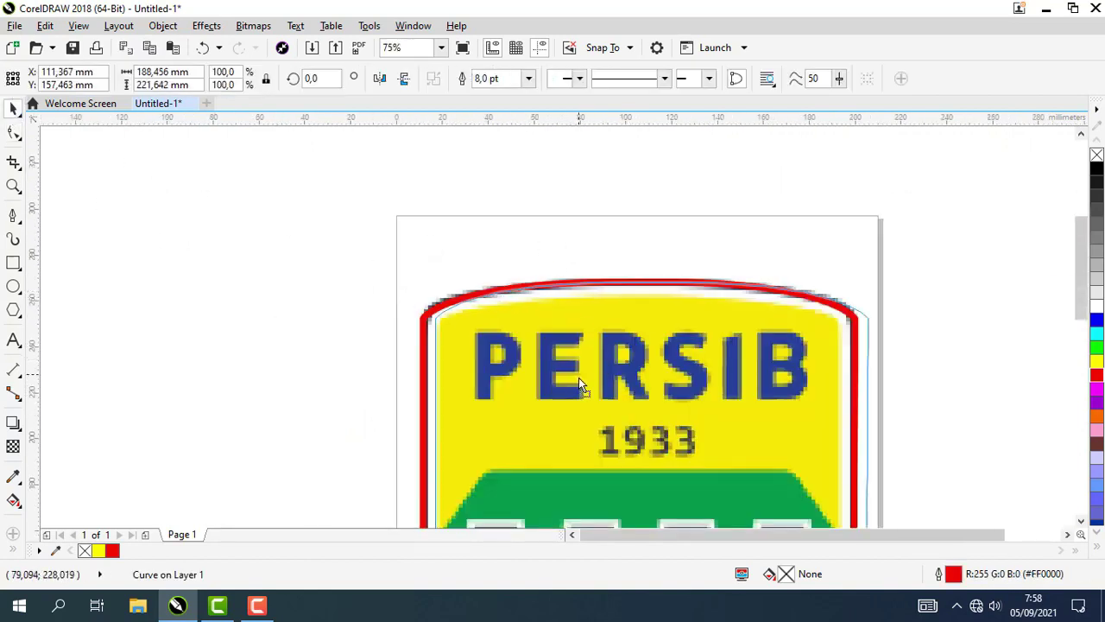
key(Escape)
click(798, 397)
drag(797, 397, 710, 263)
scroll(1021, 406, down, 2)
key(Escape)
click(988, 401)
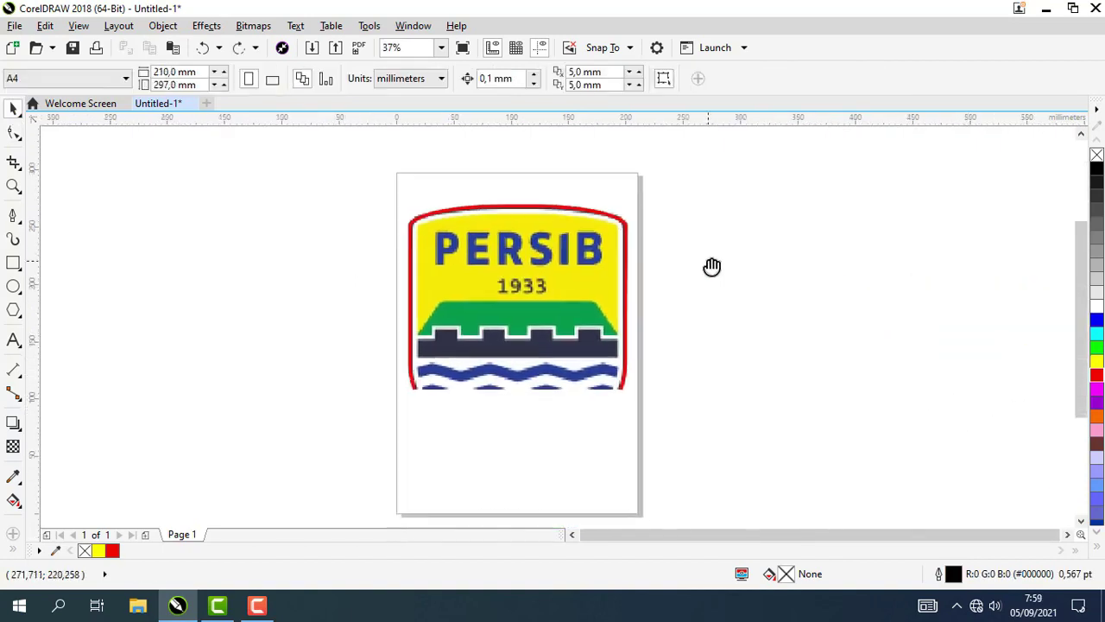
Draw a rectangle about 175.3 by 95.6 mm over the yellow field, from its upper side corners to the green shape's lower edge.
scroll(527, 264, up, 2)
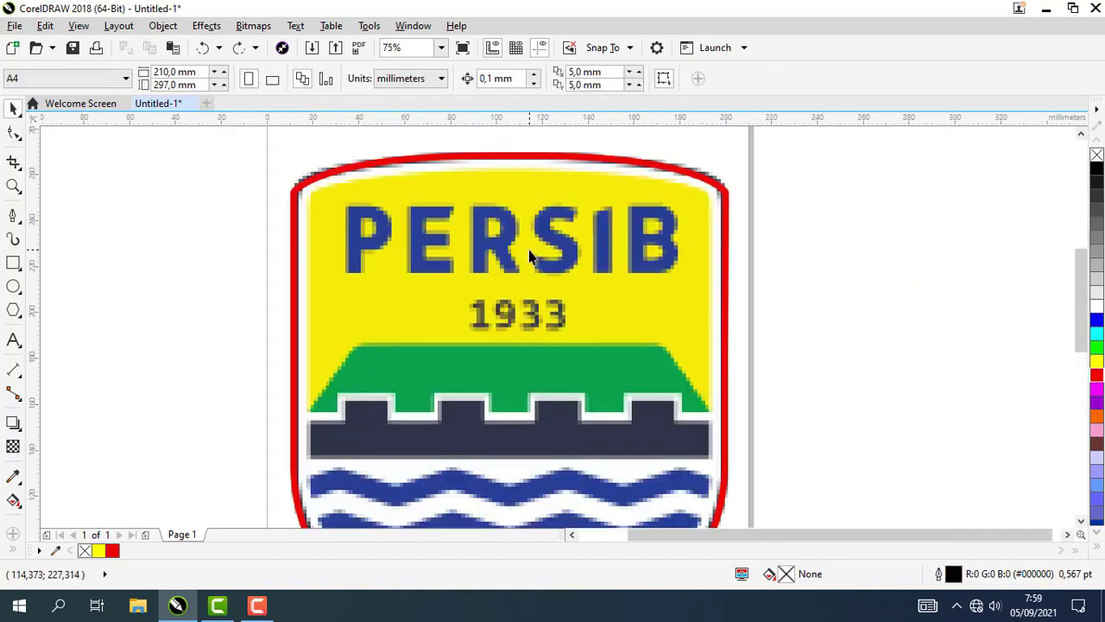
scroll(542, 271, down, 2)
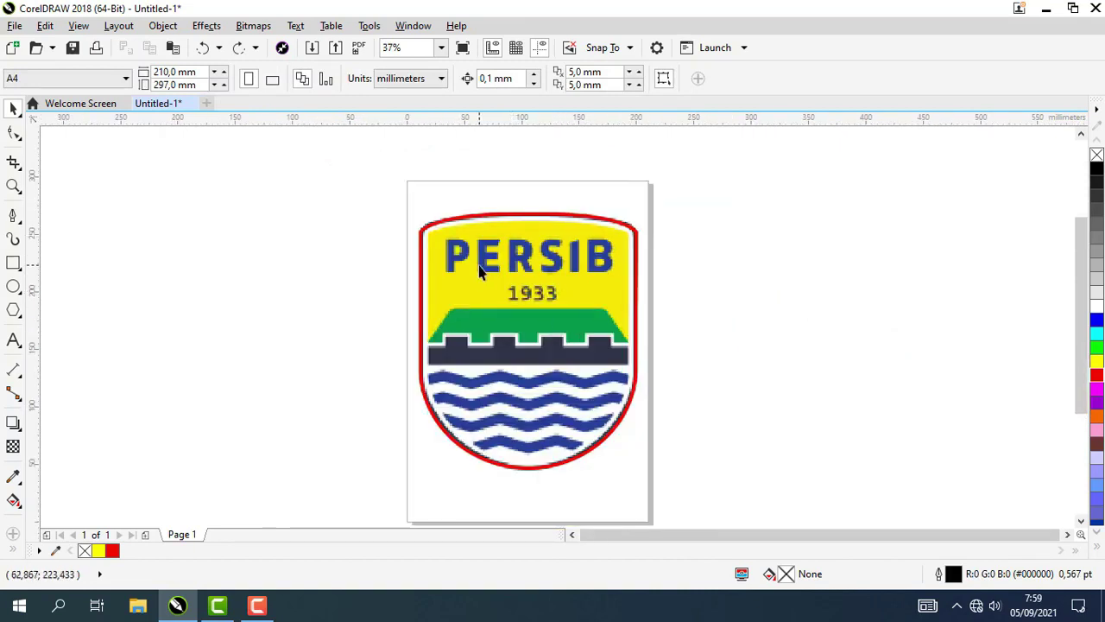
scroll(481, 272, up, 2)
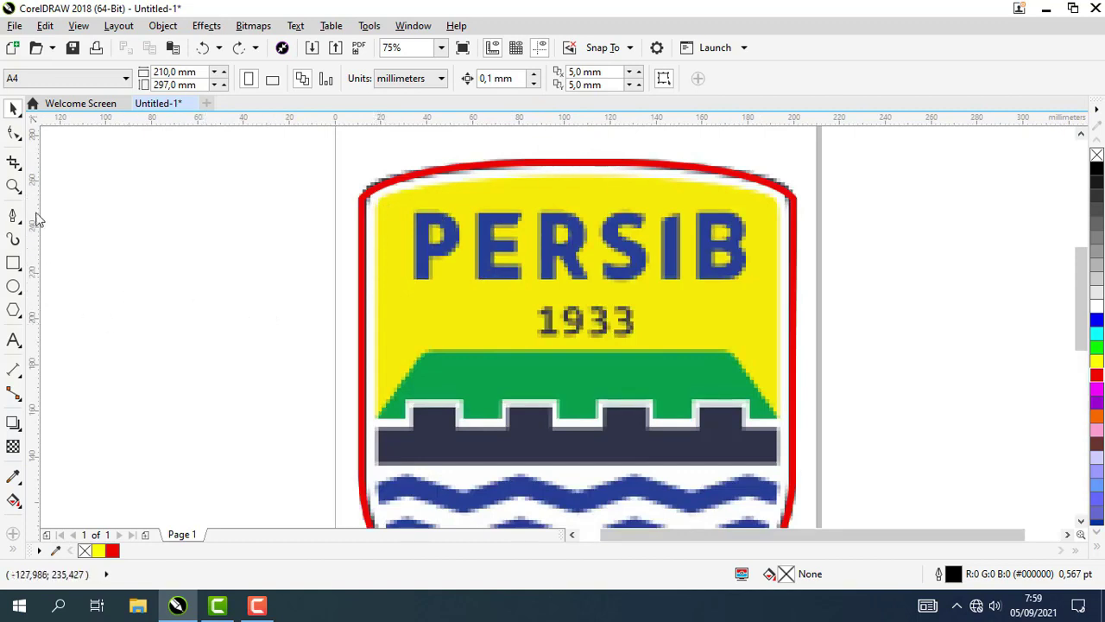
click(13, 262)
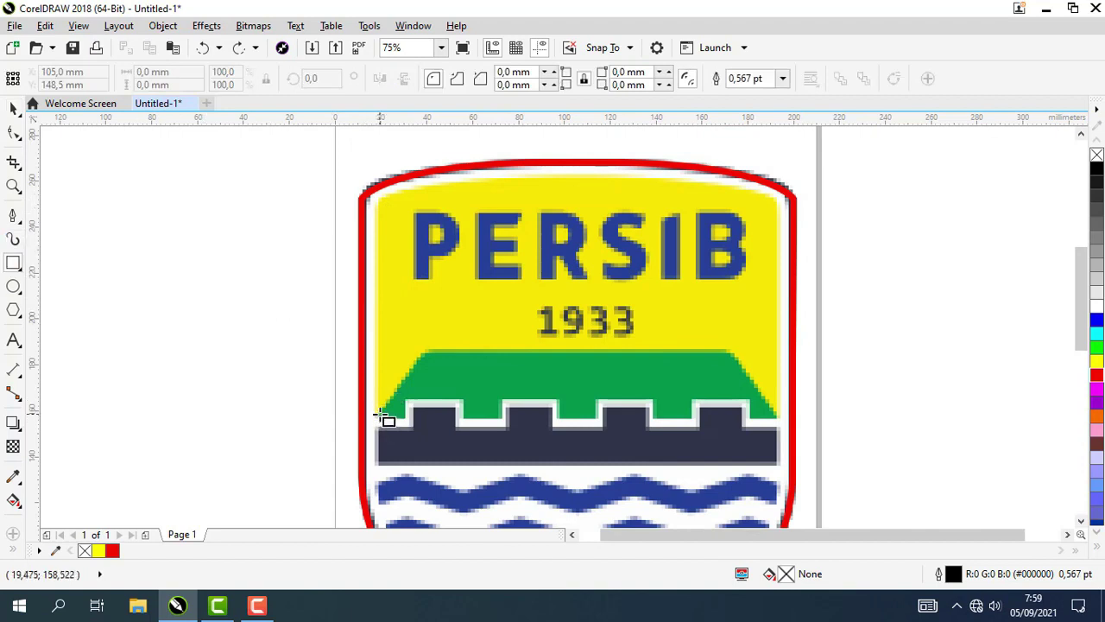
drag(378, 419, 780, 198)
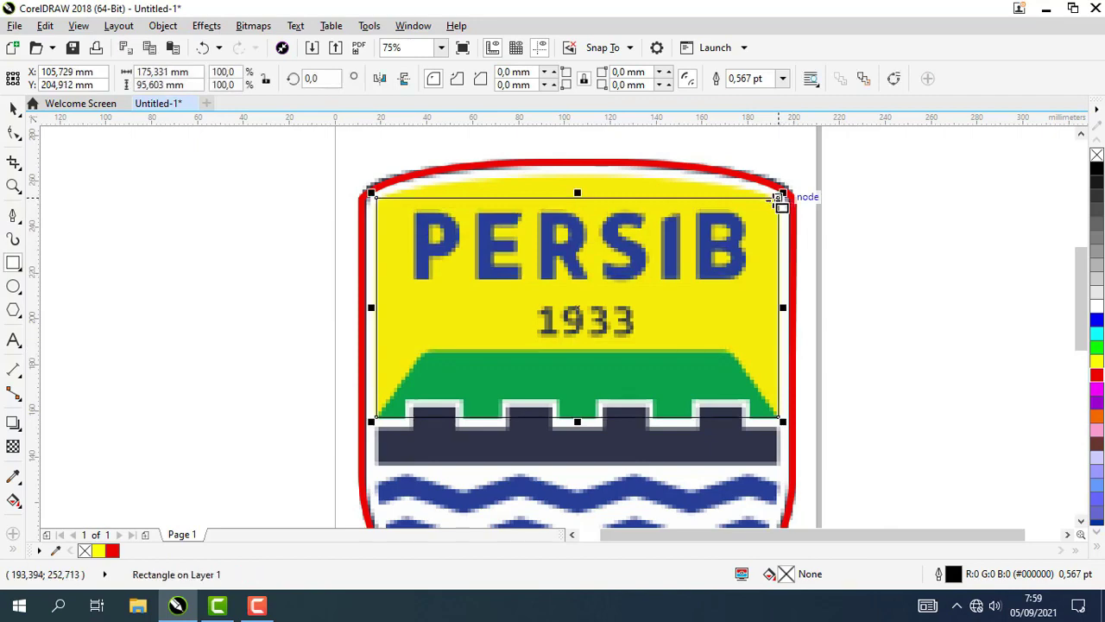
Draw a Pen curve about 87.5 mm wide from the rectangle's upper-left corner to the middle of the yellow field's arched top.
click(13, 216)
scroll(555, 209, up, 1)
scroll(296, 313, up, 2)
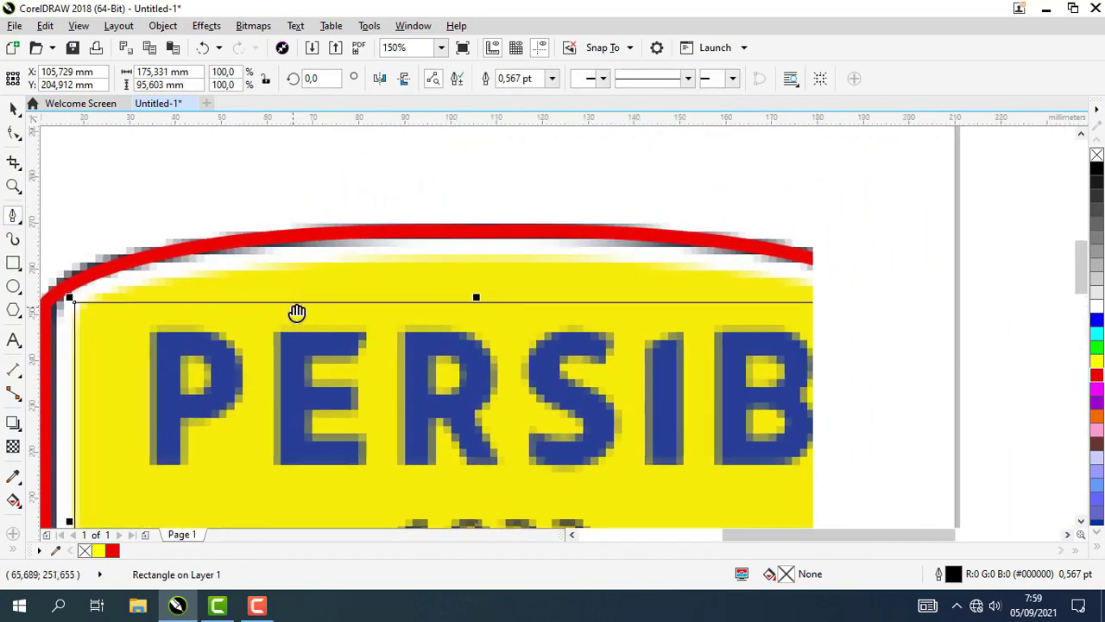
click(74, 302)
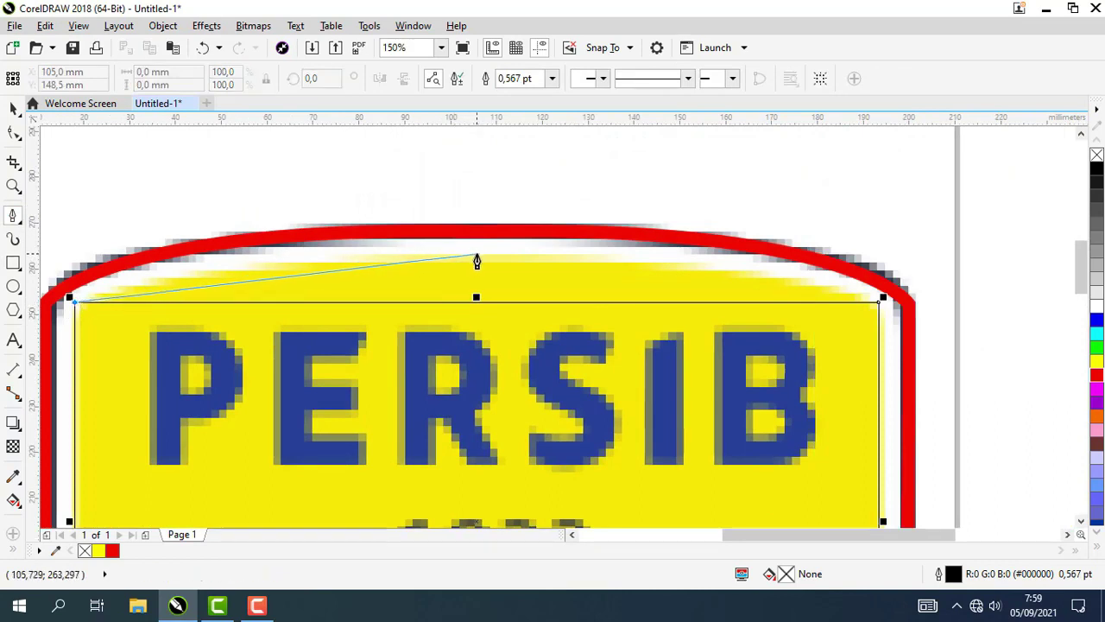
drag(476, 256, 683, 265)
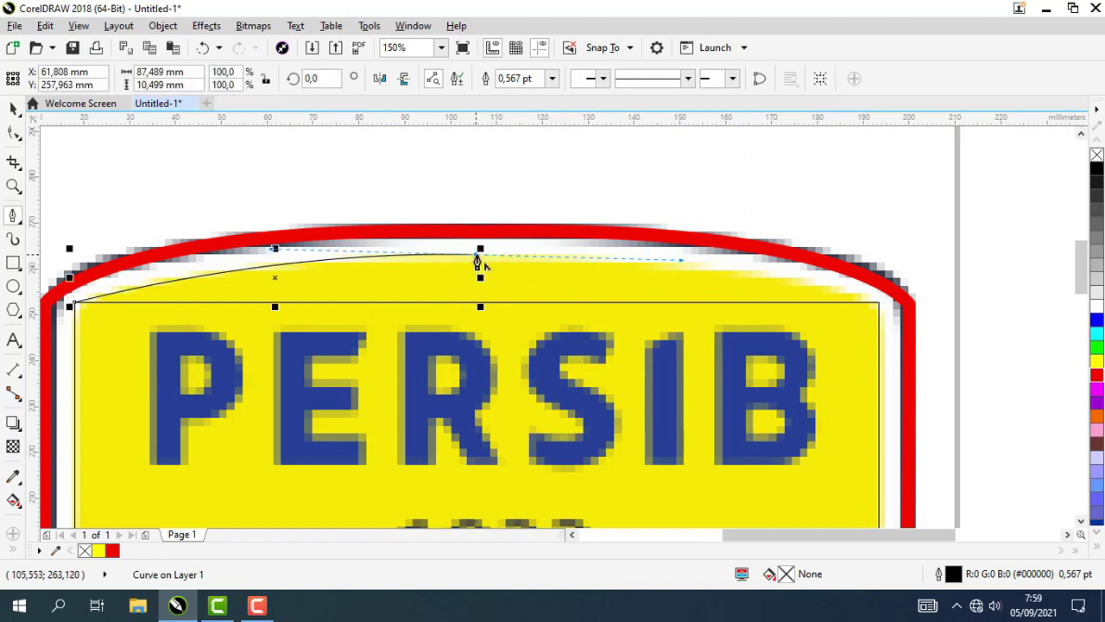
Extend the curve slightly past the middle and close it below the rectangle's top edge, making a shape about 91.2 by 14.4 mm.
scroll(478, 262, up, 2)
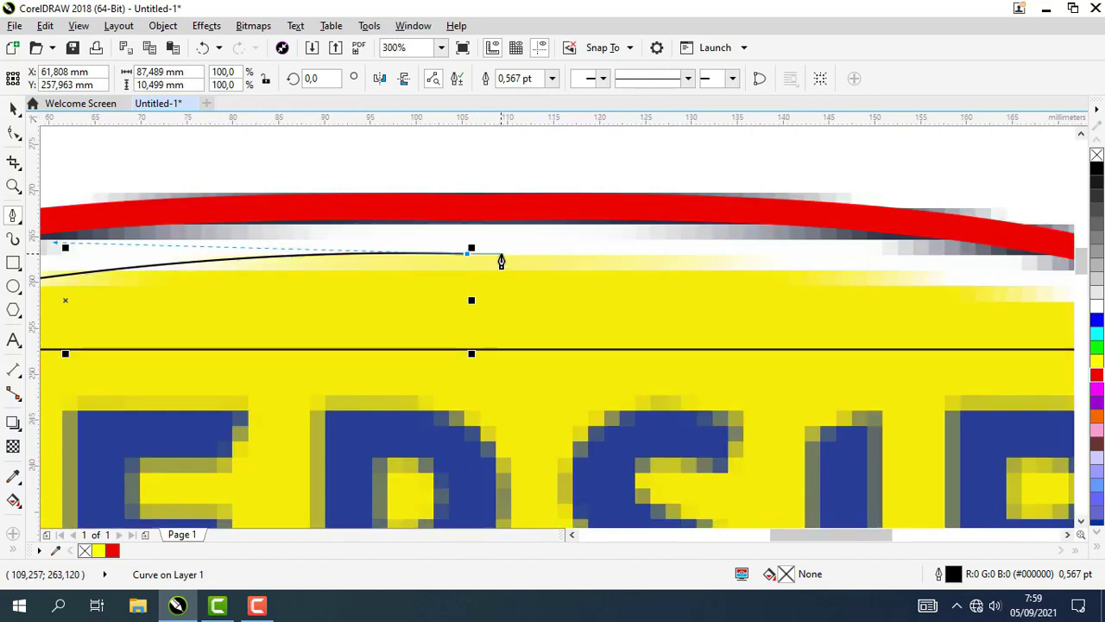
scroll(508, 333, down, 2)
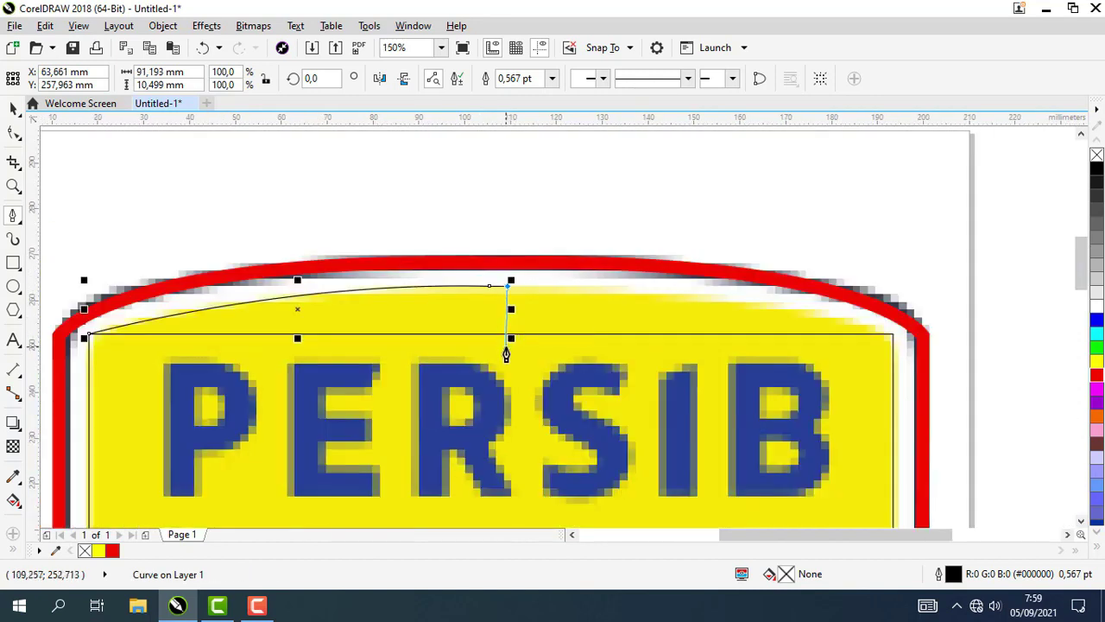
click(509, 350)
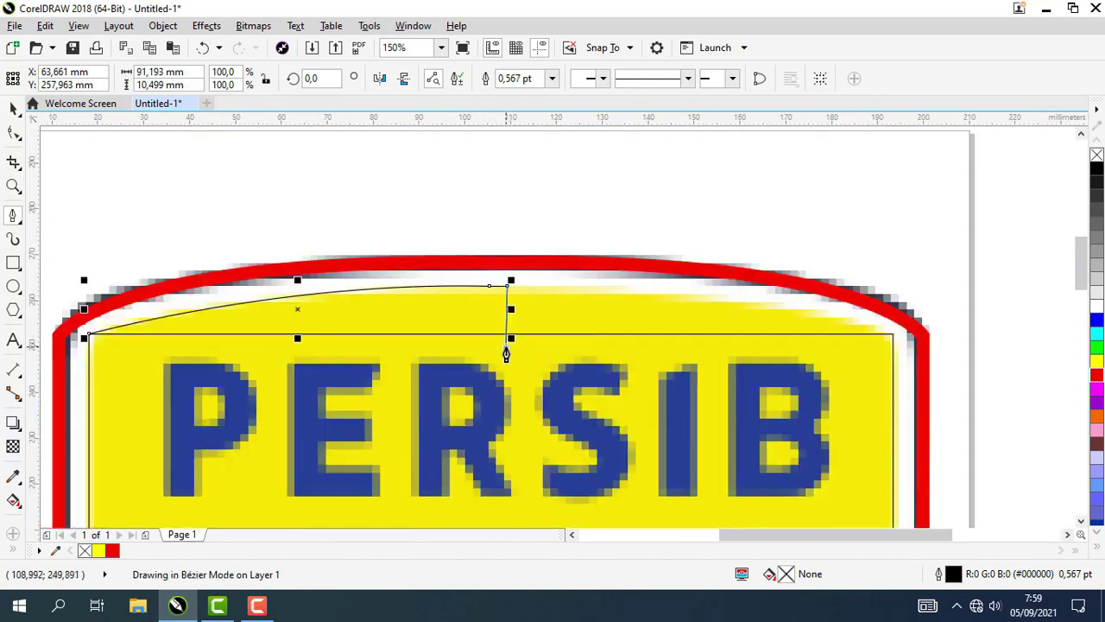
scroll(90, 354, up, 2)
click(90, 364)
scroll(89, 364, up, 2)
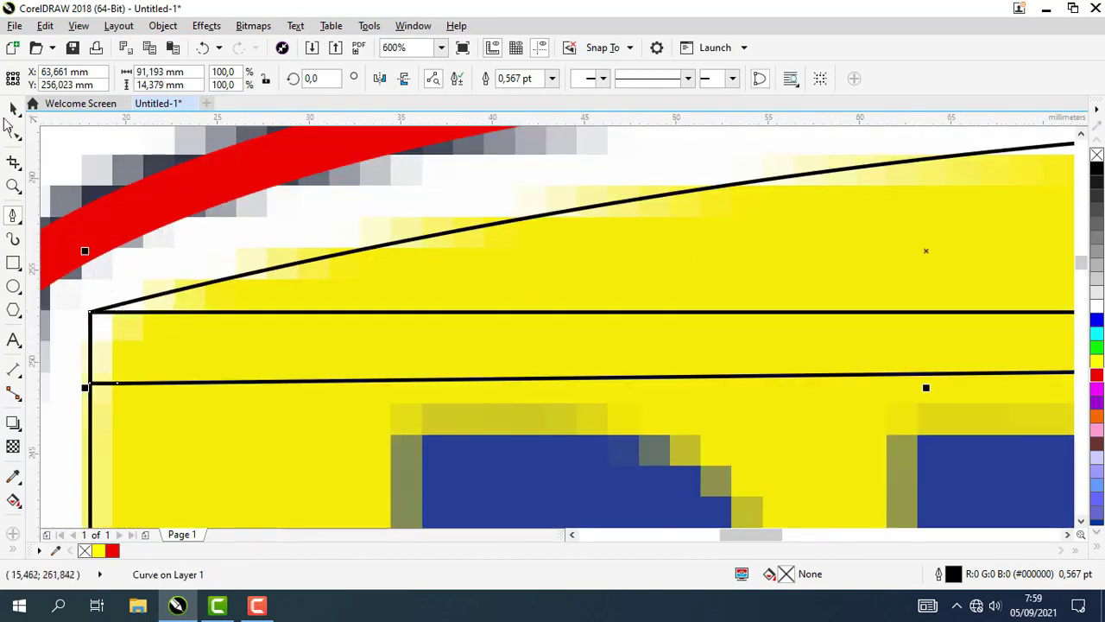
click(13, 109)
scroll(251, 213, down, 3)
click(147, 193)
Duplicate the curved half shape to the right side, centred at about X 147.6 mm, and mirror the copy horizontally.
scroll(440, 225, up, 2)
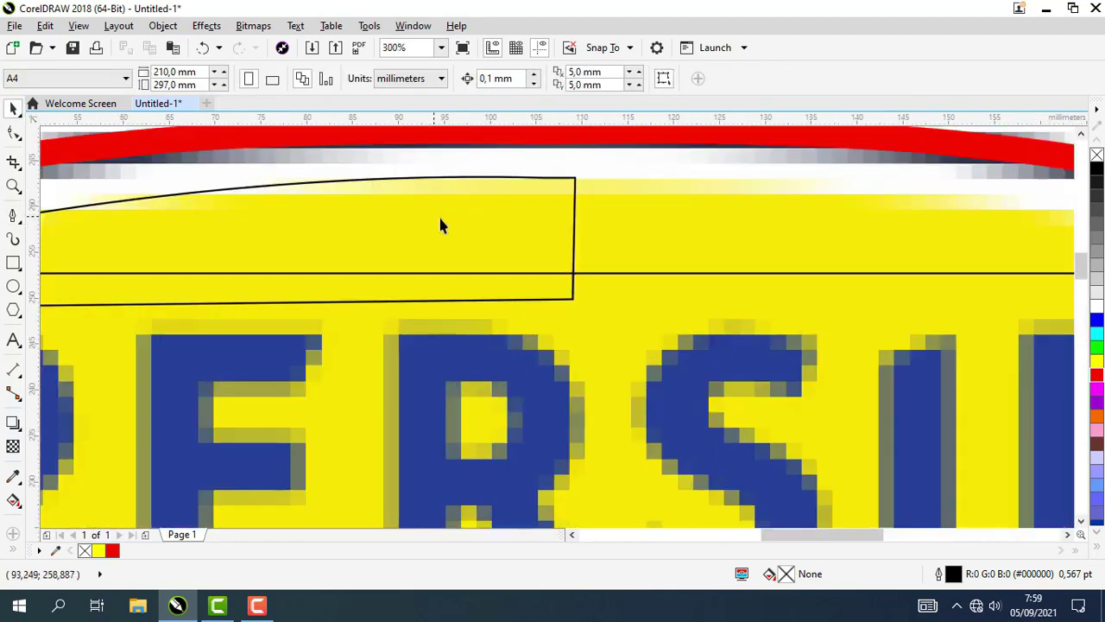
scroll(498, 253, down, 1)
click(429, 238)
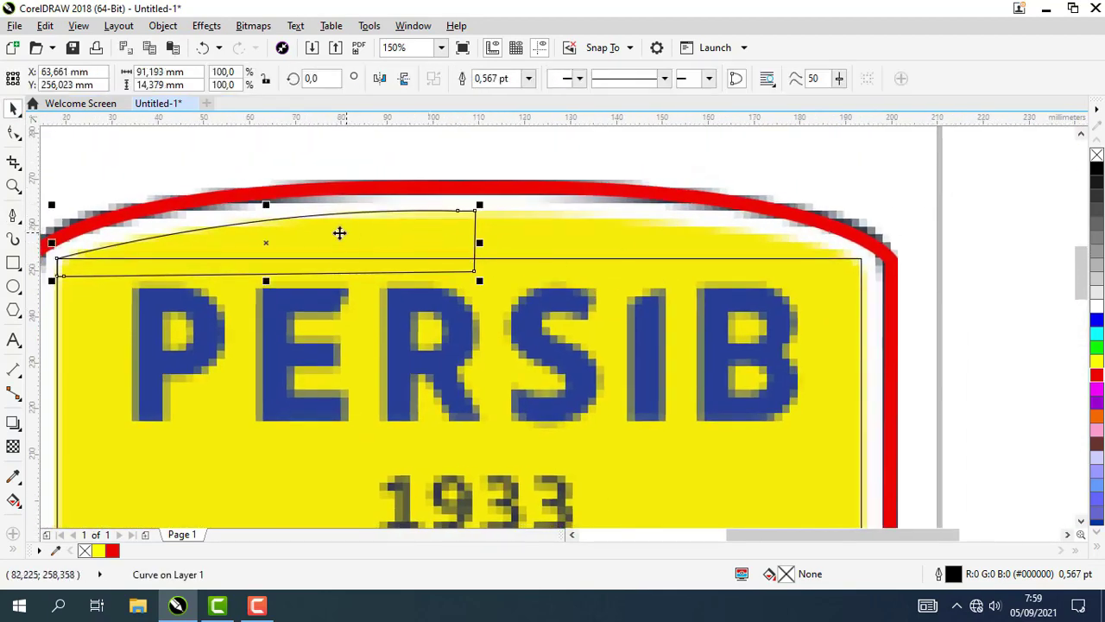
drag(323, 228, 708, 244)
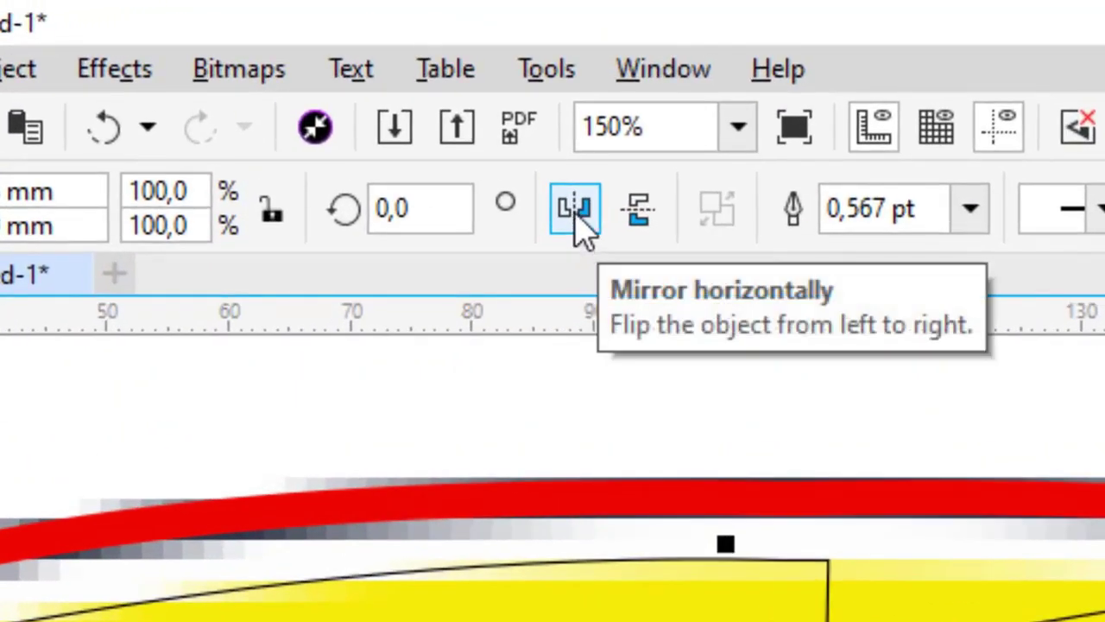
click(379, 78)
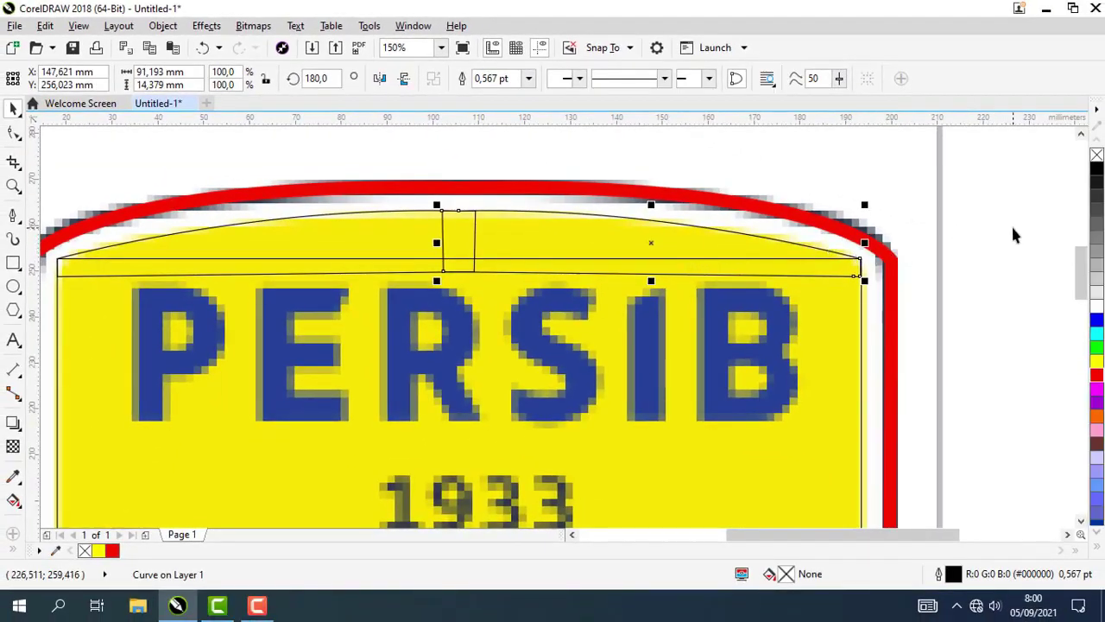
Shift the mirrored half slightly right to about X 147.8 mm so its outer edge meets the rectangle's right side.
click(1011, 224)
scroll(828, 271, up, 2)
click(717, 234)
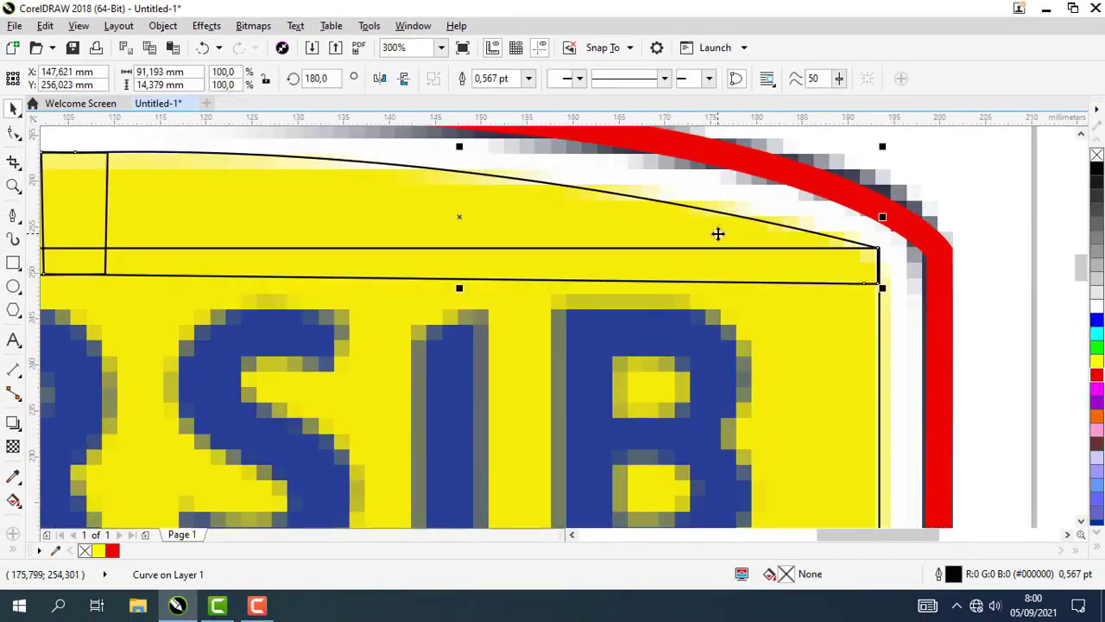
drag(717, 234, 639, 250)
key(ctrl+z)
scroll(879, 273, up, 4)
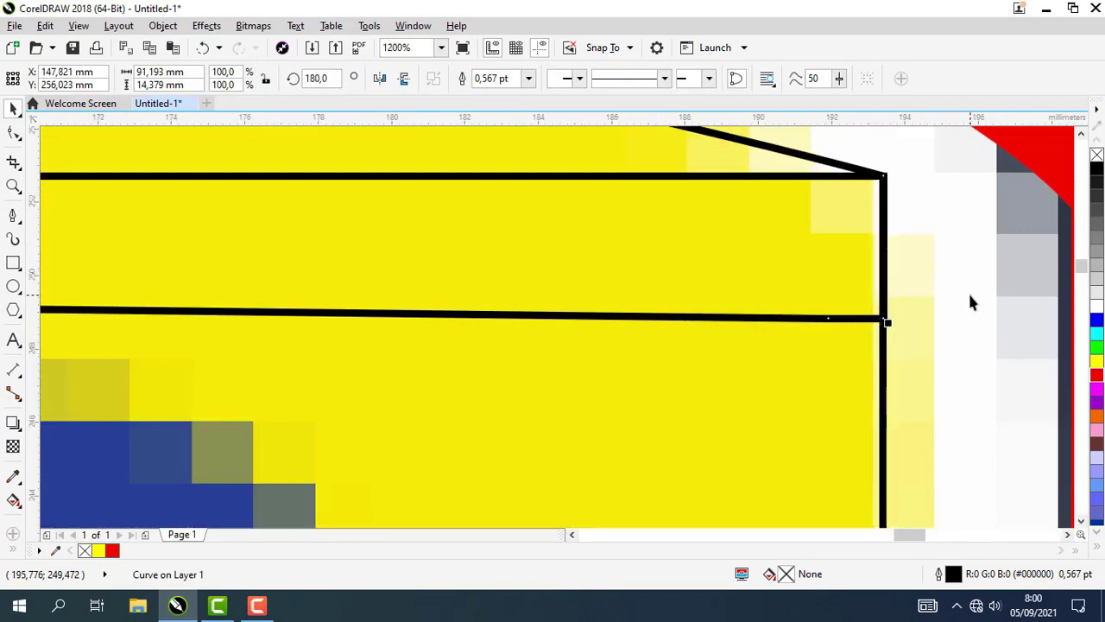
scroll(966, 301, down, 4)
scroll(254, 259, down, 4)
scroll(314, 239, up, 3)
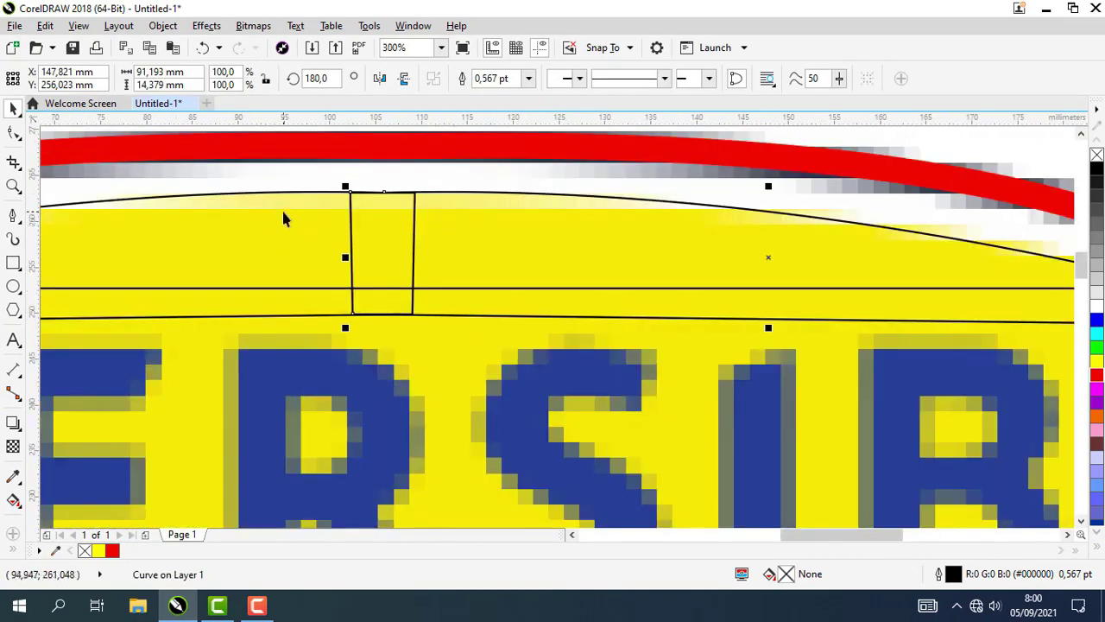
Weld the two mirrored curved halves into a single arched shape spanning the top of the yellow field.
shift+click(285, 215)
scroll(481, 248, down, 2)
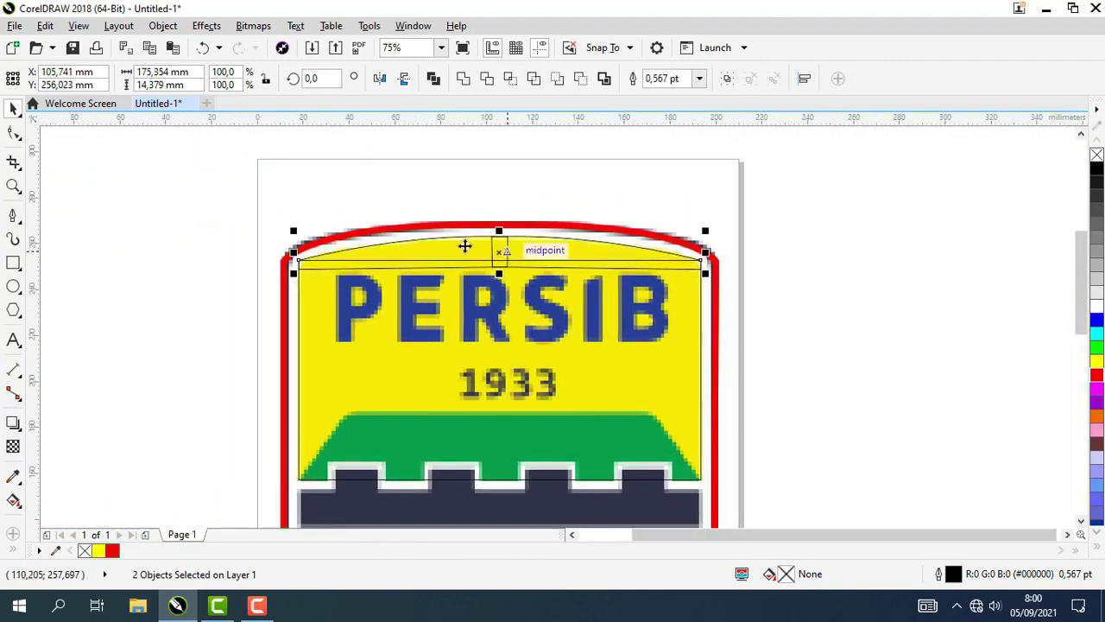
scroll(465, 247, up, 1)
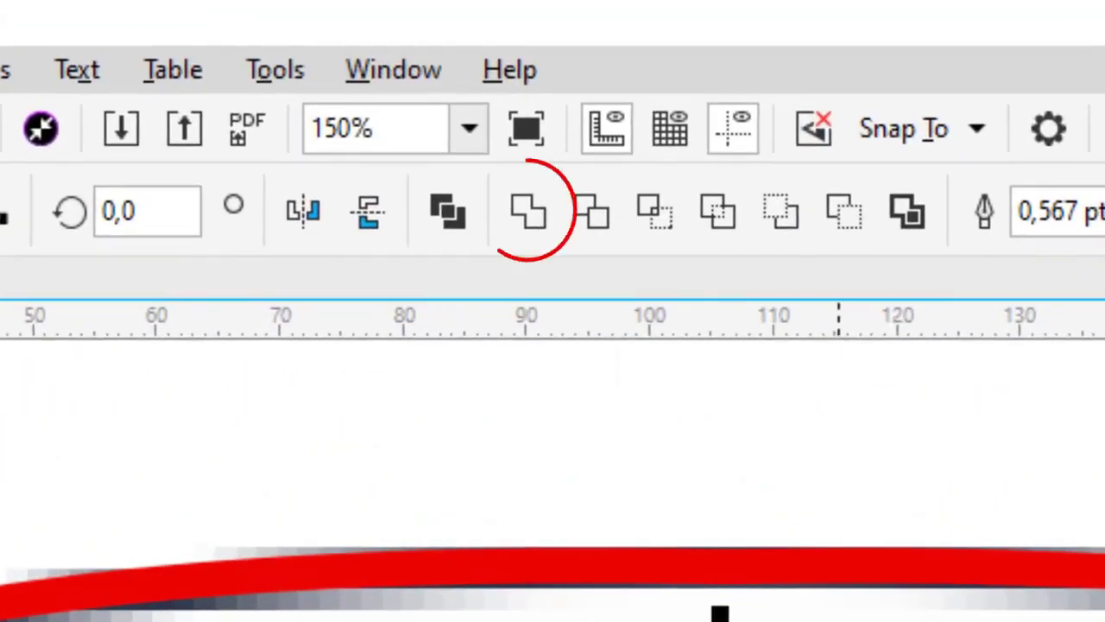
click(528, 214)
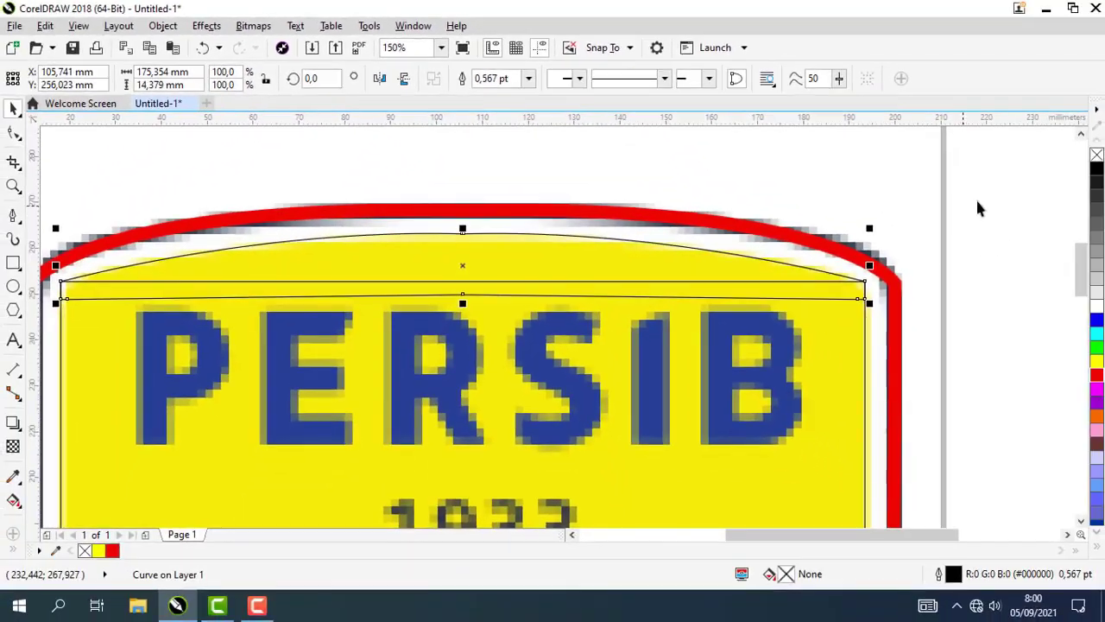
click(977, 198)
Delete the two extra nodes at the middle of the arch's upper edge so the curve runs smoothly.
scroll(477, 326, up, 1)
click(477, 320)
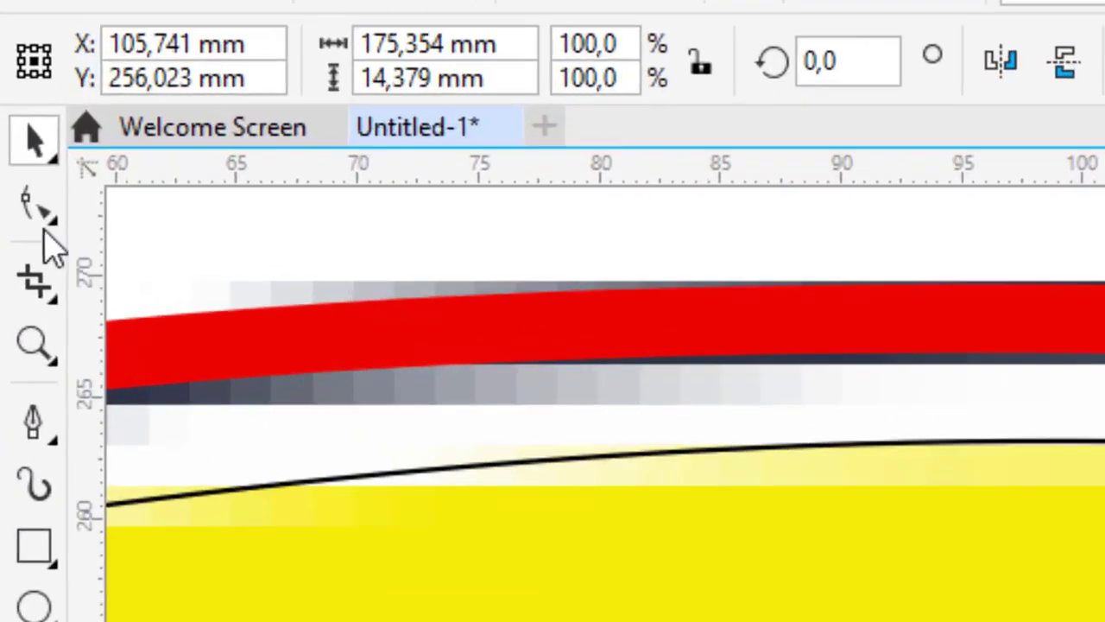
click(13, 132)
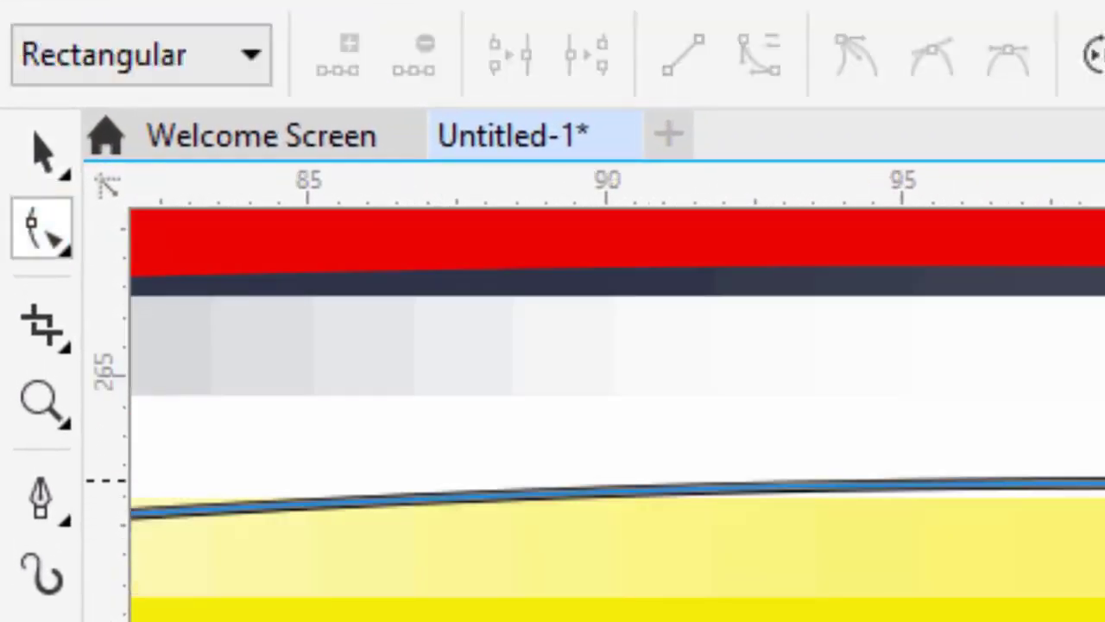
click(1103, 577)
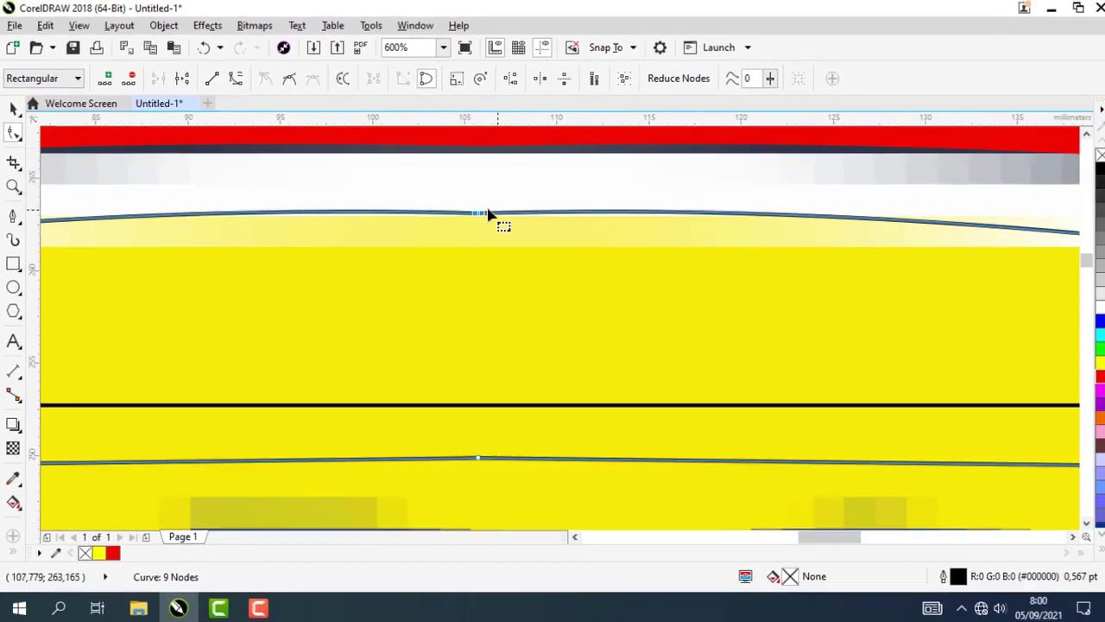
drag(444, 195, 504, 231)
scroll(484, 223, up, 2)
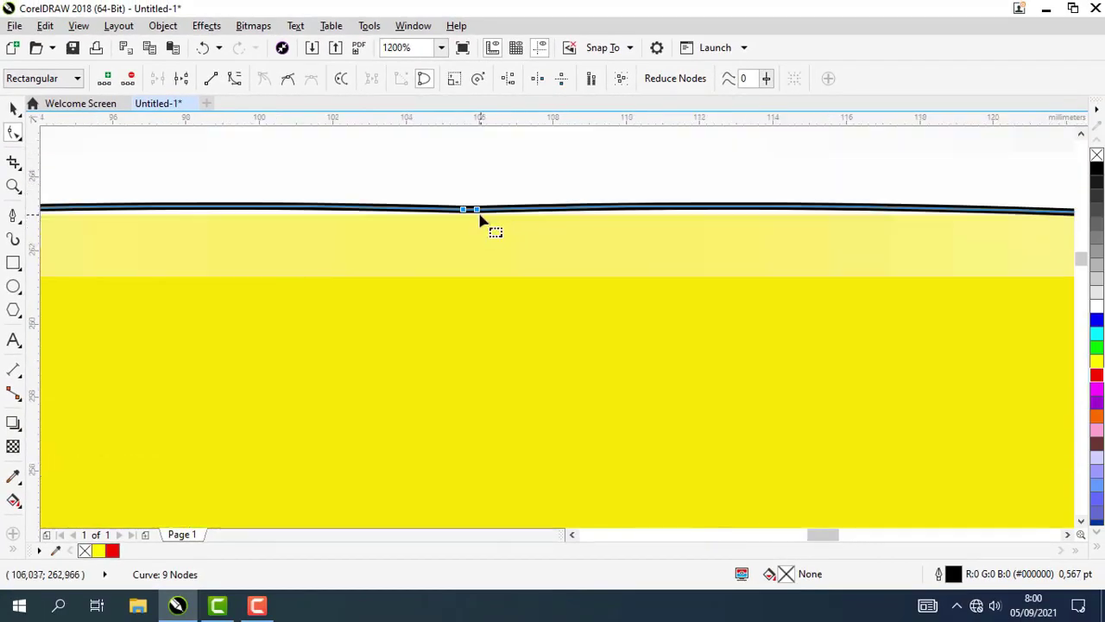
key(Delete)
scroll(506, 227, down, 4)
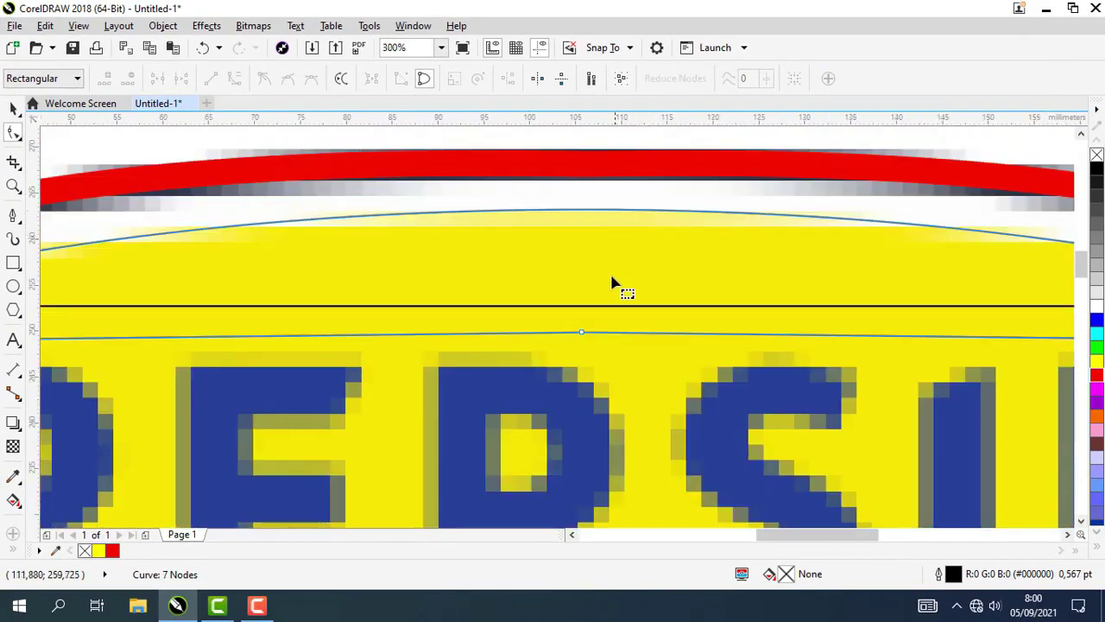
click(13, 110)
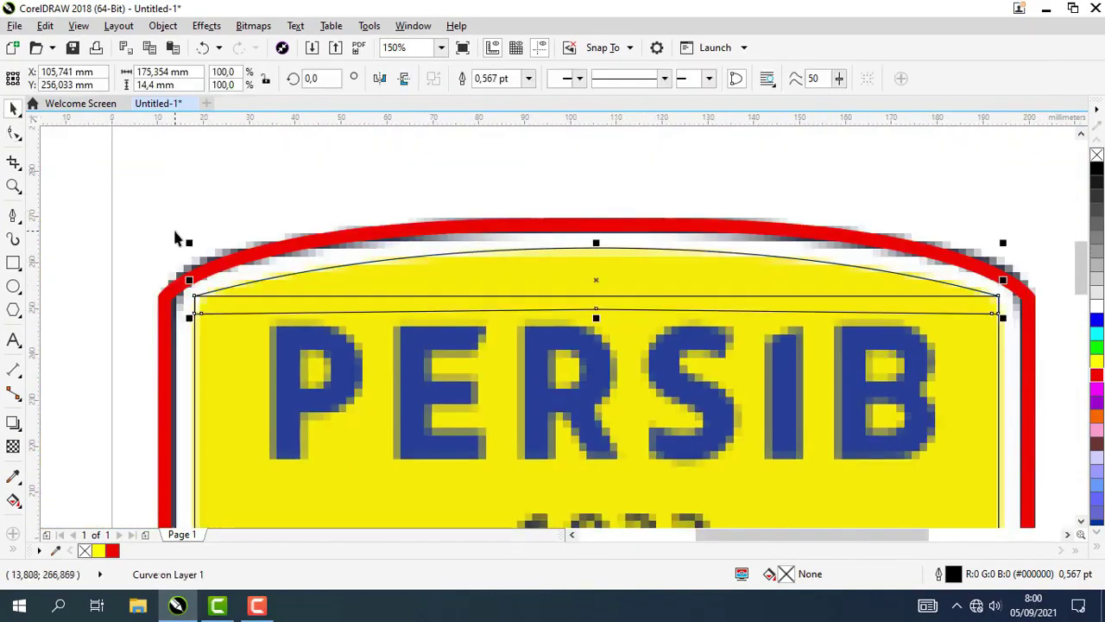
scroll(176, 232, down, 1)
scroll(133, 228, up, 1)
click(132, 227)
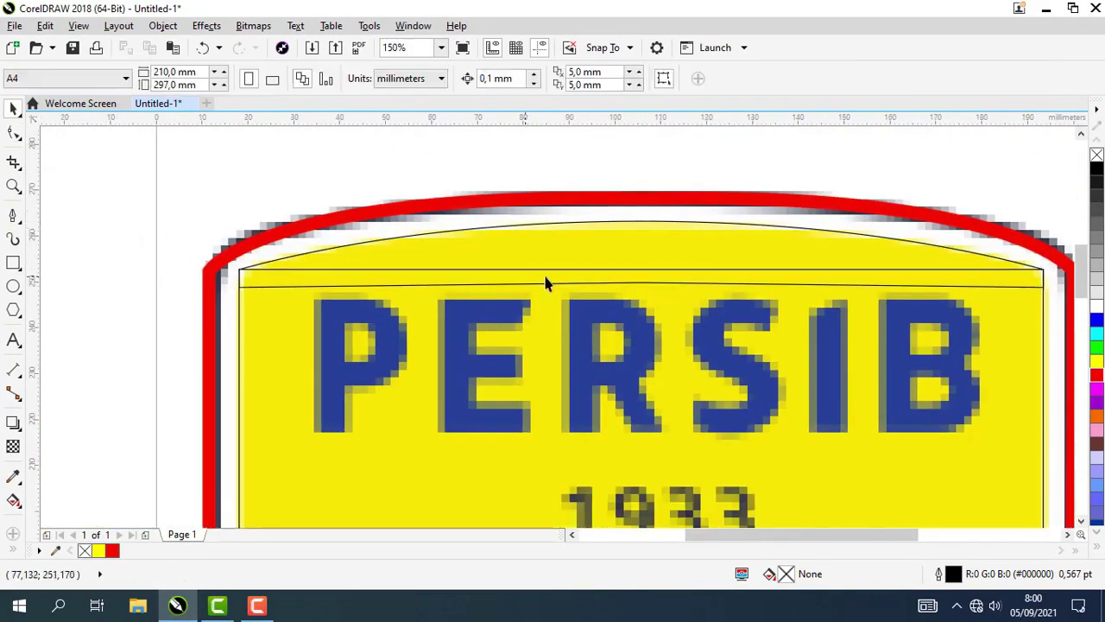
Weld the arched shape to the tall rectangle to form one outline for the yellow field.
click(591, 230)
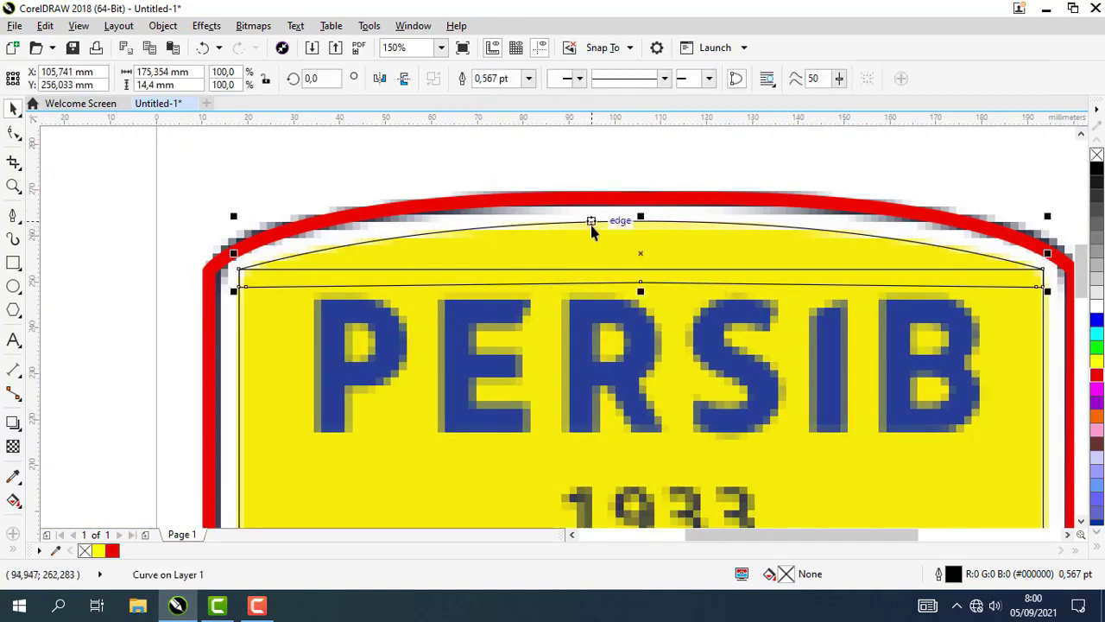
shift+click(275, 332)
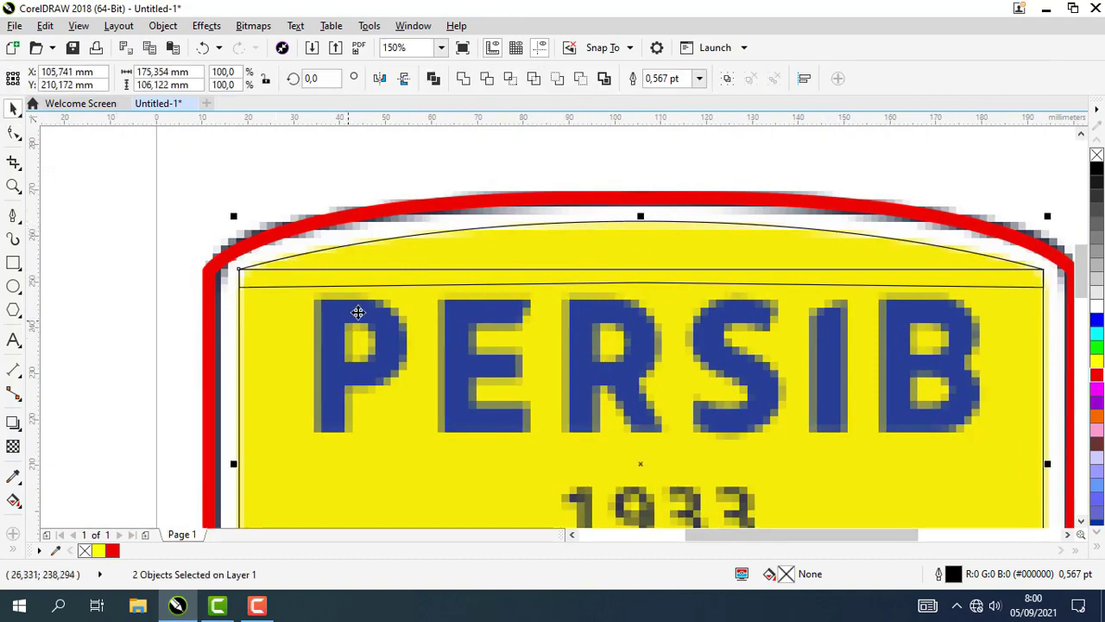
click(464, 80)
click(103, 224)
scroll(105, 227, down, 4)
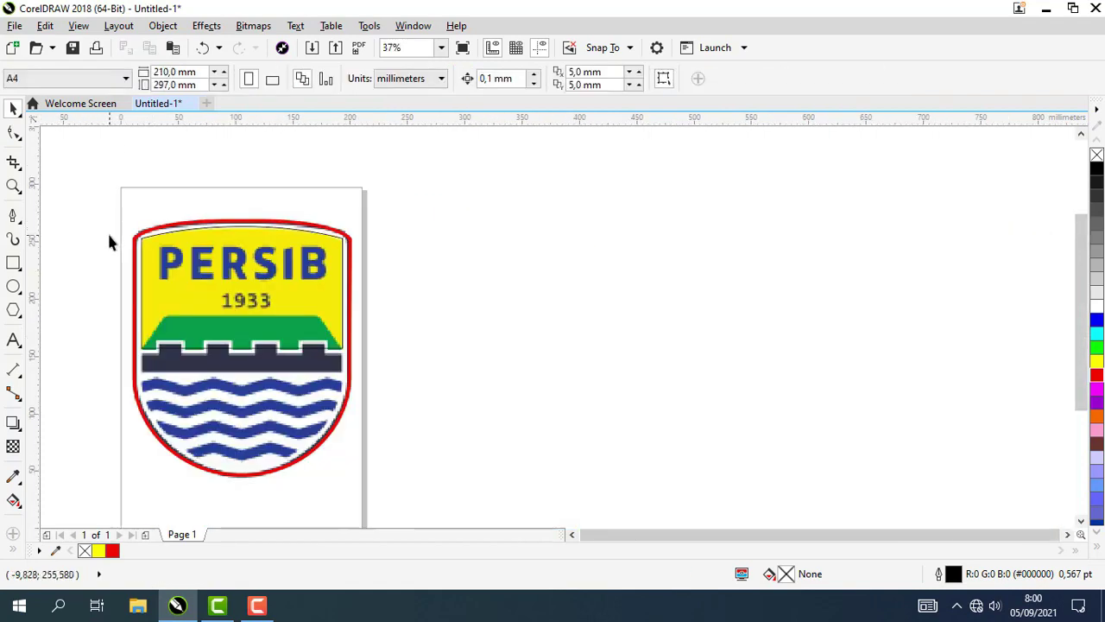
Draw a guide rectangle about 175.3 by 29.5 mm around the green band, starting from the yellow field's lower-left corner.
scroll(557, 250, up, 2)
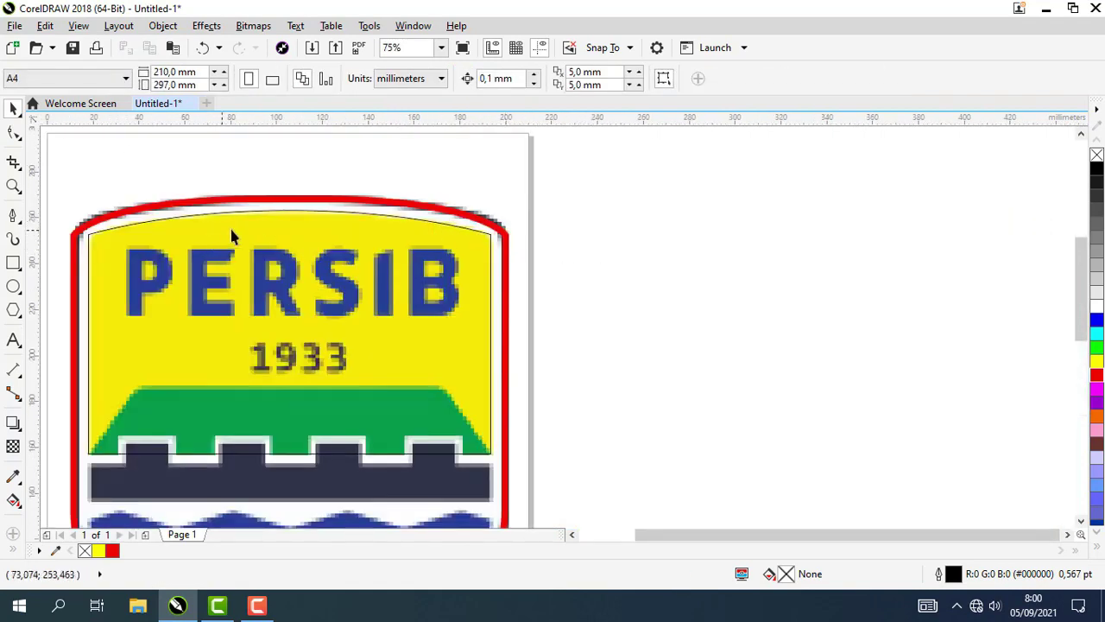
scroll(610, 254, down, 2)
scroll(484, 362, up, 2)
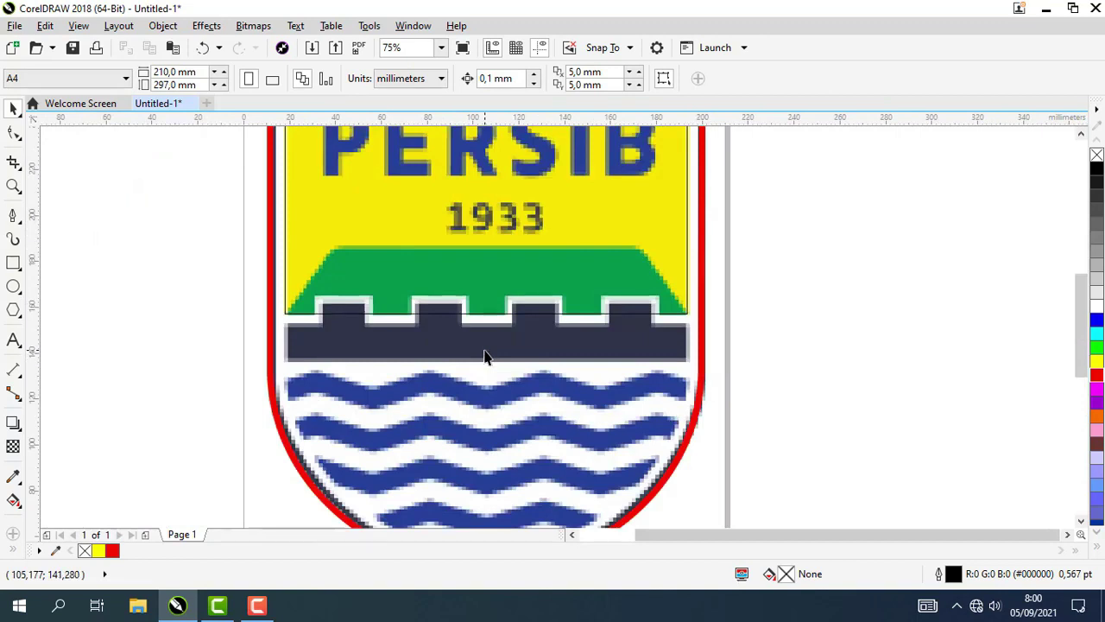
scroll(485, 358, down, 2)
scroll(487, 358, up, 2)
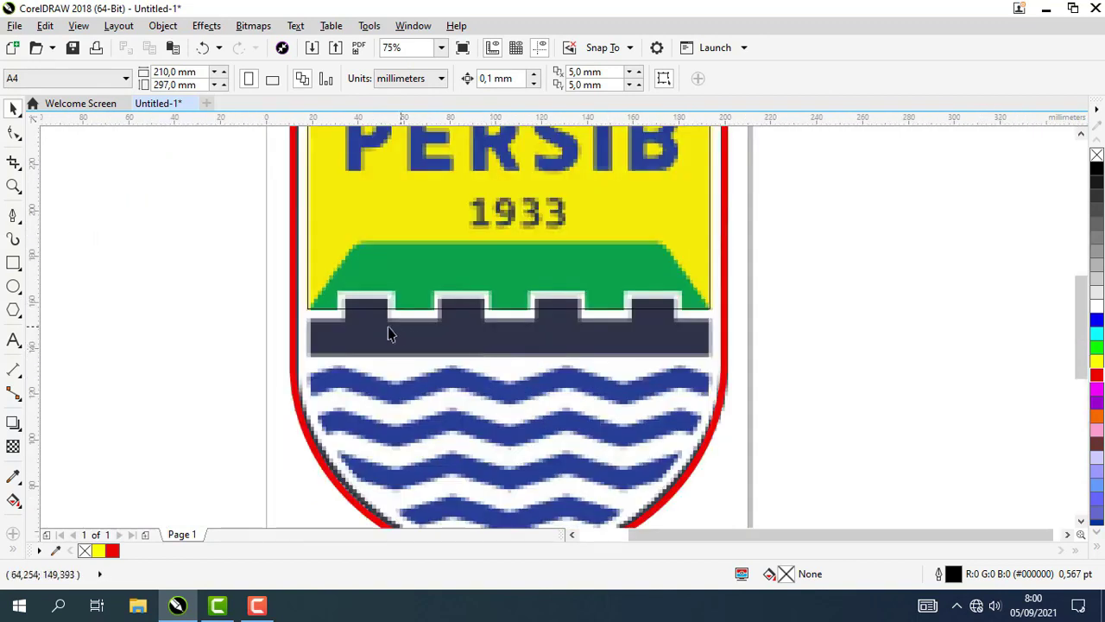
drag(215, 322, 189, 359)
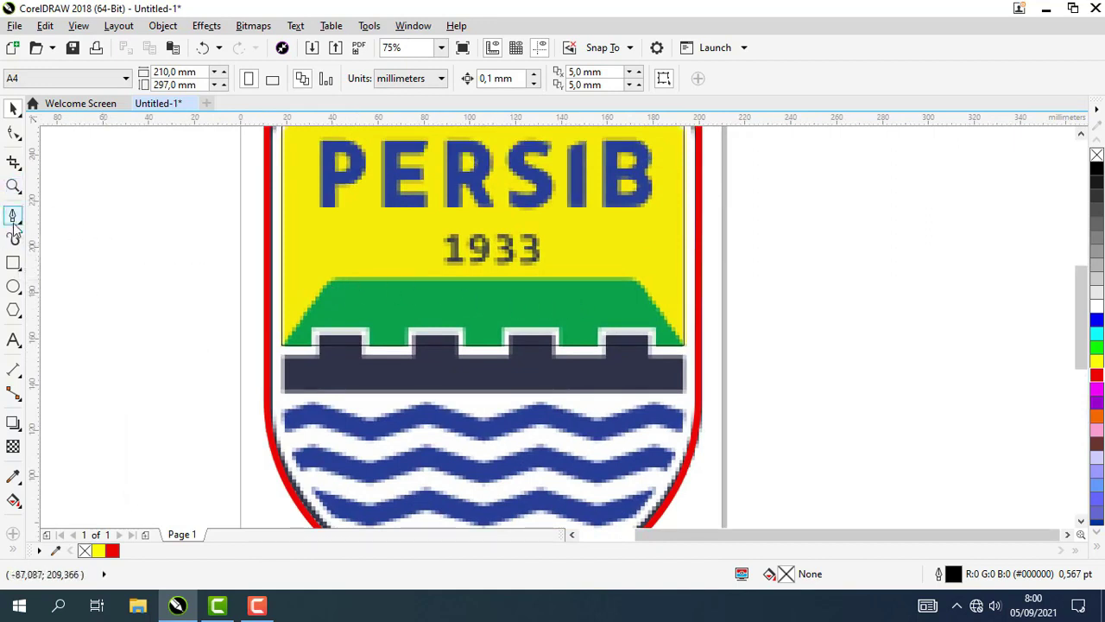
click(13, 263)
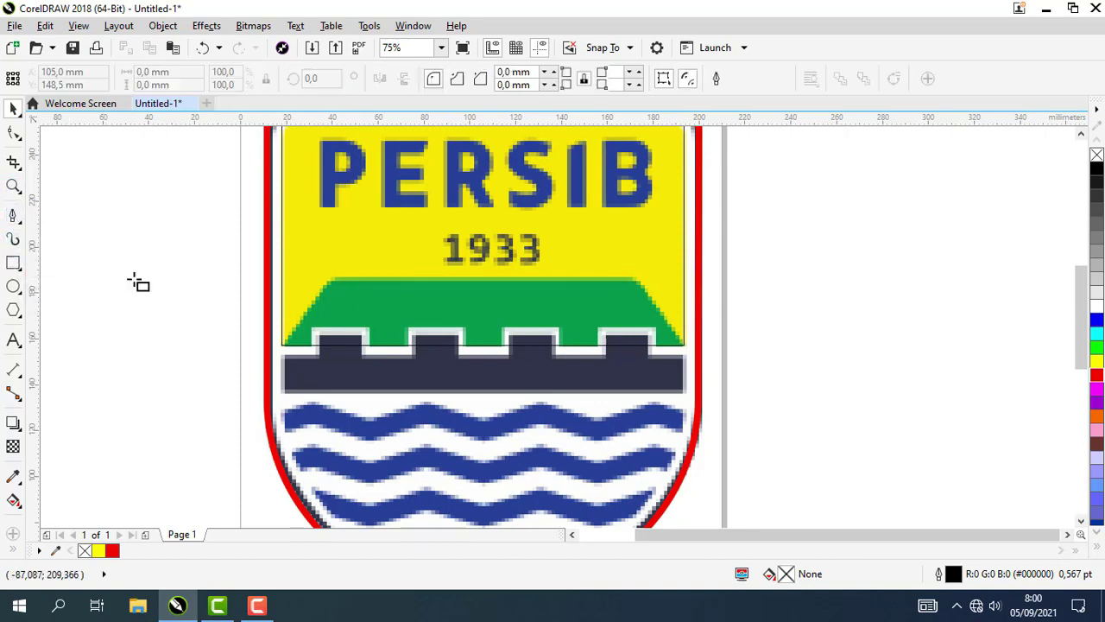
scroll(336, 305, up, 2)
scroll(336, 306, down, 2)
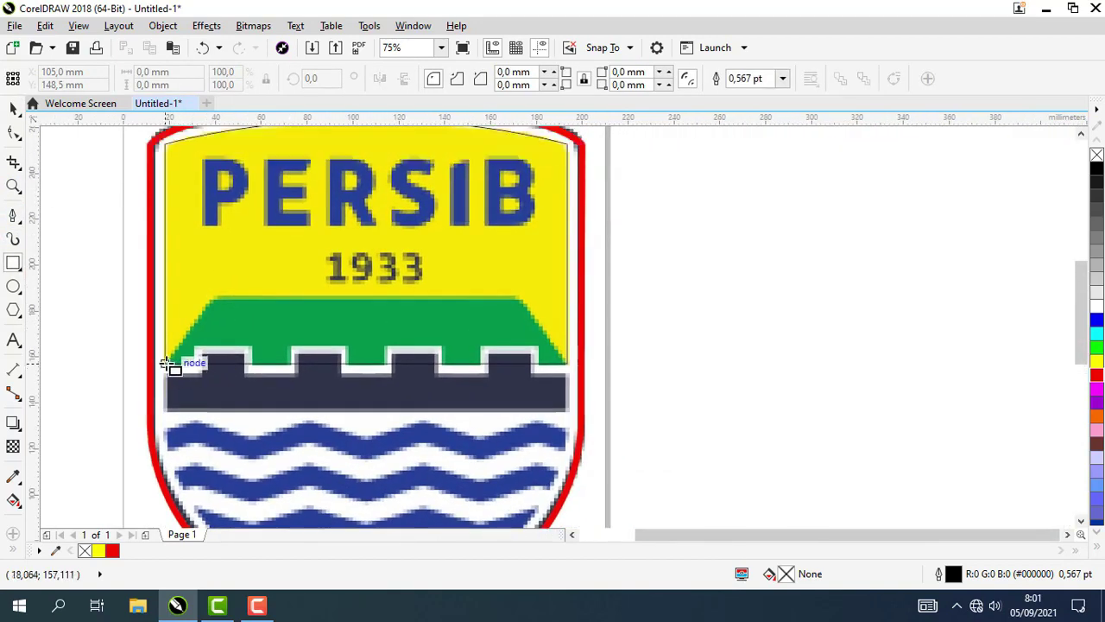
drag(164, 362, 569, 295)
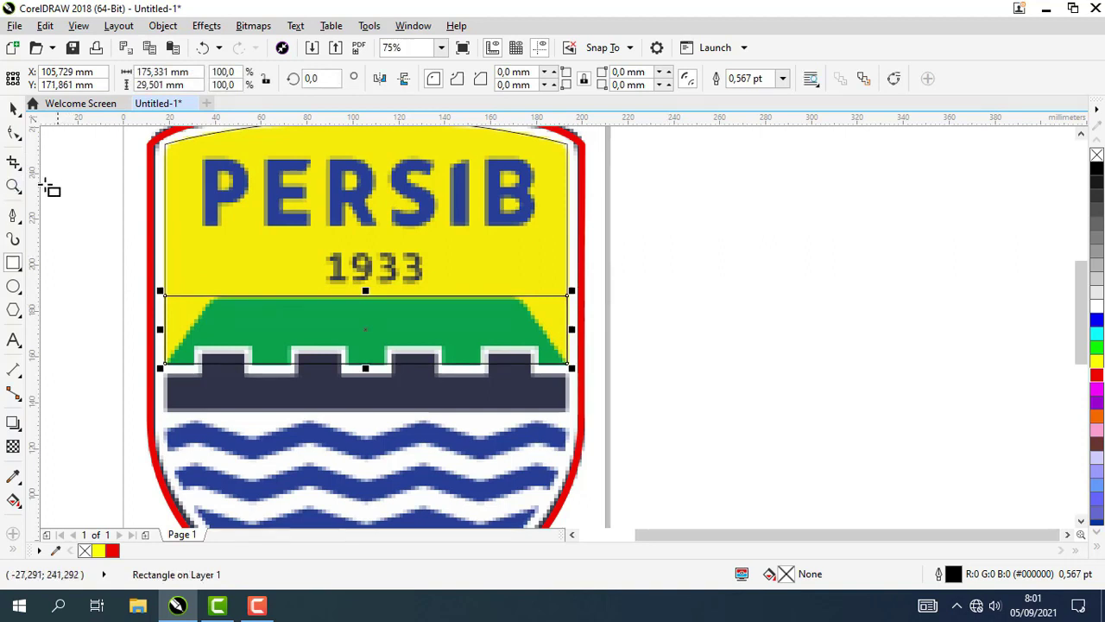
Trace the green trapezoid with the Pen tool as a closed four-point shape, using the guide rectangle's edges and lower corners.
click(15, 217)
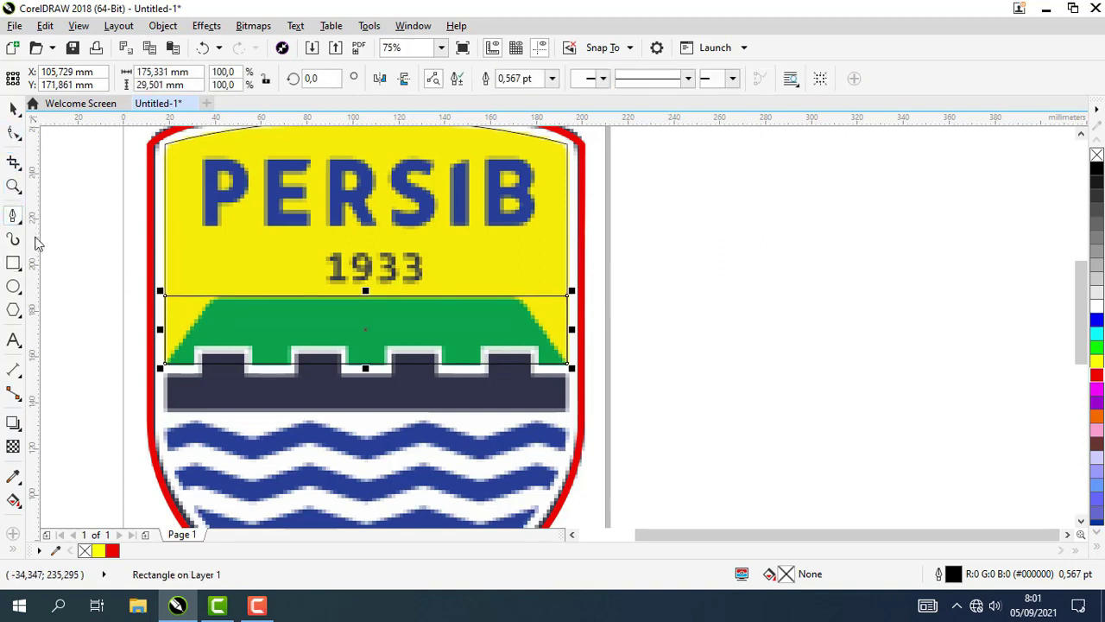
scroll(193, 367, up, 2)
key(ctrl+q)
drag(131, 224, 238, 225)
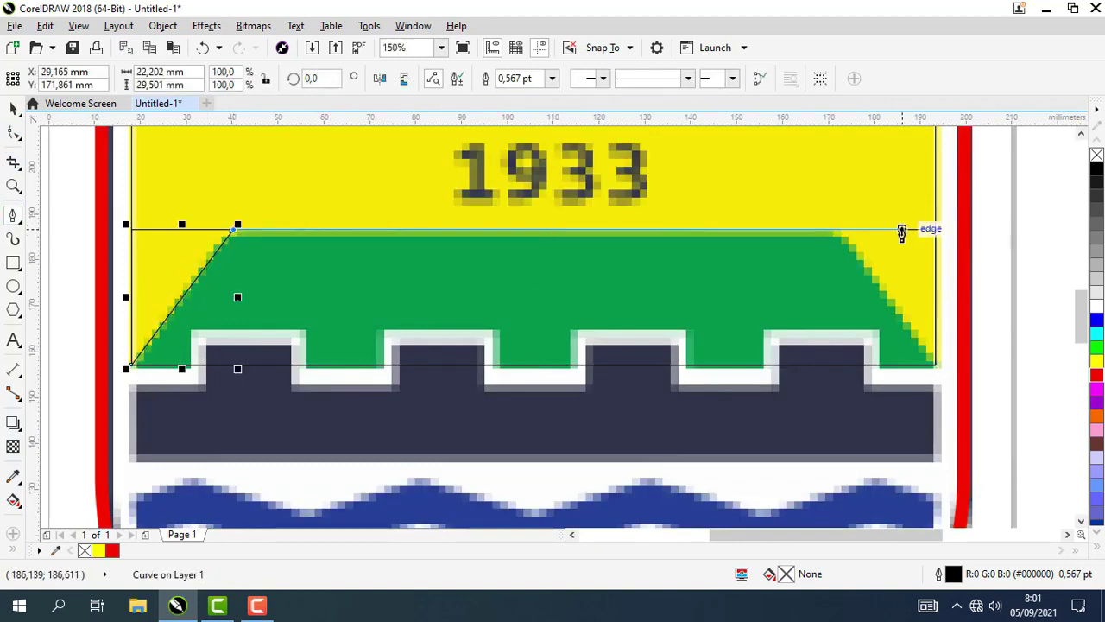
drag(902, 233, 841, 226)
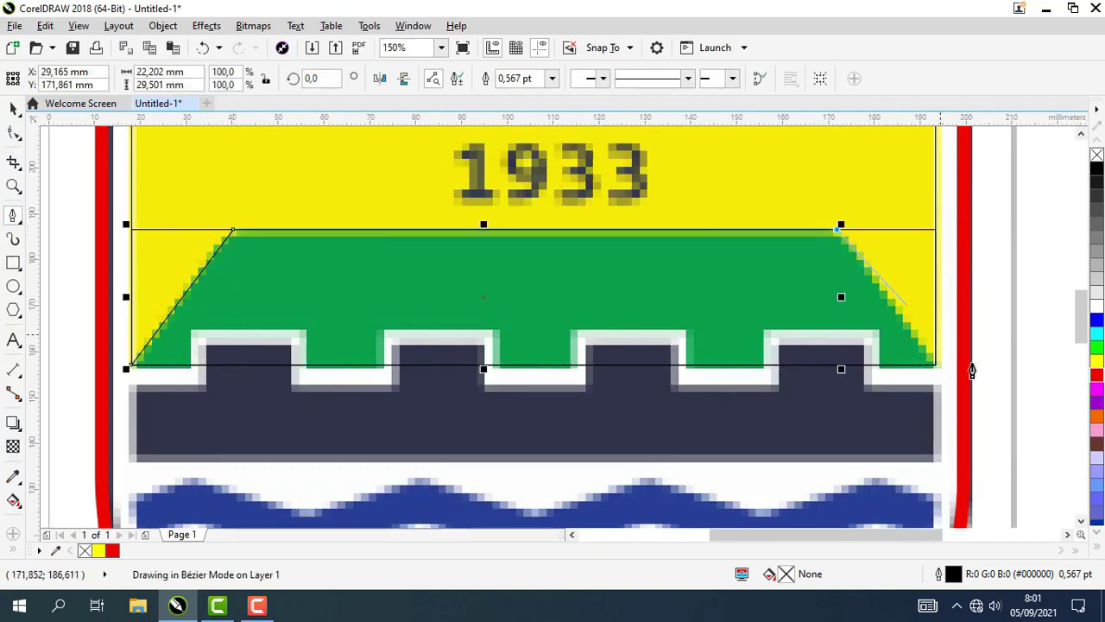
click(937, 367)
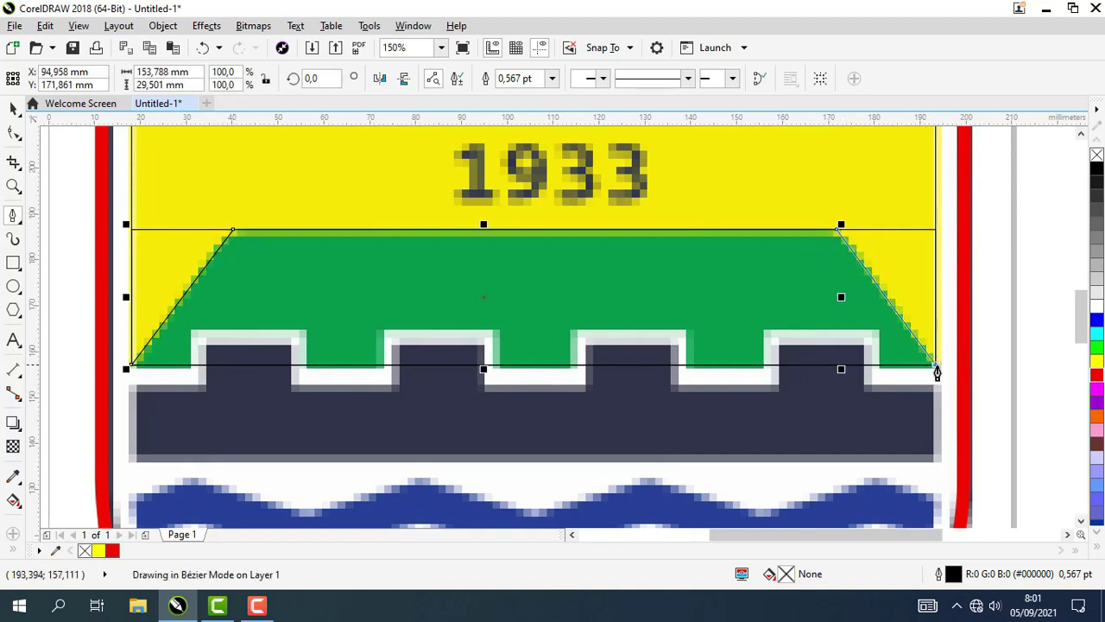
click(129, 368)
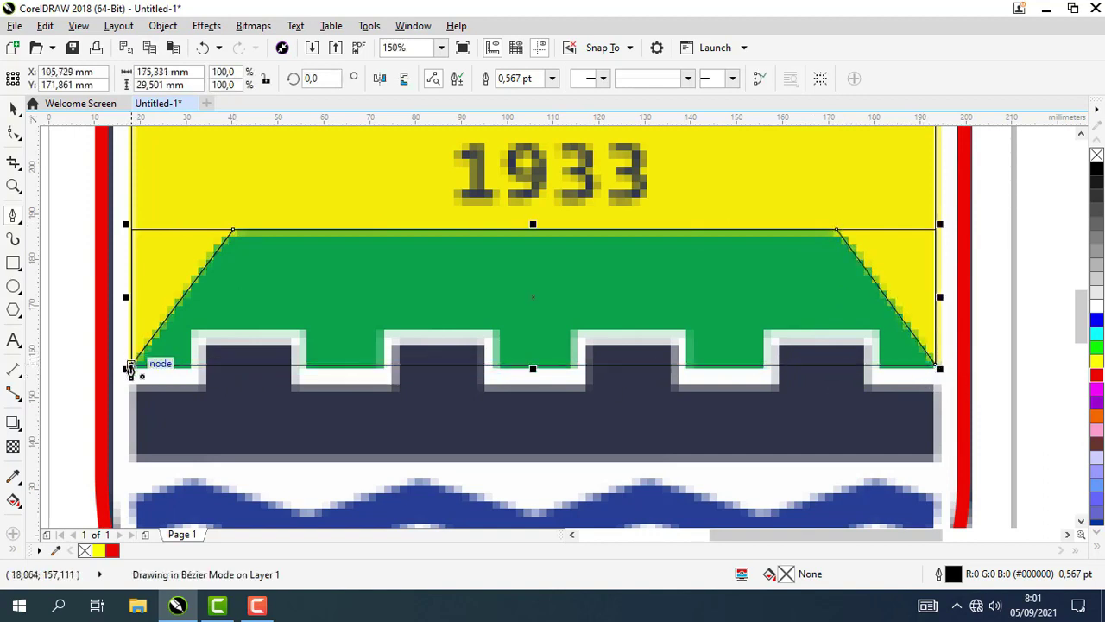
click(13, 108)
Delete the guide rectangle around the green trapezoid, keeping the traced trapezoid.
scroll(63, 193, down, 1)
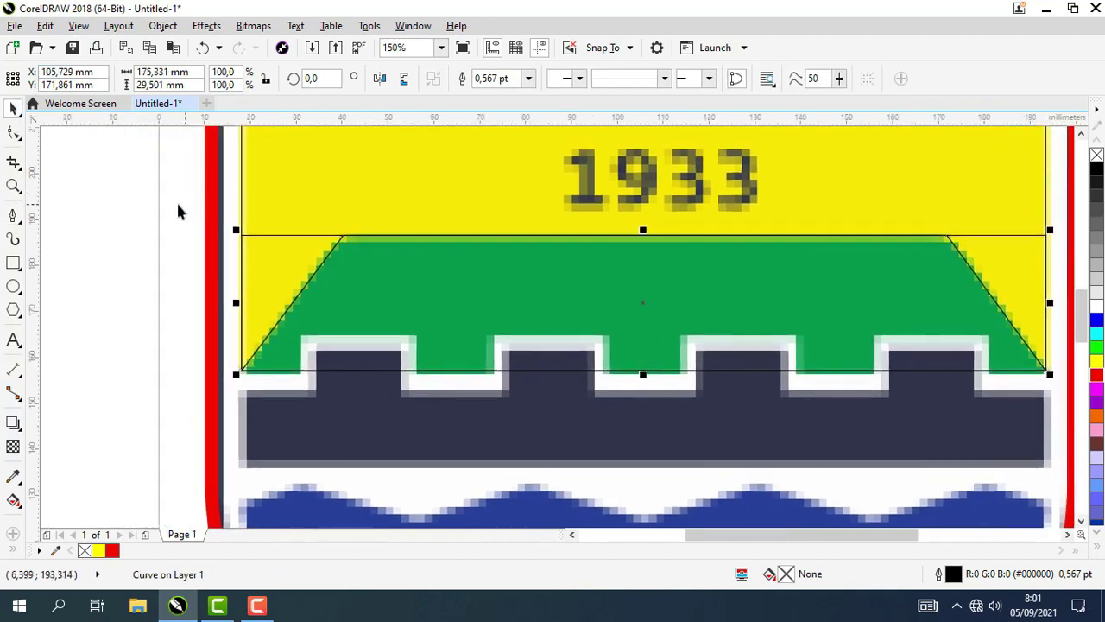
click(178, 213)
click(286, 242)
scroll(285, 242, down, 1)
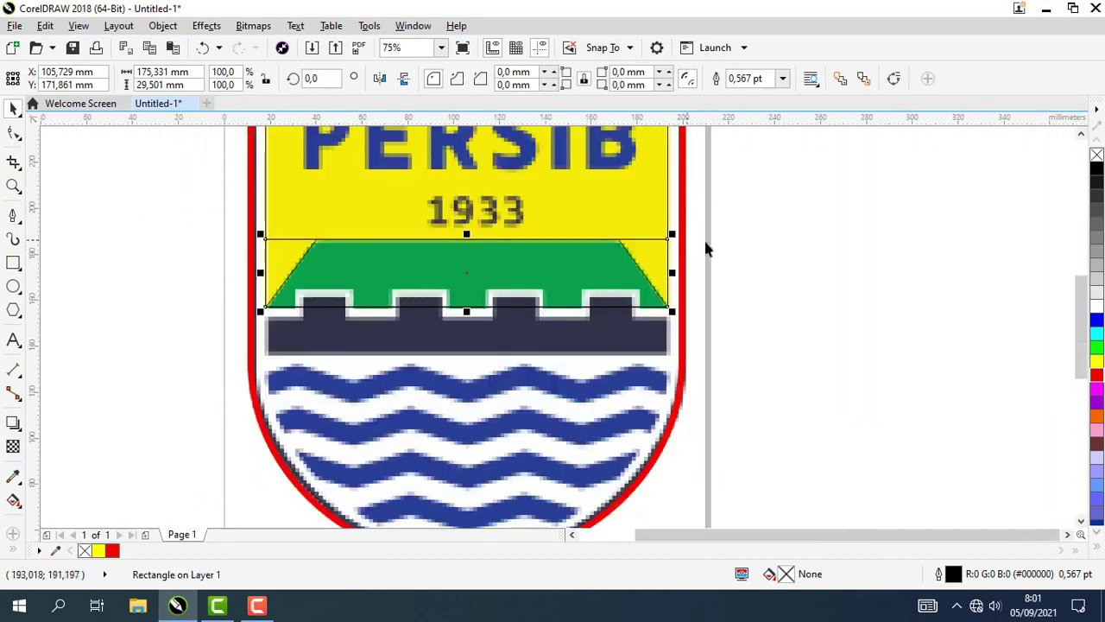
scroll(694, 260, up, 1)
scroll(707, 259, down, 1)
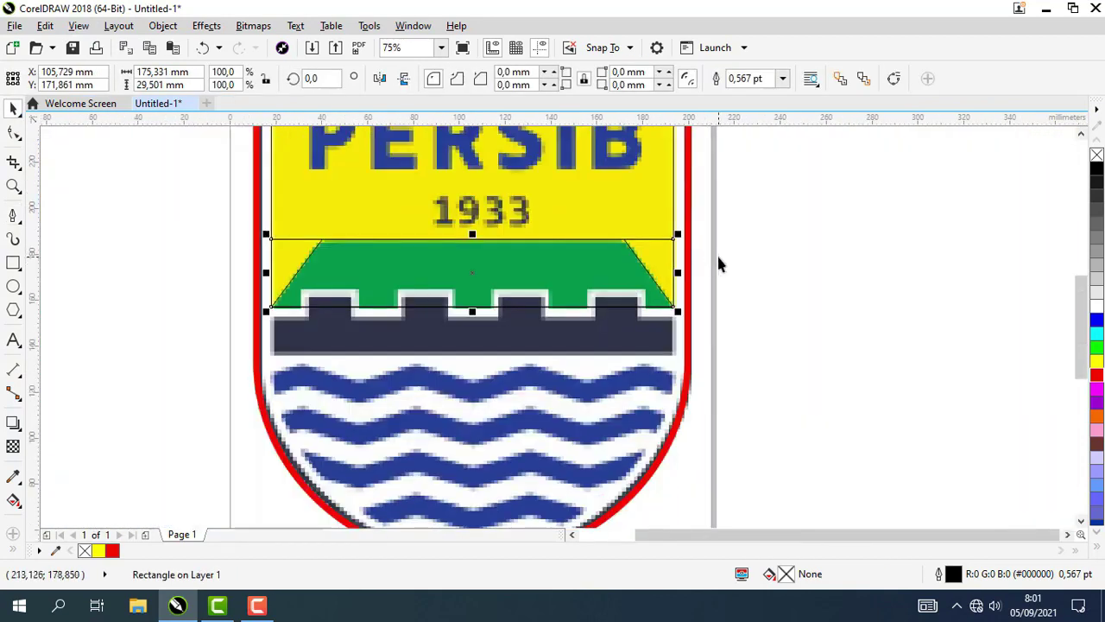
click(720, 263)
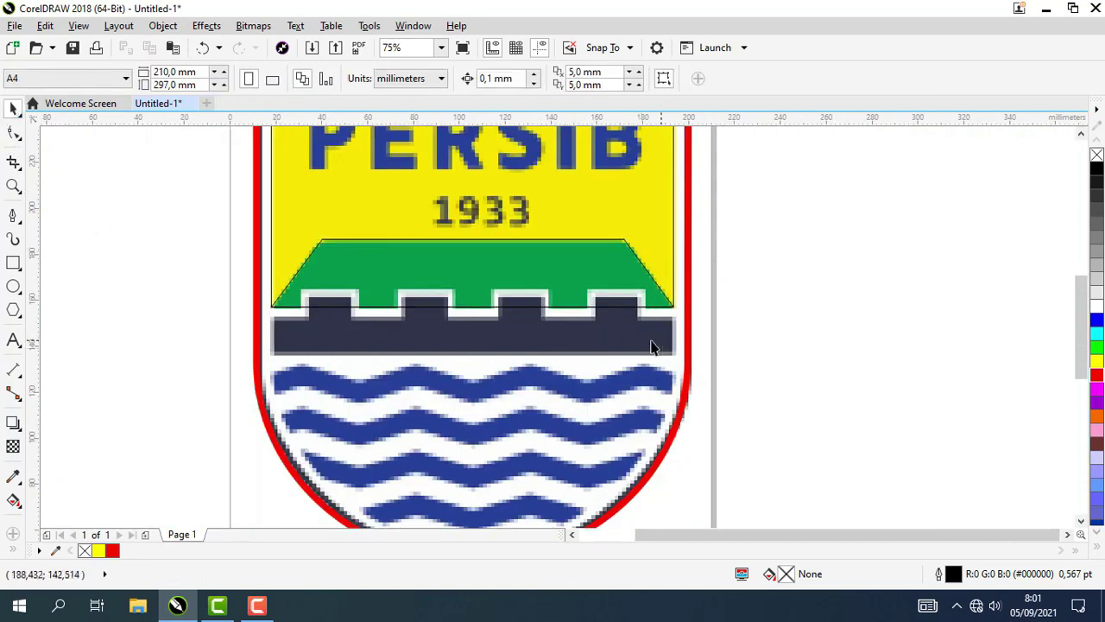
Draw a rectangle about 175.5 by 15 mm over the long dark base of the wall below the green trapezoid.
click(13, 264)
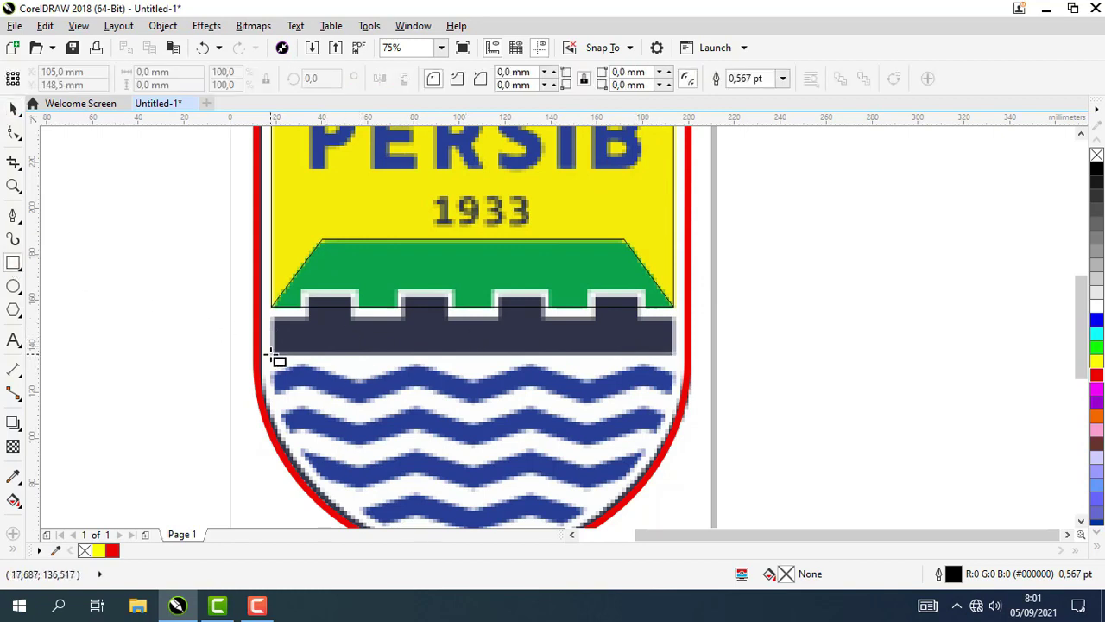
scroll(293, 362, up, 2)
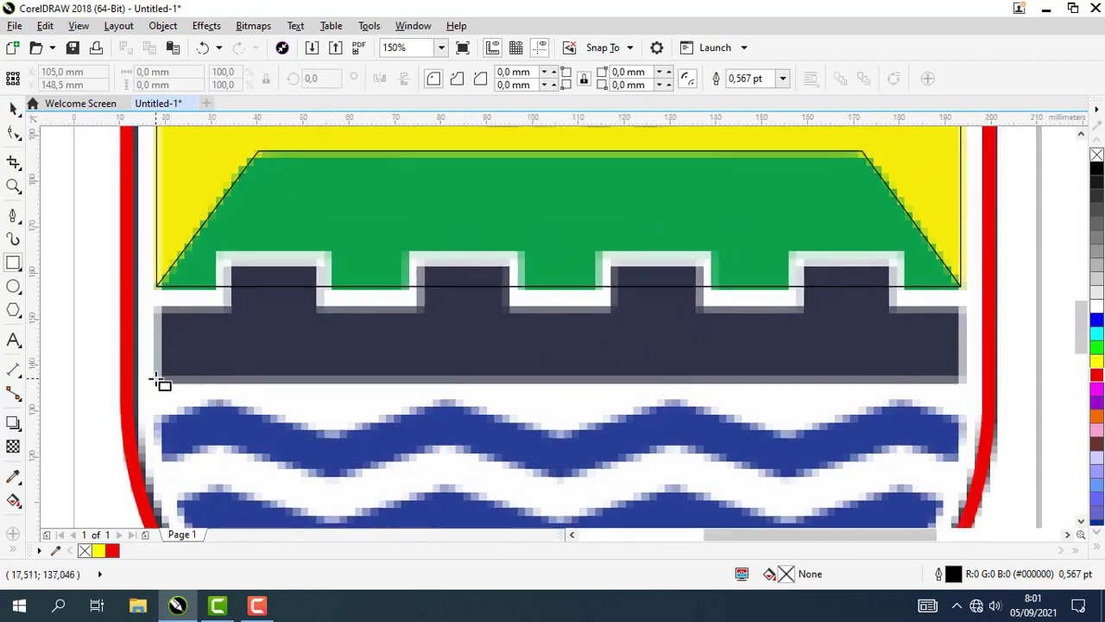
drag(158, 378, 961, 310)
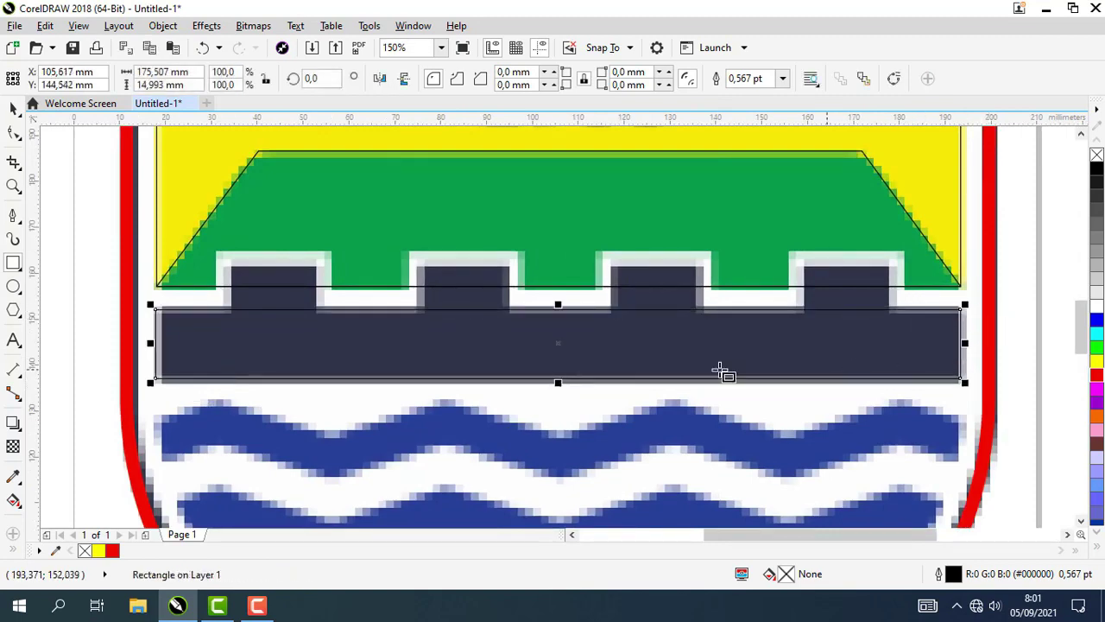
click(15, 111)
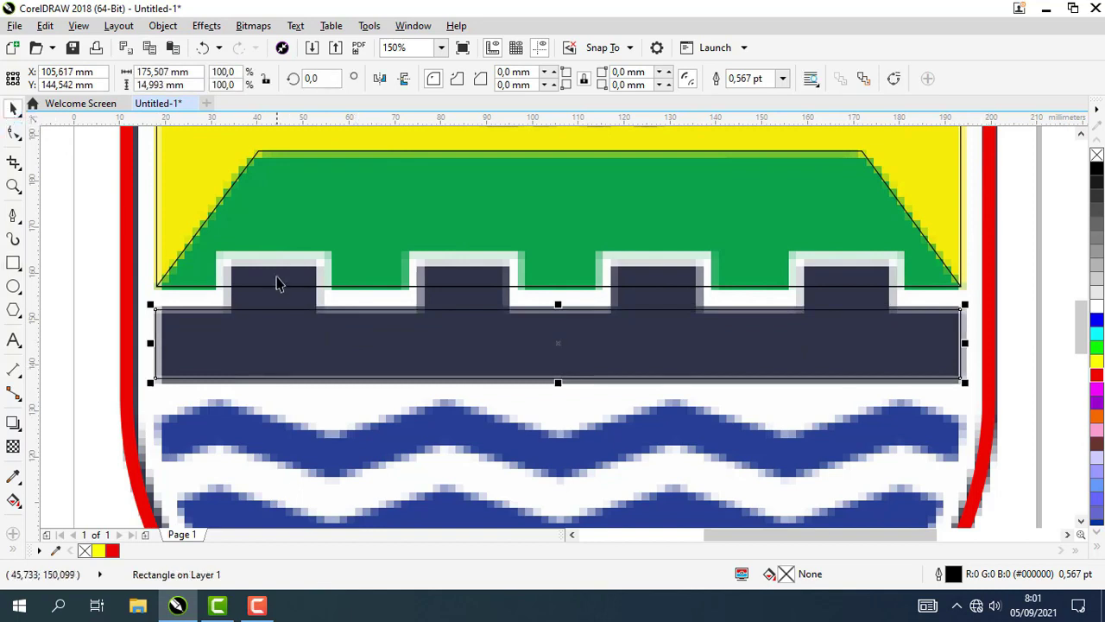
Draw a rectangle about 19.8 by 11.9 mm over the leftmost dark battlement, overlapping the wall base.
click(13, 263)
scroll(233, 273, up, 2)
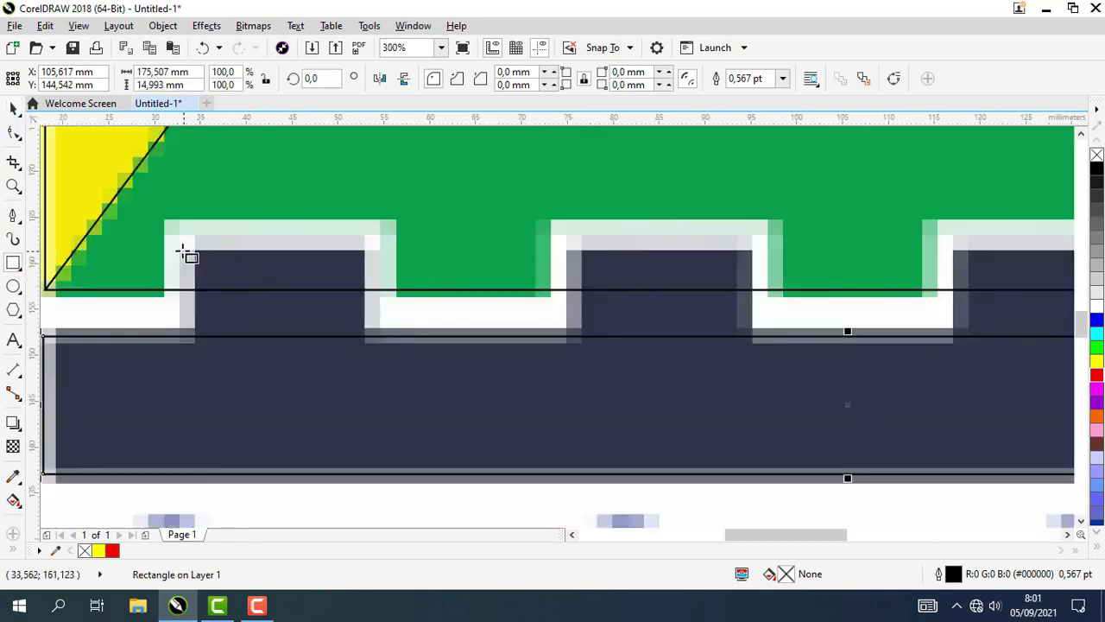
drag(186, 247, 370, 352)
scroll(369, 352, down, 2)
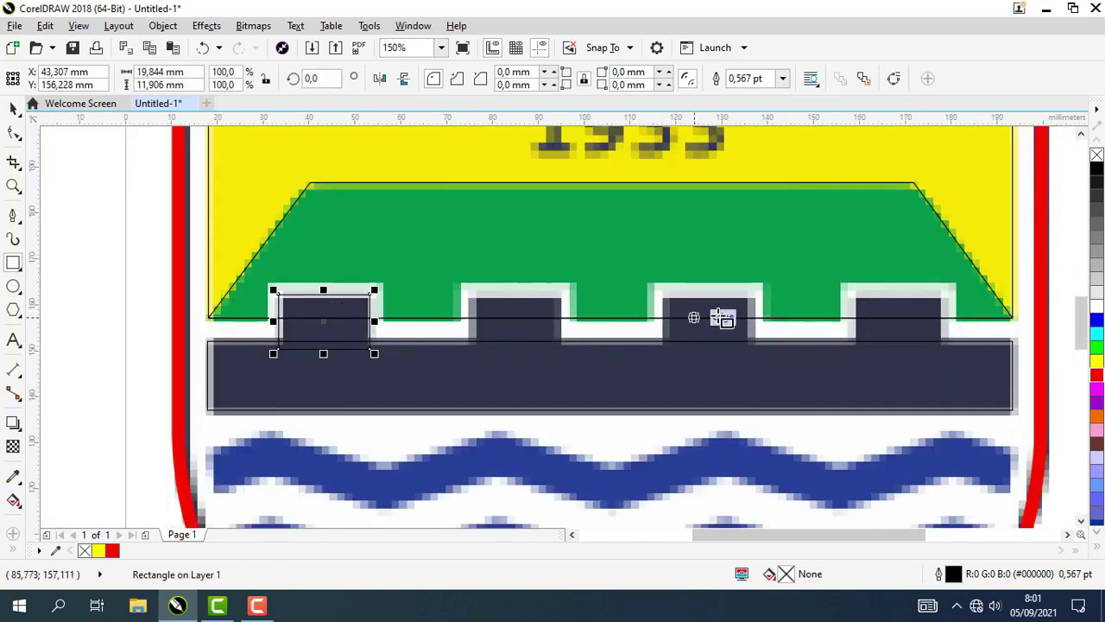
Narrow the rectangle over the first battlement from its left edge to about 19.3 mm wide.
click(13, 108)
scroll(273, 321, up, 4)
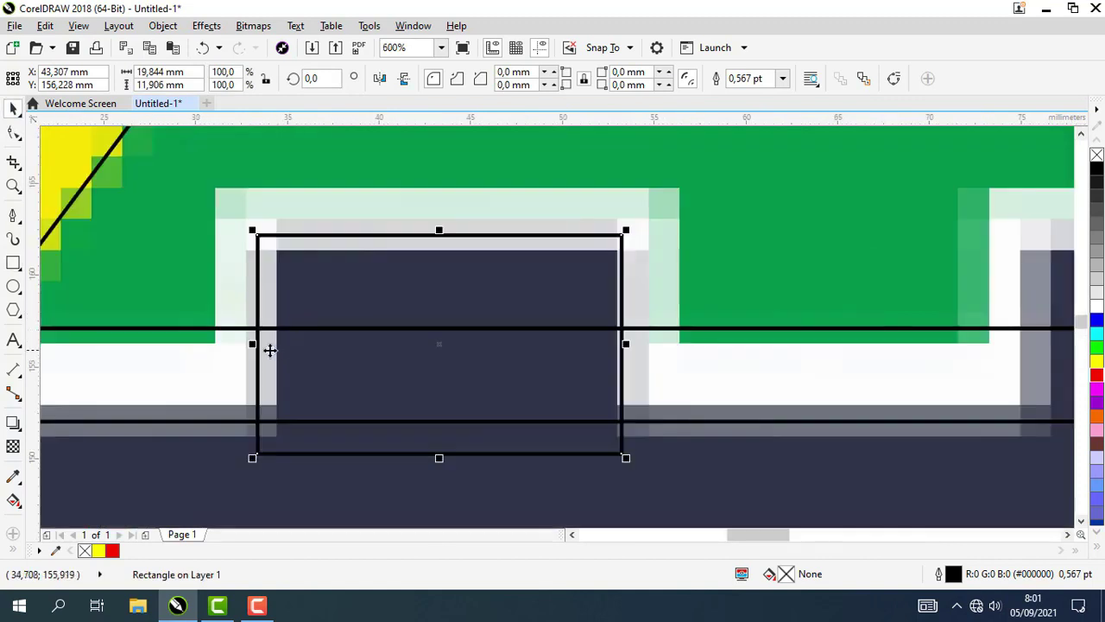
drag(252, 344, 267, 343)
drag(444, 235, 447, 233)
scroll(515, 303, down, 2)
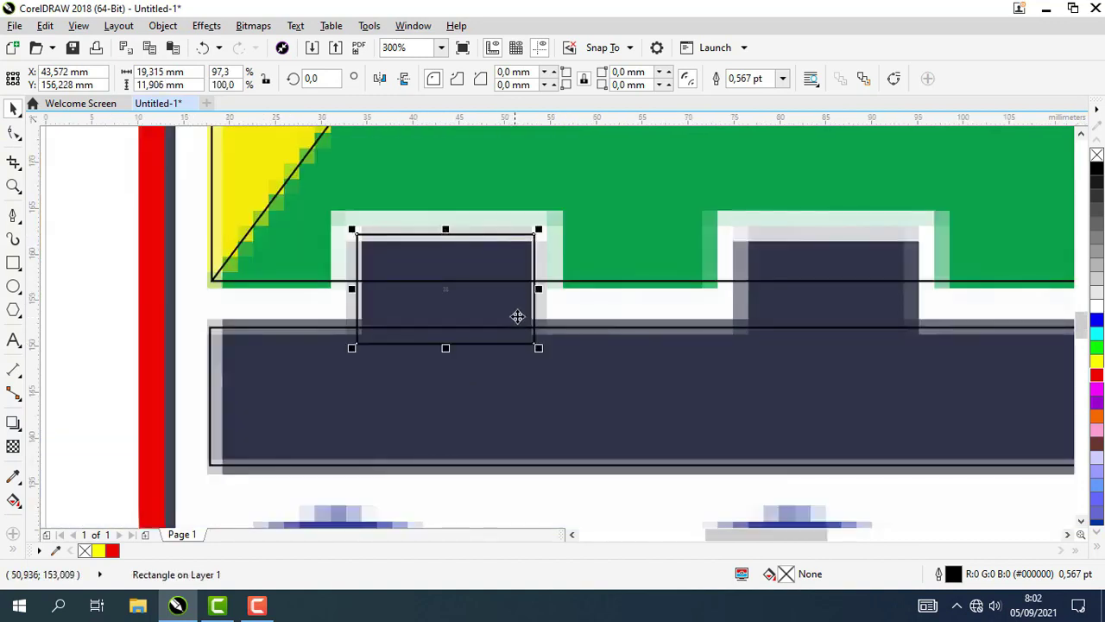
Copy the rectangle horizontally onto the second, third and fourth battlements of the dark bar.
drag(564, 317, 320, 327)
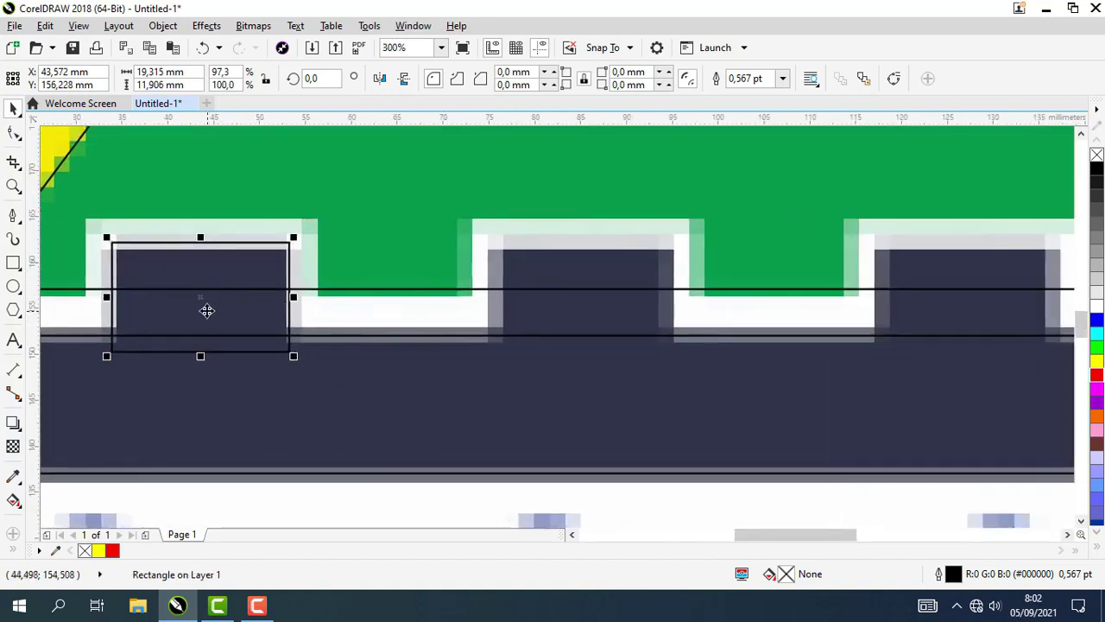
drag(200, 297, 590, 307)
key(shift)
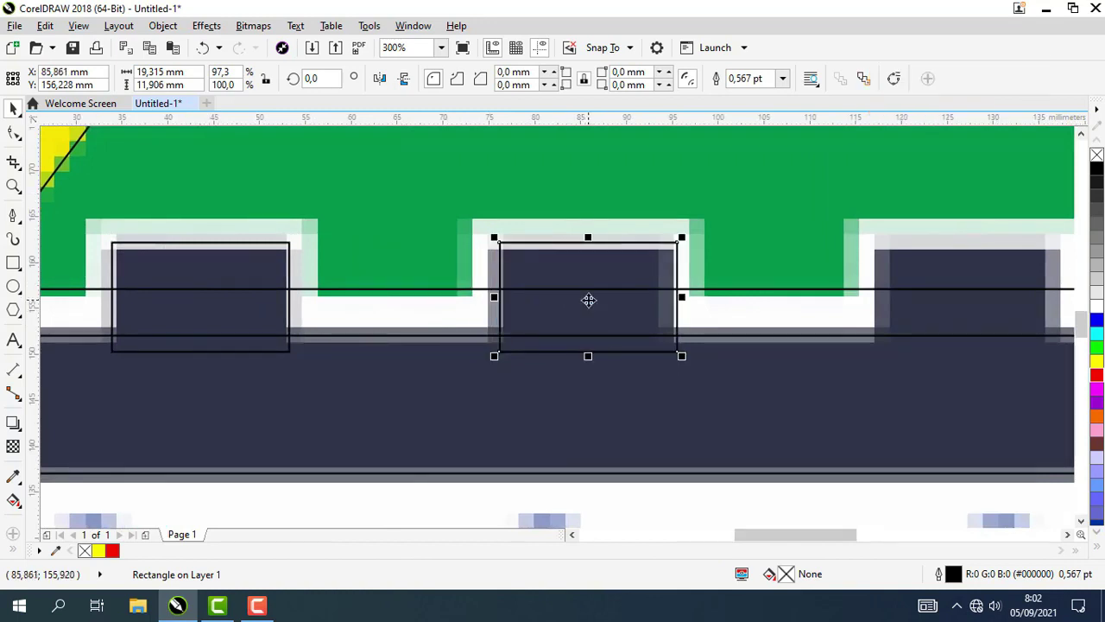
scroll(432, 319, right, 5)
drag(248, 304, 624, 322)
scroll(316, 363, right, 5)
scroll(310, 364, right, 1)
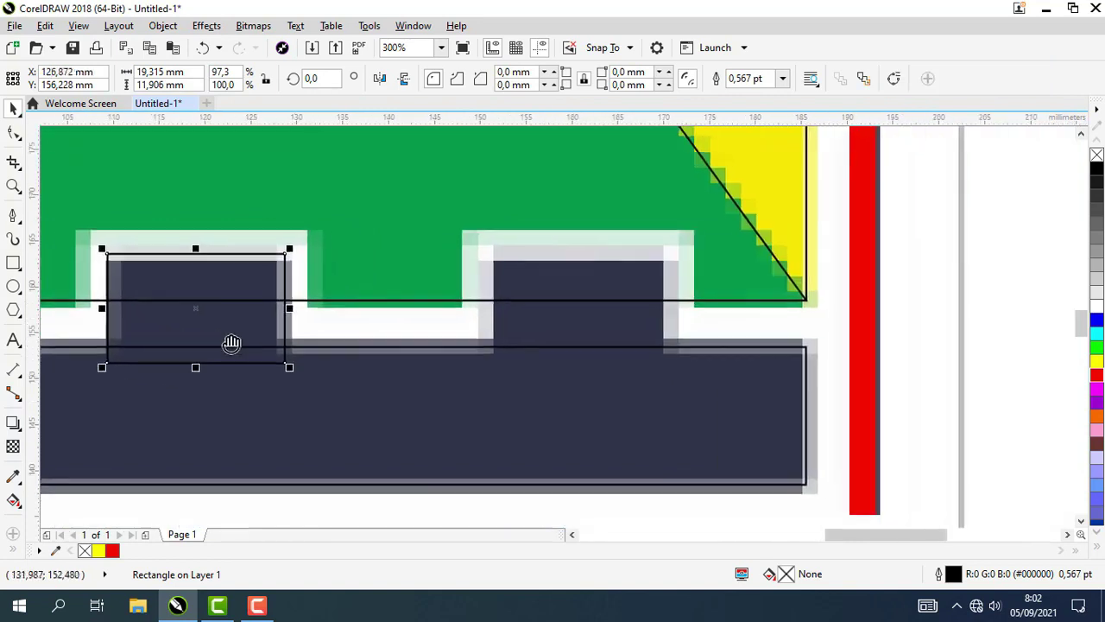
drag(193, 306, 577, 311)
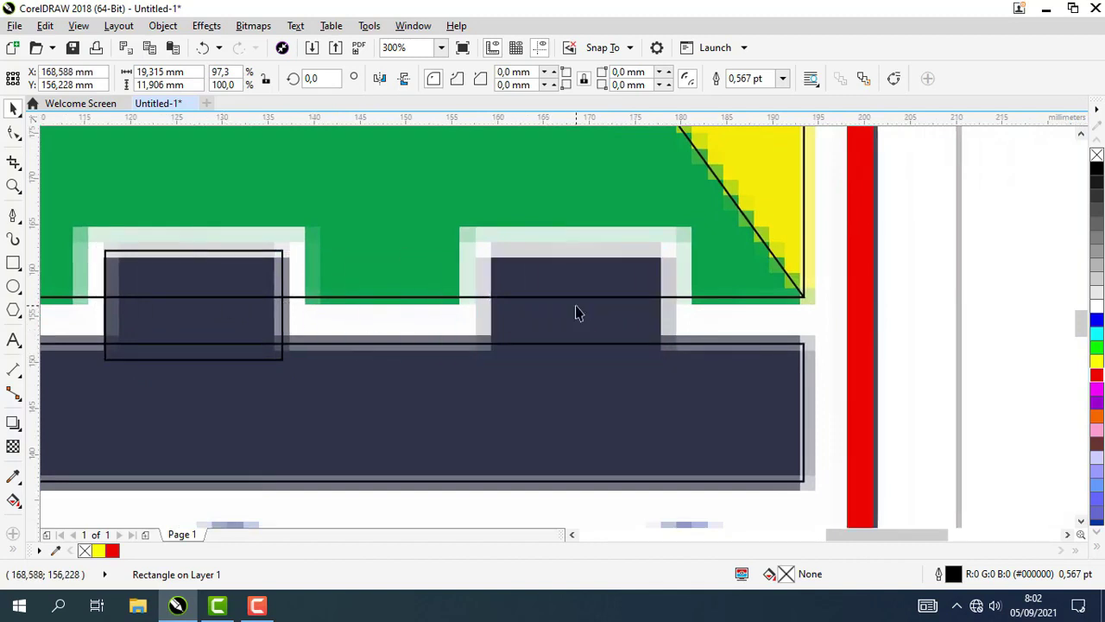
scroll(577, 311, down, 2)
click(835, 328)
Weld the first battlement rectangle to the long bar rectangle.
drag(413, 396, 532, 373)
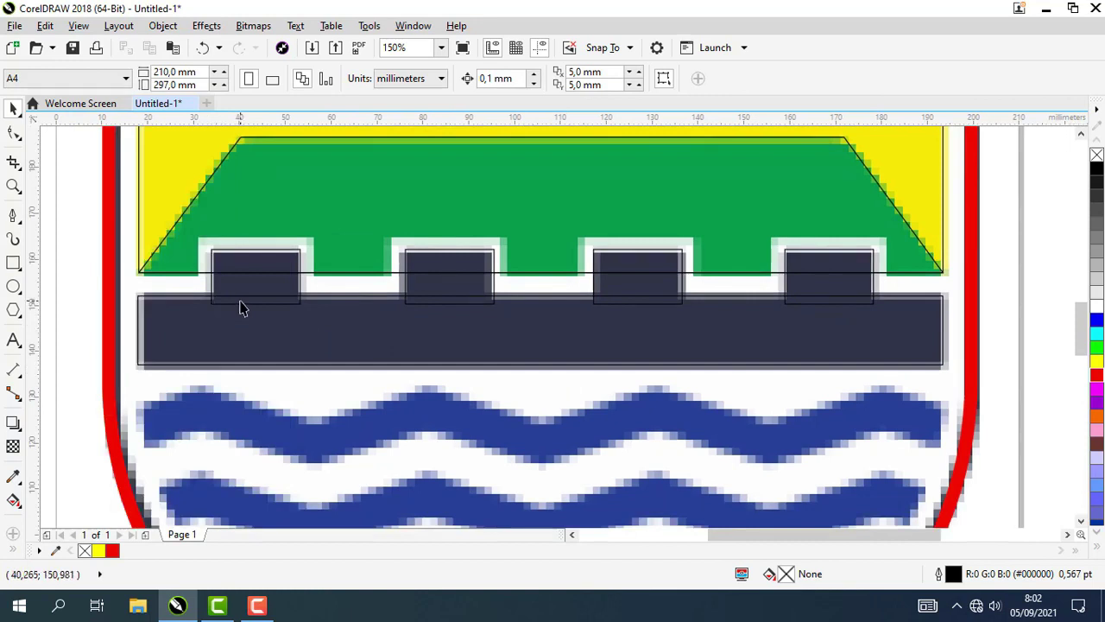
drag(92, 300, 198, 307)
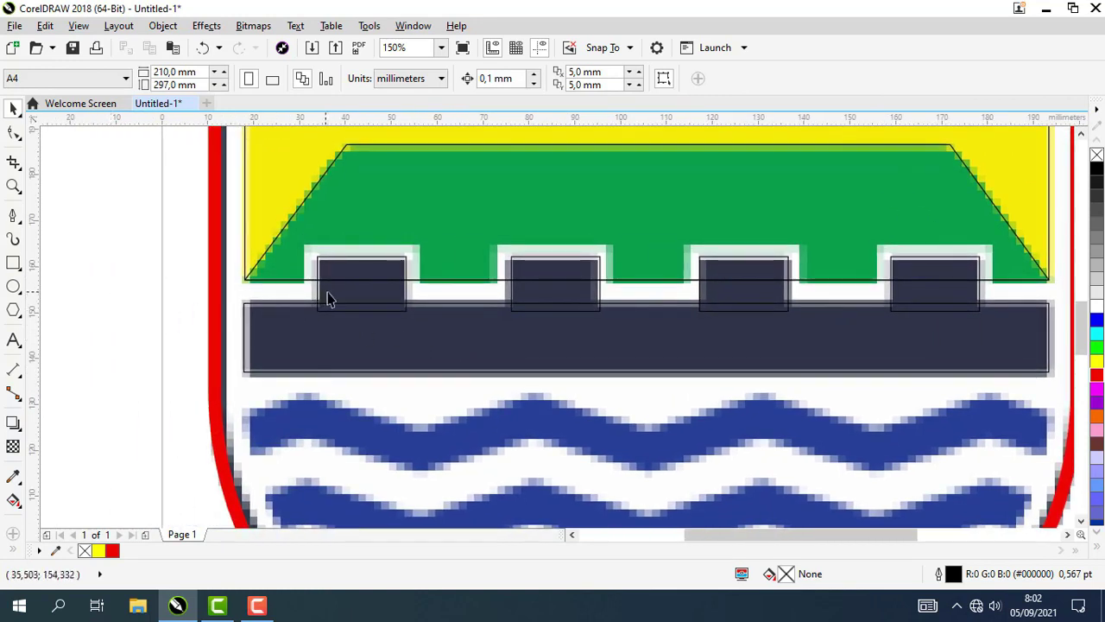
scroll(327, 298, up, 2)
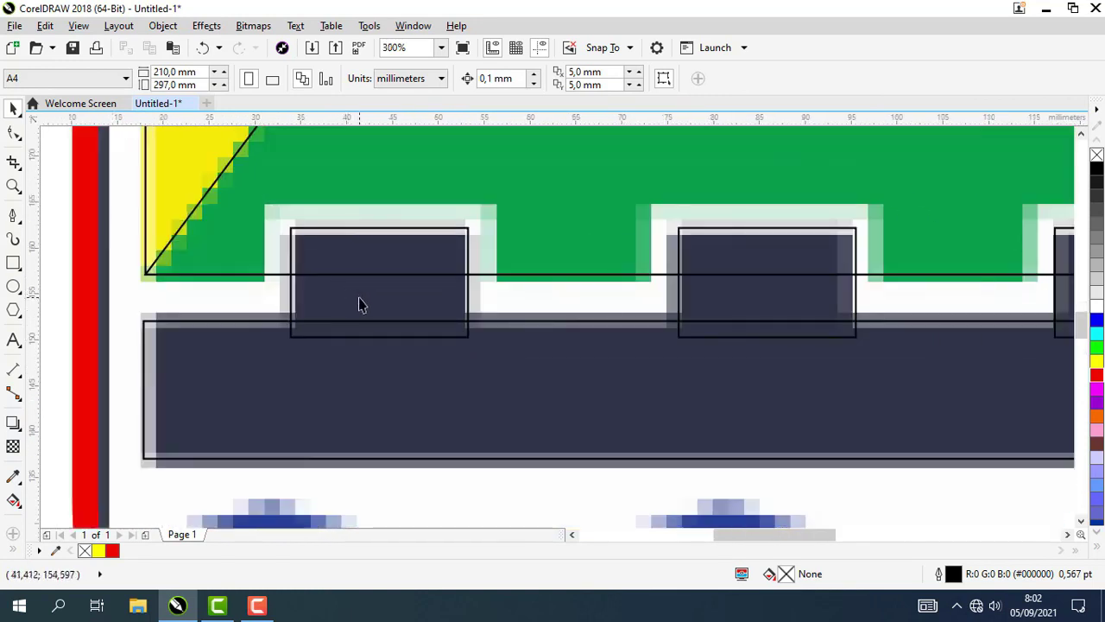
click(380, 306)
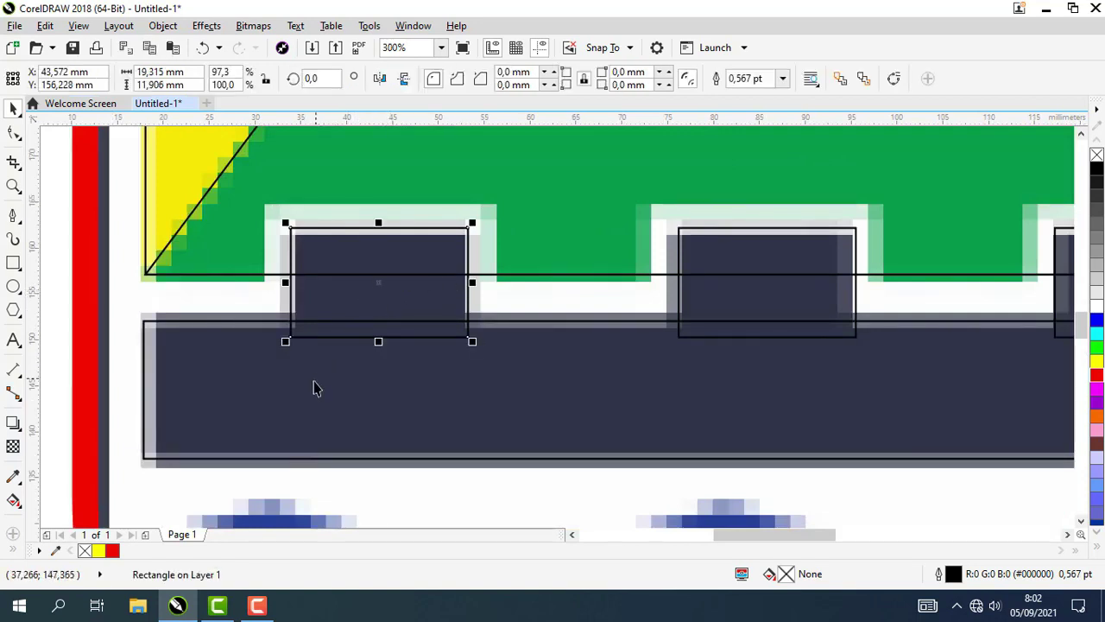
key(shift)
shift+click(396, 394)
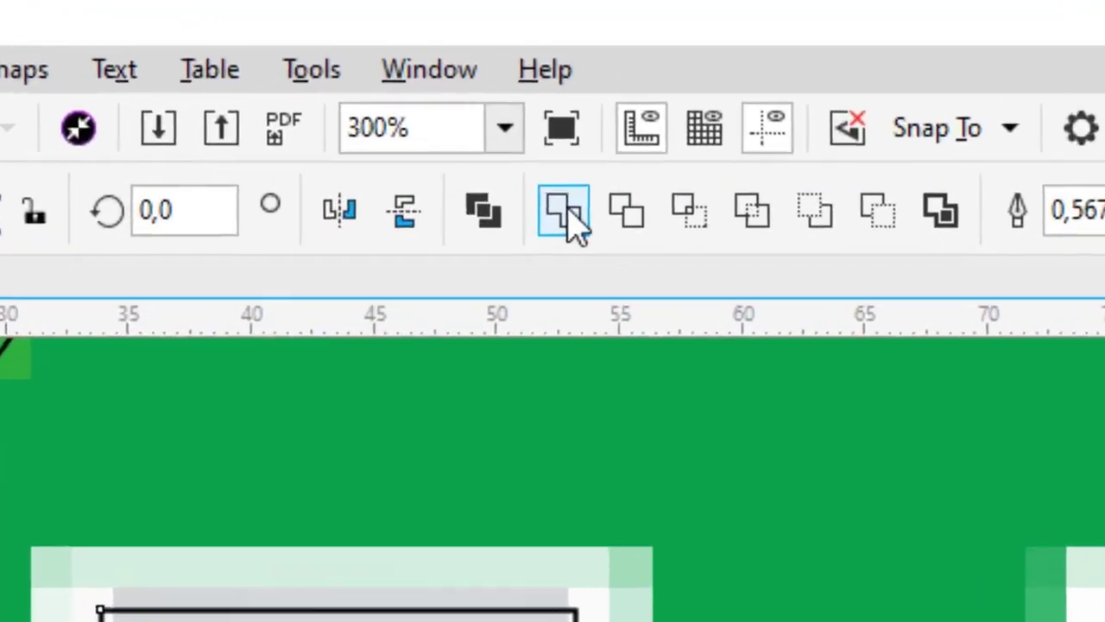
click(465, 79)
Weld the second, third and fourth battlement rectangles one by one to the bar shape.
click(251, 283)
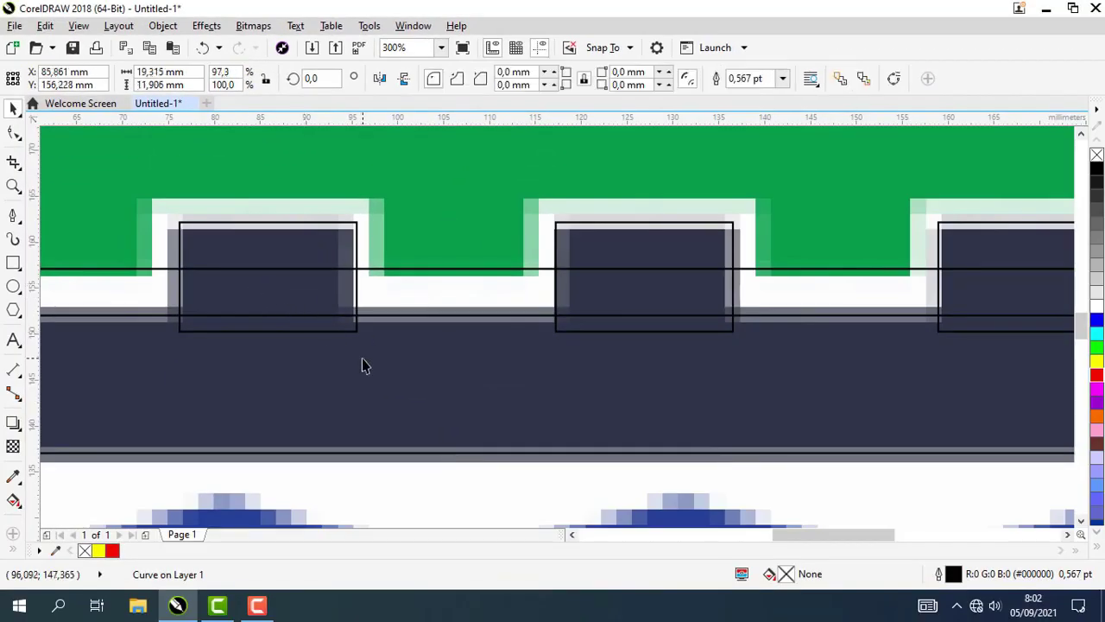
scroll(362, 364, down, 2)
shift+click(316, 371)
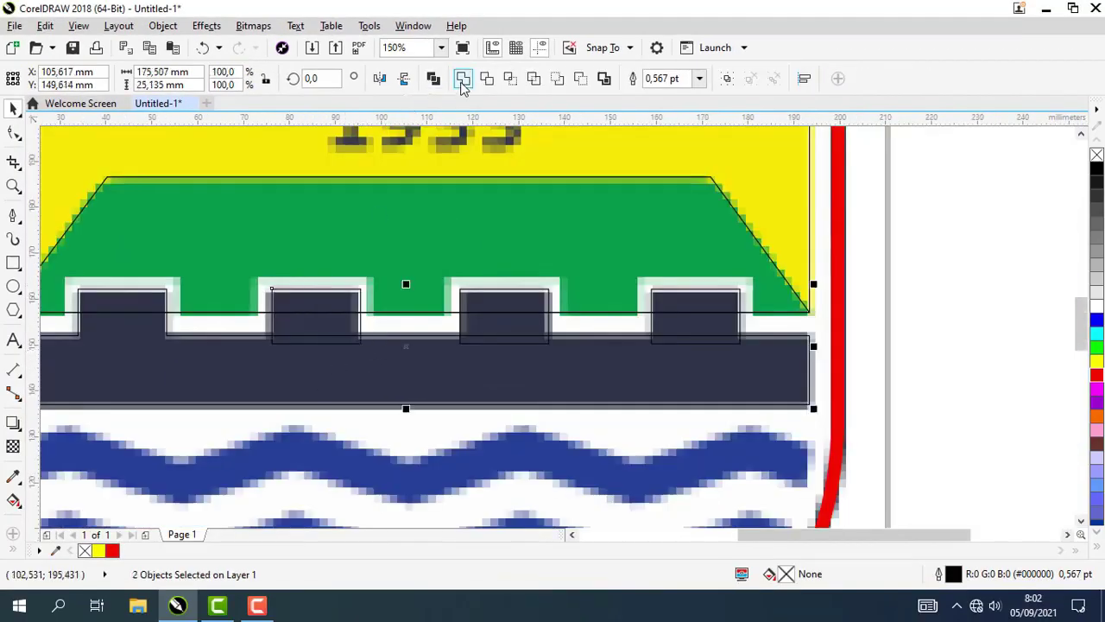
click(464, 79)
click(516, 325)
shift+click(540, 371)
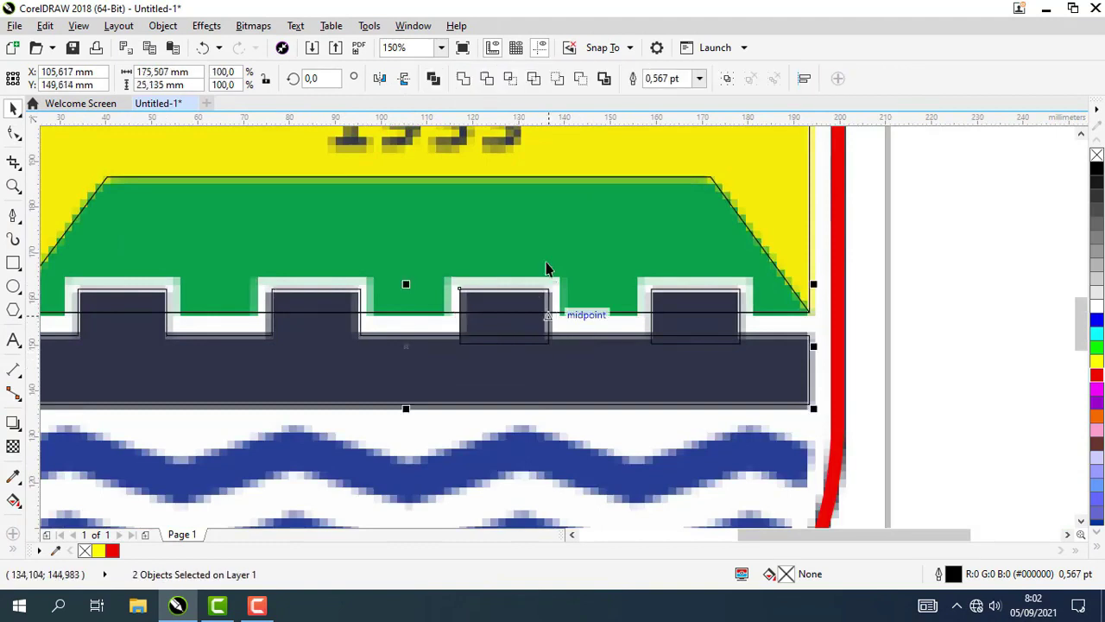
click(463, 80)
click(711, 323)
shift+click(708, 377)
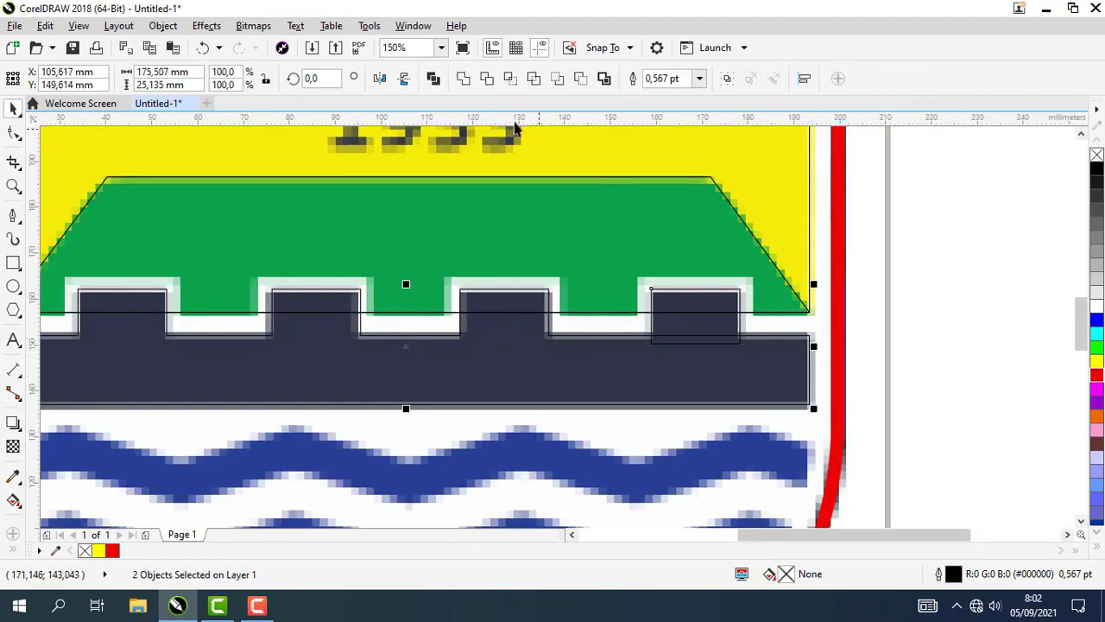
click(463, 79)
click(952, 355)
Draw a rectangle about 25.5 × 11.2 mm along the outer edge of the white border around the first battlement.
scroll(343, 338, left, 3)
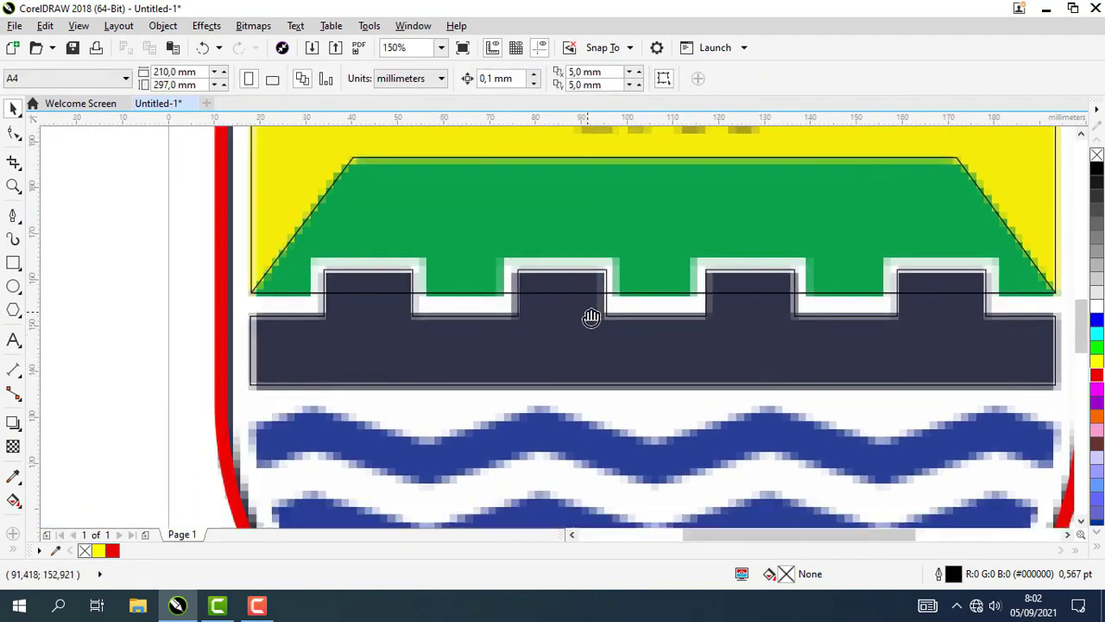
scroll(369, 277, down, 1)
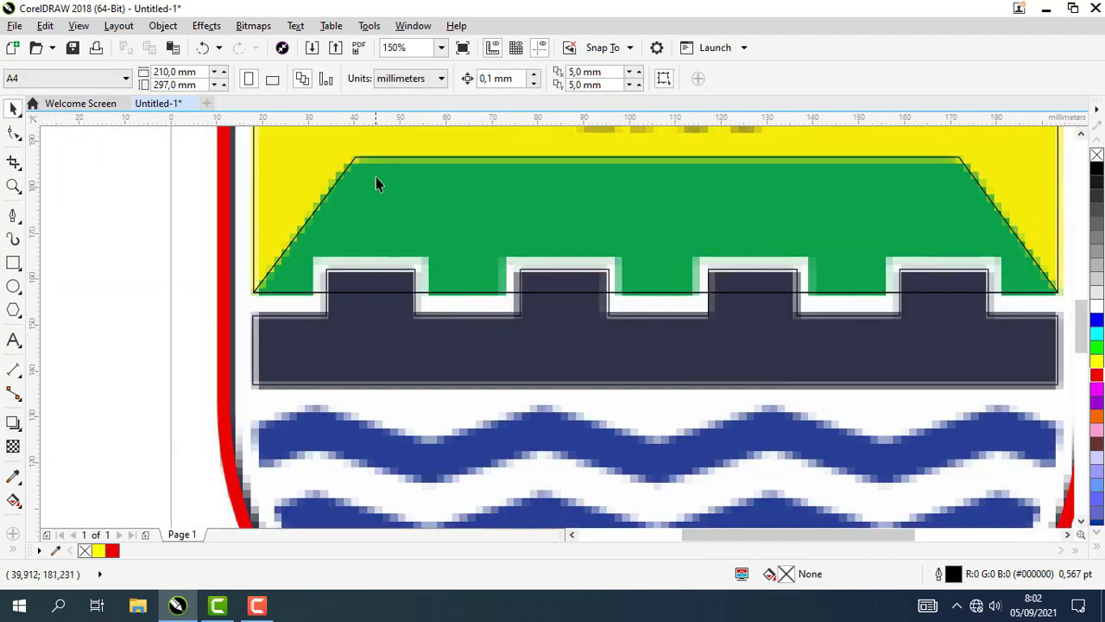
click(14, 263)
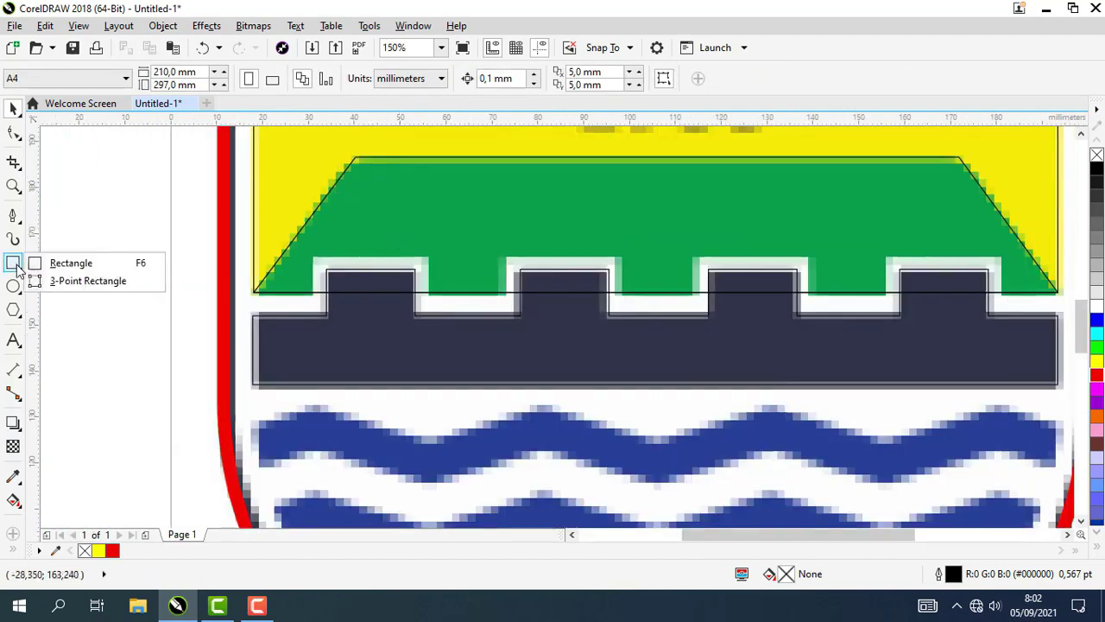
click(52, 263)
scroll(335, 273, up, 1)
drag(334, 272, 455, 349)
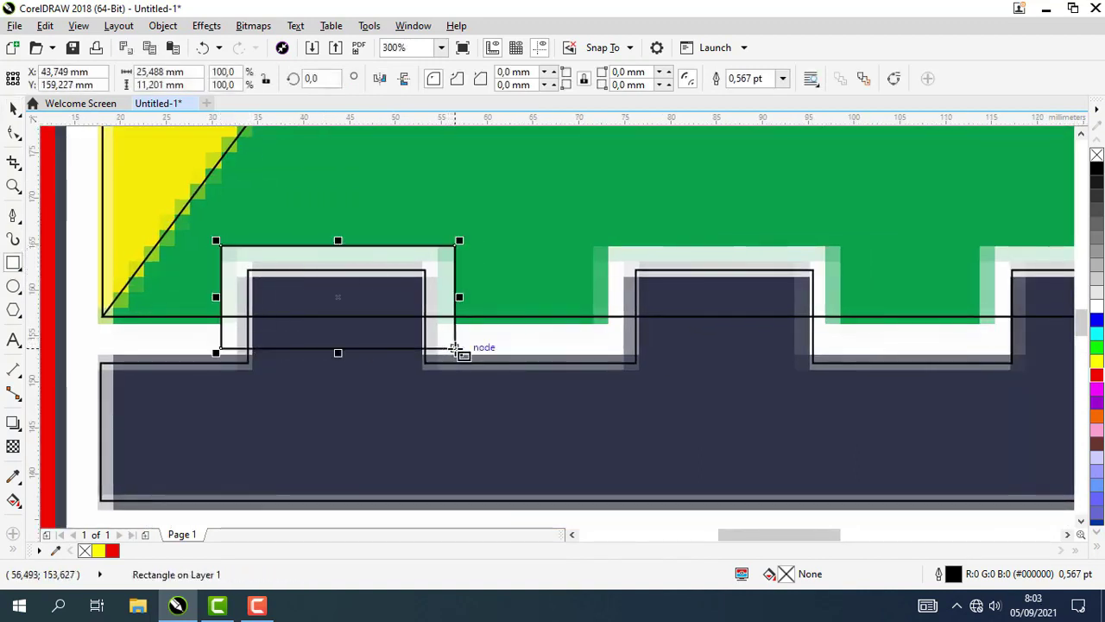
Copy the border rectangle horizontally around the second, third and fourth battlements.
click(13, 108)
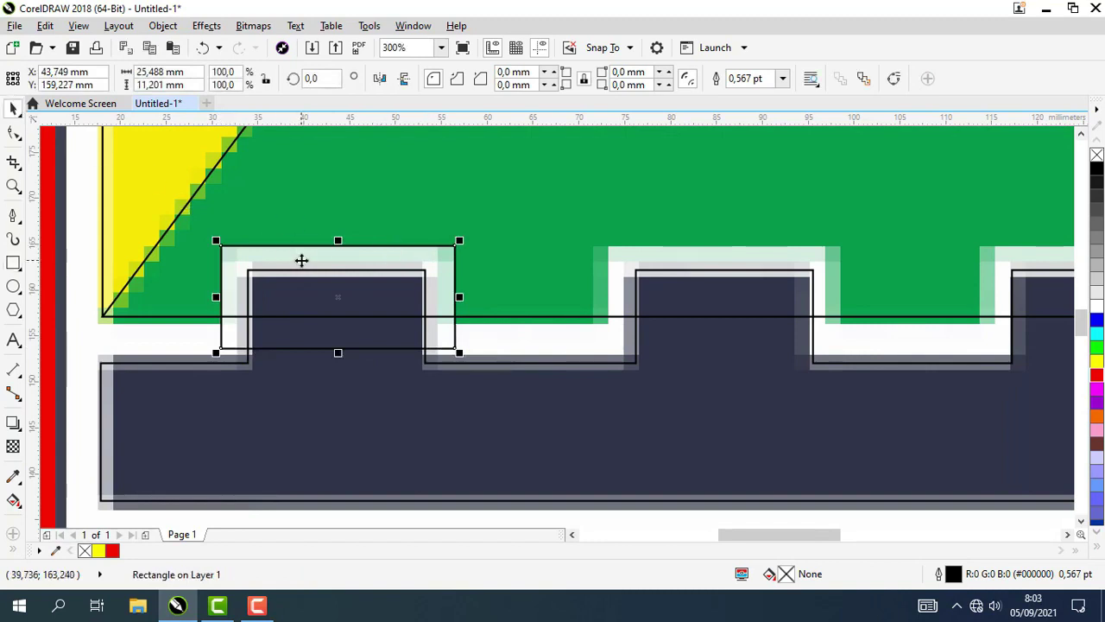
scroll(335, 322, right, 1)
drag(291, 296, 676, 320)
drag(735, 346, 120, 352)
drag(59, 302, 816, 309)
scroll(816, 309, down, 2)
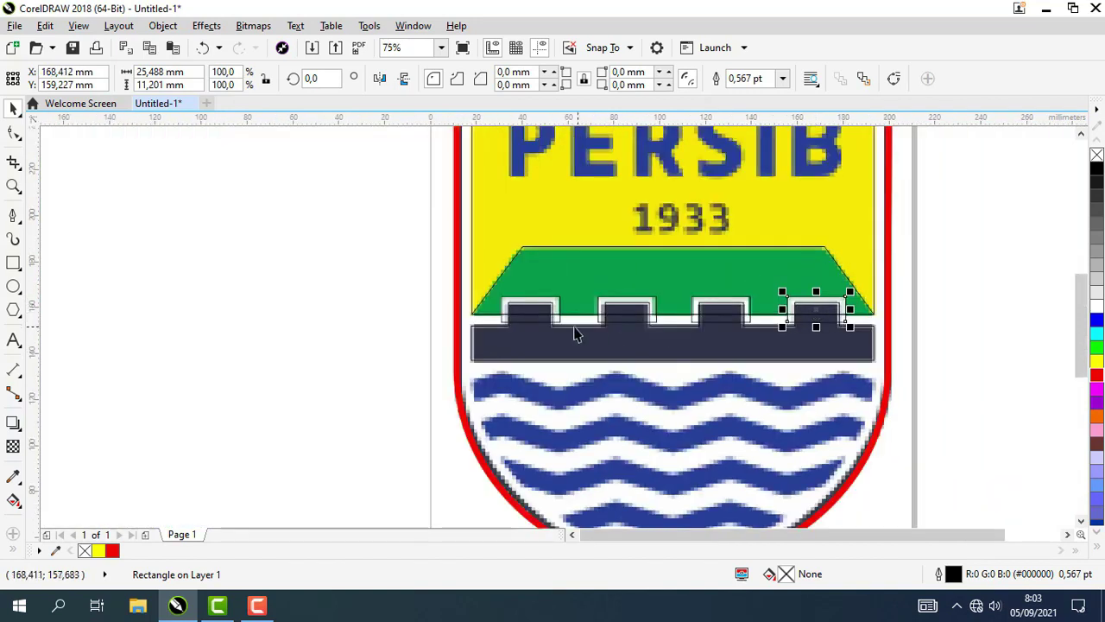
scroll(382, 345, up, 1)
click(193, 320)
Cut the first border rectangle out of the green trapezoid with Back minus front.
scroll(491, 319, up, 1)
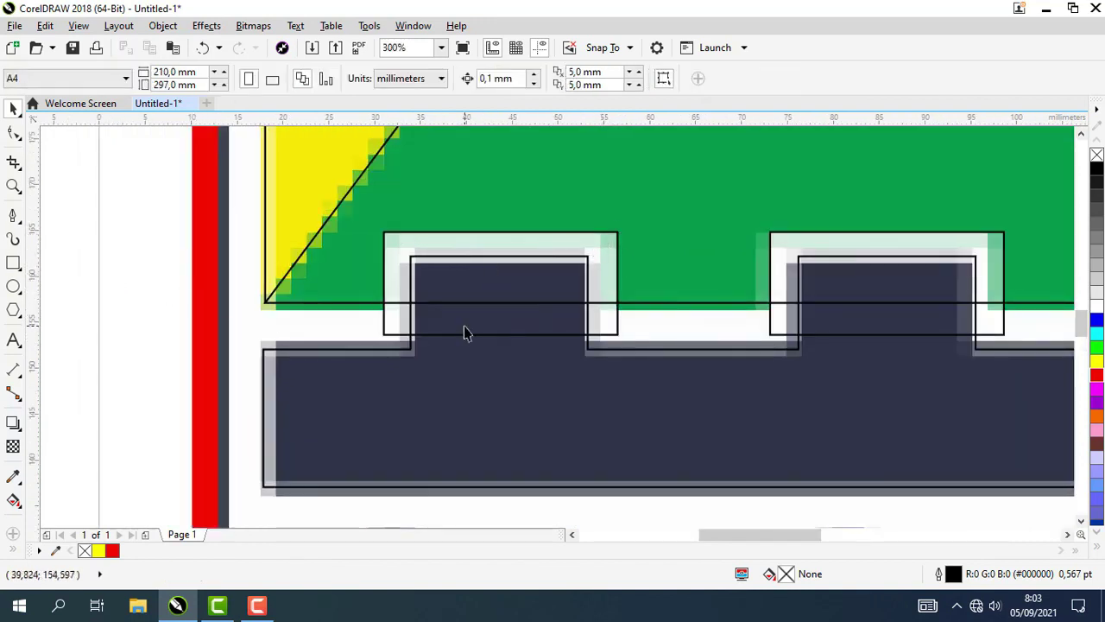
click(386, 324)
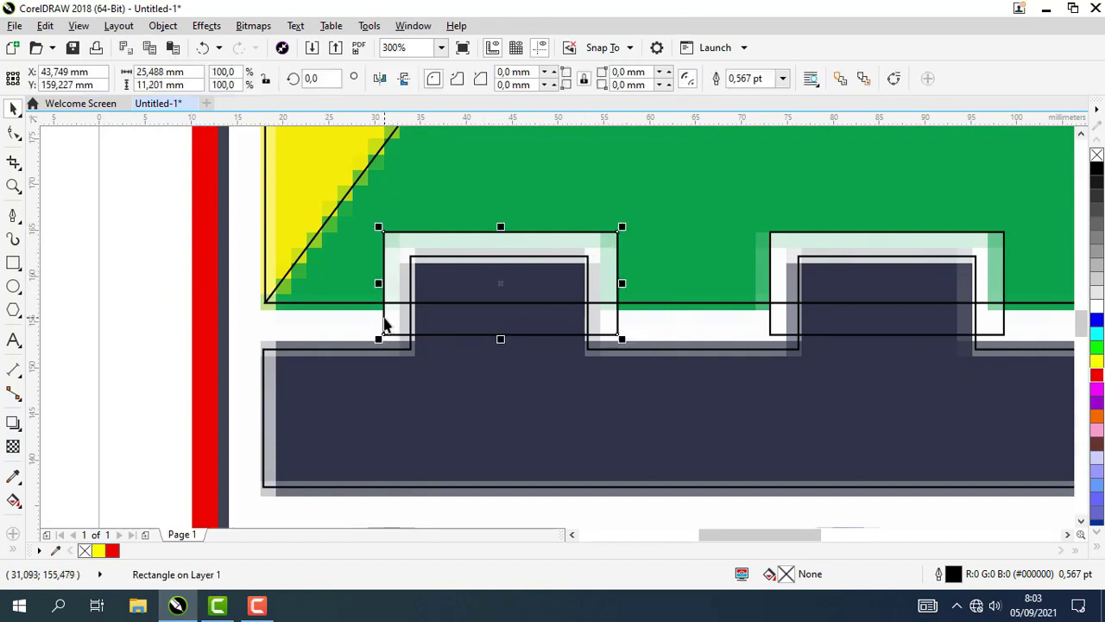
scroll(486, 285, up, 1)
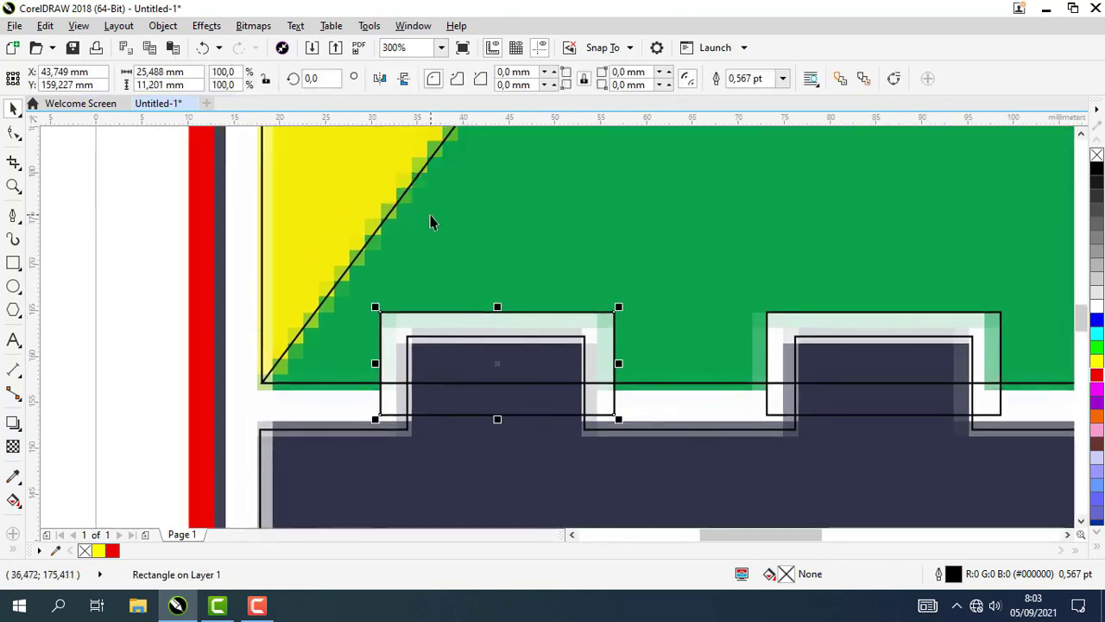
shift+click(433, 188)
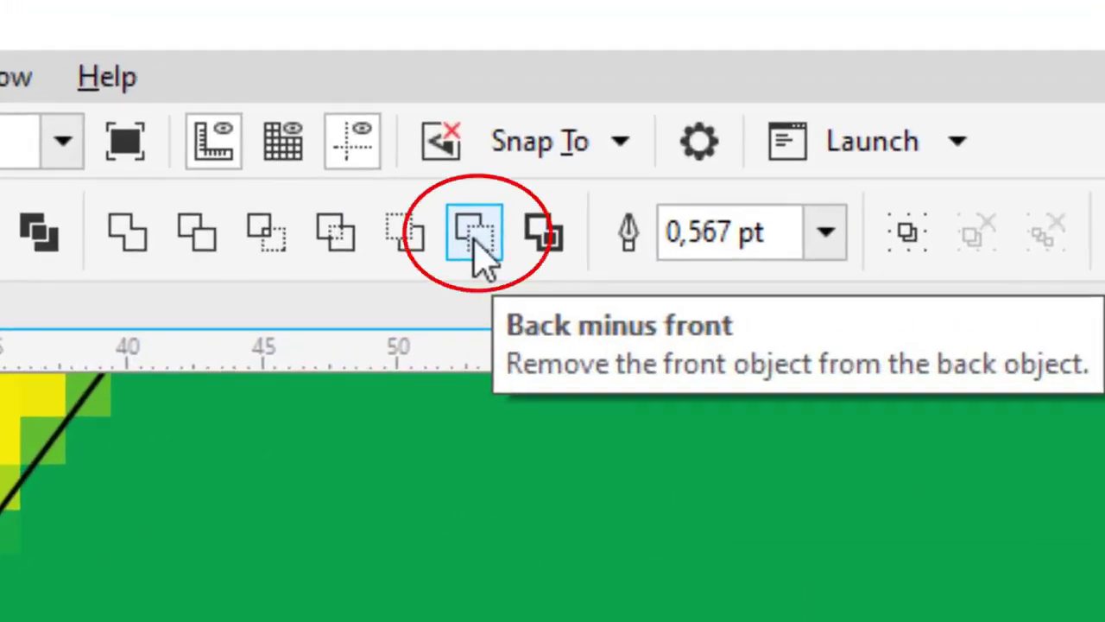
click(475, 244)
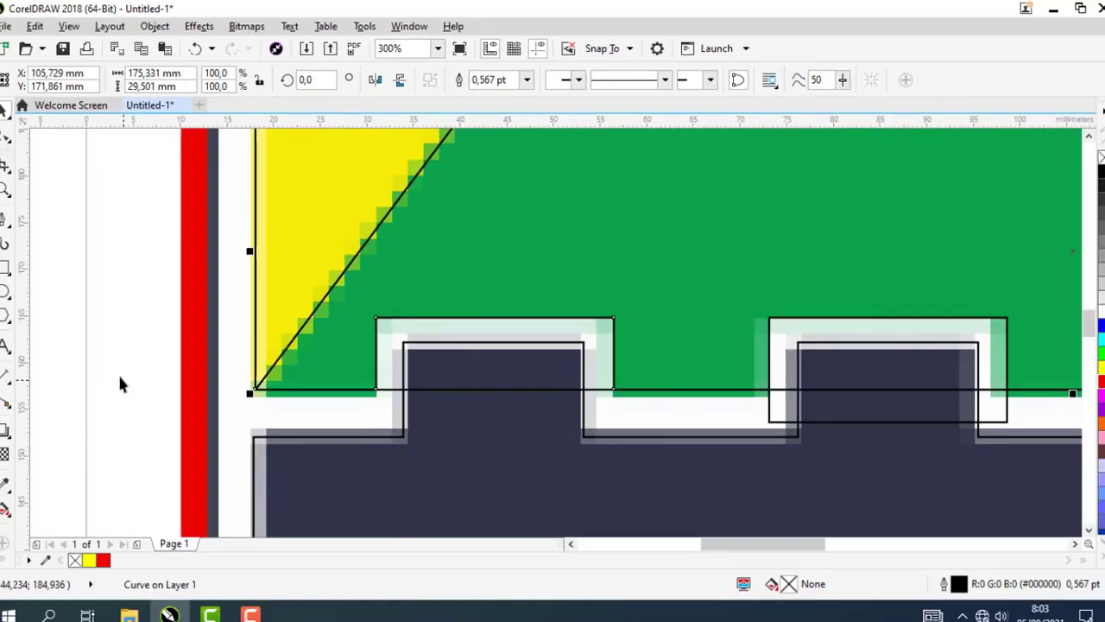
click(118, 383)
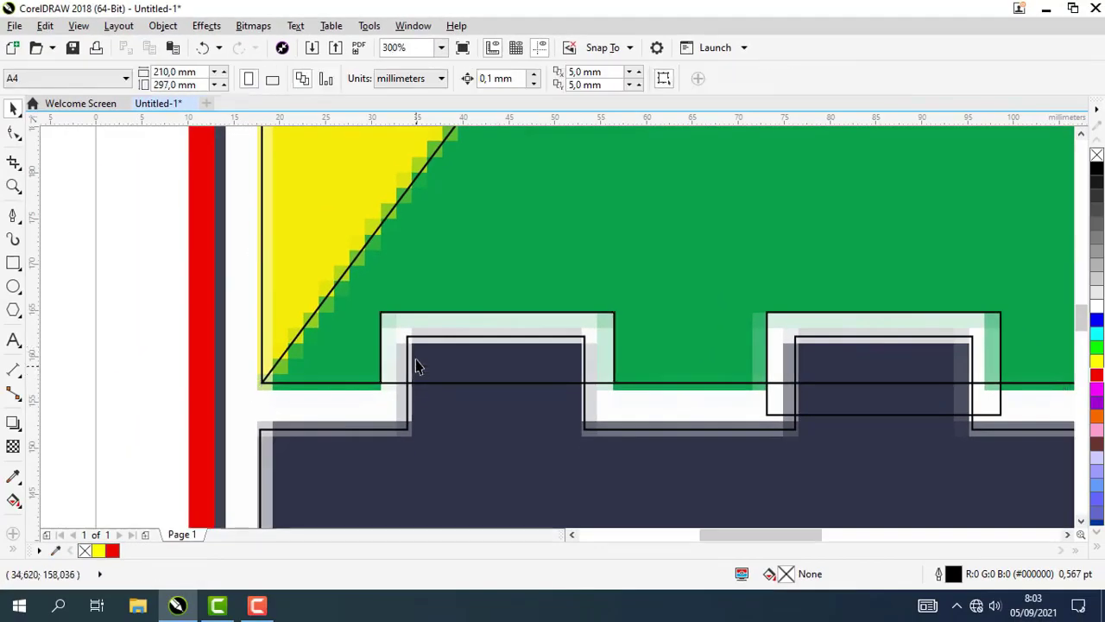
click(416, 366)
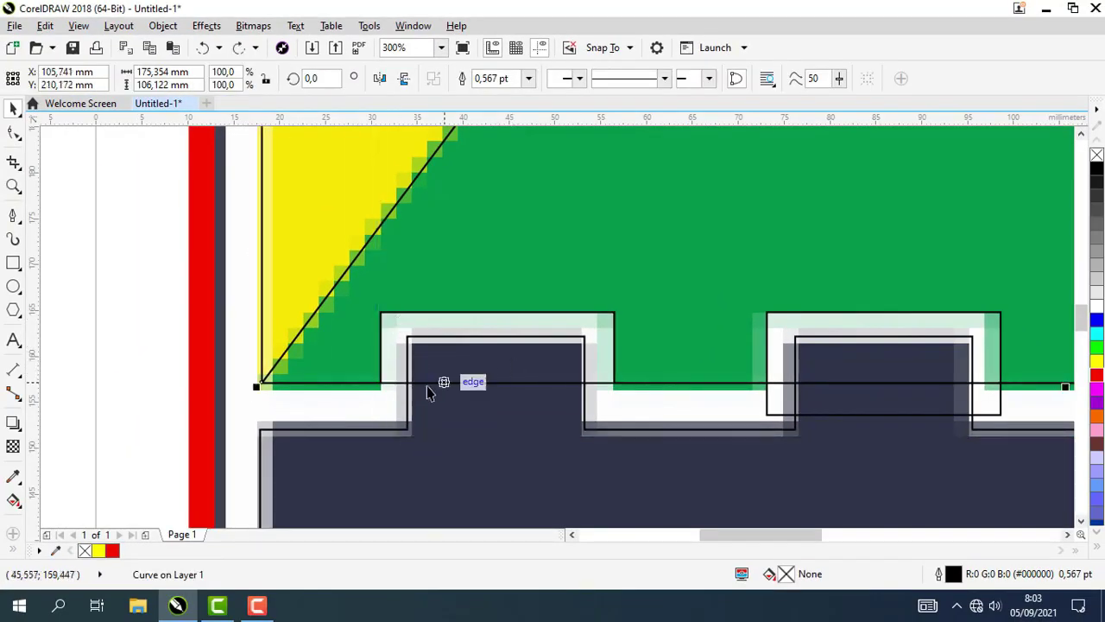
scroll(407, 384, down, 1)
click(172, 349)
Cut the second border rectangle out of the green trapezoid with Back minus front.
drag(225, 335, 178, 318)
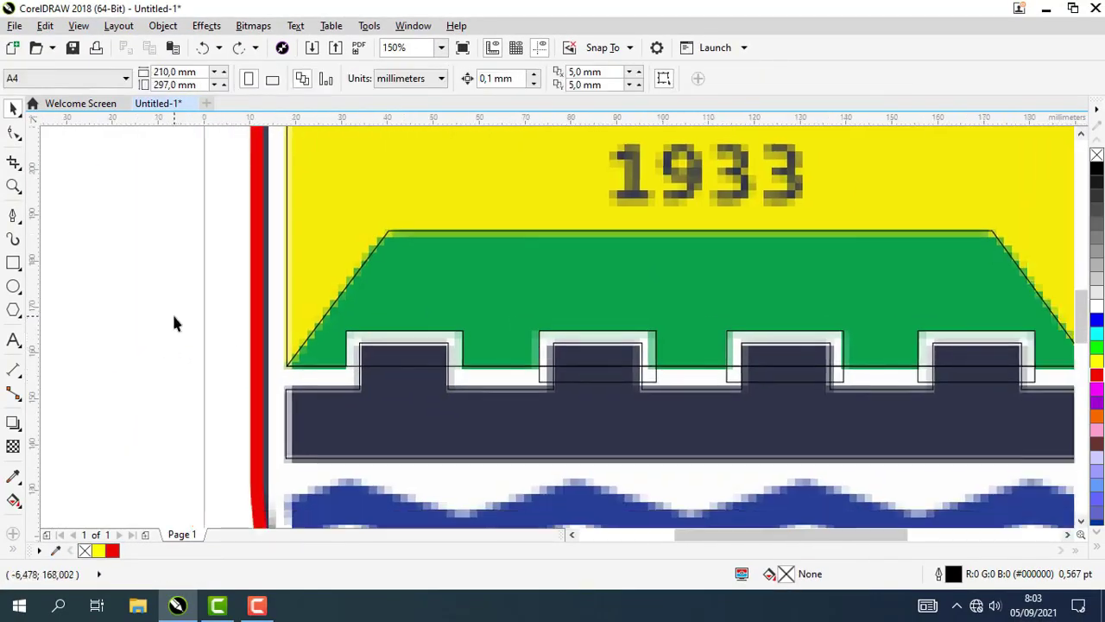
scroll(588, 378, up, 1)
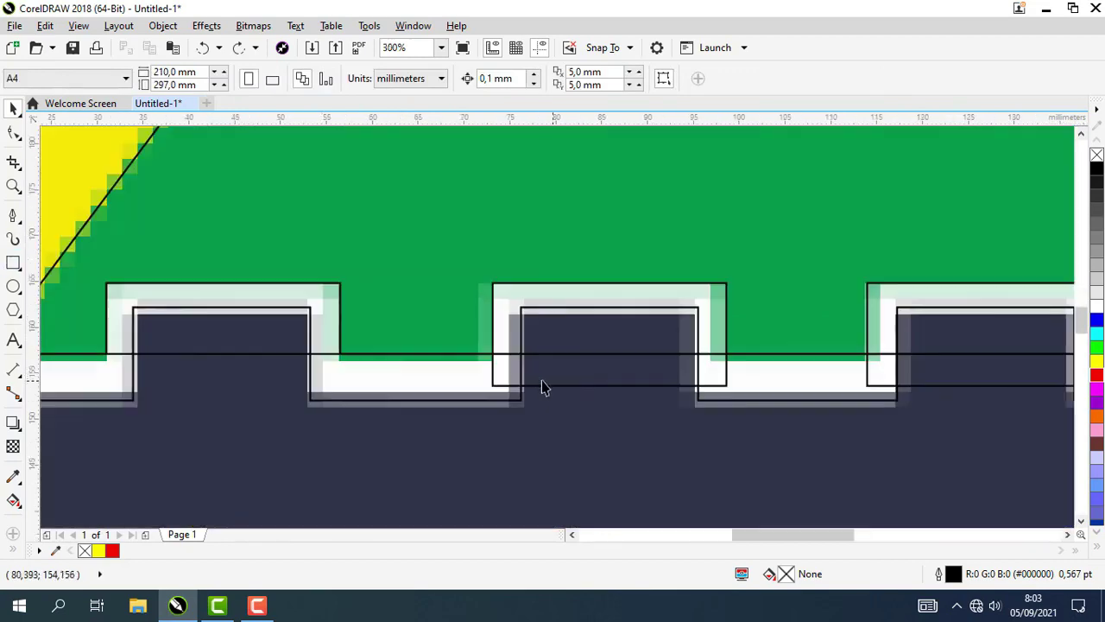
click(494, 381)
scroll(484, 336, down, 1)
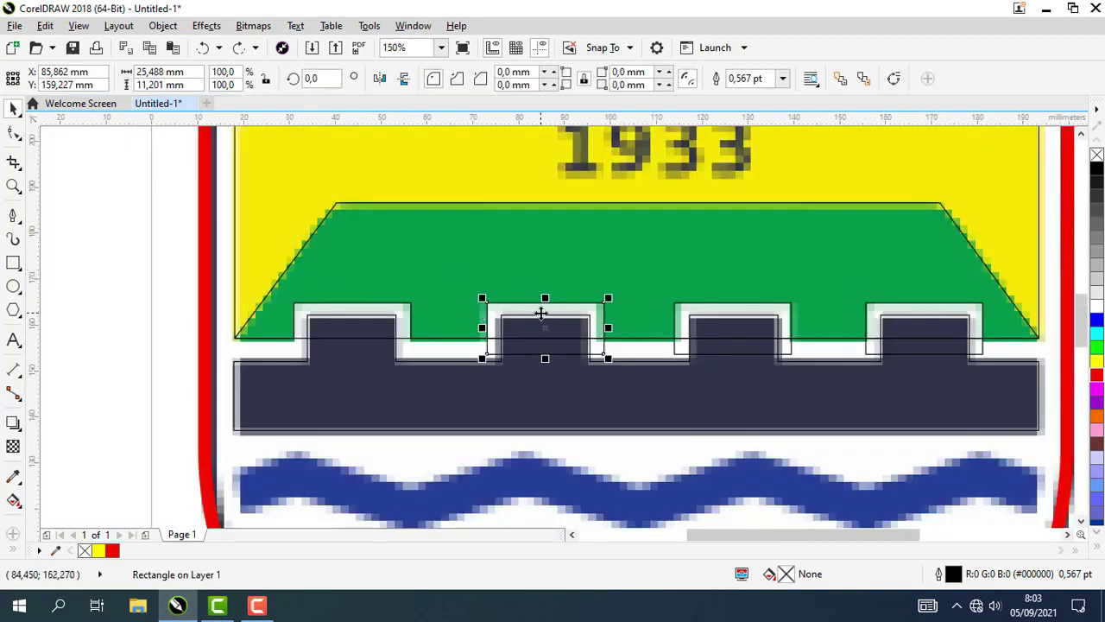
scroll(540, 313, up, 1)
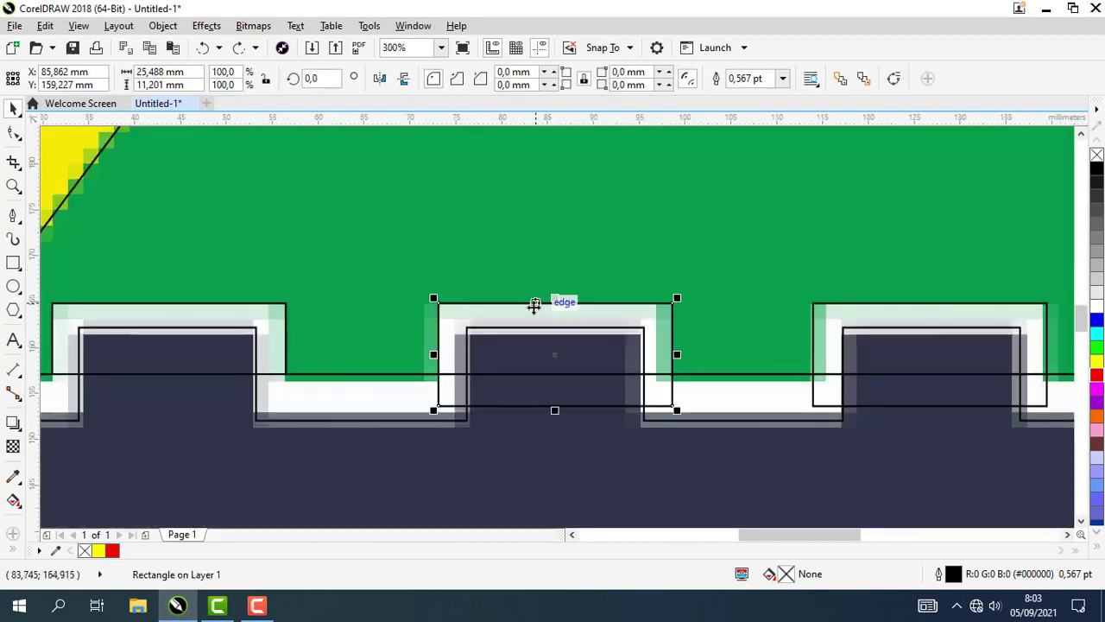
shift+click(486, 259)
scroll(496, 256, down, 2)
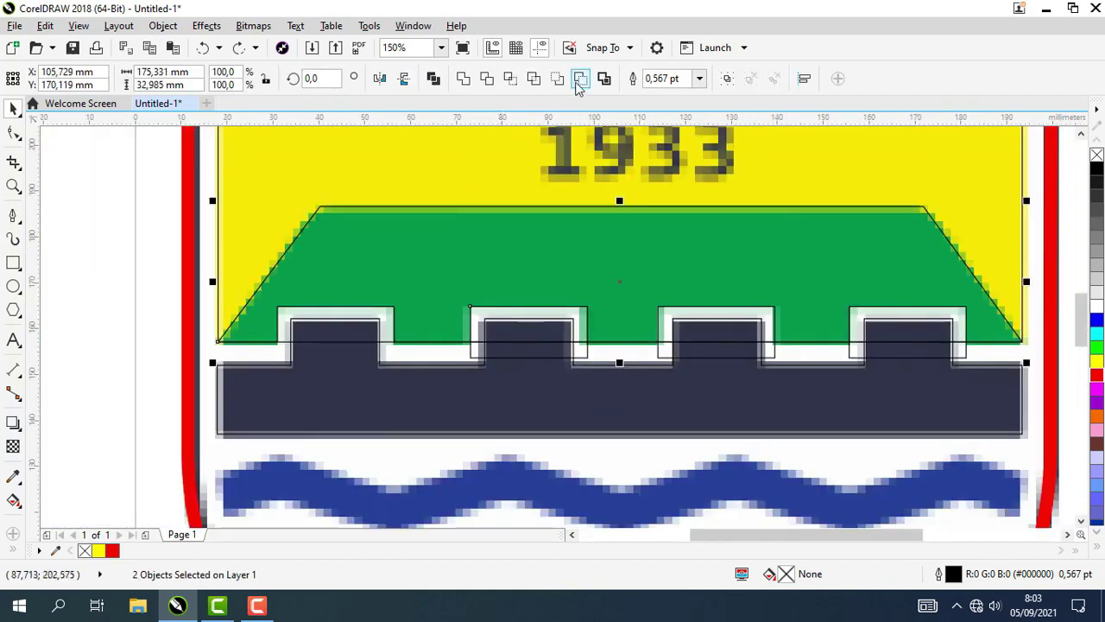
click(580, 84)
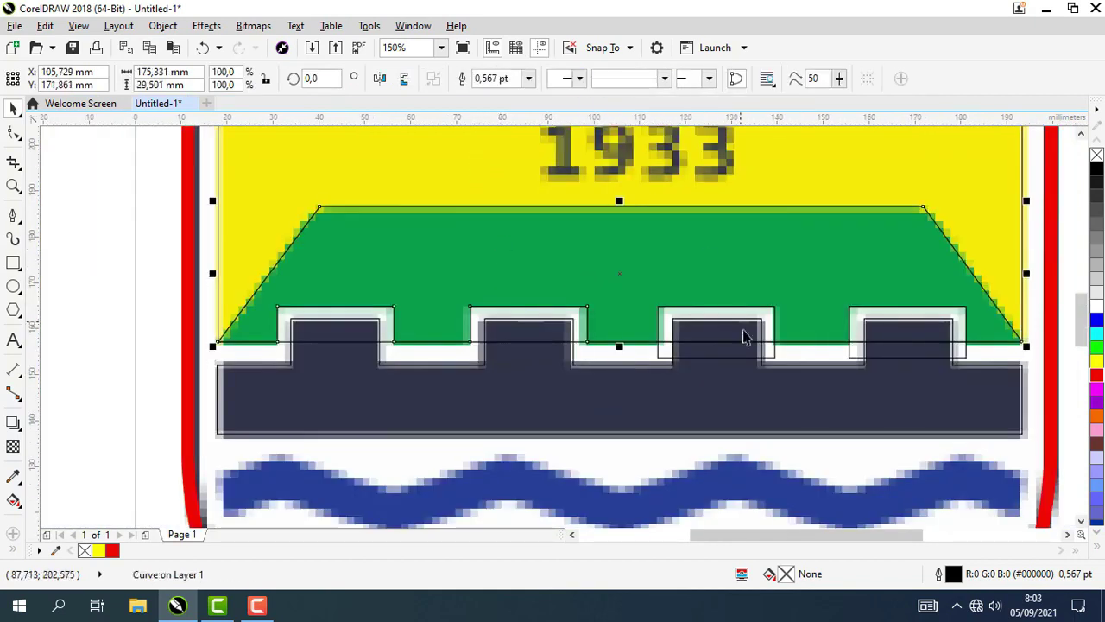
Cut the third border rectangle out of the green trapezoid with Back minus front.
scroll(624, 395, up, 2)
click(571, 385)
shift+click(610, 244)
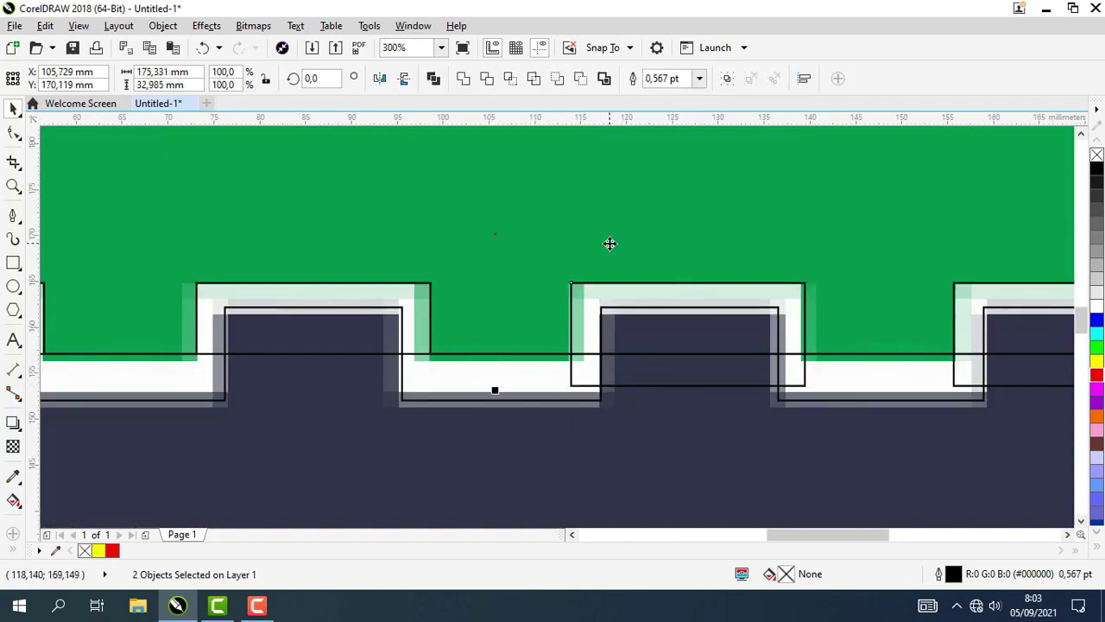
click(582, 83)
Cut the fourth border rectangle out of the green trapezoid with Back minus front.
drag(825, 283, 343, 356)
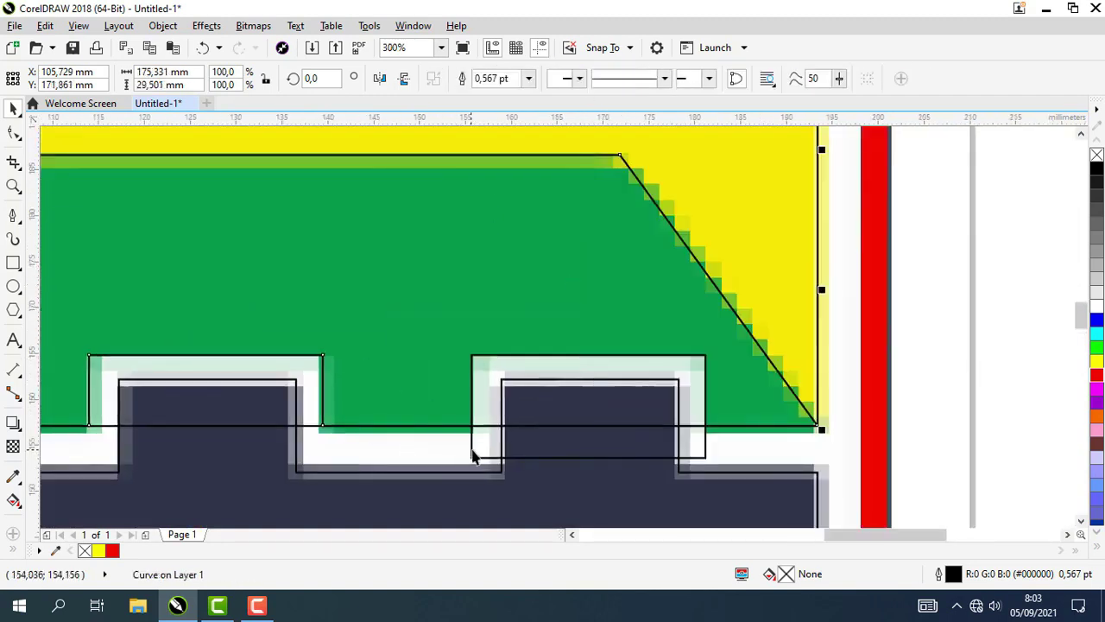
click(473, 458)
shift+click(555, 293)
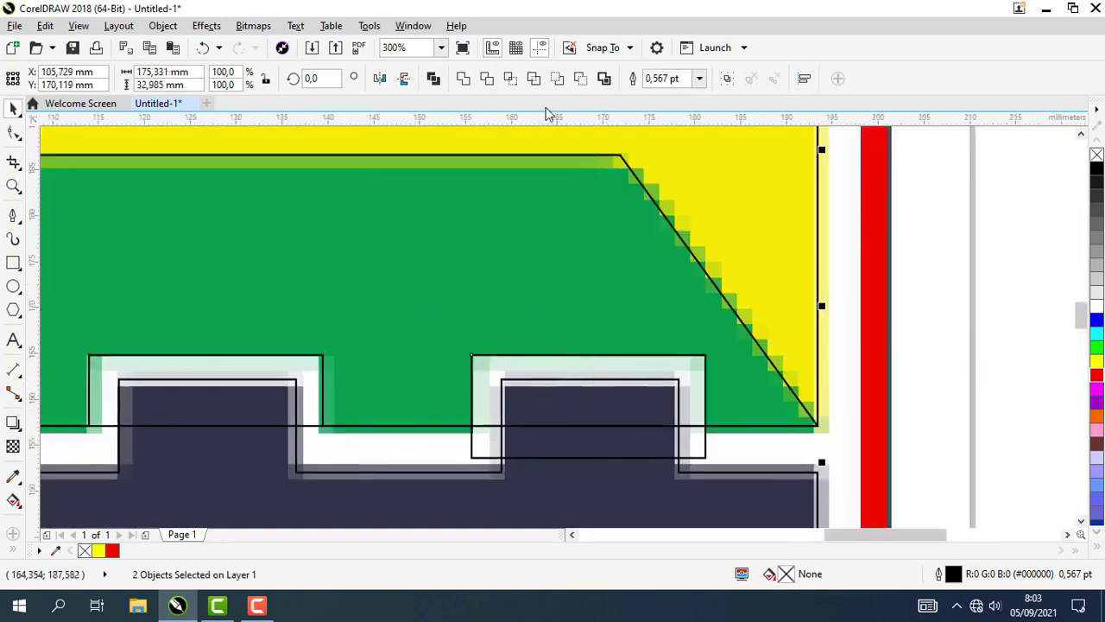
click(580, 78)
scroll(720, 285, down, 3)
click(715, 373)
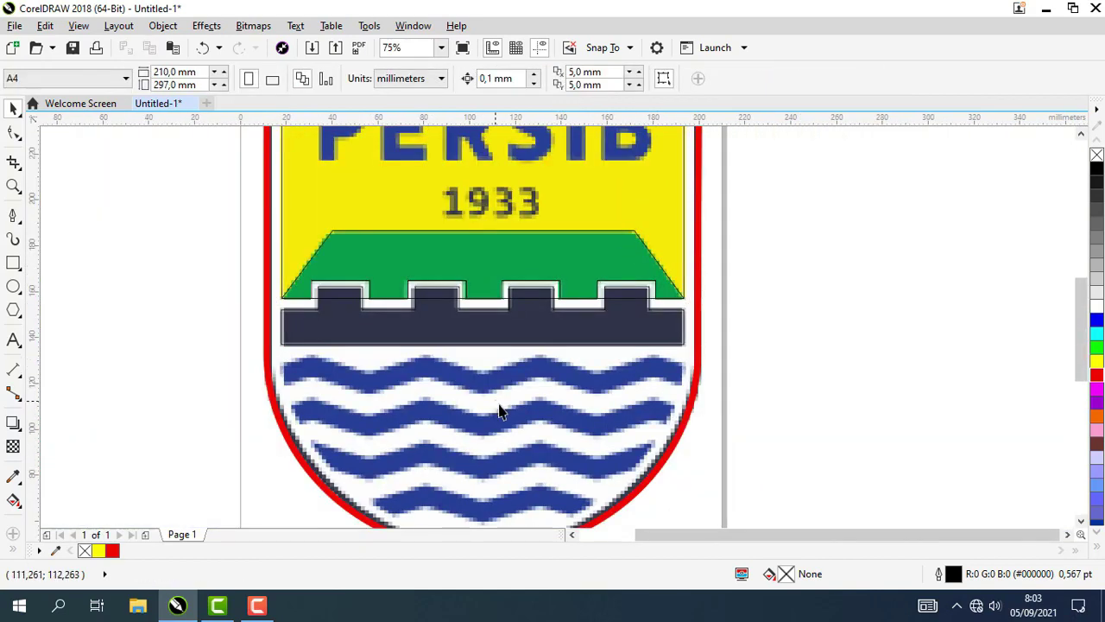
Start a Pen outline at the left end of the topmost blue wave and trace its upper edge to the second crest.
scroll(499, 412, down, 1)
scroll(570, 427, up, 1)
scroll(557, 254, down, 2)
scroll(464, 316, down, 1)
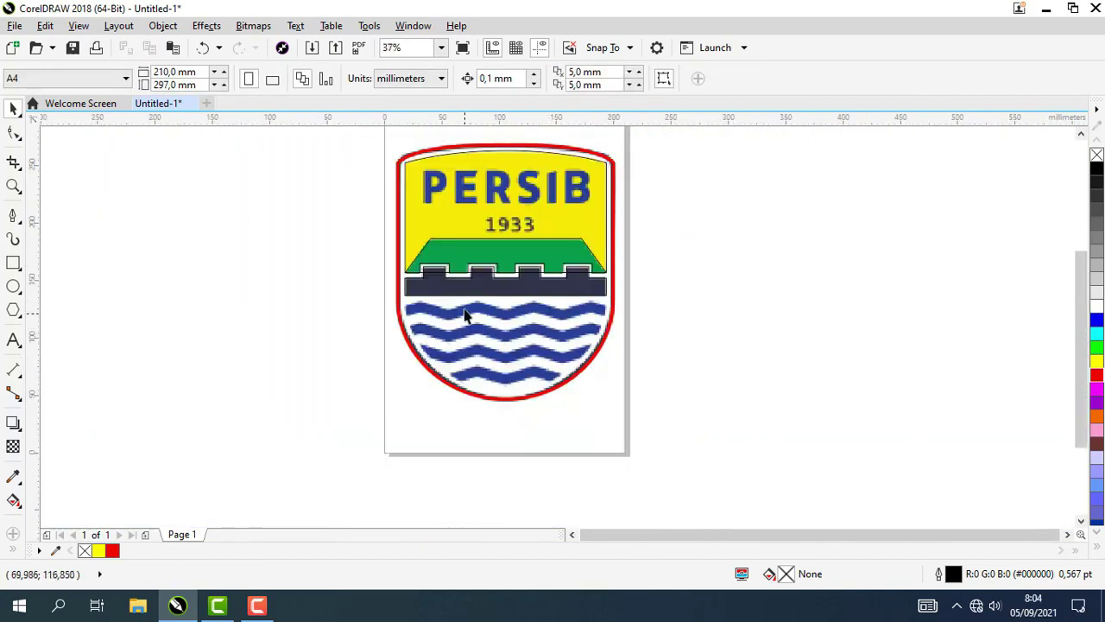
scroll(464, 316, up, 1)
drag(628, 343, 411, 400)
scroll(323, 354, up, 1)
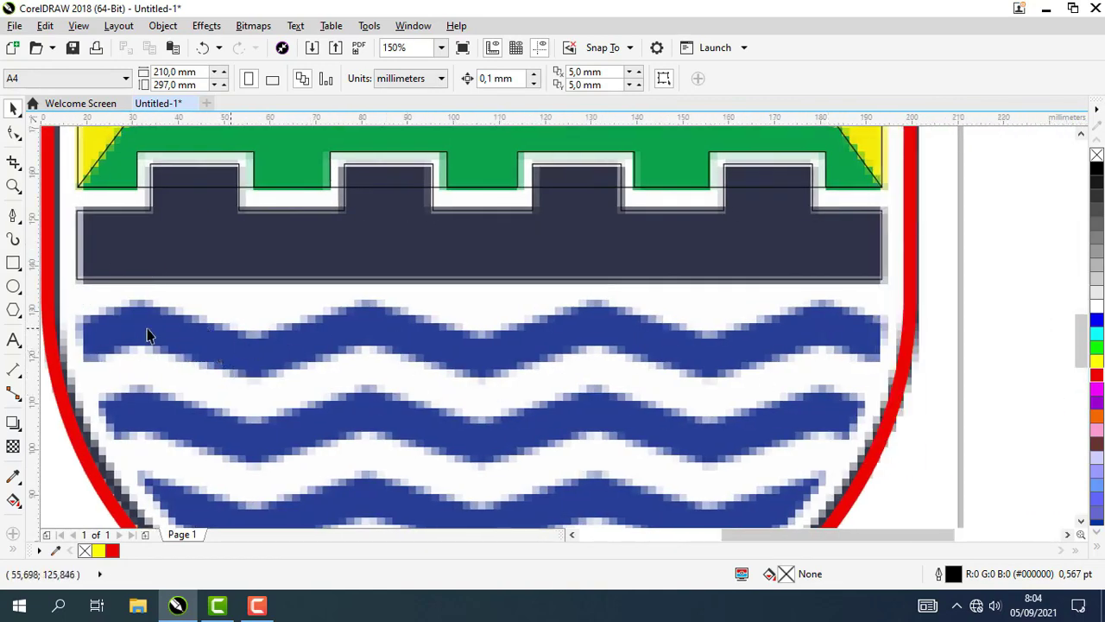
click(13, 217)
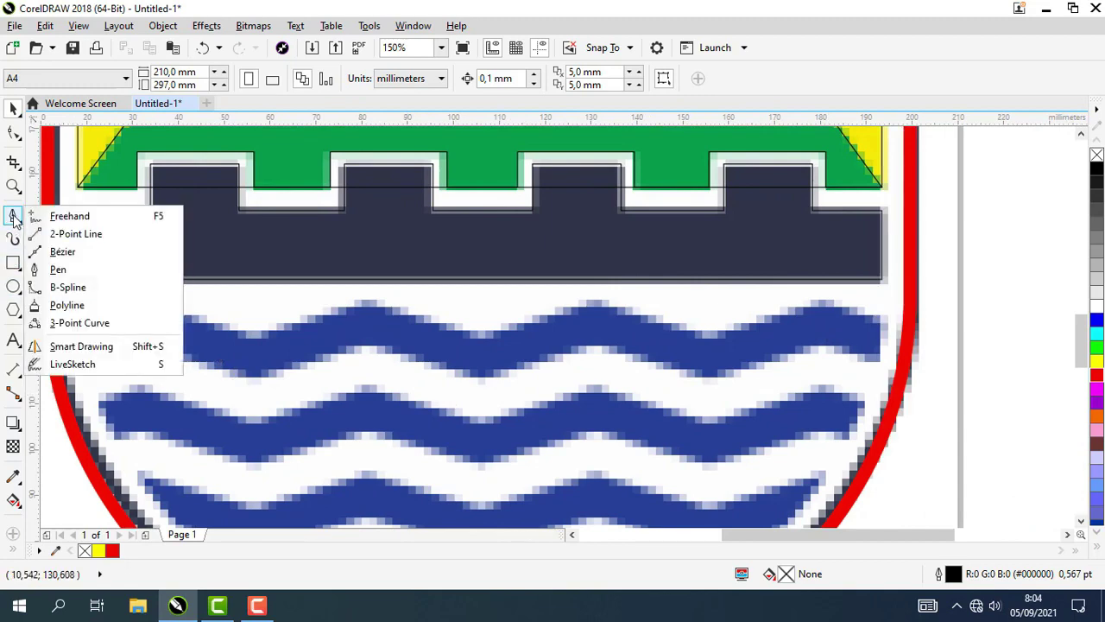
click(76, 271)
scroll(147, 365, up, 1)
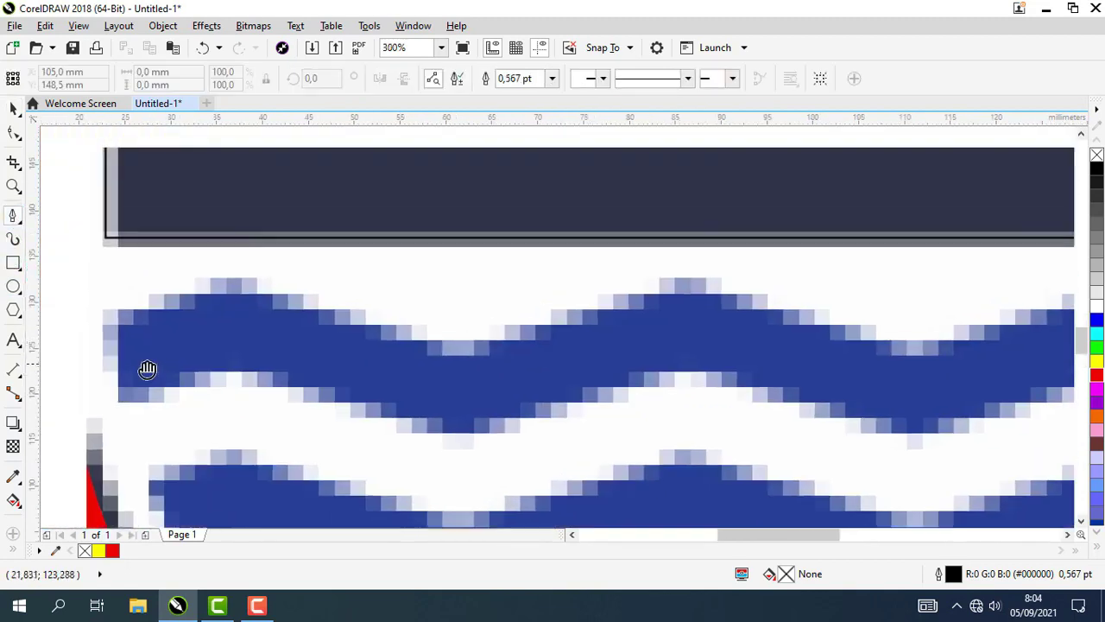
click(107, 336)
click(231, 277)
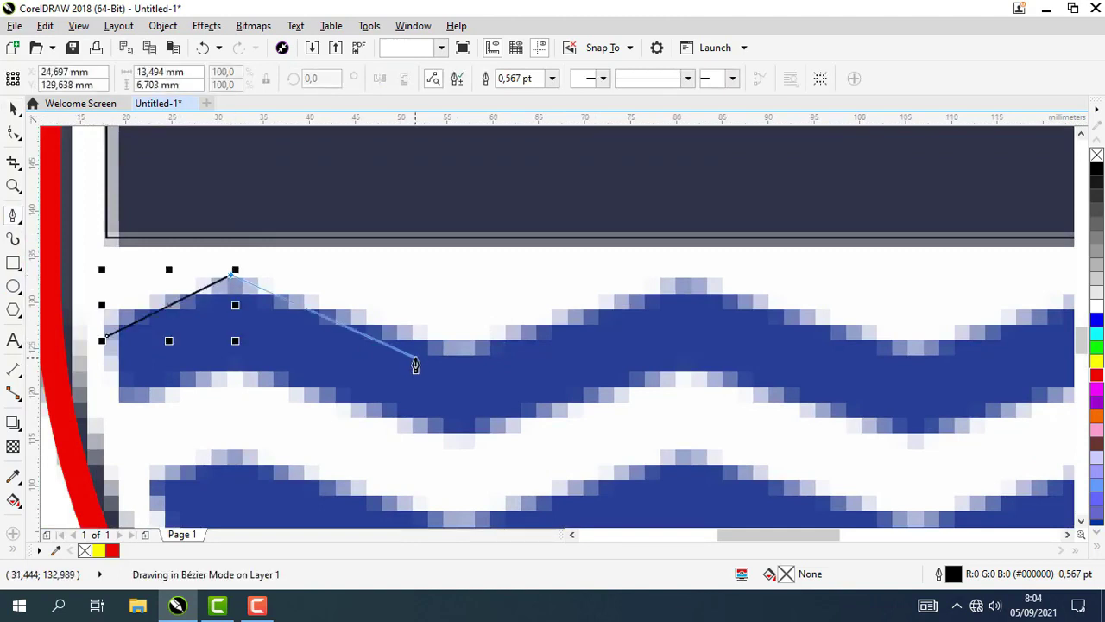
click(463, 358)
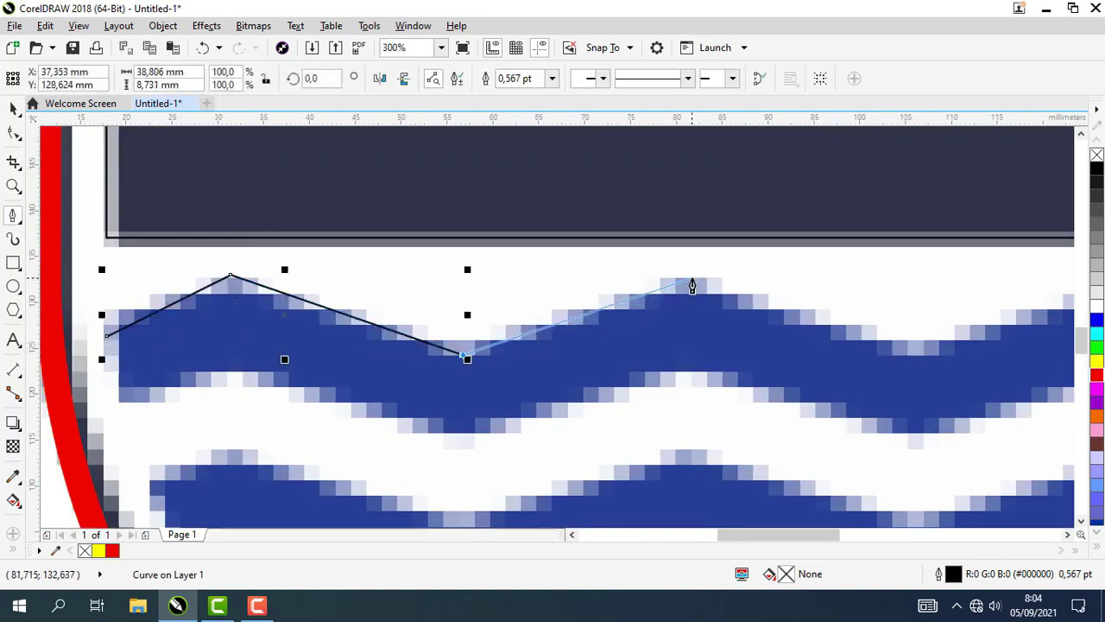
click(696, 275)
Continue the outline along the wave's upper edge from the second crest to its right end with straight segments.
scroll(454, 361, right, 5)
click(507, 349)
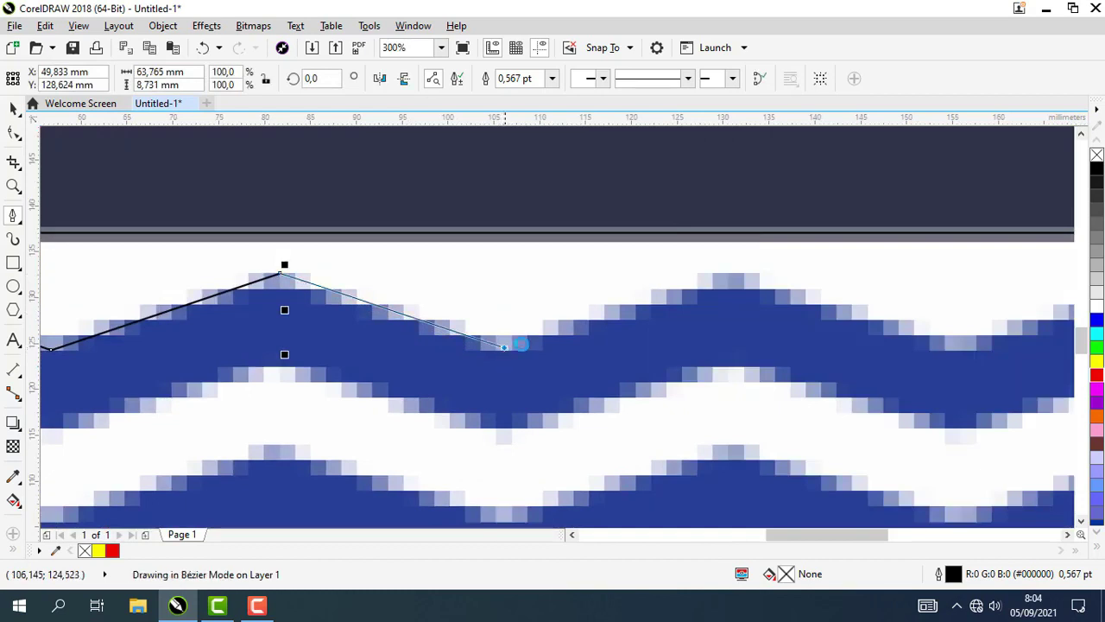
click(729, 273)
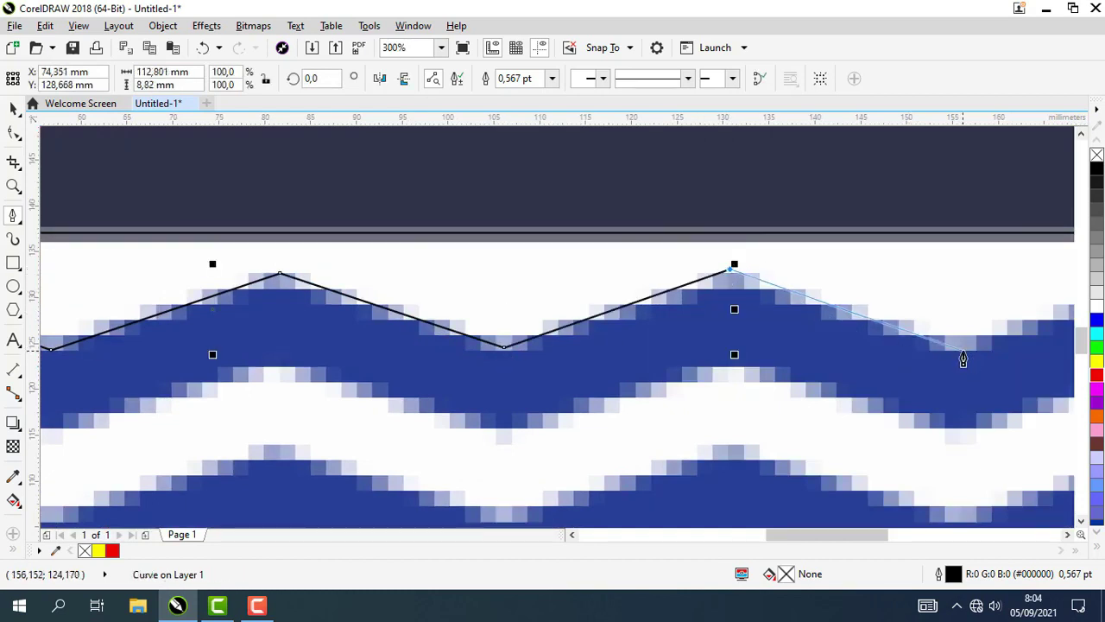
click(962, 361)
scroll(963, 361, right, 8)
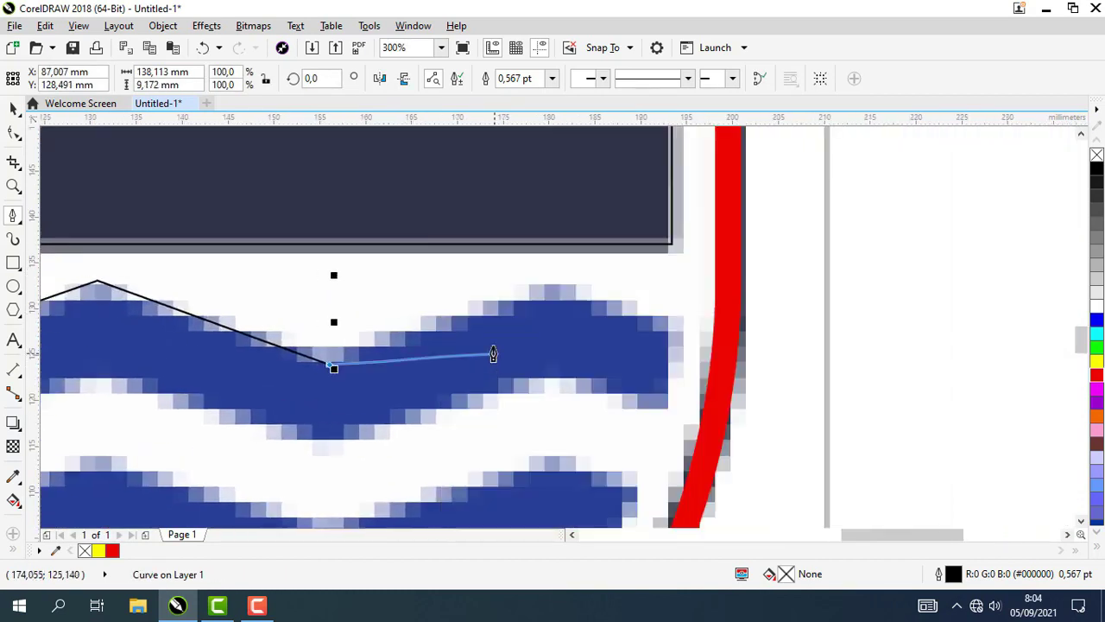
click(551, 281)
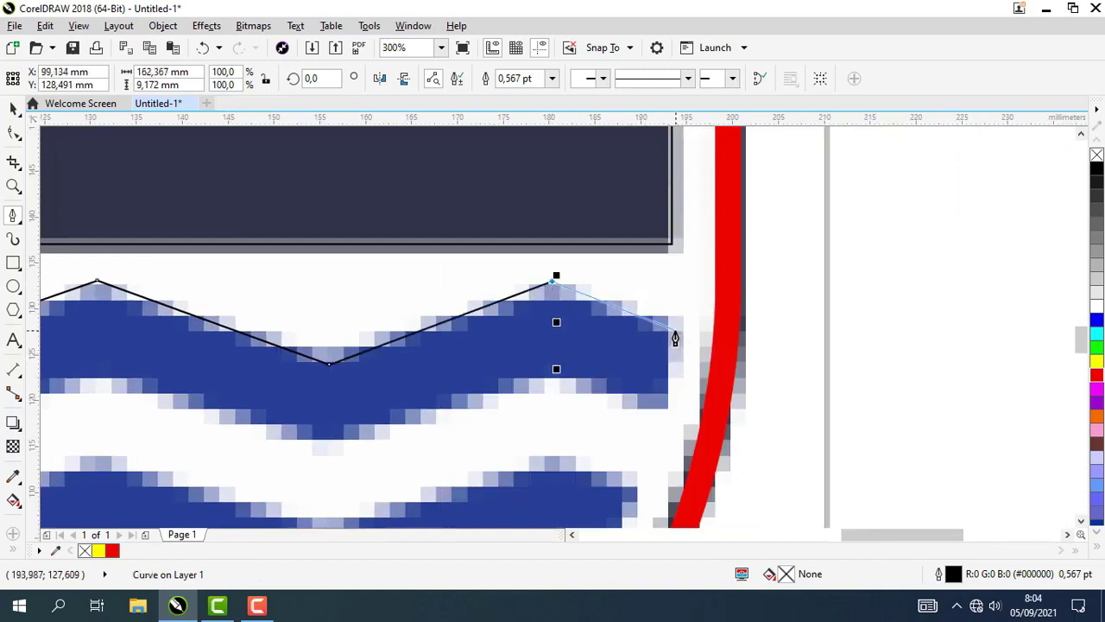
click(671, 329)
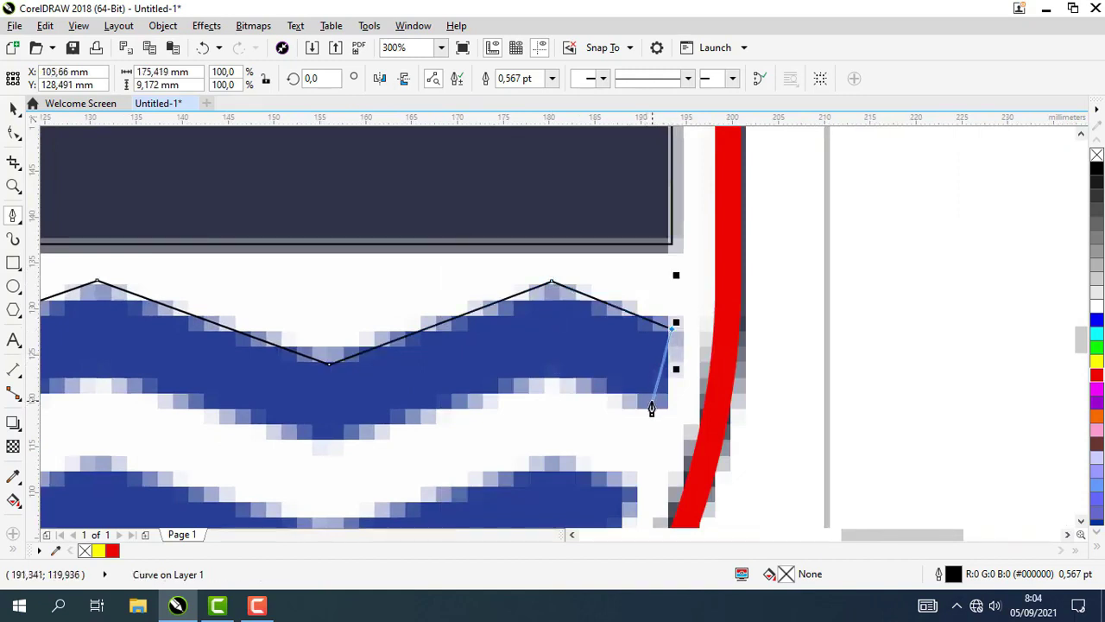
Trace the slanted right end of the top wave and its lower edge back to the middle trough.
click(645, 404)
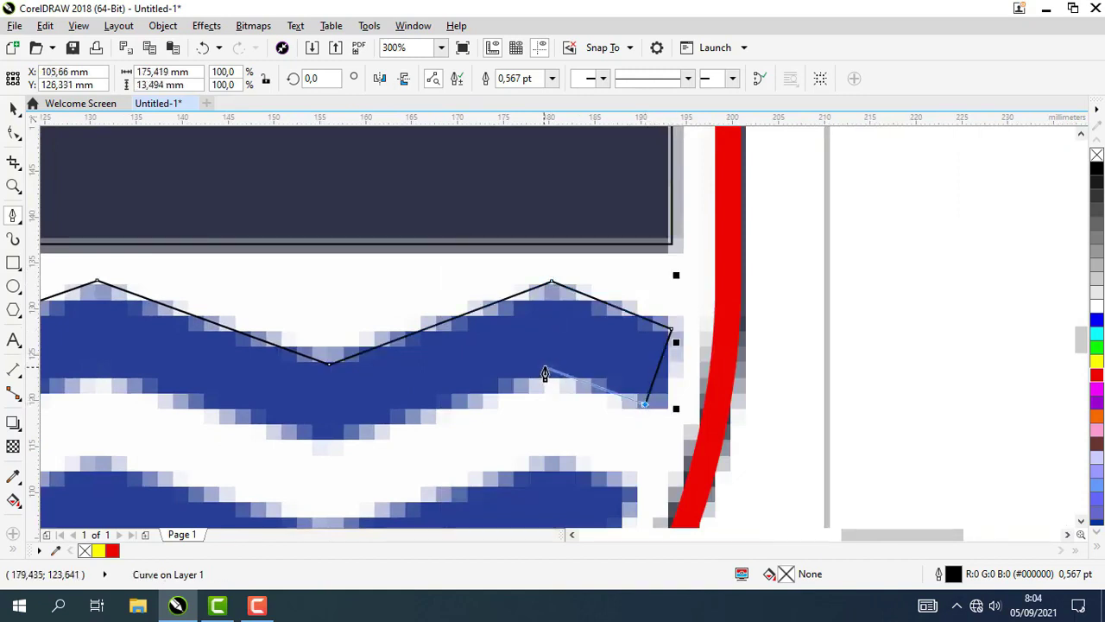
click(555, 372)
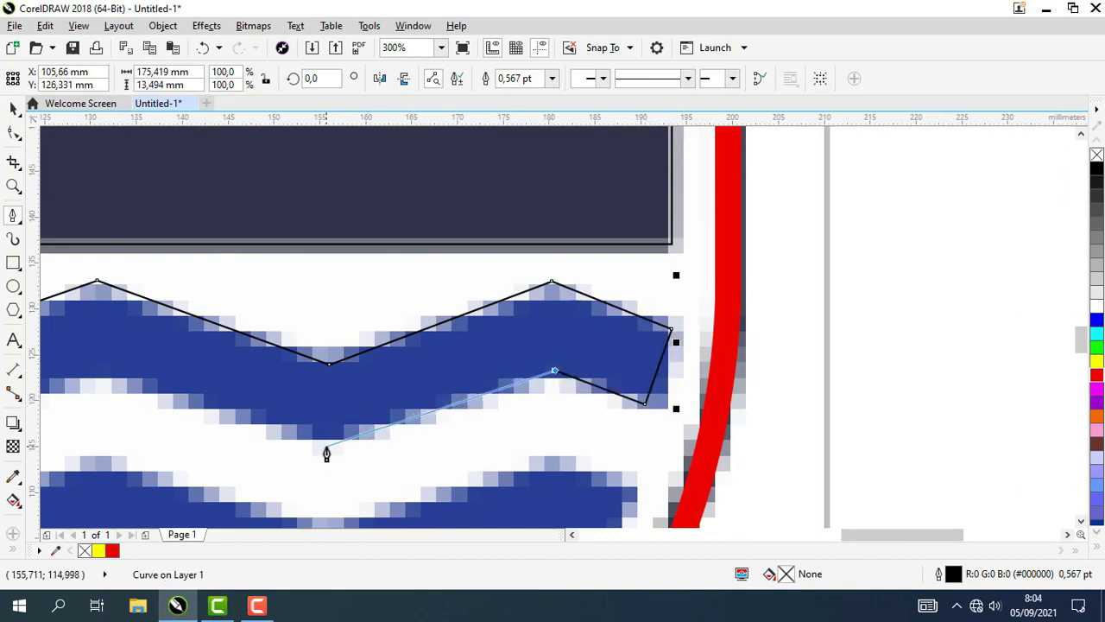
click(328, 446)
scroll(328, 447, left, 5)
click(535, 365)
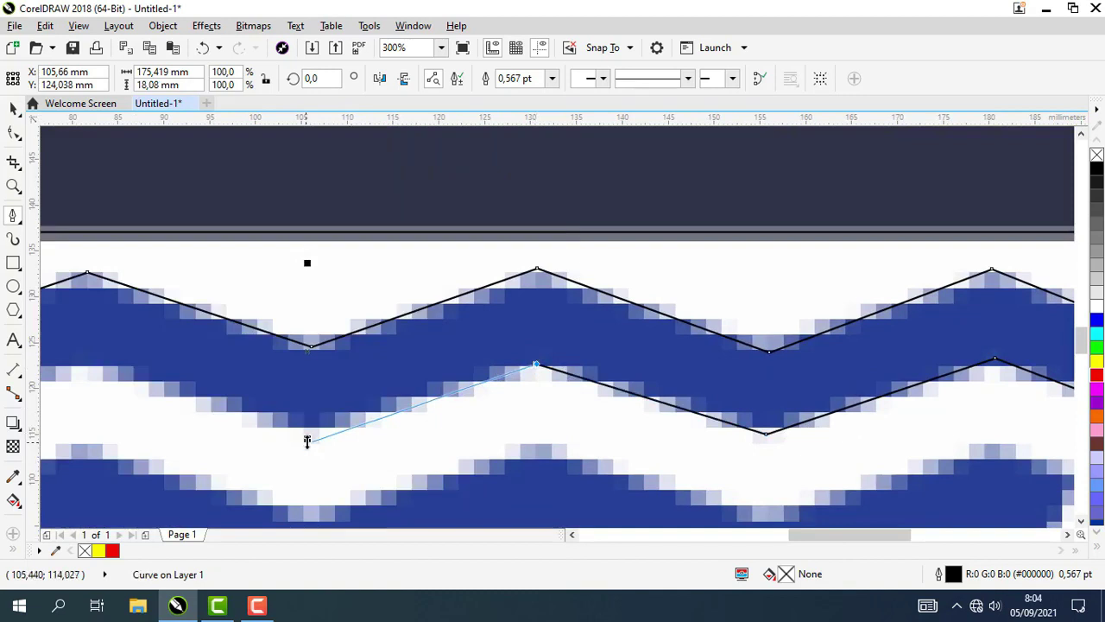
scroll(310, 454, up, 2)
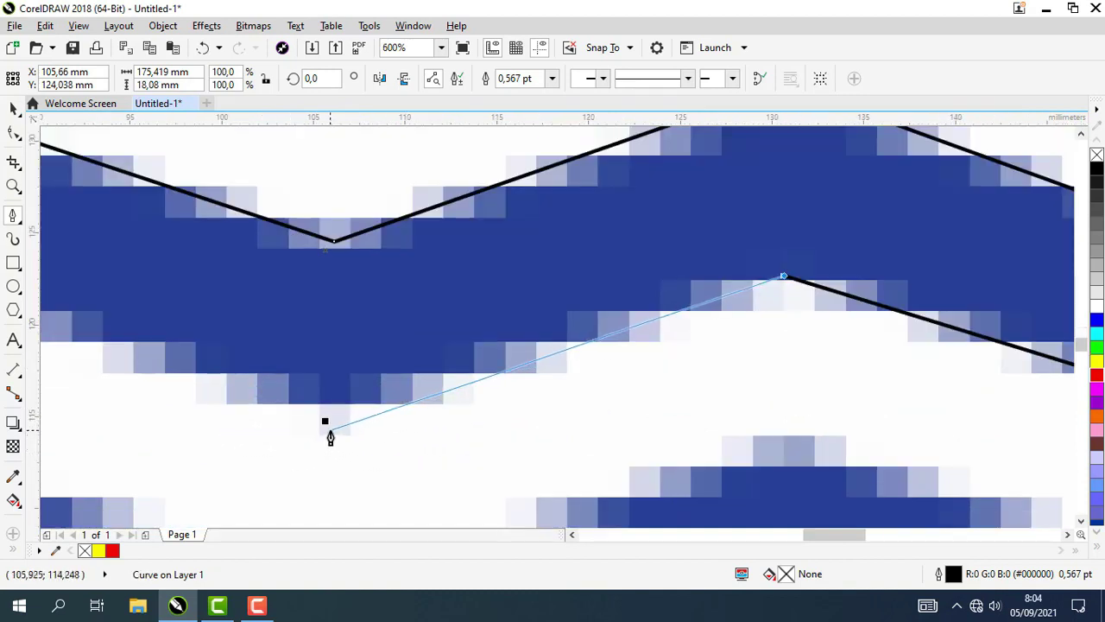
click(329, 430)
scroll(330, 430, down, 2)
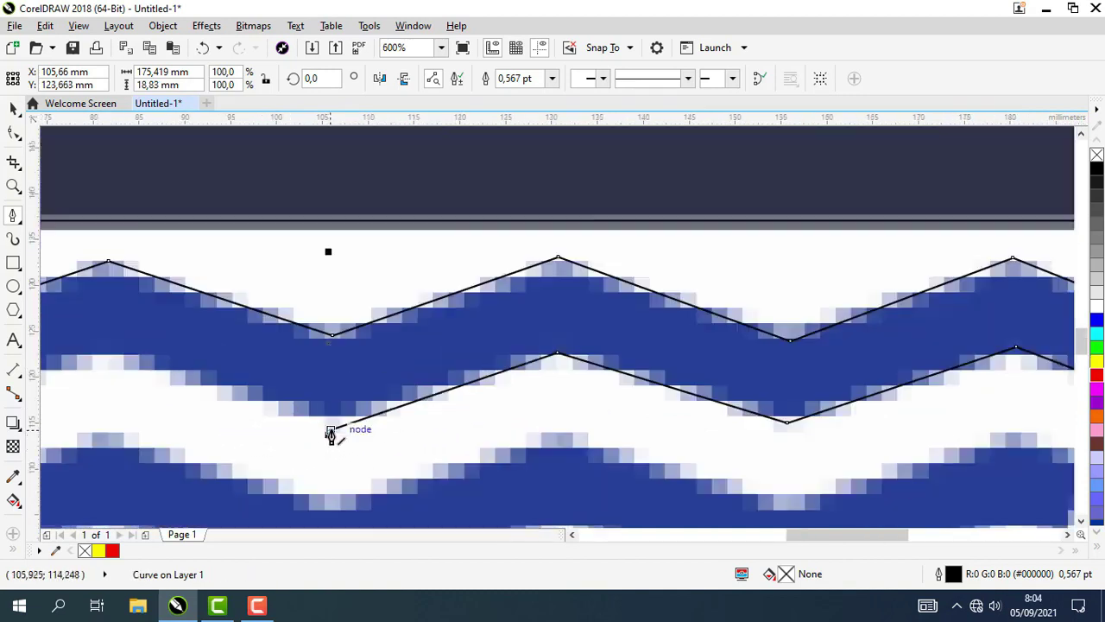
Trace the rest of the lower edge and close the outline with a curved left end, about 175.4 × 19 mm overall.
click(103, 356)
drag(103, 356, 723, 353)
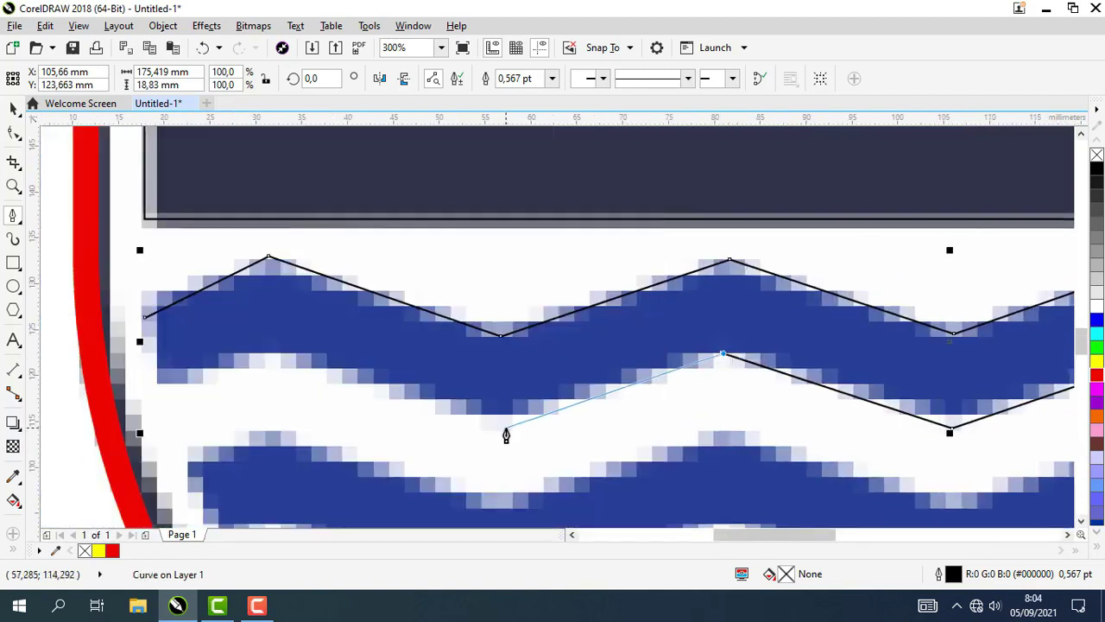
click(500, 428)
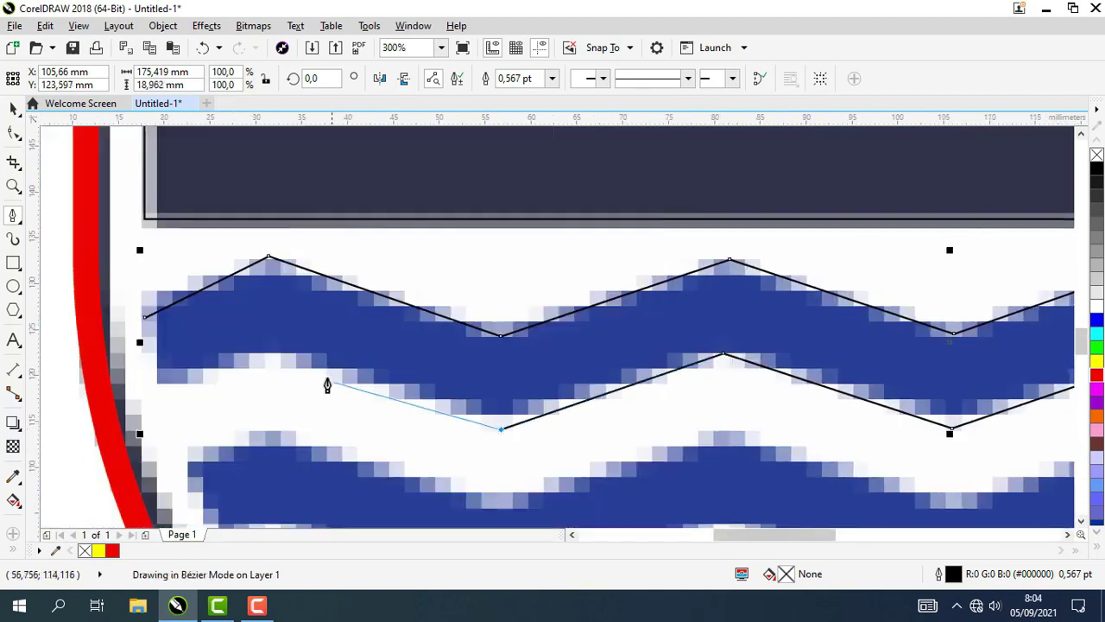
click(271, 354)
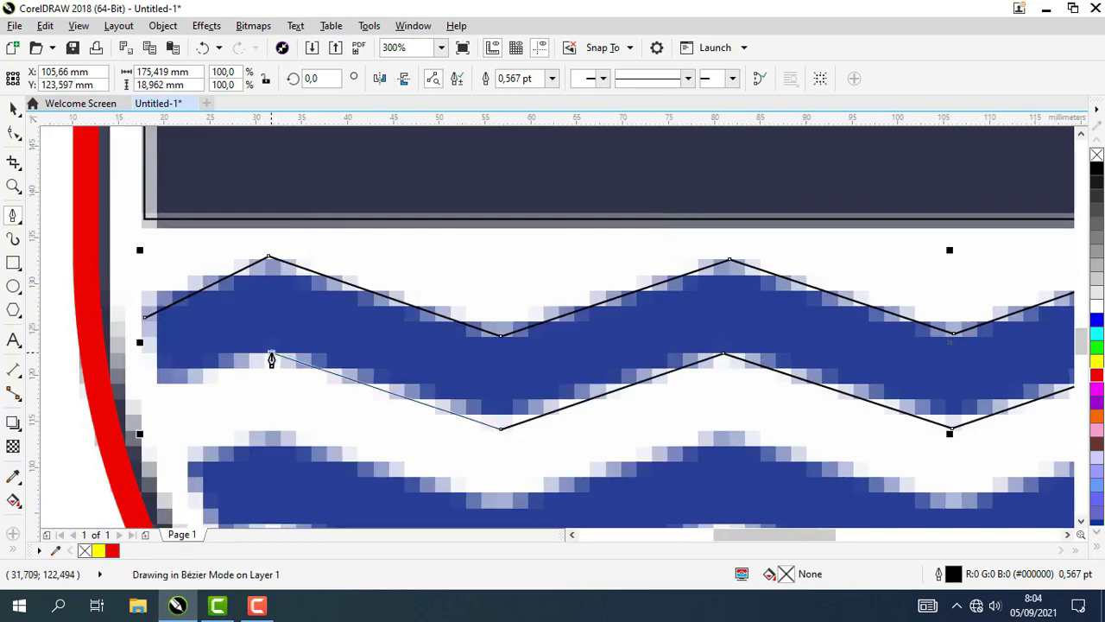
click(167, 387)
scroll(172, 345, down, 3)
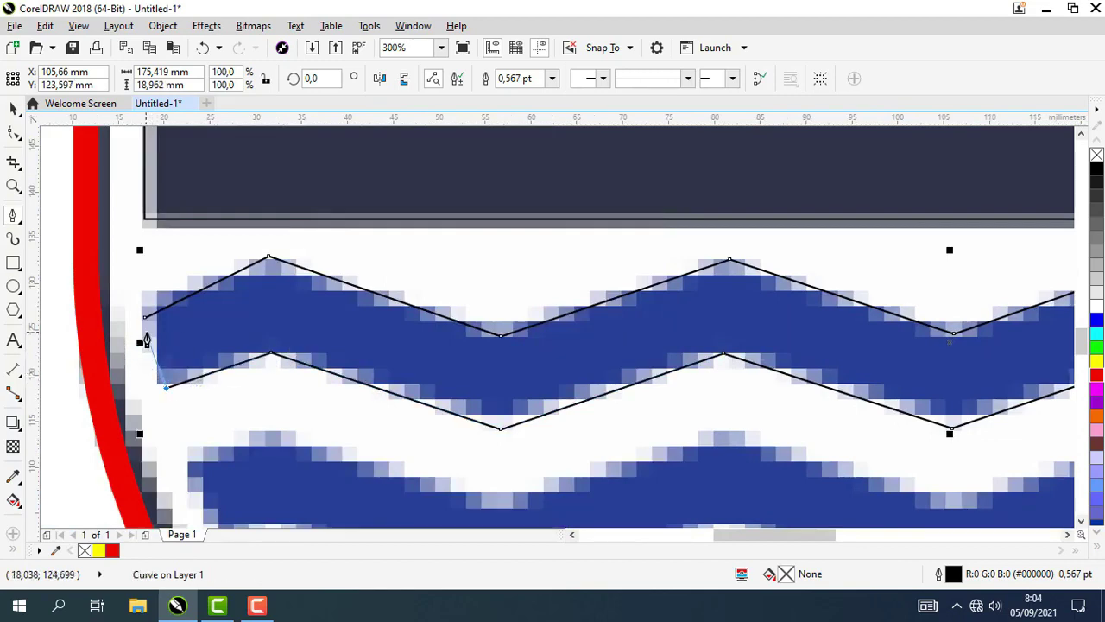
scroll(139, 332, up, 5)
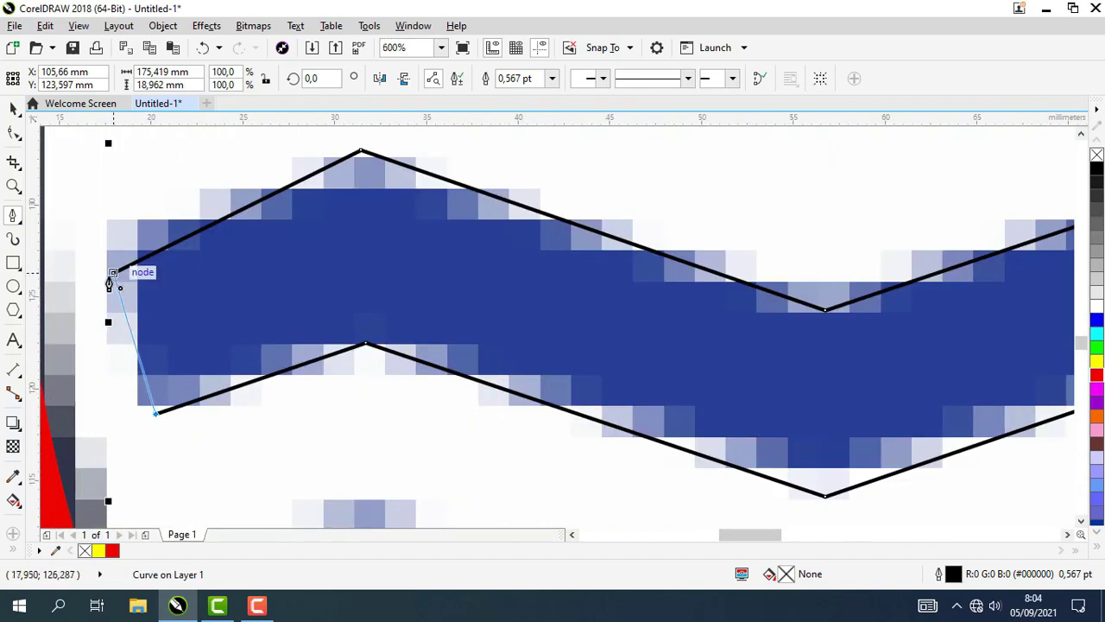
drag(112, 275, 113, 352)
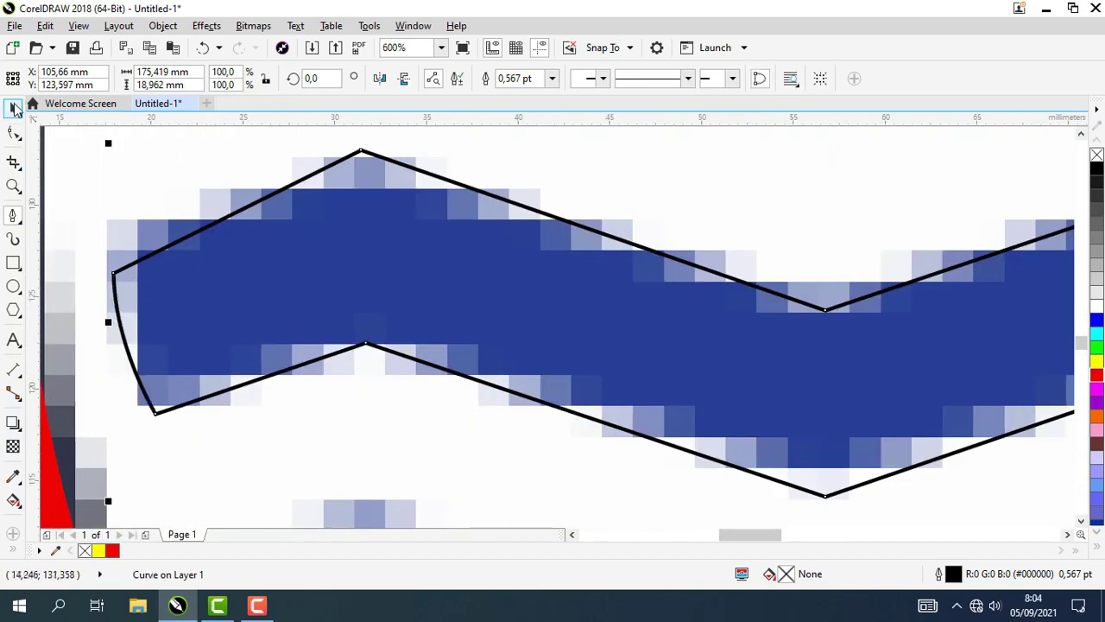
Copy the top wave's outline straight down by about 18.4 mm onto the second blue wave.
click(14, 107)
scroll(378, 285, down, 2)
click(260, 311)
drag(667, 377, 440, 407)
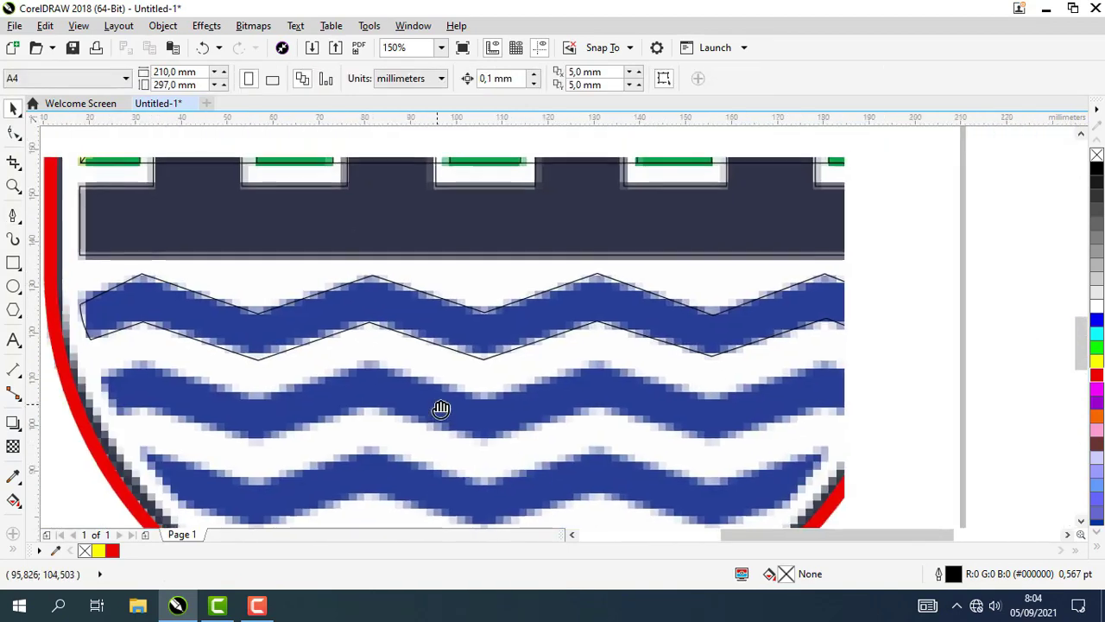
click(597, 316)
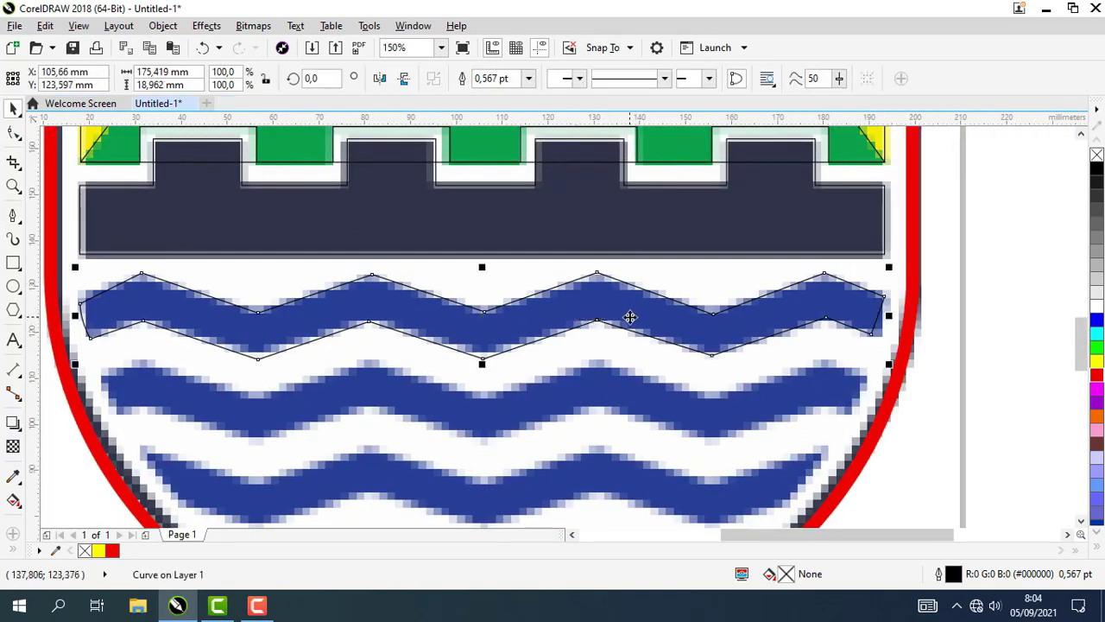
drag(561, 402, 583, 299)
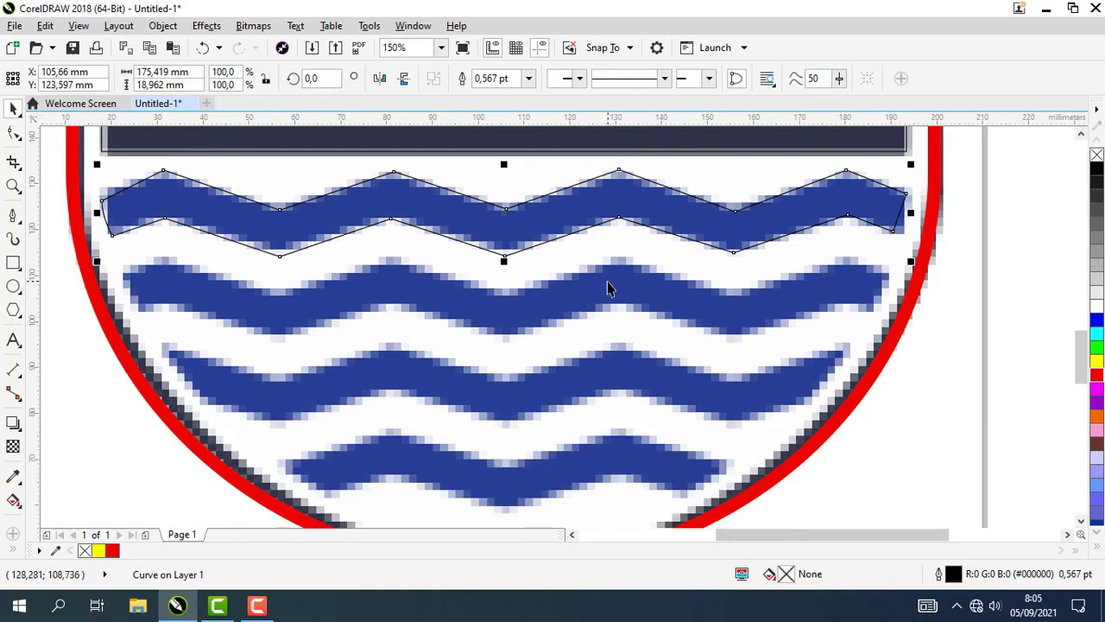
scroll(604, 287, down, 2)
scroll(575, 261, up, 2)
drag(548, 239, 546, 329)
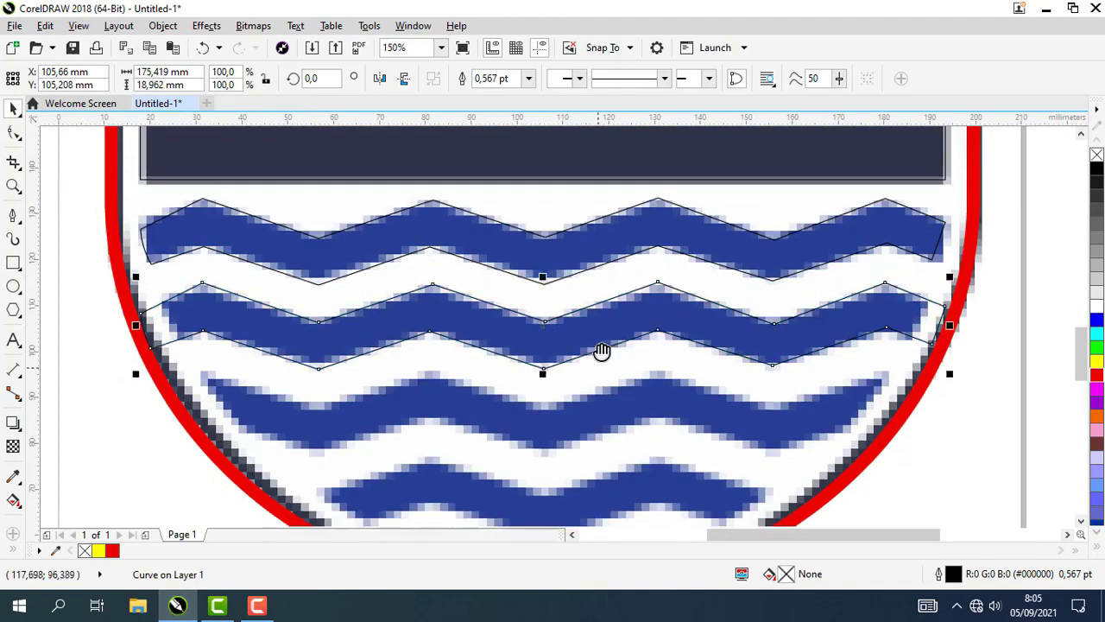
Place two more copies of the wave outline over the third and fourth blue waves.
scroll(561, 275, down, 2)
drag(537, 231, 531, 400)
scroll(533, 393, down, 2)
click(888, 308)
scroll(728, 338, up, 2)
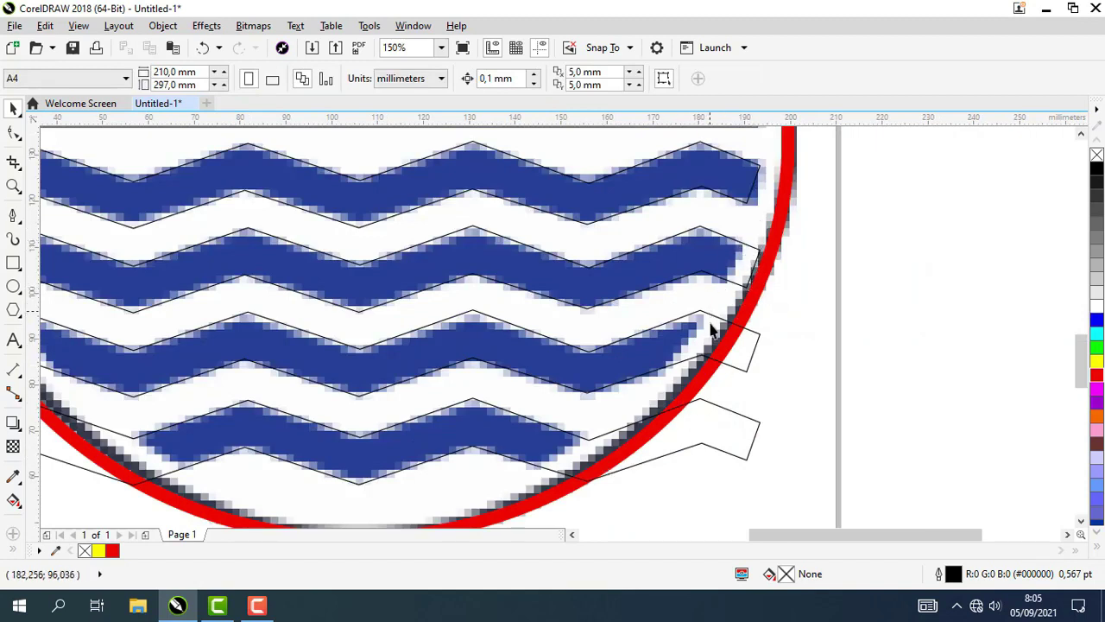
Draw a curved Pen segment from the top wave's right tip to the fourth wave's lower right end, about 47.7 × 65.7 mm.
click(12, 216)
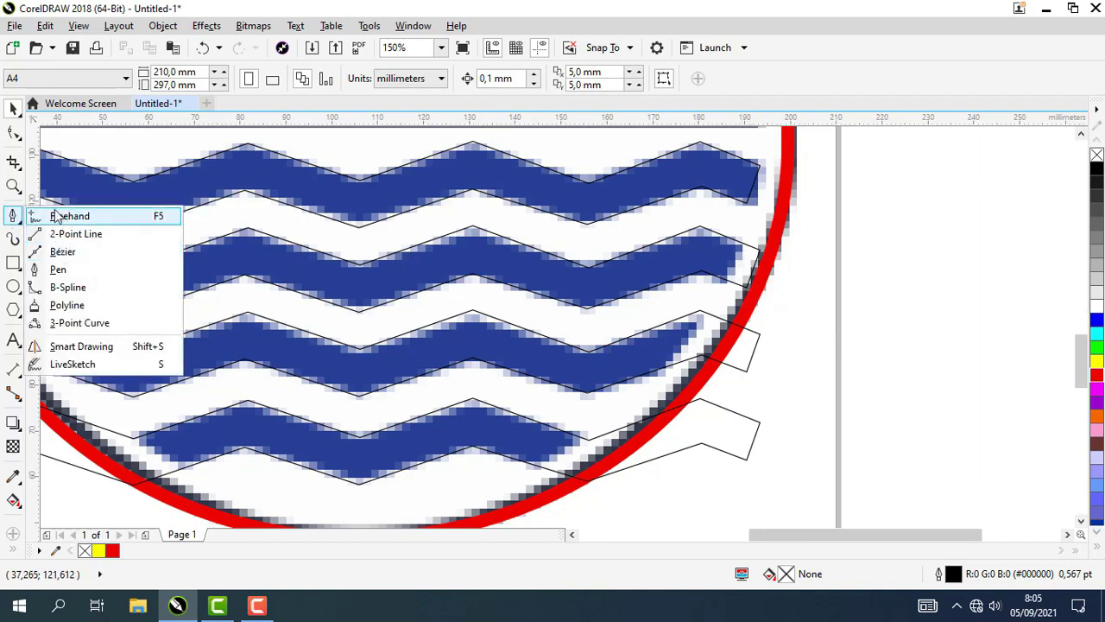
click(12, 216)
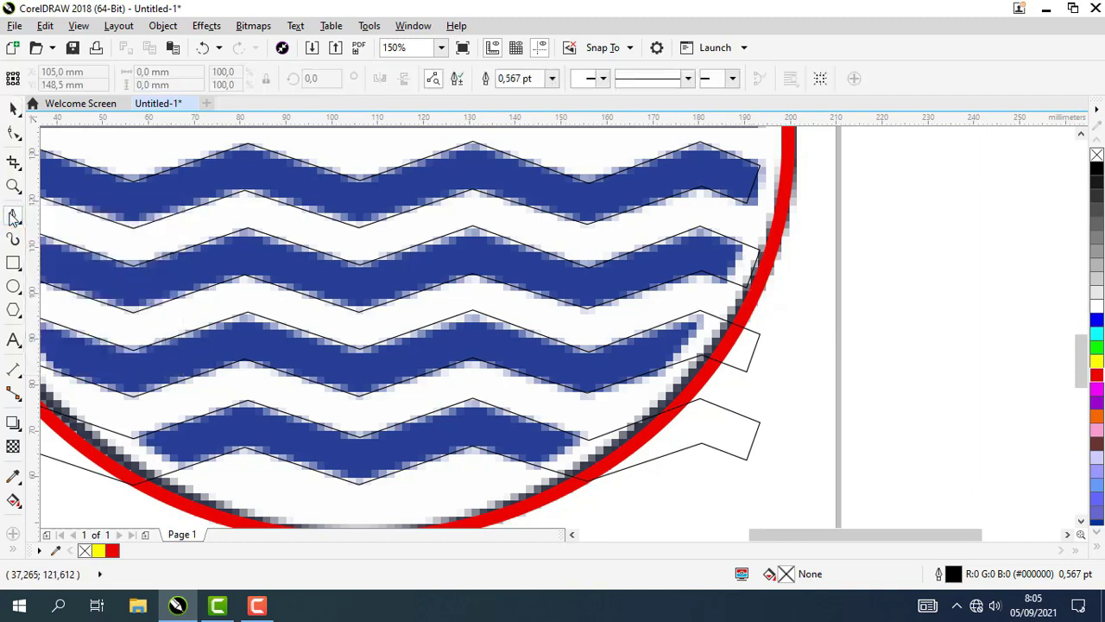
click(758, 164)
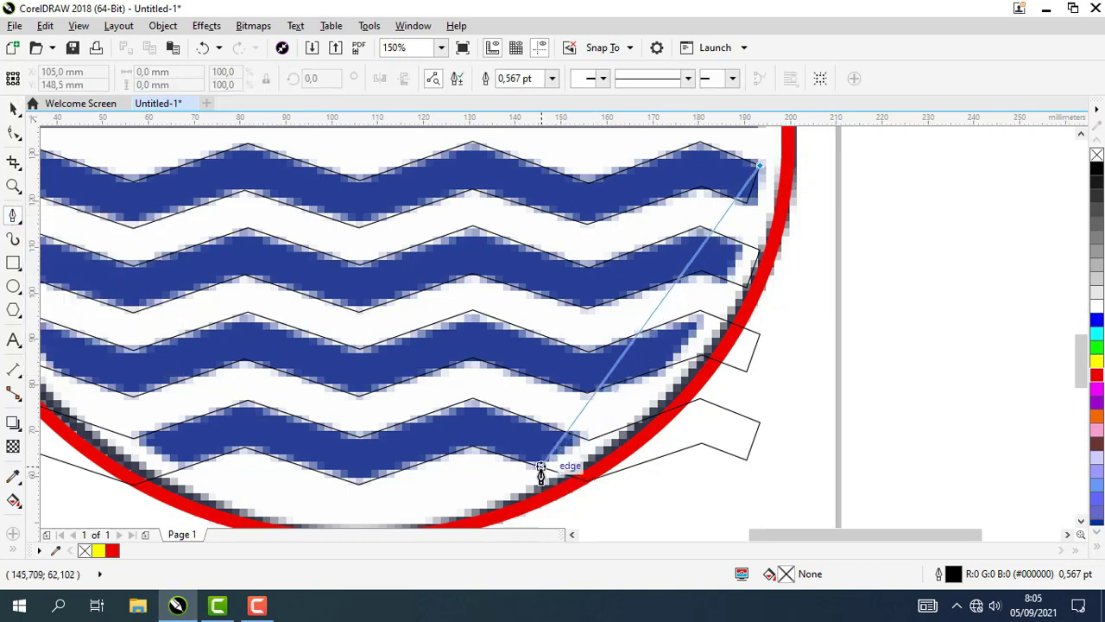
drag(541, 466, 317, 507)
scroll(408, 367, up, 2)
scroll(582, 317, down, 6)
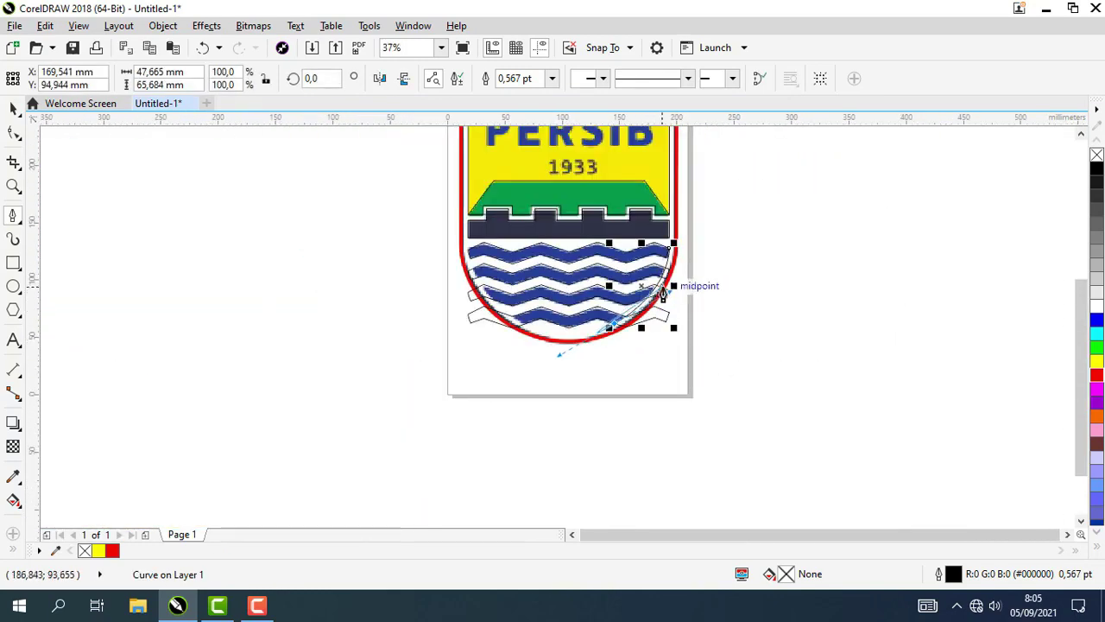
scroll(662, 293, up, 2)
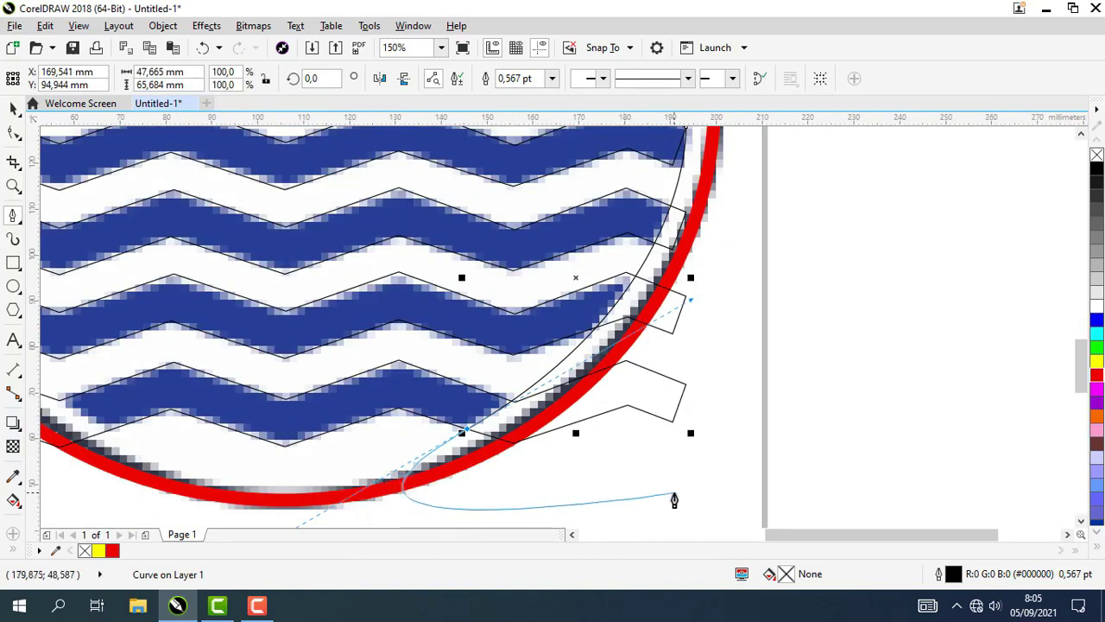
Close the curve into a cutter shape around the protruding right wave ends, about 87.8 × 83.2 mm overall.
click(675, 493)
click(805, 203)
drag(801, 187, 815, 325)
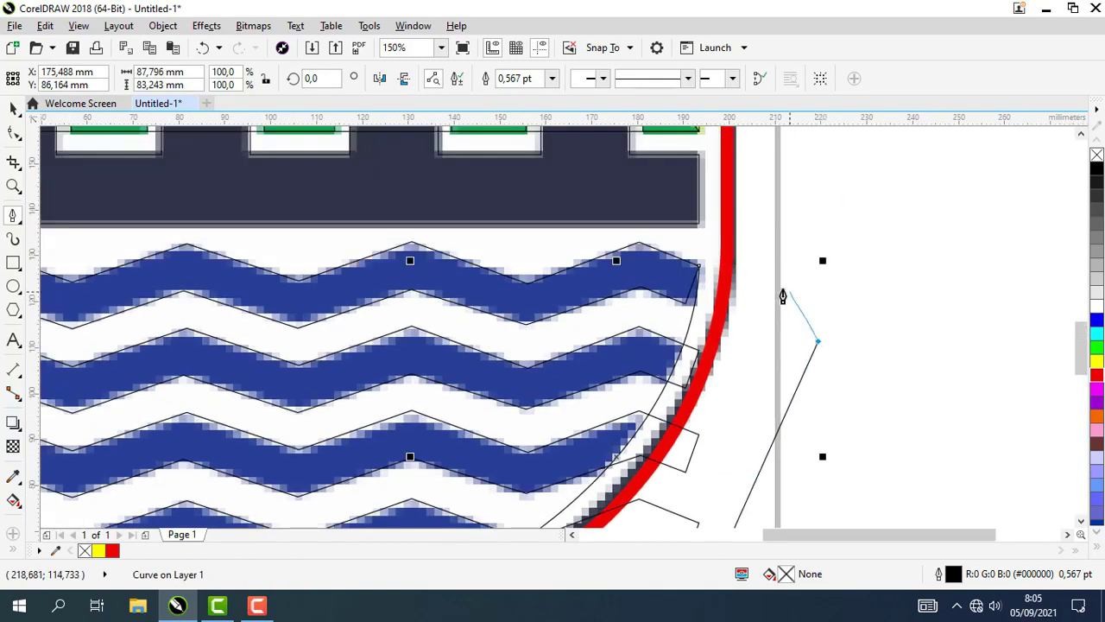
click(699, 266)
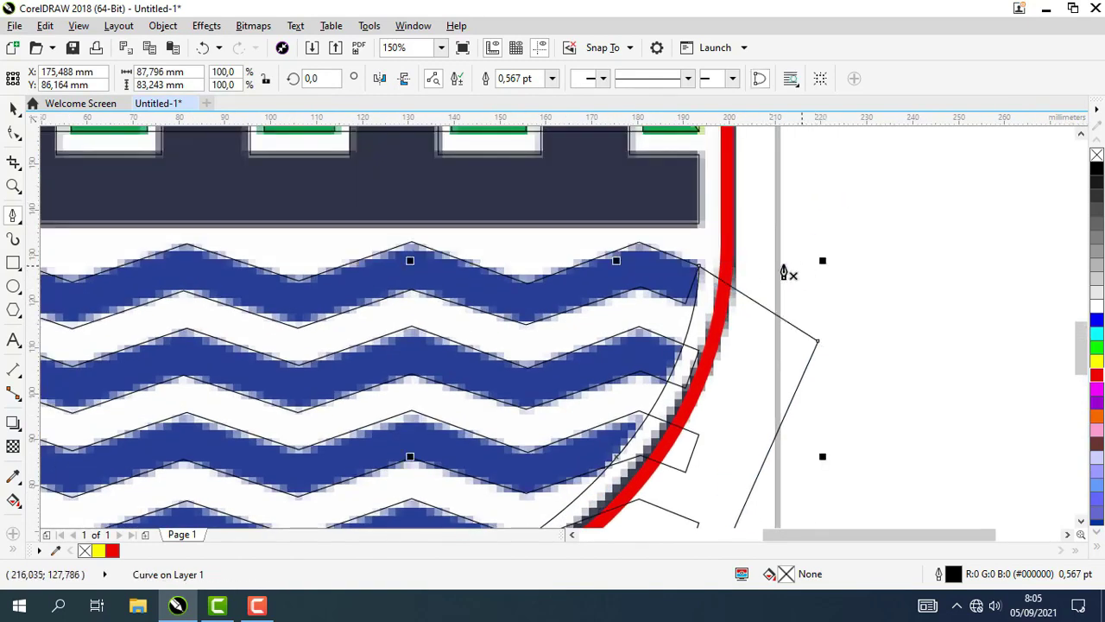
click(860, 408)
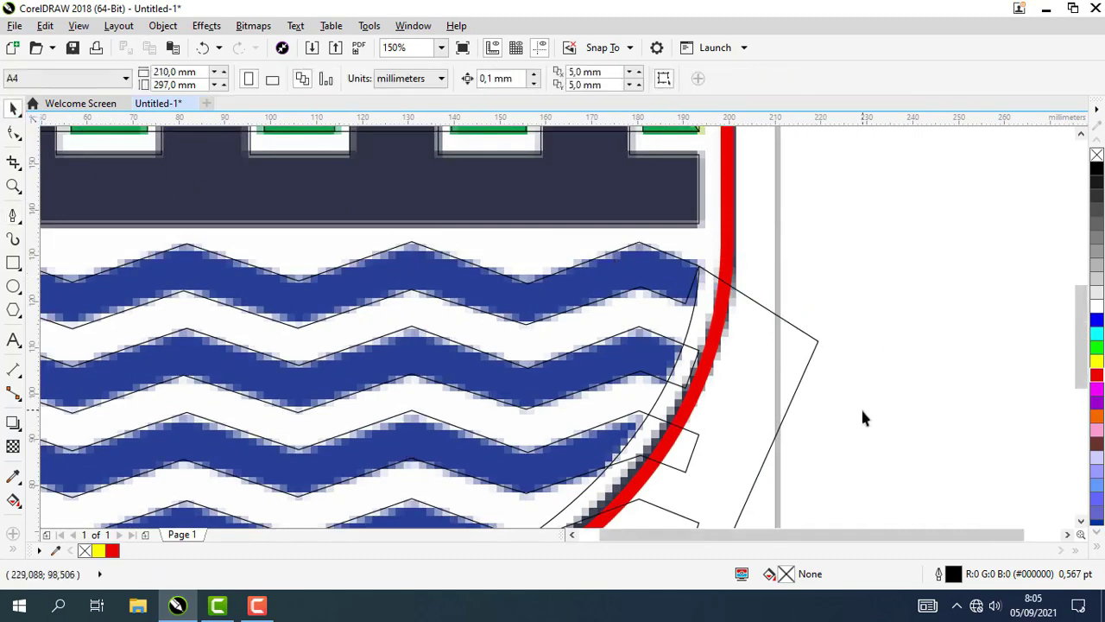
Try to trim the second wave's right end with the cutter shape using Back Minus Front, and undo it.
scroll(861, 407, down, 1)
drag(860, 407, 810, 313)
scroll(814, 273, up, 1)
click(701, 273)
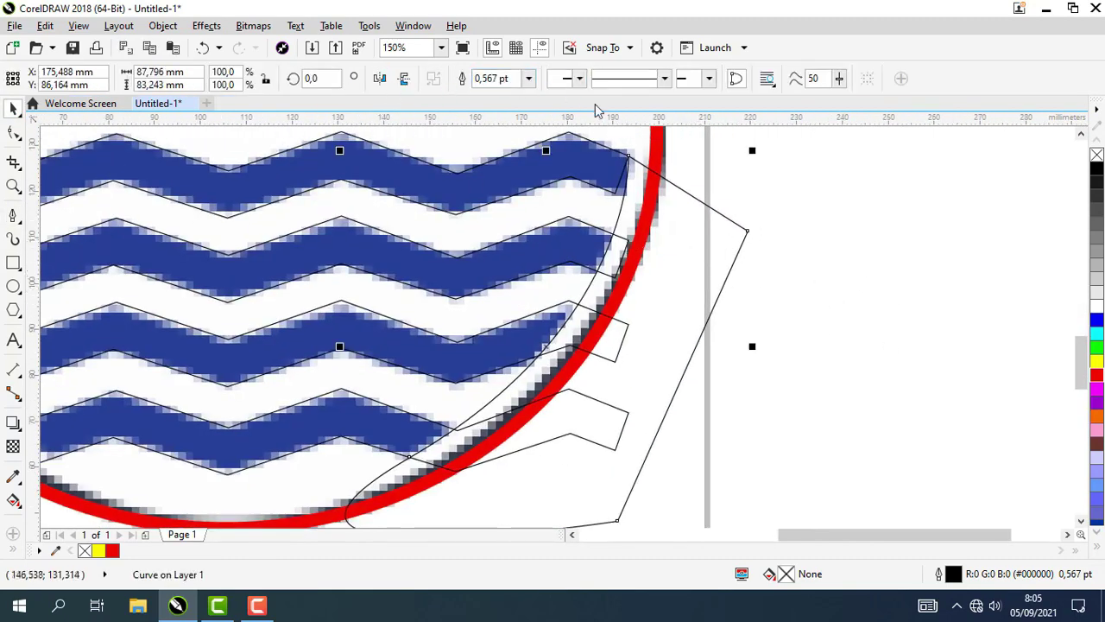
shift+click(627, 239)
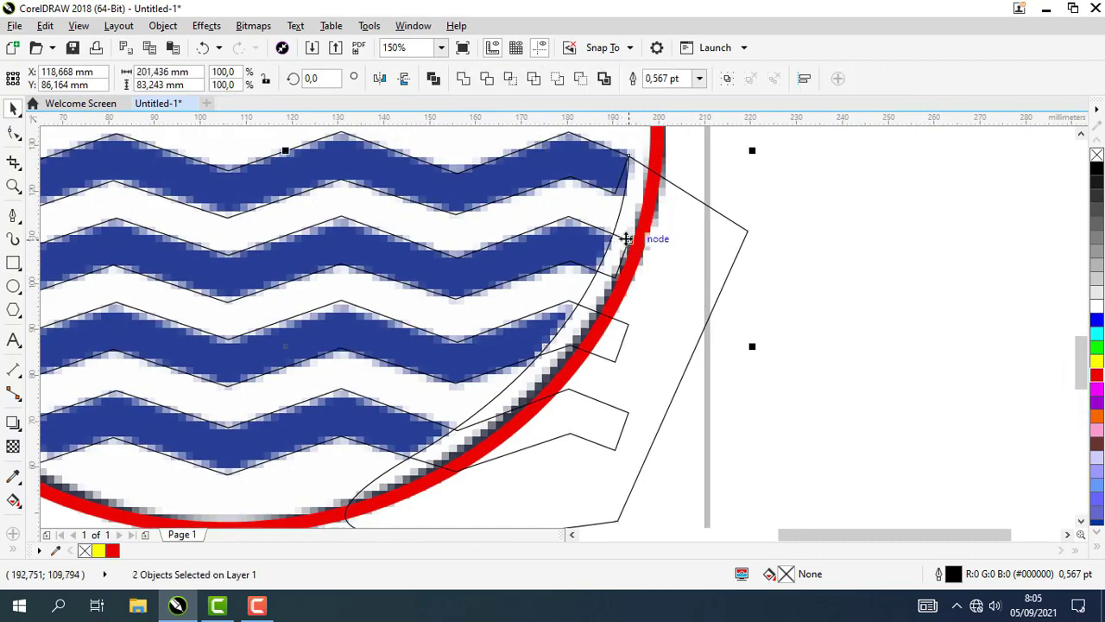
click(581, 78)
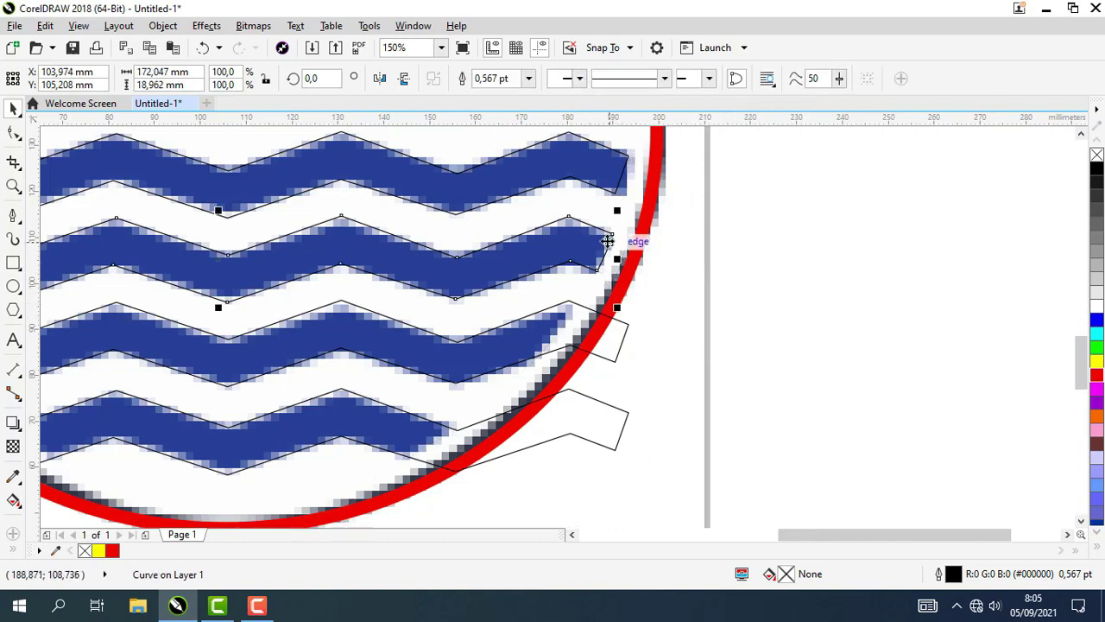
drag(510, 423, 564, 430)
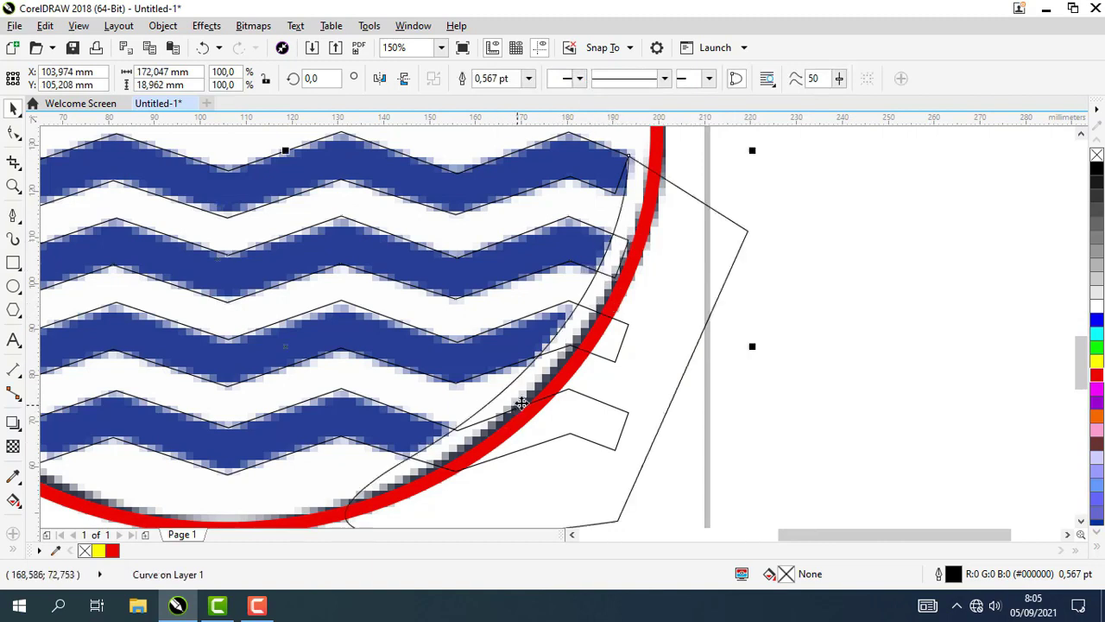
click(863, 293)
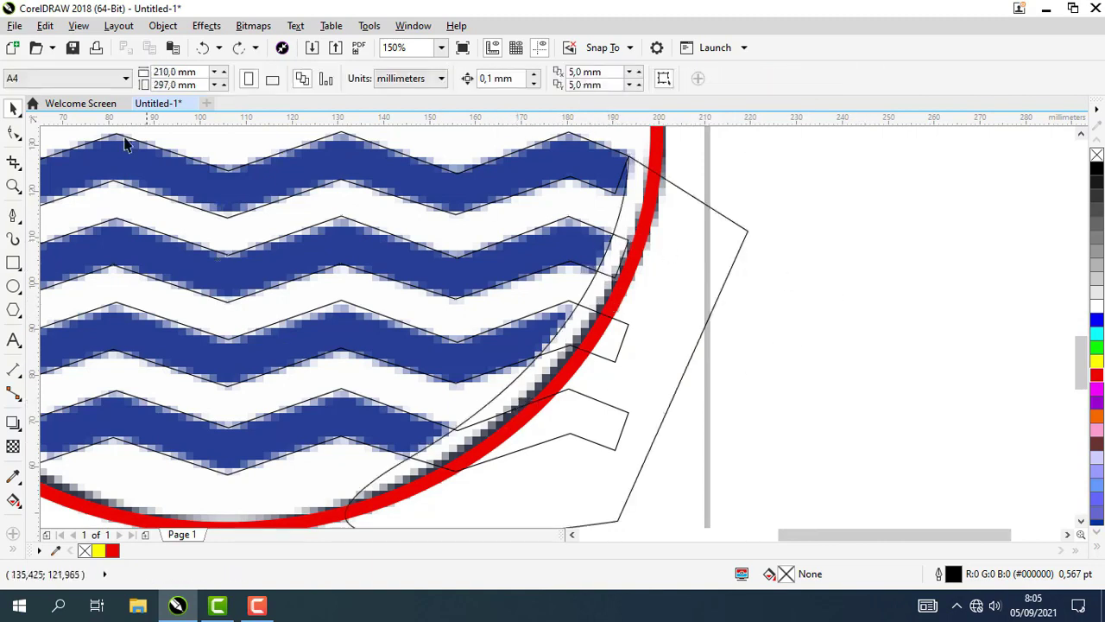
Paste copies of the cutter shape in place on top of the original.
click(726, 218)
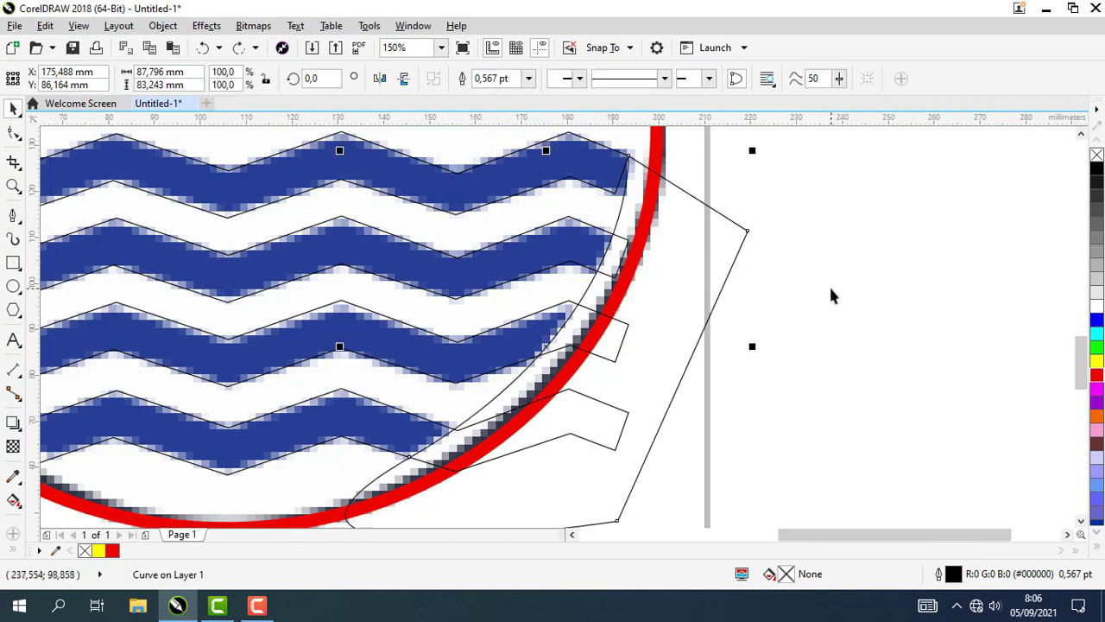
key(ctrl+v)
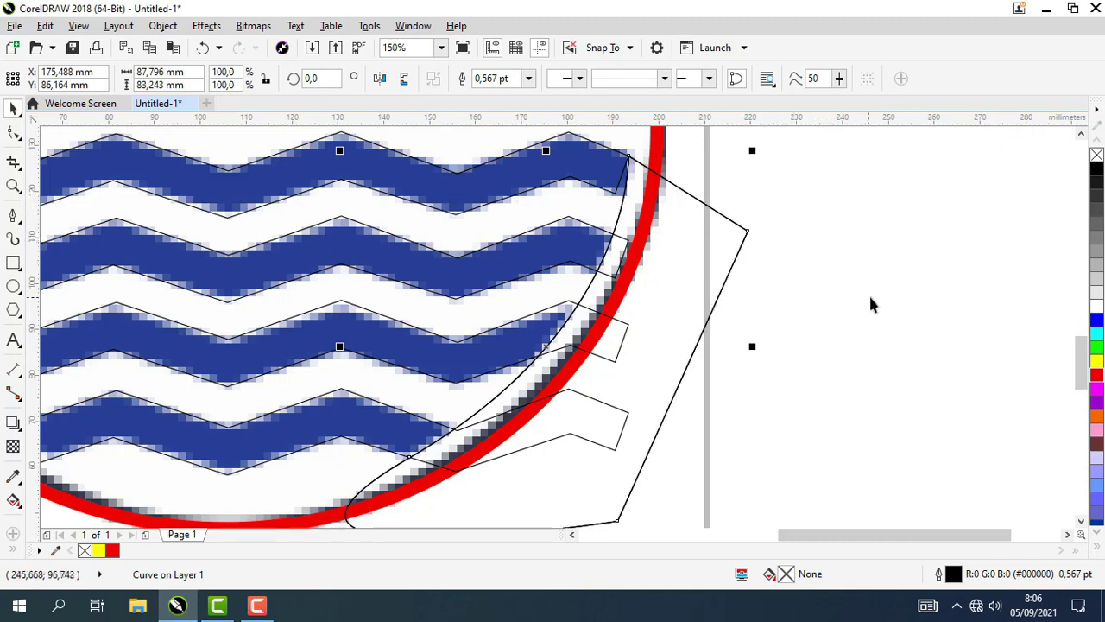
click(834, 293)
Pull three of the stacked cutter shapes apart to the right of the shield and undo the moves.
drag(670, 229, 905, 231)
drag(734, 246, 847, 248)
drag(653, 210, 851, 250)
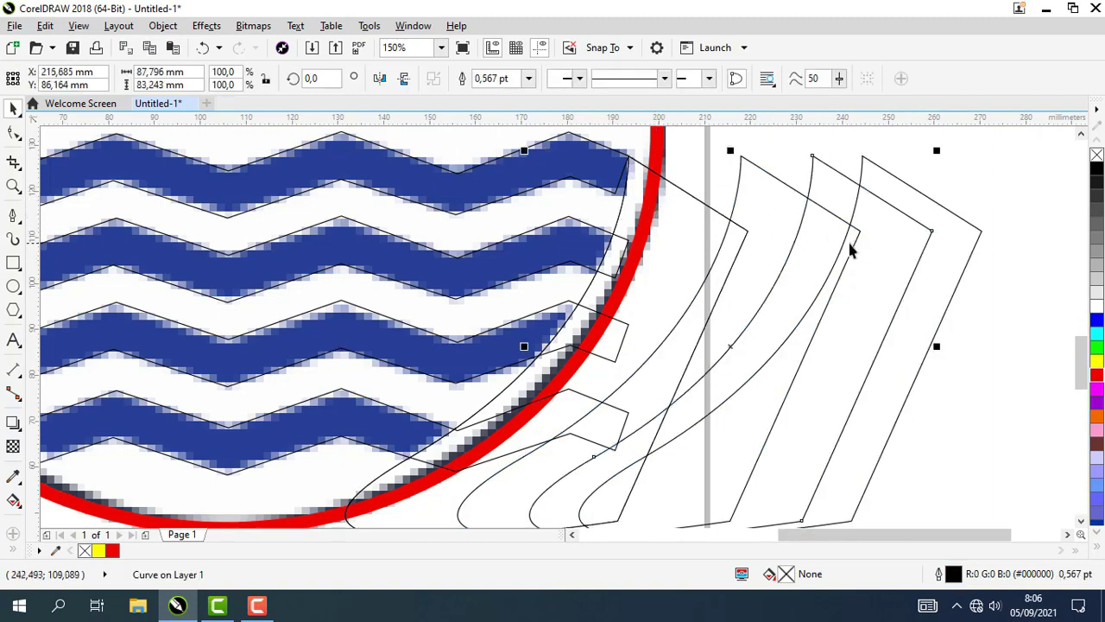
key(ctrl+z)
key(ctrl+z)
key(ctrl+z)
key(ctrl+z)
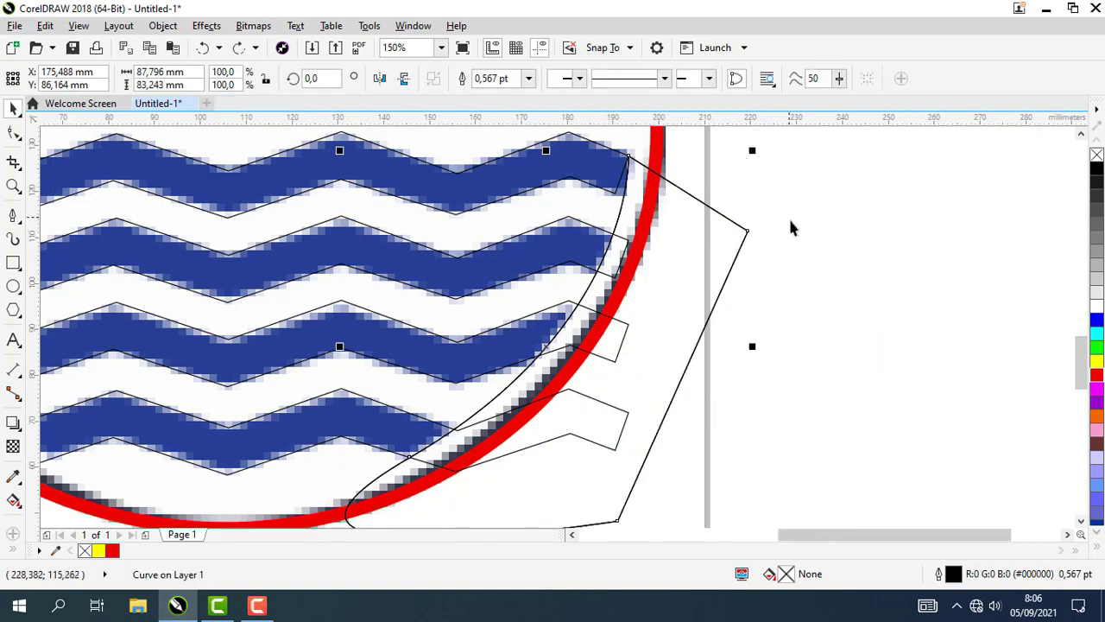
click(679, 254)
key(Escape)
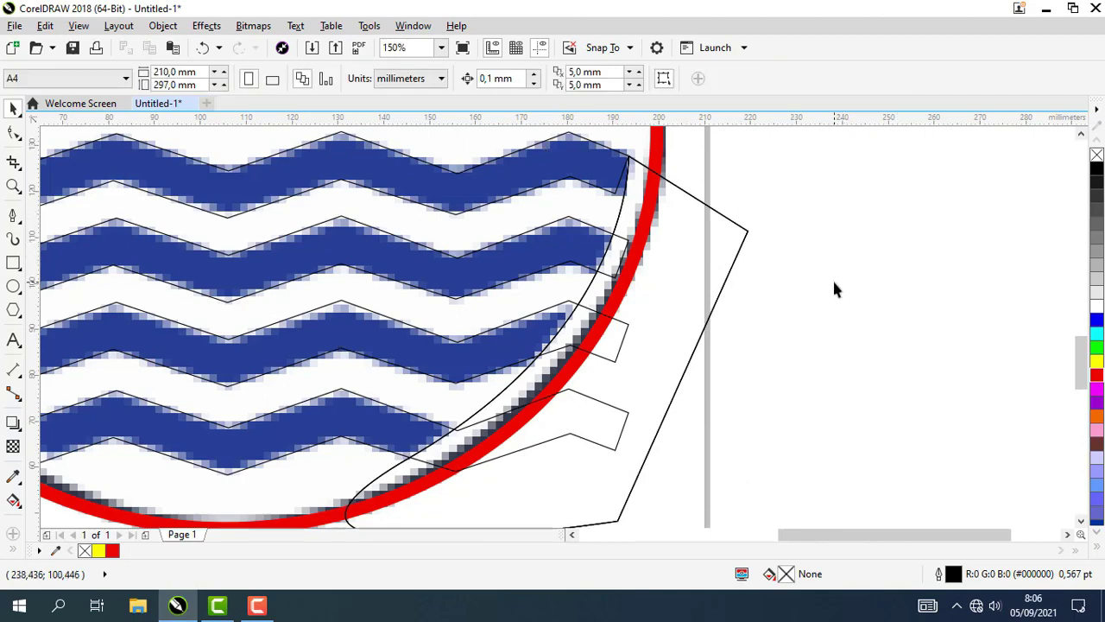
Move one cutter copy horizontally to the blank area left of the page as a spare.
scroll(831, 278, down, 2)
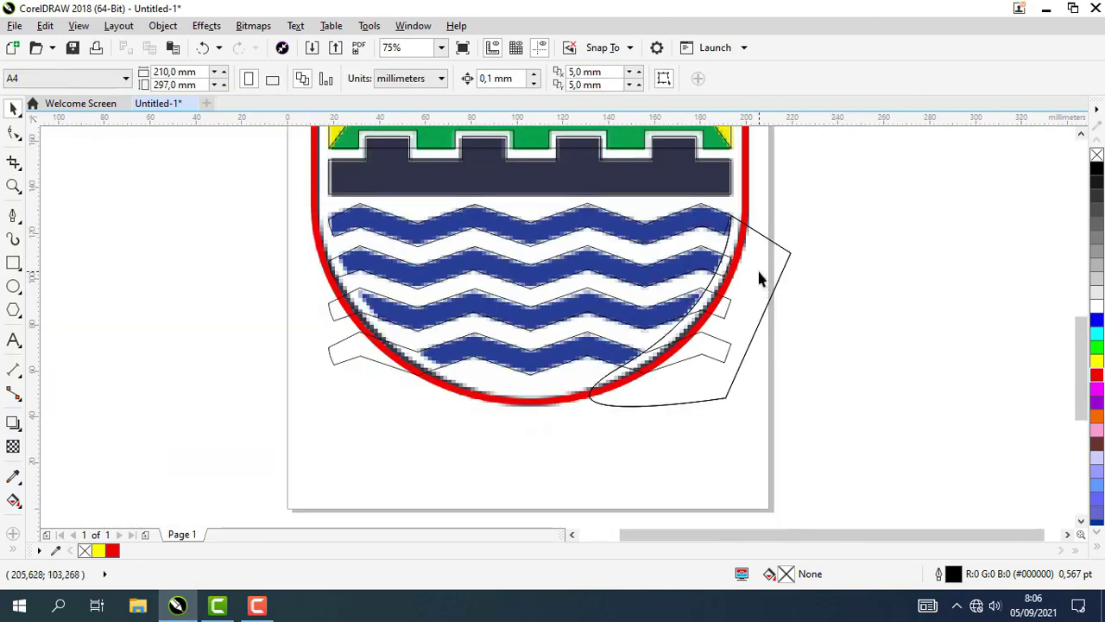
scroll(732, 294, up, 2)
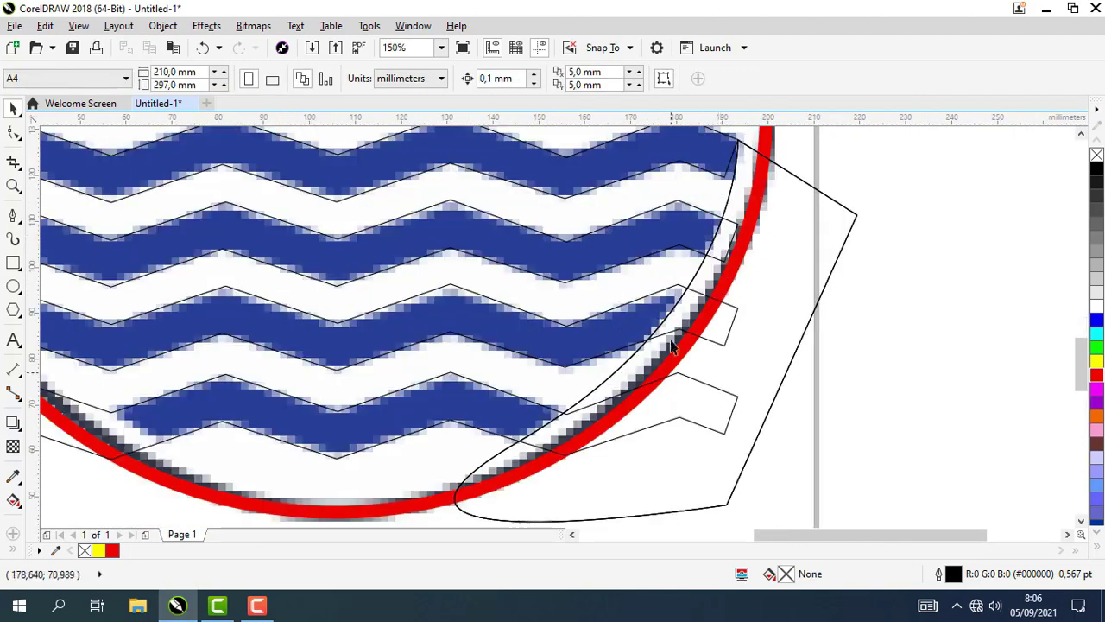
scroll(672, 347, down, 2)
click(741, 284)
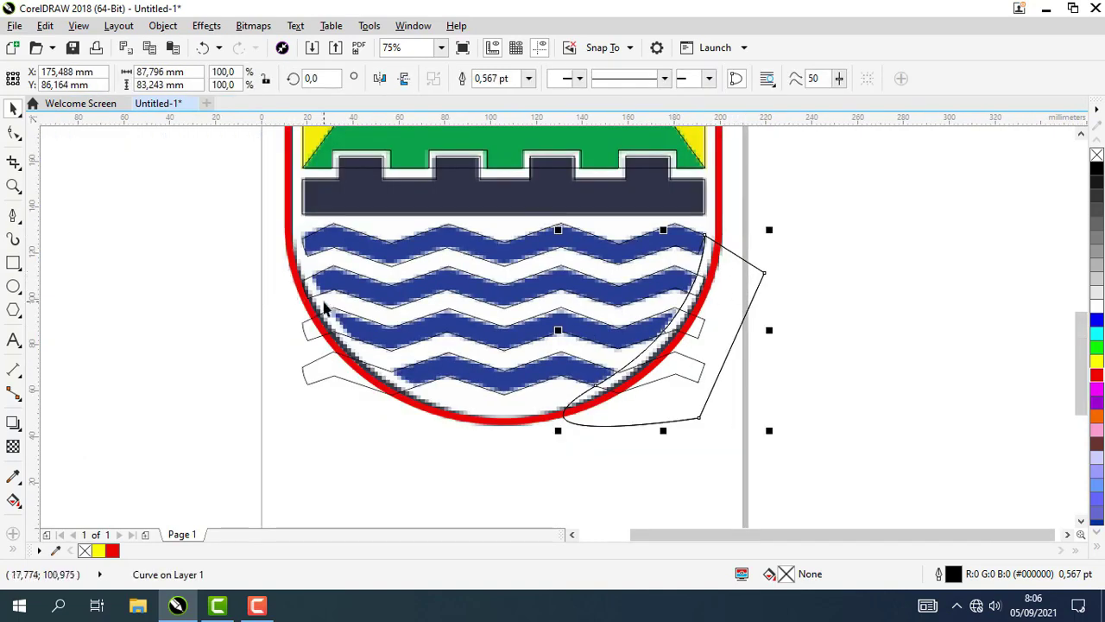
scroll(336, 309, up, 2)
scroll(352, 313, down, 2)
drag(725, 293, 209, 312)
click(861, 326)
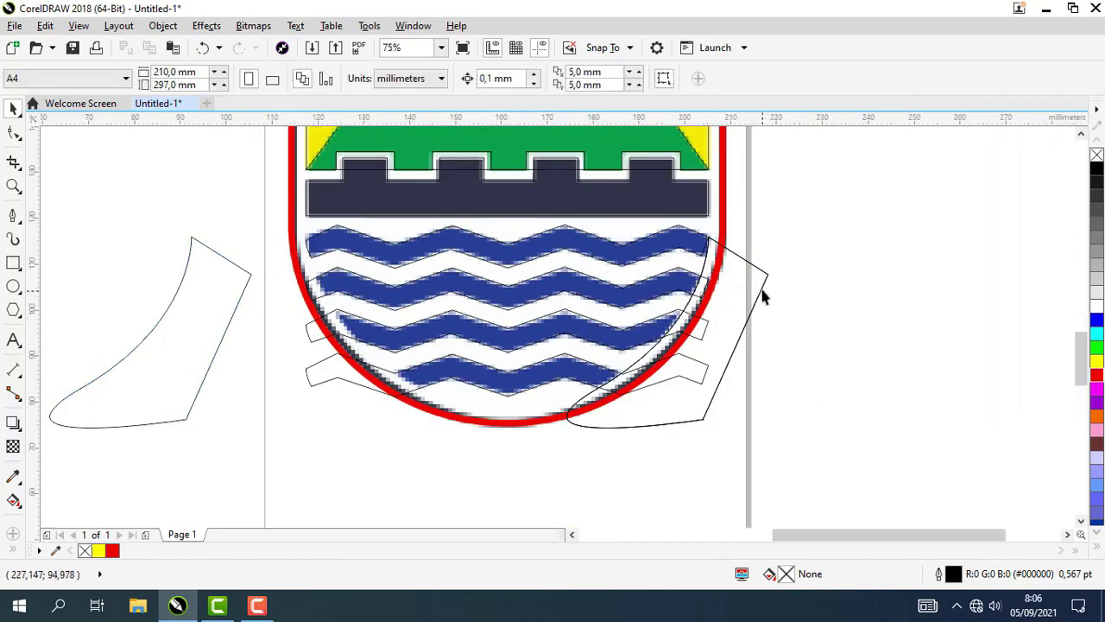
Trim the second wave's right end with one of the stacked cutter copies using Back Minus Front.
scroll(761, 291, up, 2)
click(760, 254)
scroll(698, 274, up, 1)
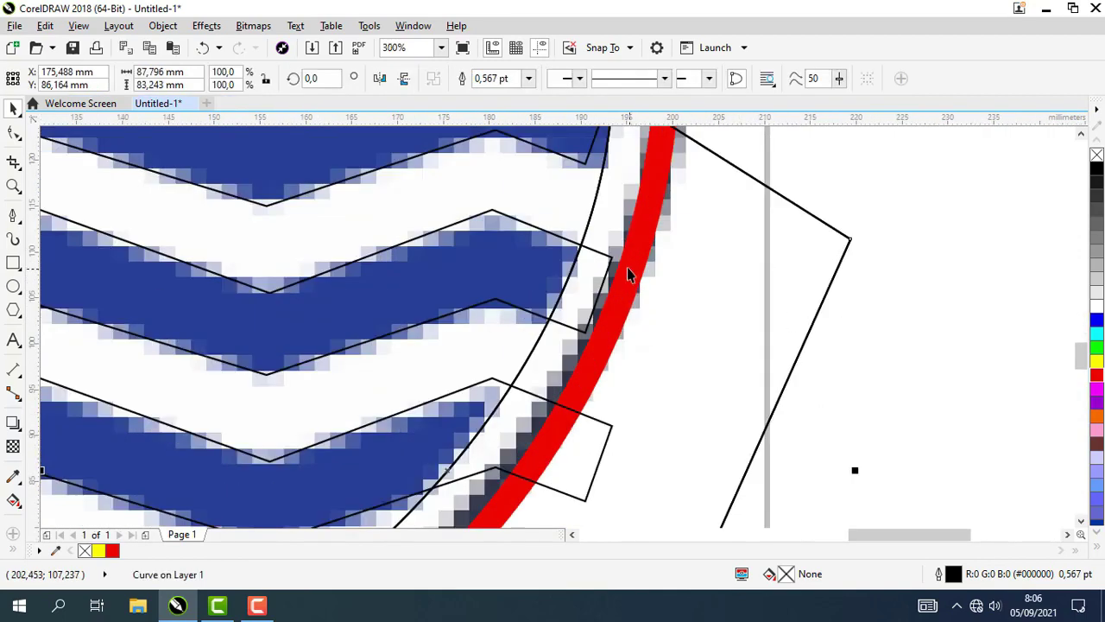
scroll(627, 268, down, 1)
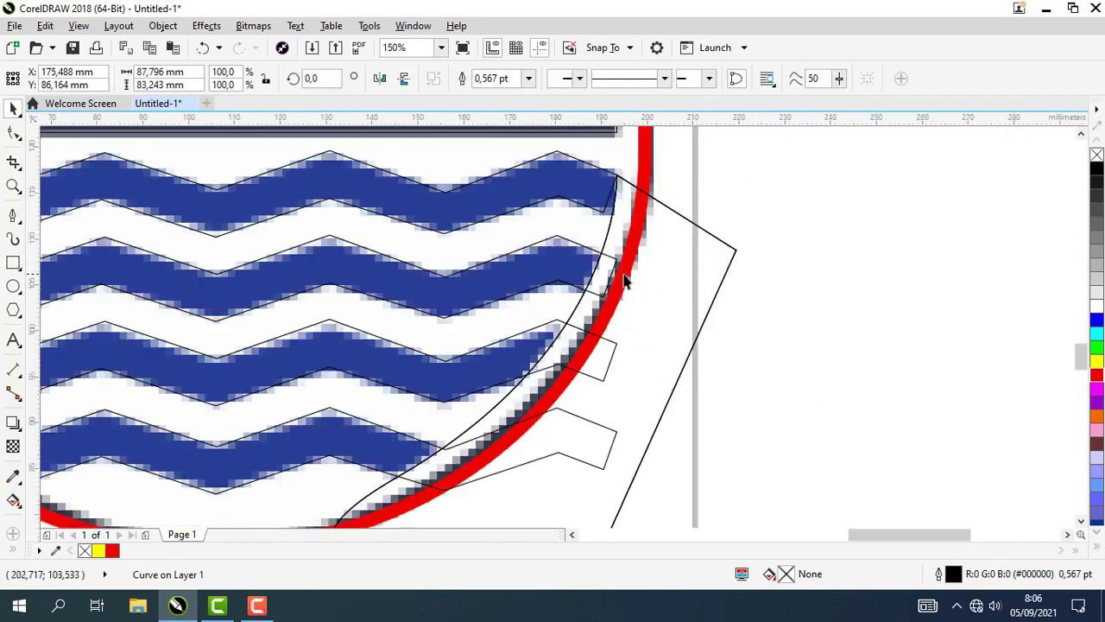
scroll(609, 259, up, 2)
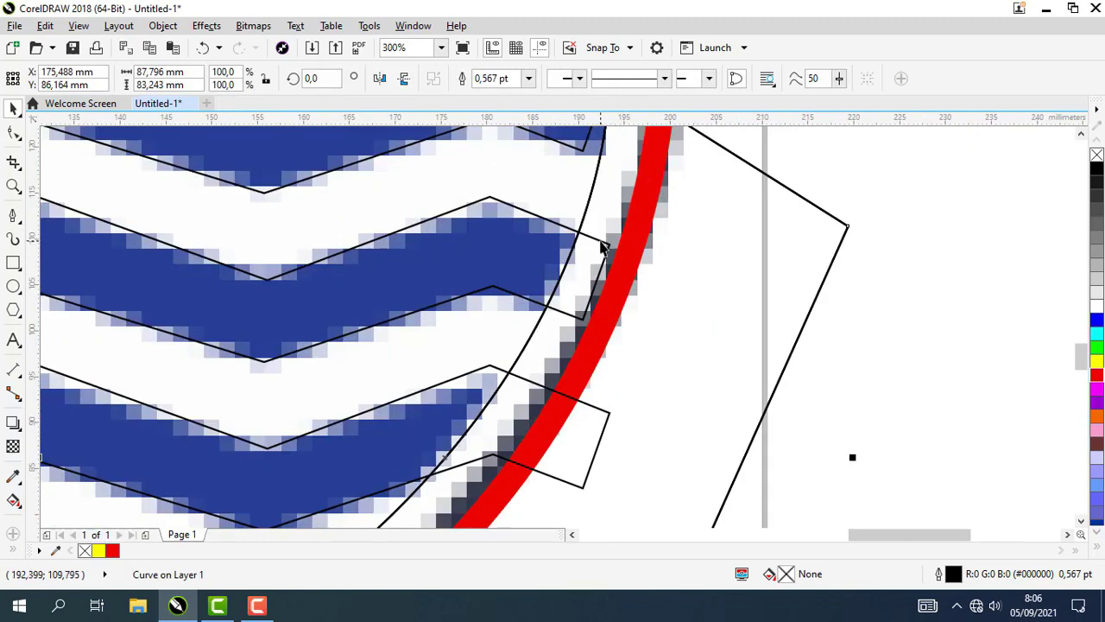
shift+click(602, 247)
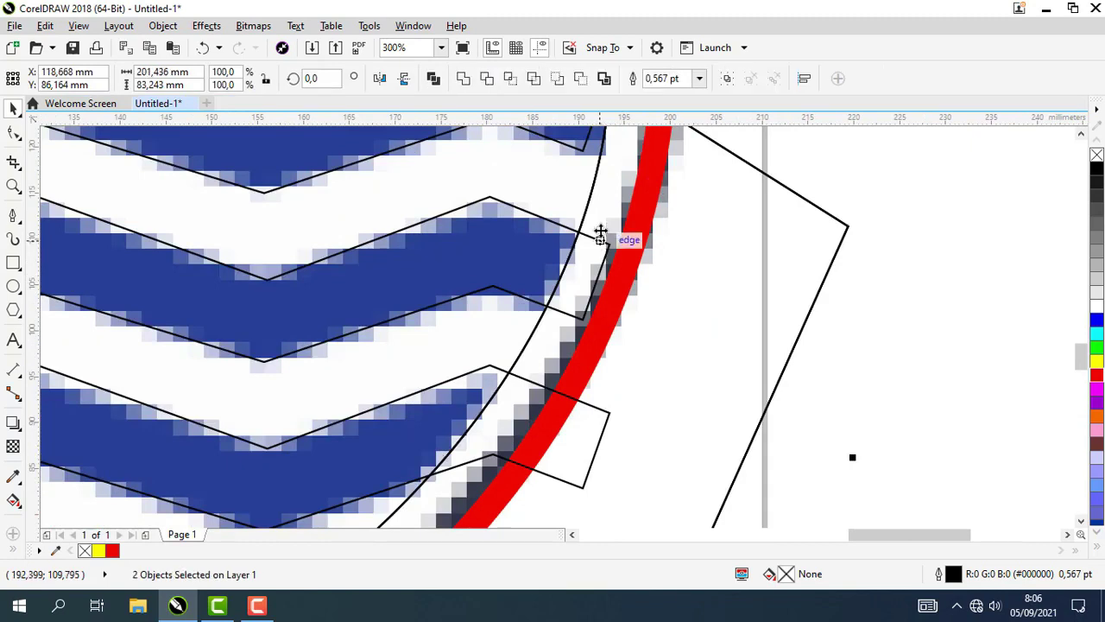
click(582, 80)
scroll(664, 364, down, 2)
click(705, 436)
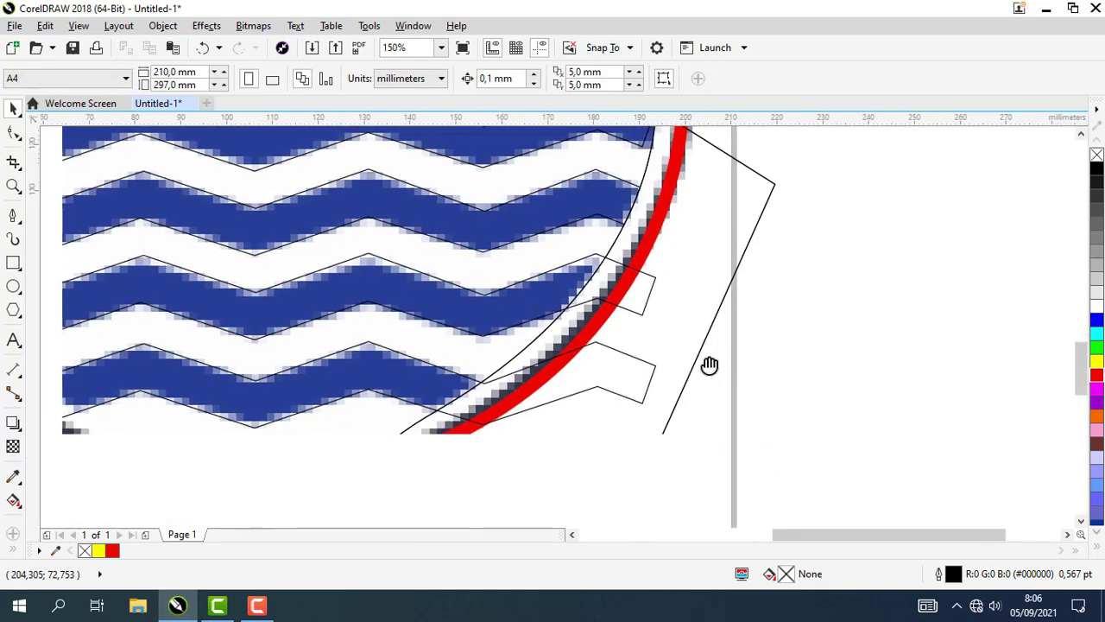
Trim the third wave's right end with another cutter copy using Back Minus Front.
click(717, 311)
scroll(680, 293, up, 2)
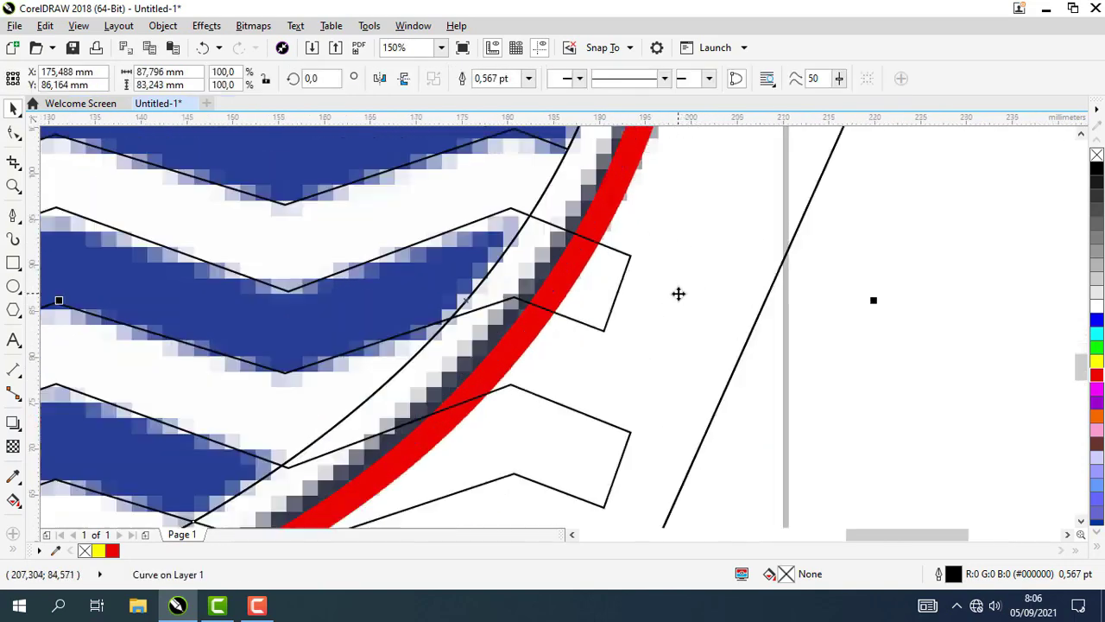
shift+click(618, 255)
click(580, 80)
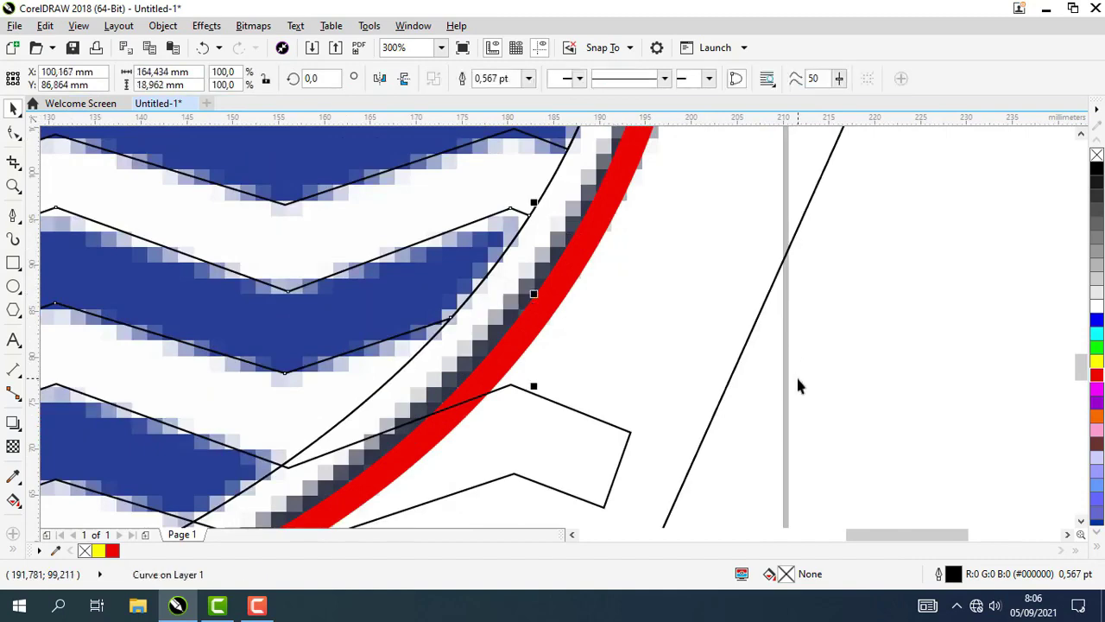
click(797, 379)
Cut off the fourth wave's right end with the remaining cutter copy using Back Minus Front and check the trimmed ends.
click(746, 339)
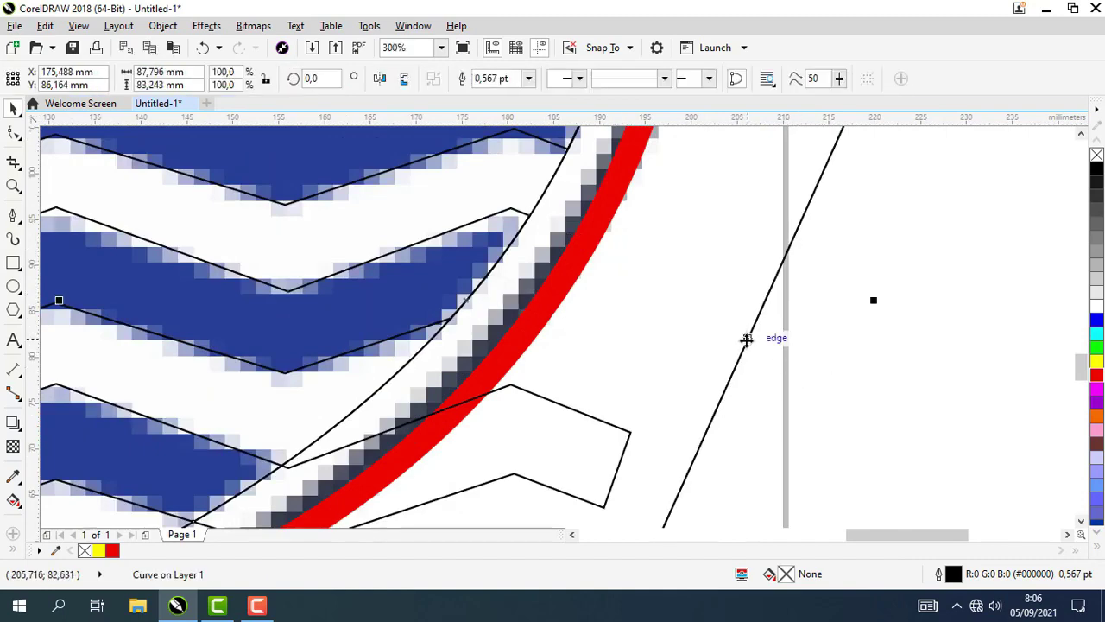
shift+click(607, 426)
click(581, 81)
scroll(759, 288, down, 2)
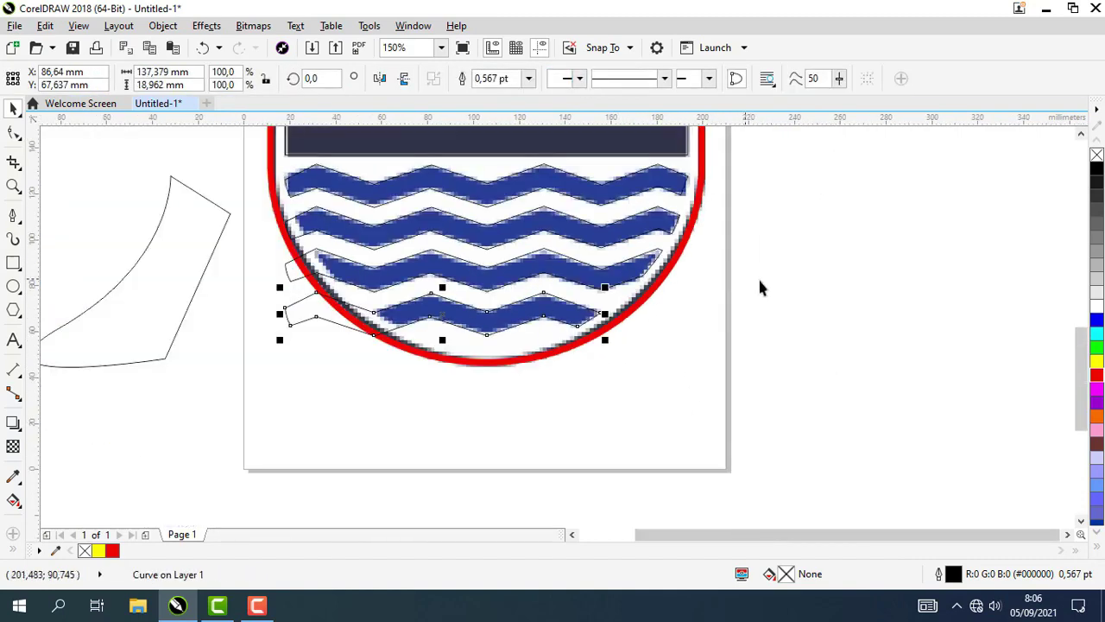
scroll(758, 276, down, 2)
click(743, 278)
scroll(677, 257, up, 4)
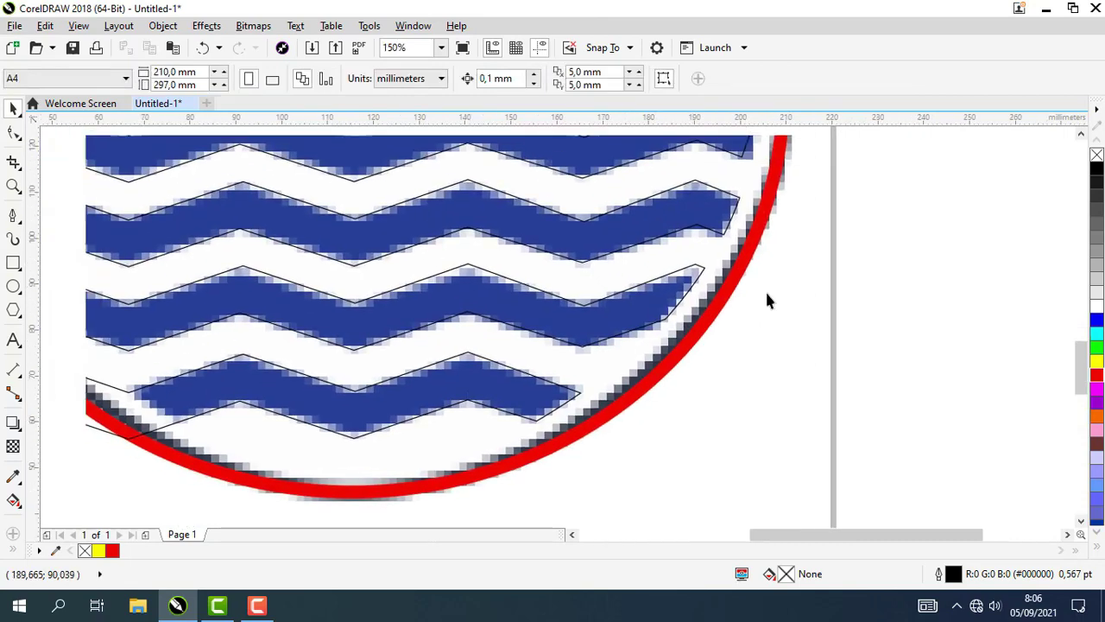
scroll(765, 300, down, 2)
click(257, 261)
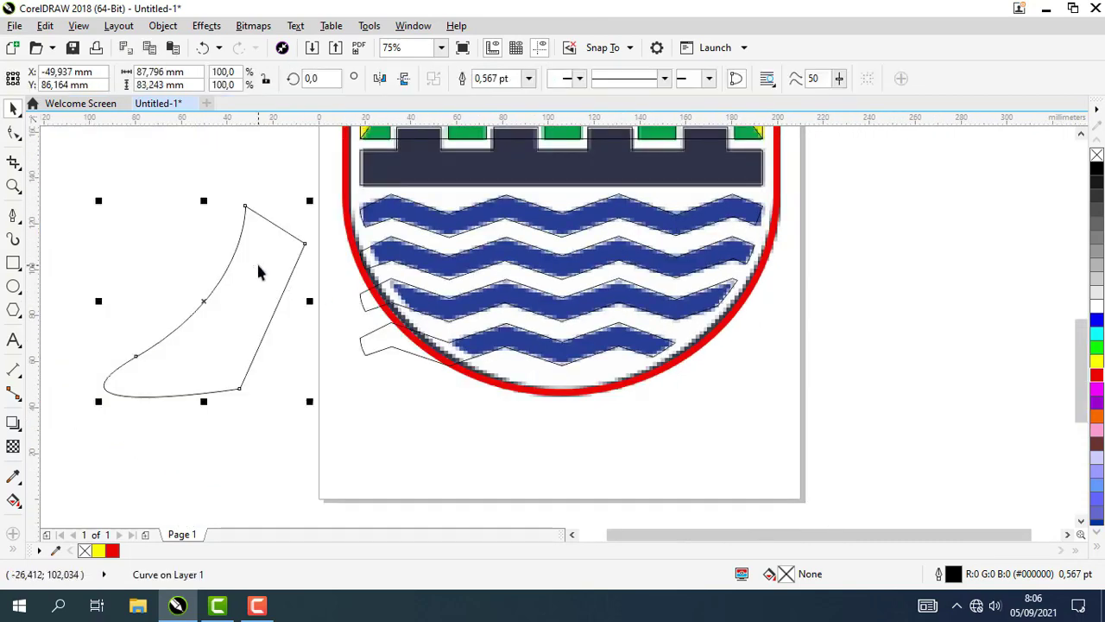
click(405, 86)
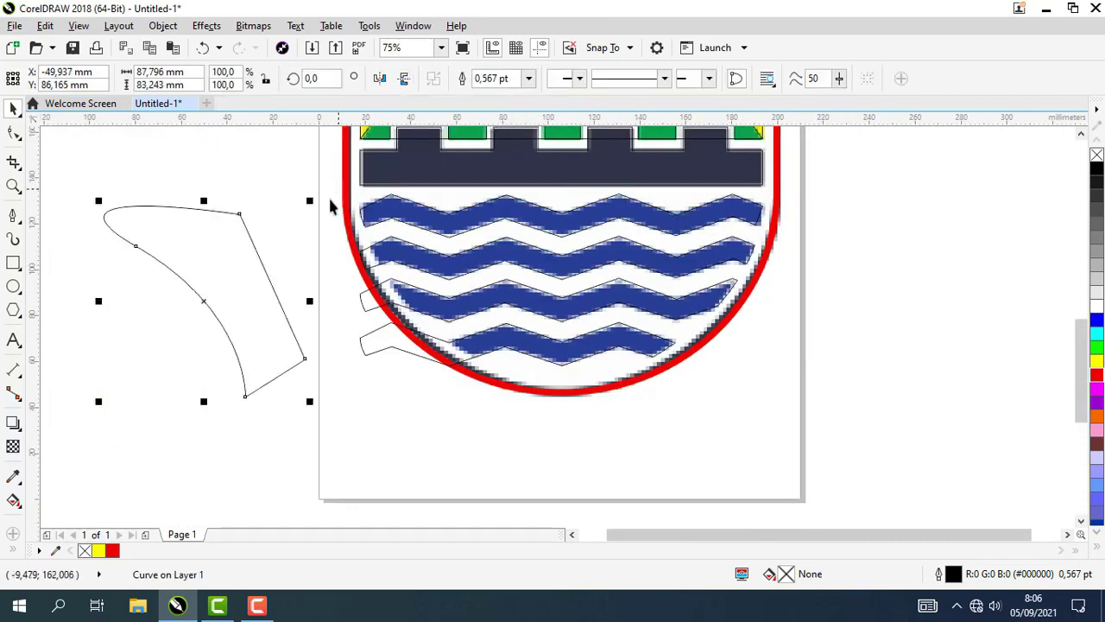
drag(233, 262, 353, 254)
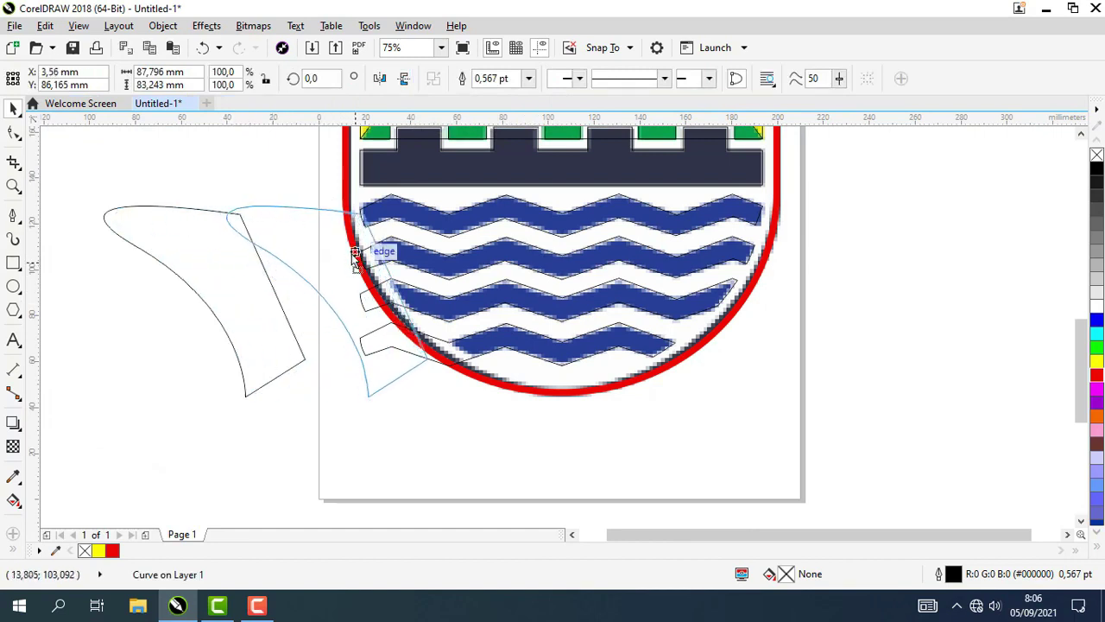
key(Escape)
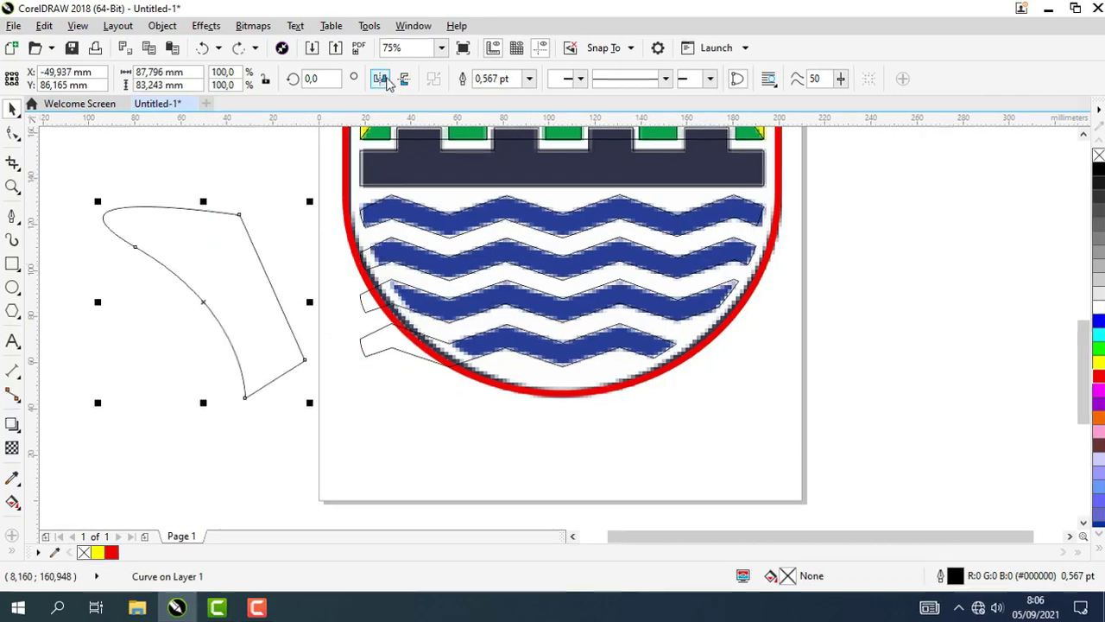
Mirror the spare cutter horizontally and move it sideways over the waves' left ends, its curve following the shield's inner edge.
click(384, 79)
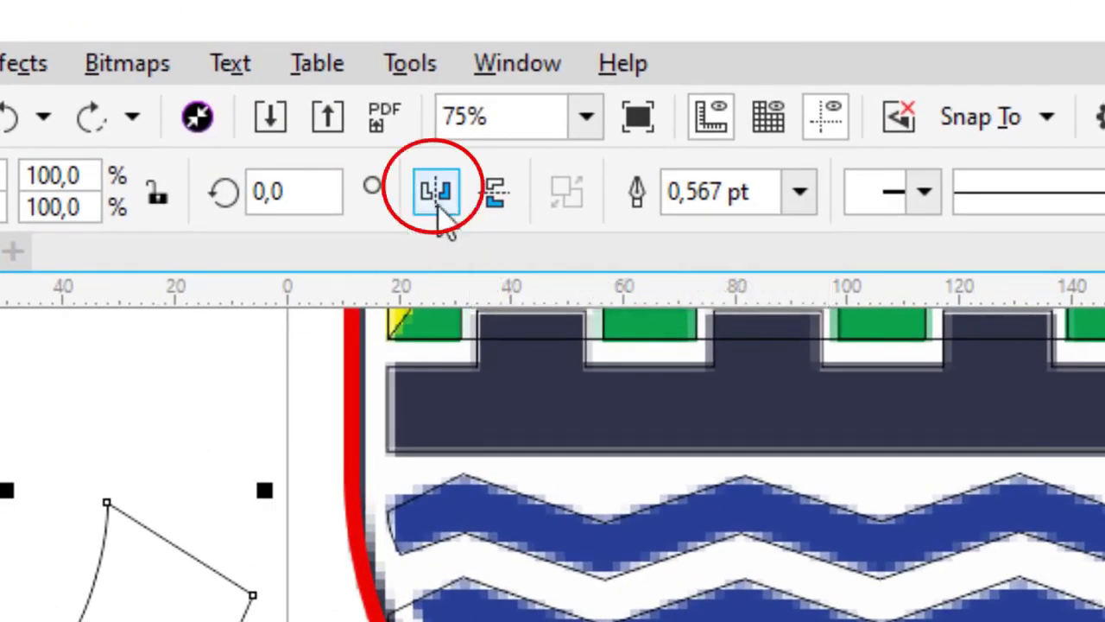
click(437, 200)
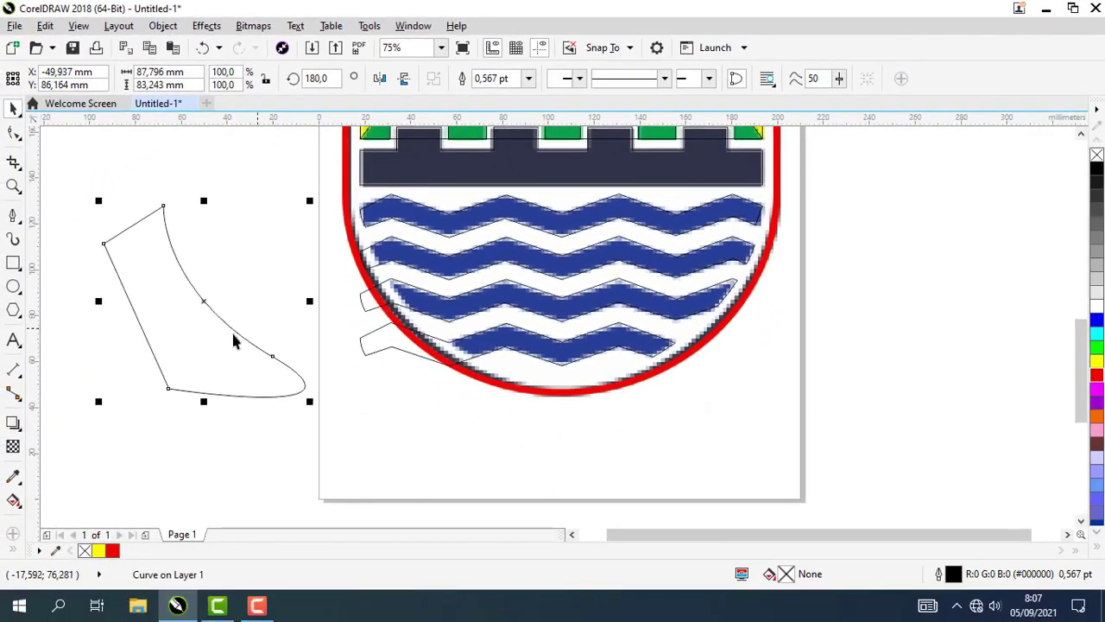
drag(232, 334, 415, 343)
scroll(435, 370, up, 2)
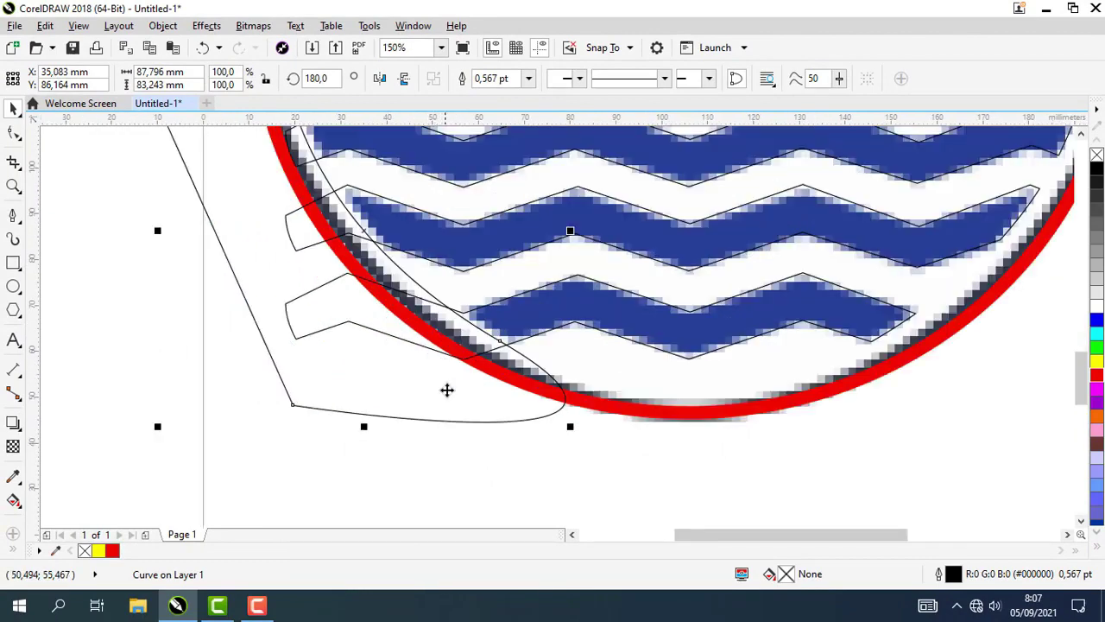
drag(478, 489, 485, 499)
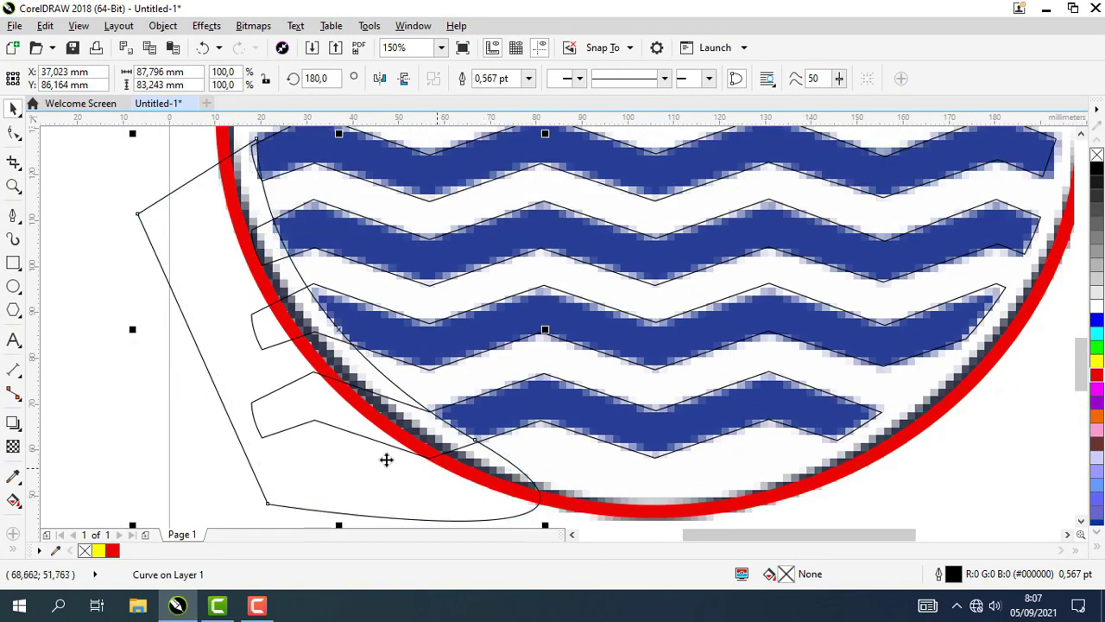
Stack copies of the mirrored cutter in place over the waves' left ends.
click(147, 390)
scroll(195, 356, left, 1)
click(261, 311)
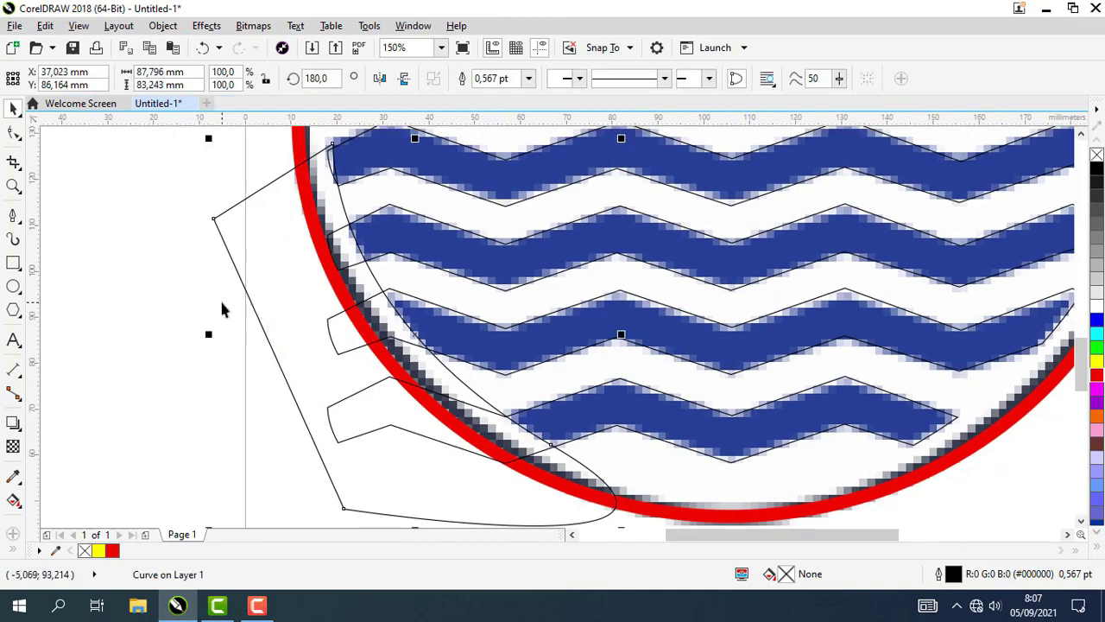
click(275, 331)
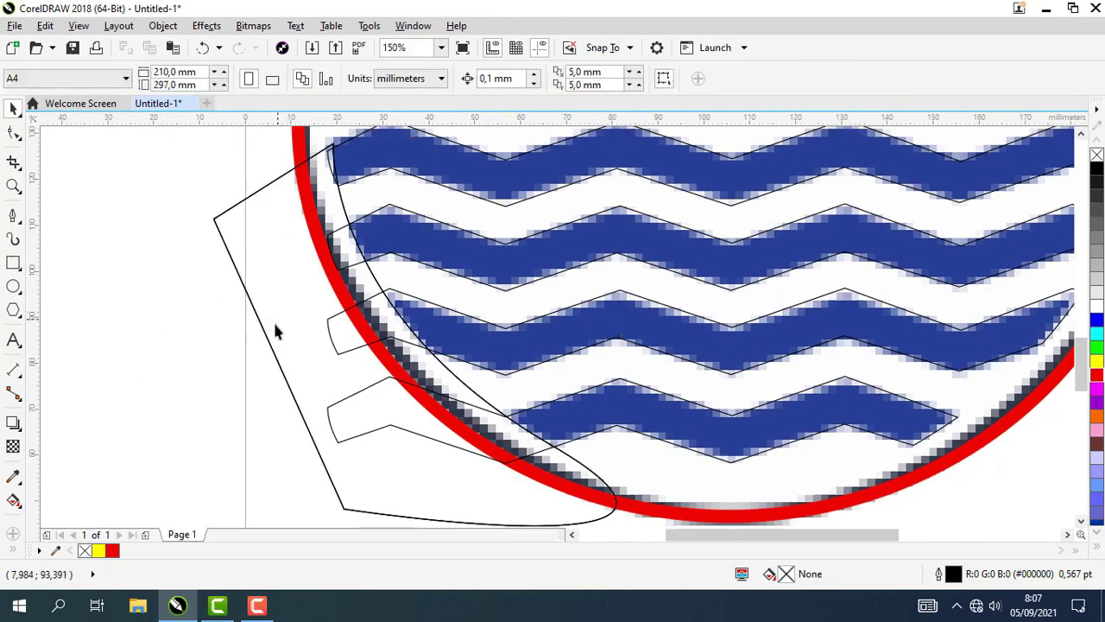
Trim the second wave's left end with one of the stacked cutter copies using Back Minus Front.
click(261, 331)
scroll(303, 250, up, 1)
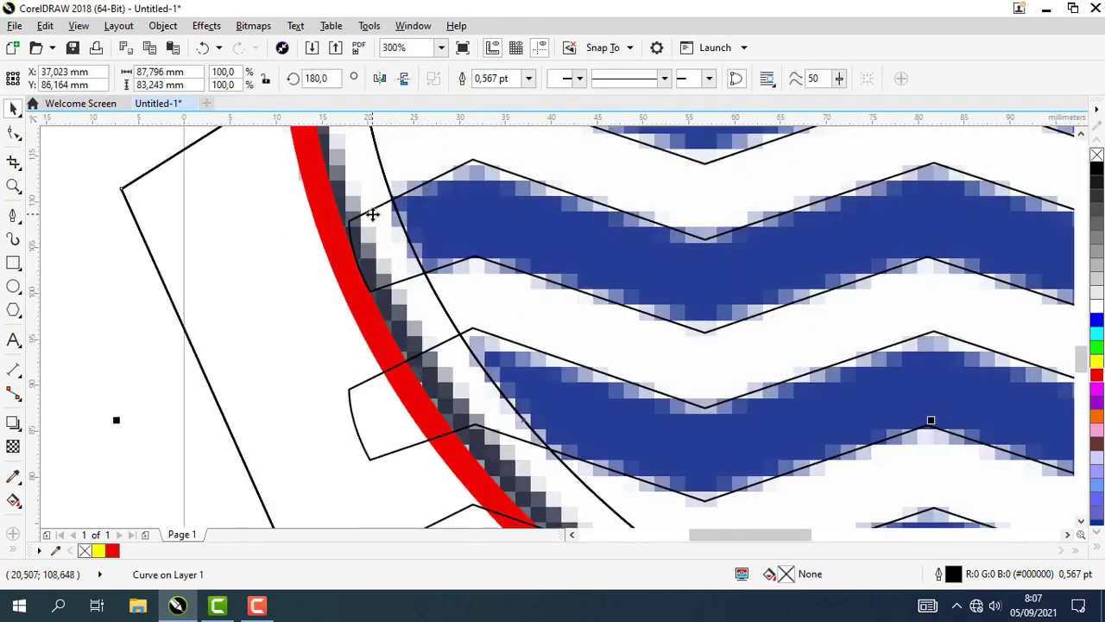
shift+click(373, 218)
click(579, 78)
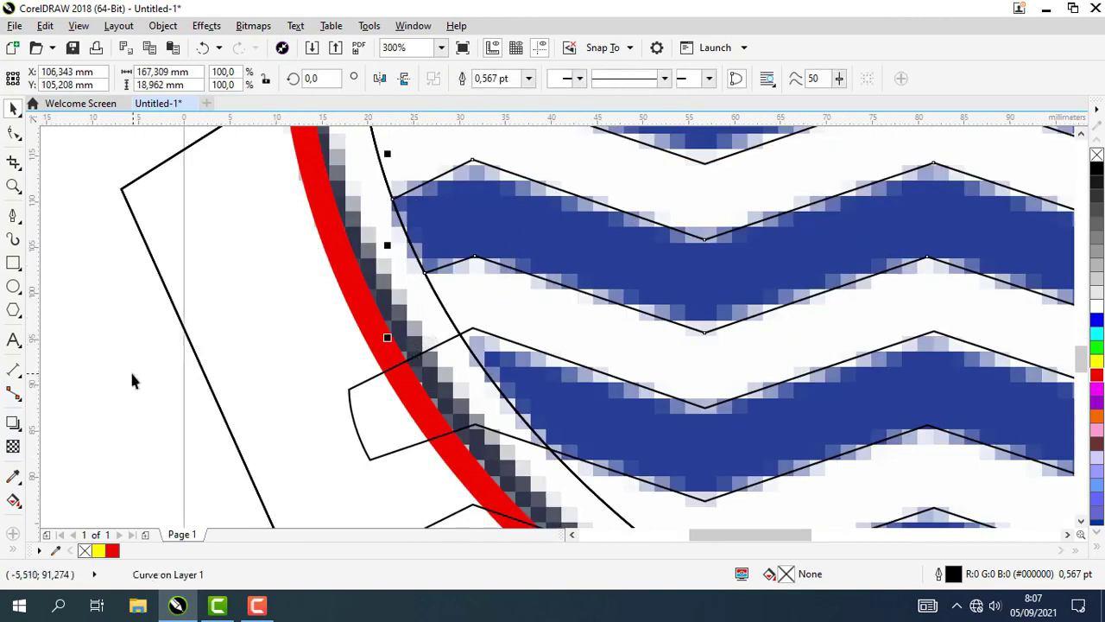
Trim the third wave's left end with another stacked cutter copy using Back Minus Front.
drag(133, 380, 193, 259)
click(243, 266)
click(260, 254)
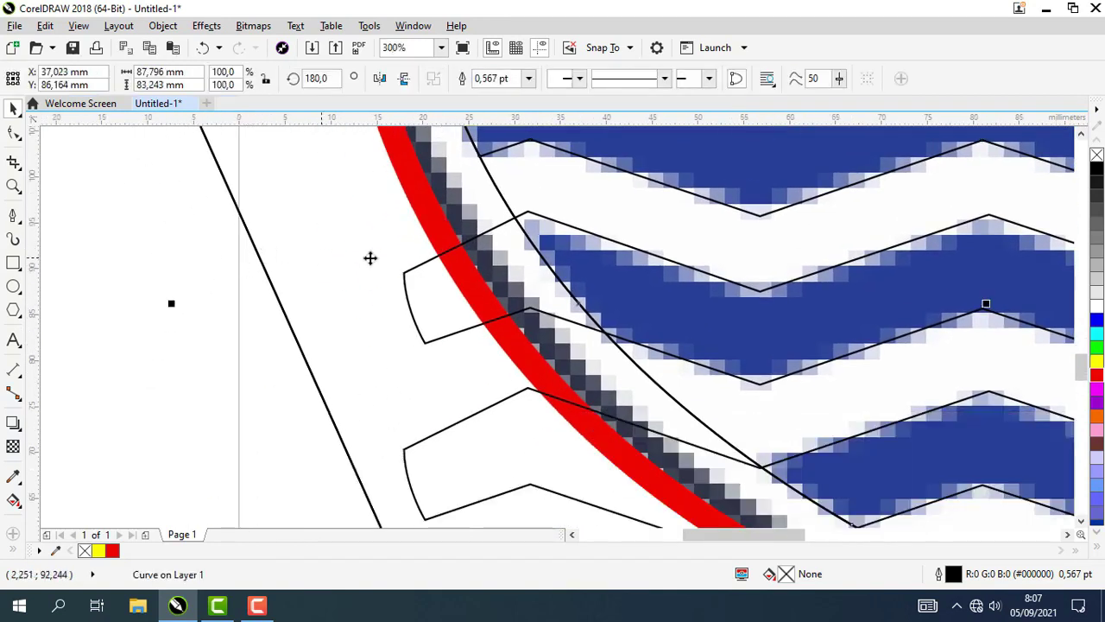
shift+click(422, 271)
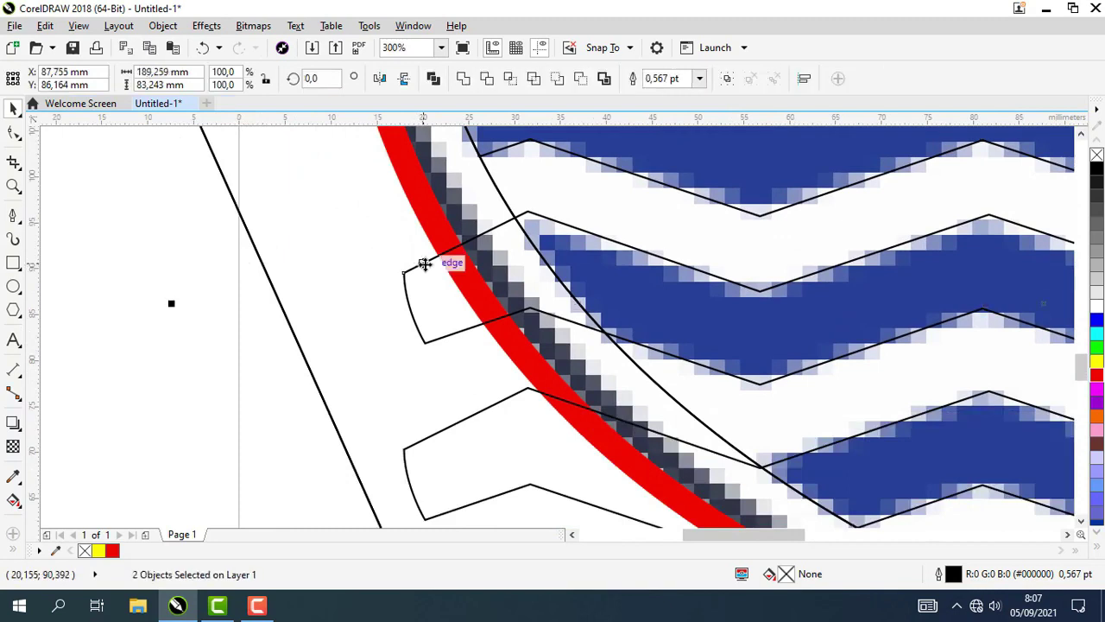
click(580, 78)
Trim the fourth wave's left end with a further cutter copy using Back Minus Front.
click(299, 375)
click(312, 370)
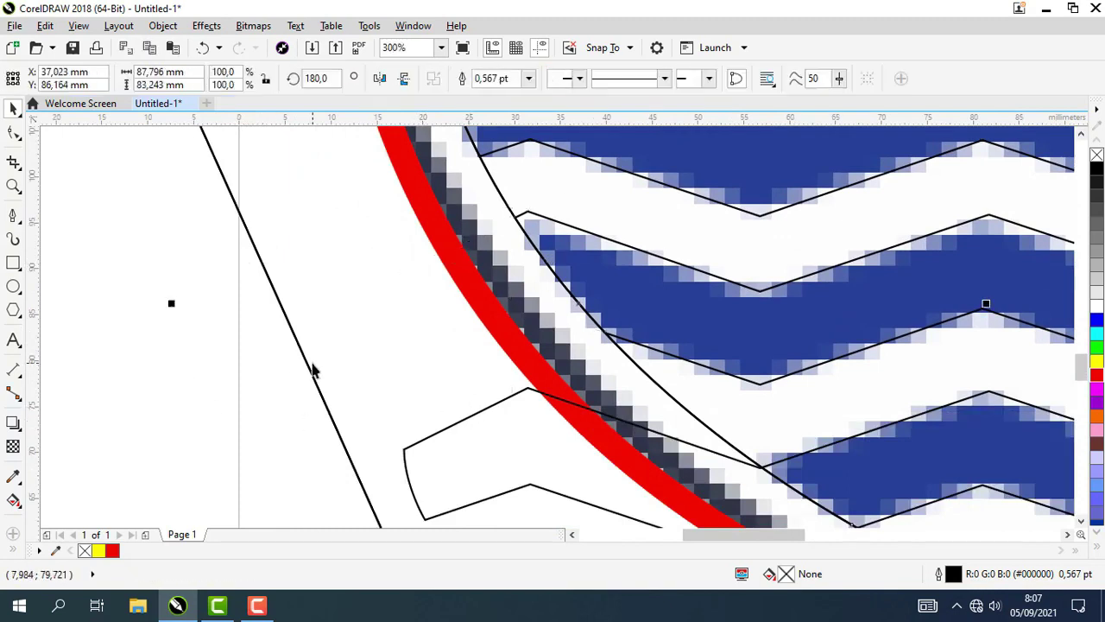
shift+click(486, 413)
click(581, 79)
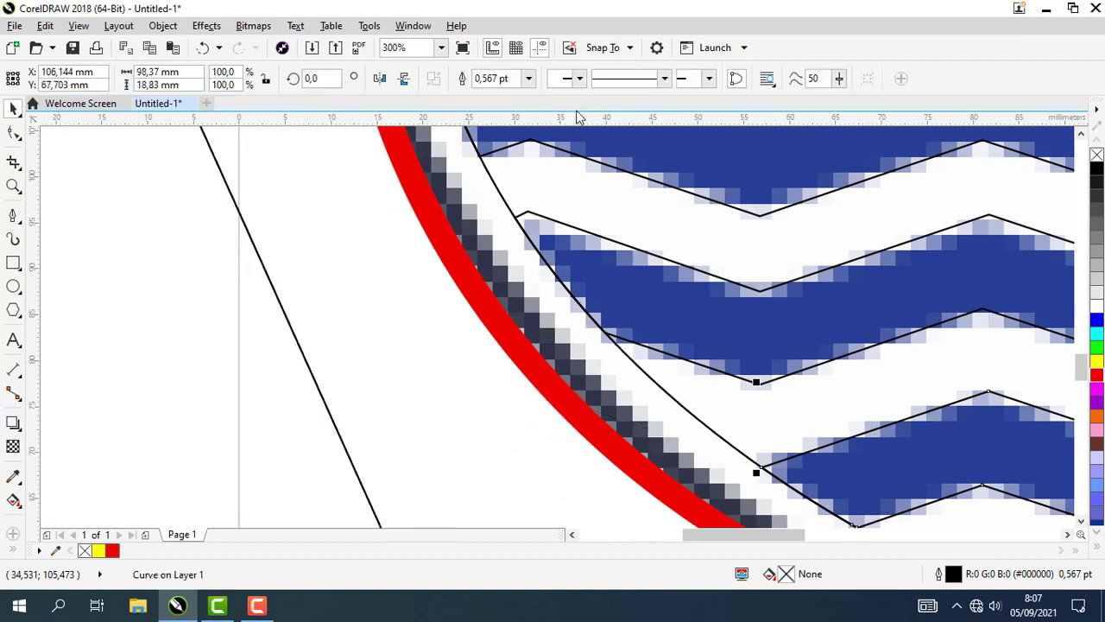
Delete the leftover cutter shape beside the waves' left ends.
key(F3)
click(476, 265)
drag(501, 205, 392, 357)
click(393, 362)
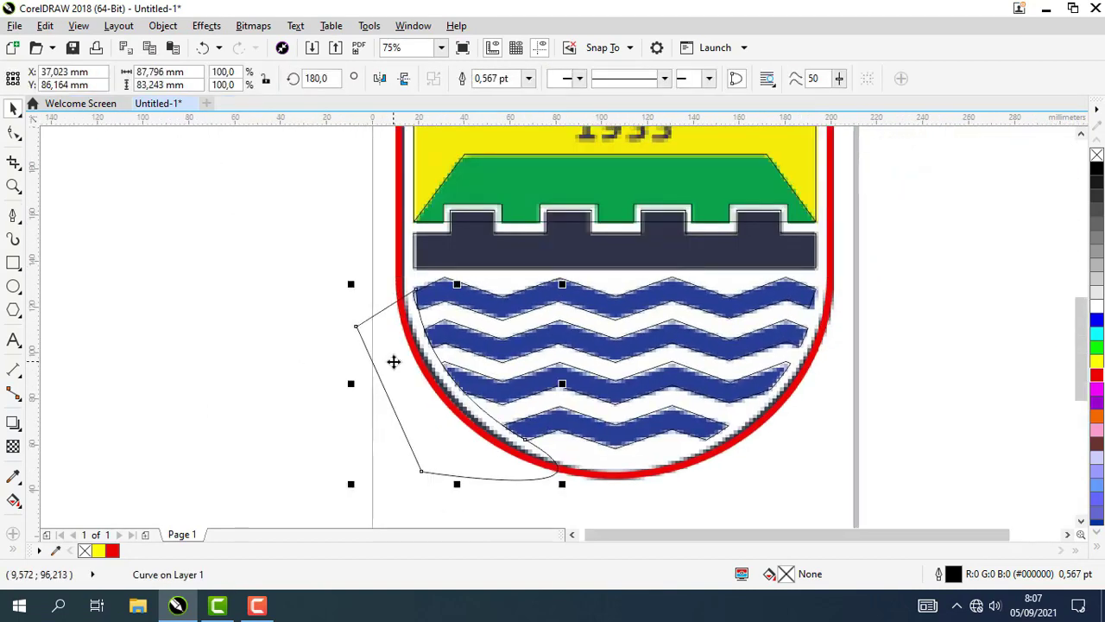
key(Delete)
scroll(325, 283, down, 2)
scroll(292, 239, up, 1)
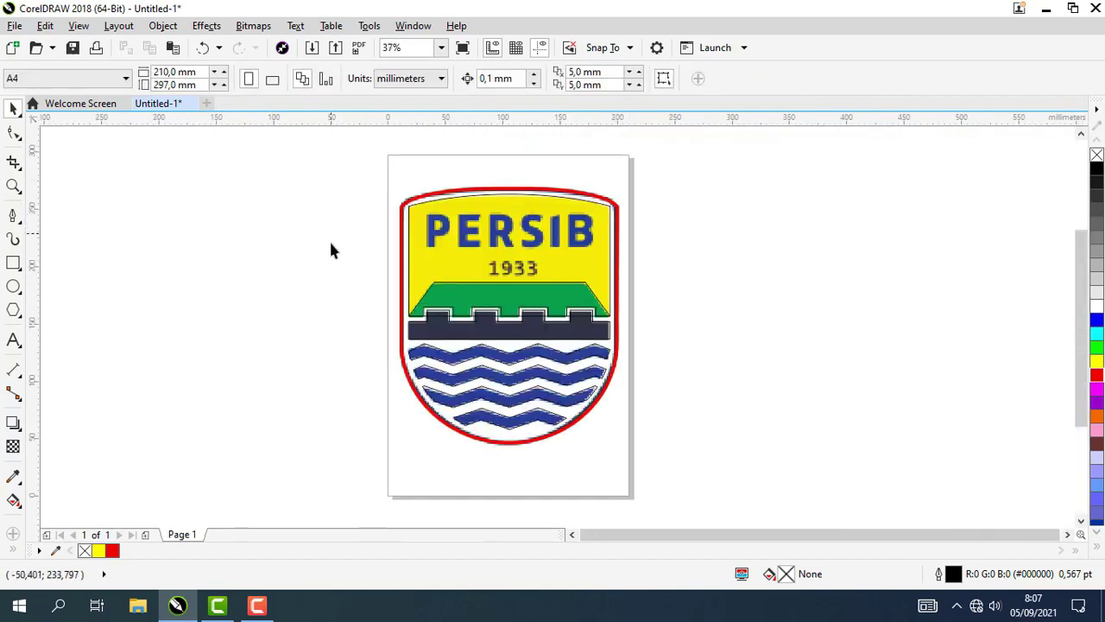
Add the artistic text PERSIB in Arial 24 pt on the yellow field, beside the 1933.
scroll(296, 323, up, 1)
drag(318, 328, 262, 357)
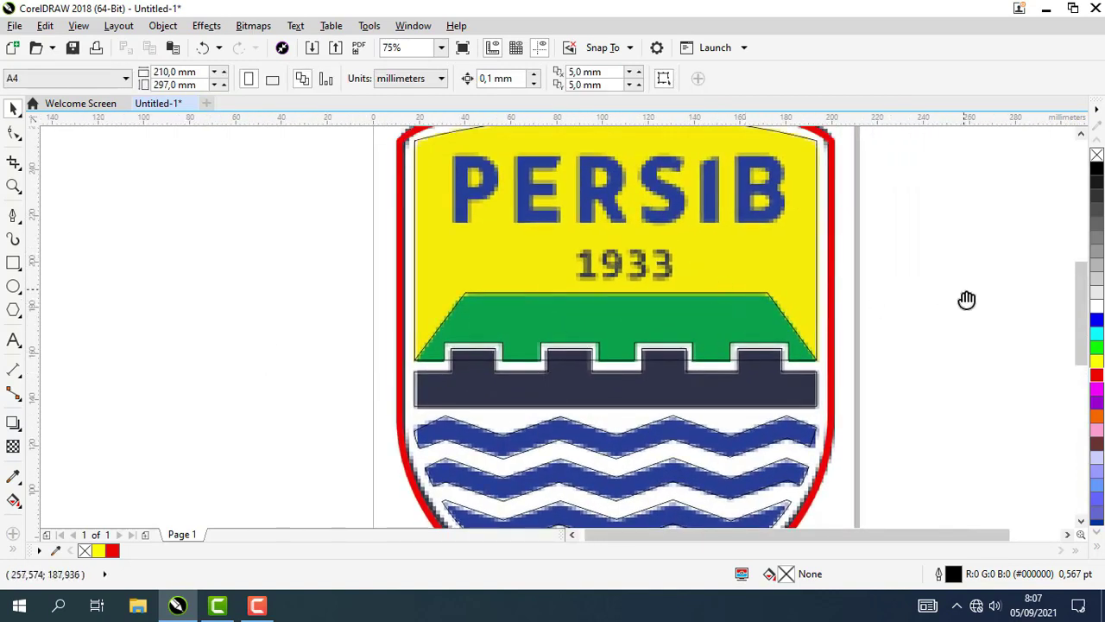
drag(966, 299, 938, 313)
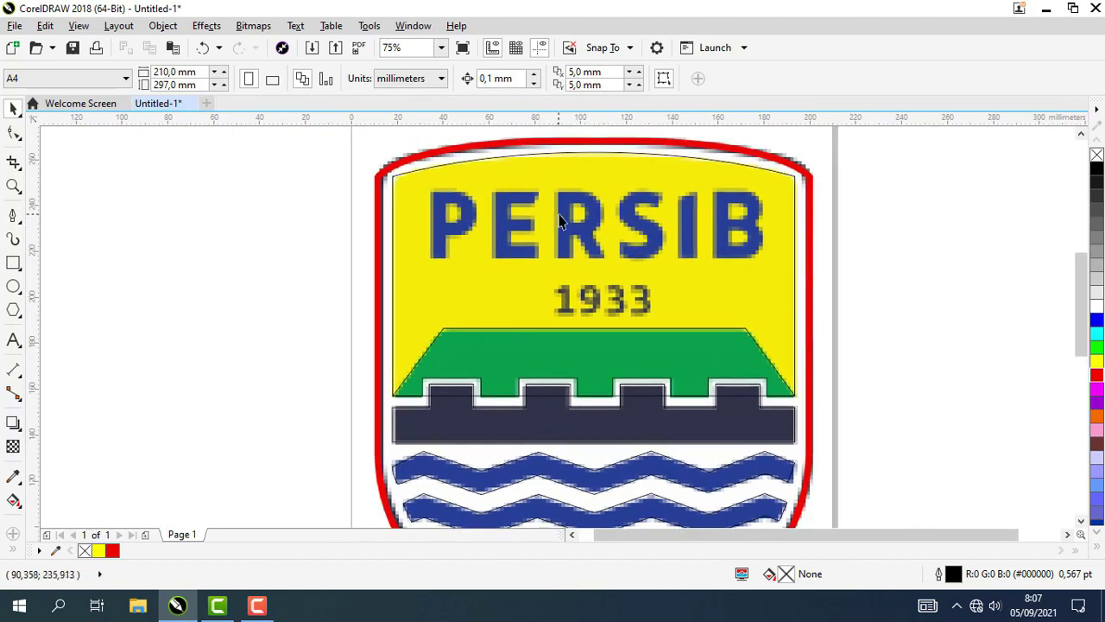
click(13, 338)
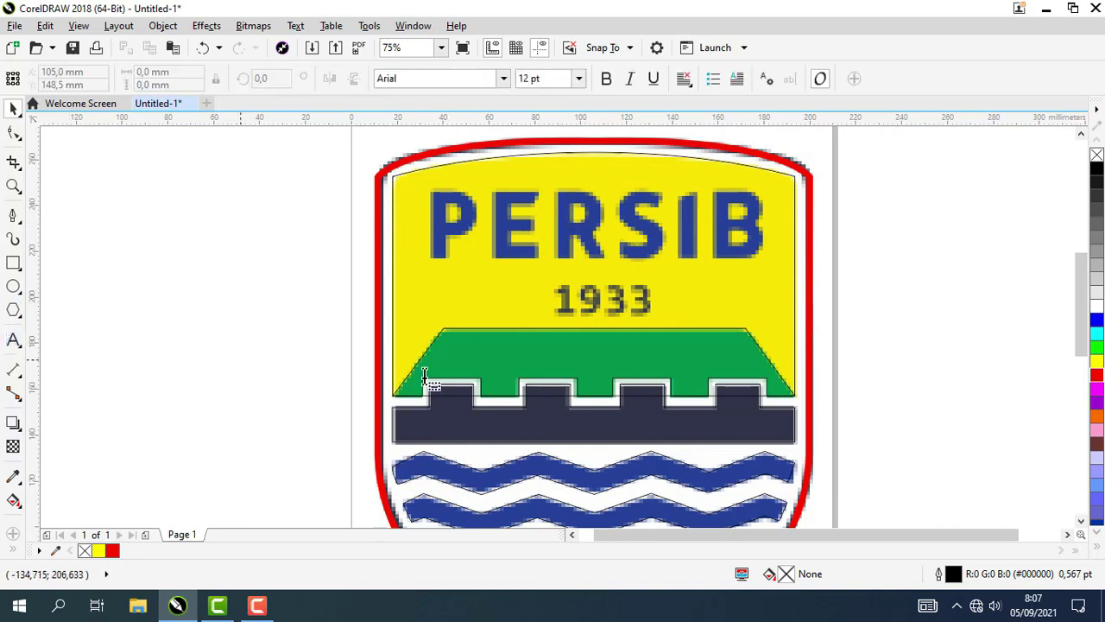
scroll(599, 320, up, 1)
scroll(535, 339, down, 1)
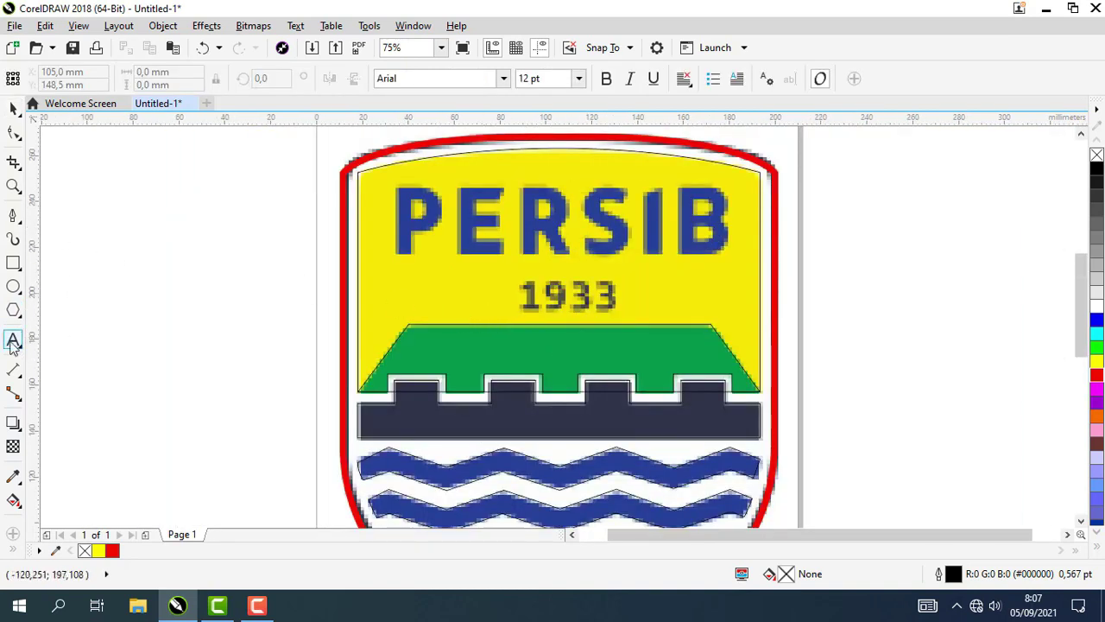
click(392, 289)
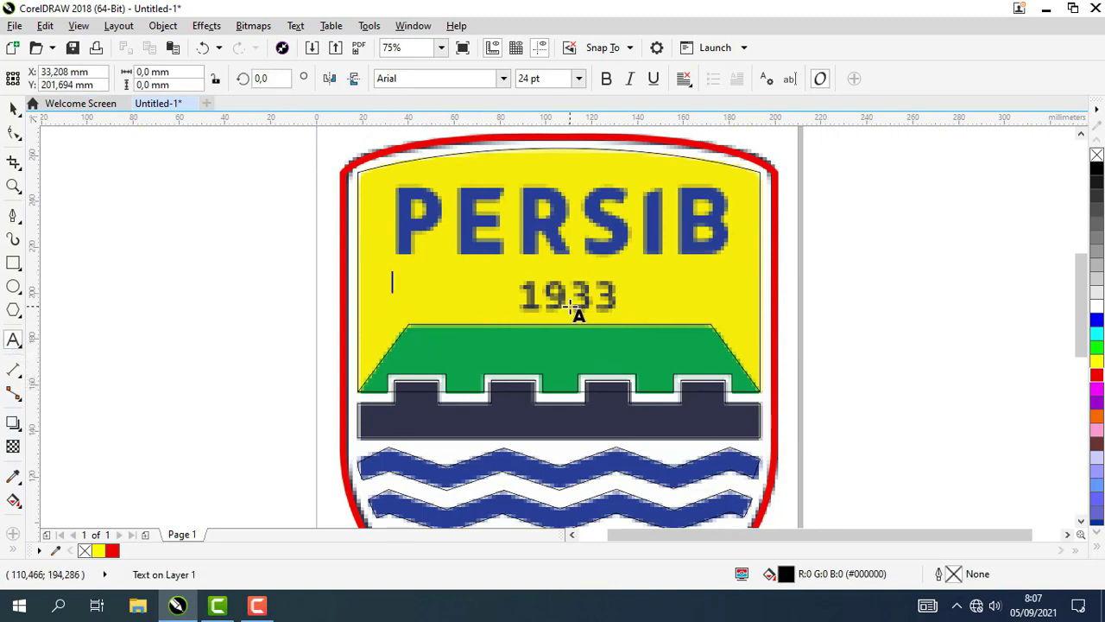
text(PERSIB)
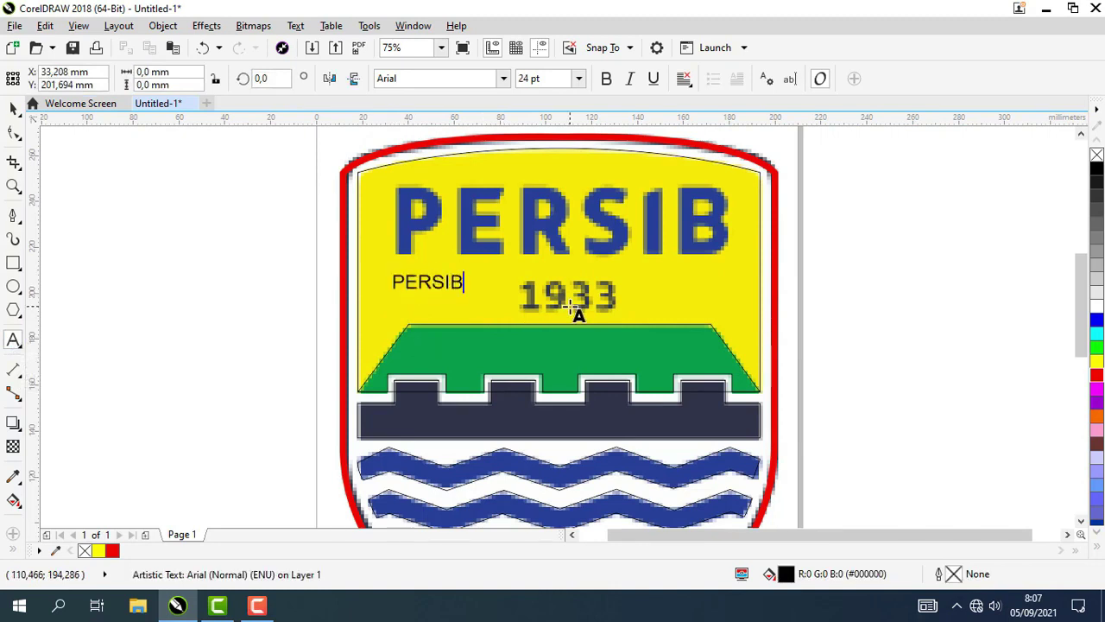
key(Escape)
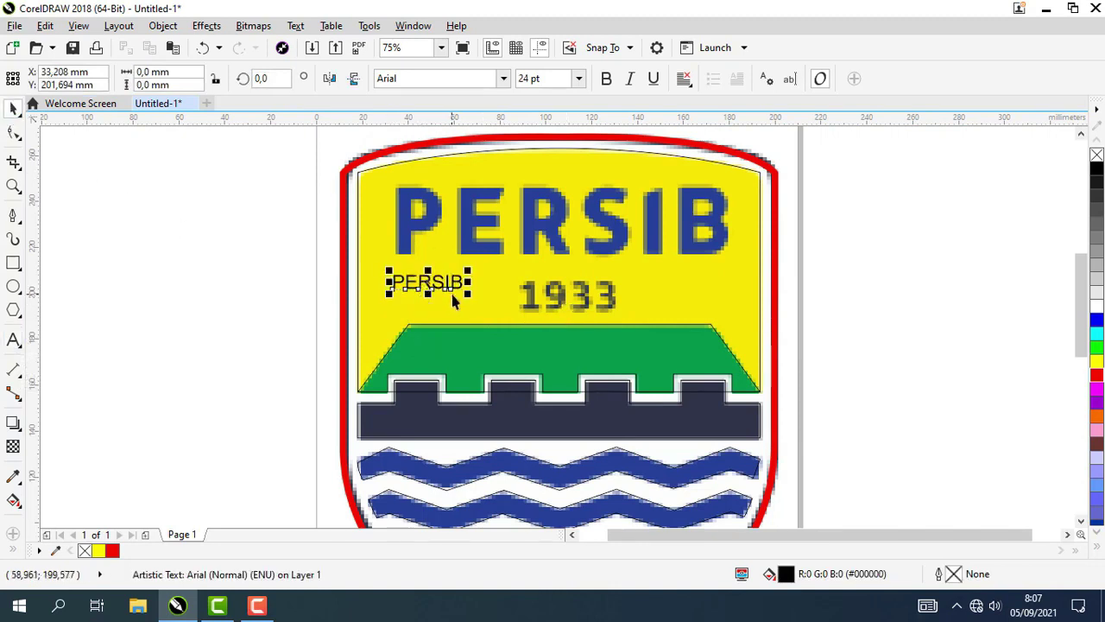
Move the PERSIB text onto the blue lettering of the reference image and scale it up to about 140 mm wide.
scroll(427, 285, up, 4)
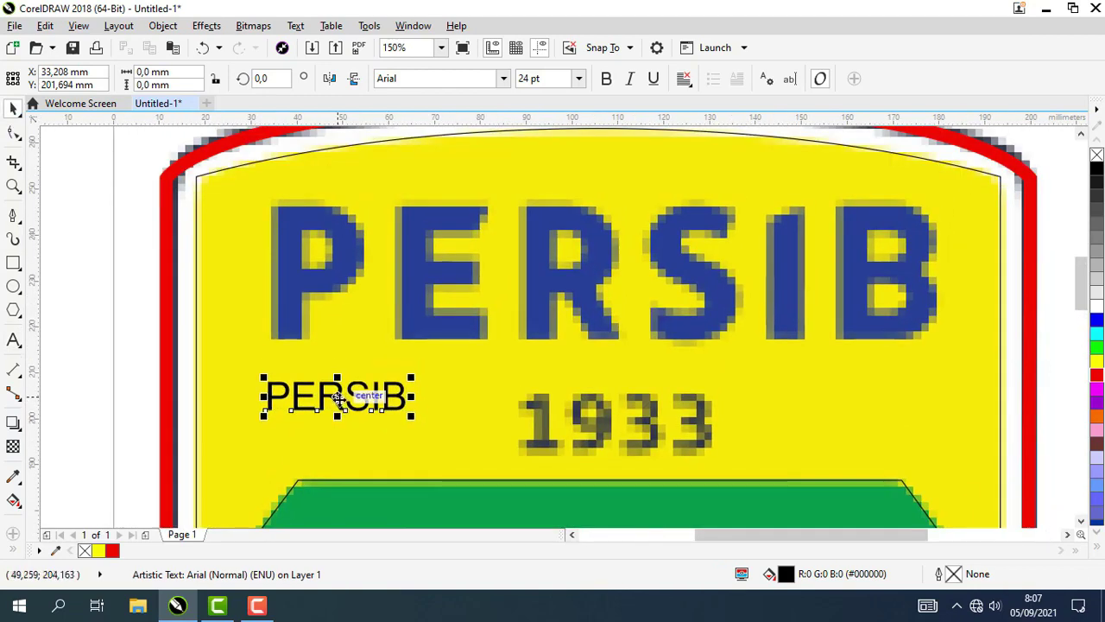
drag(346, 401, 344, 220)
drag(416, 240, 922, 388)
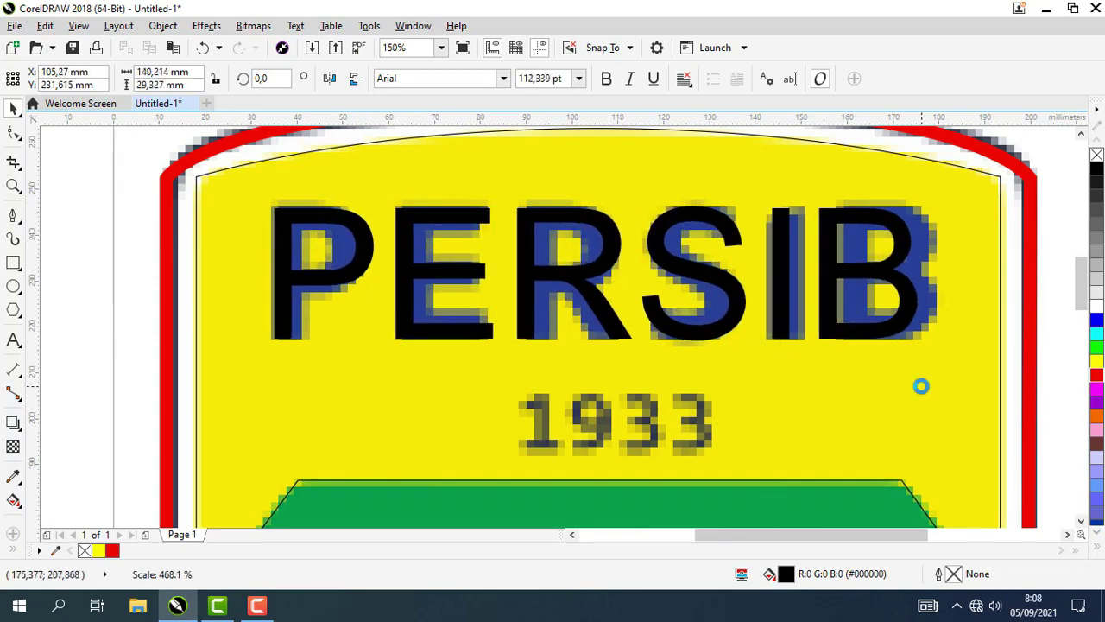
Widen the letter spacing of the PERSIB text with the Shape tool so its letters line up with the reference lettering.
click(13, 132)
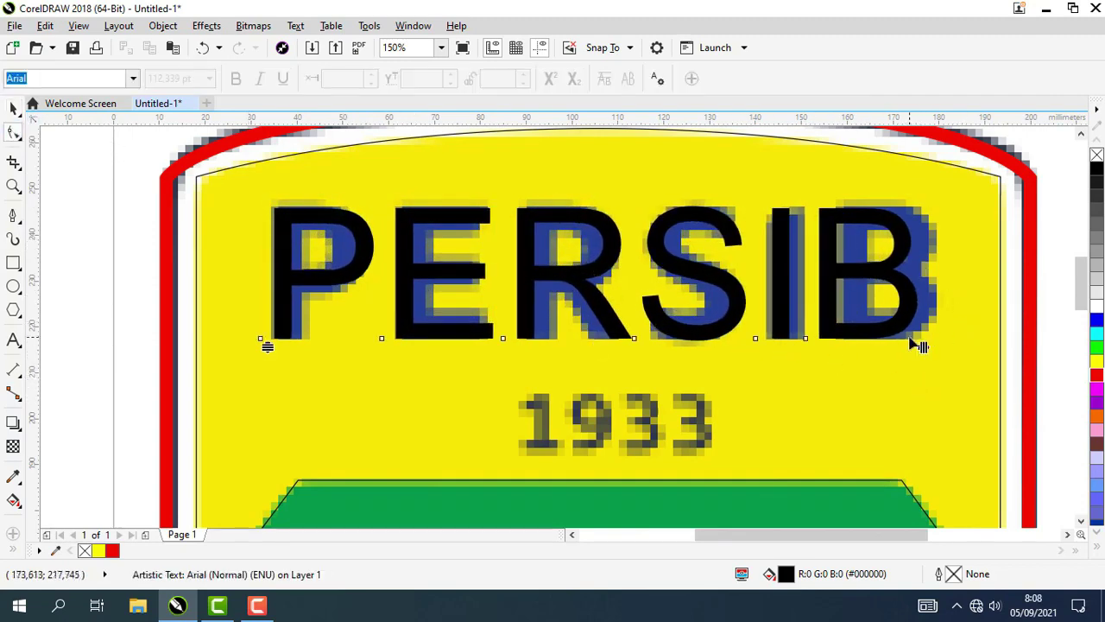
drag(918, 345, 939, 346)
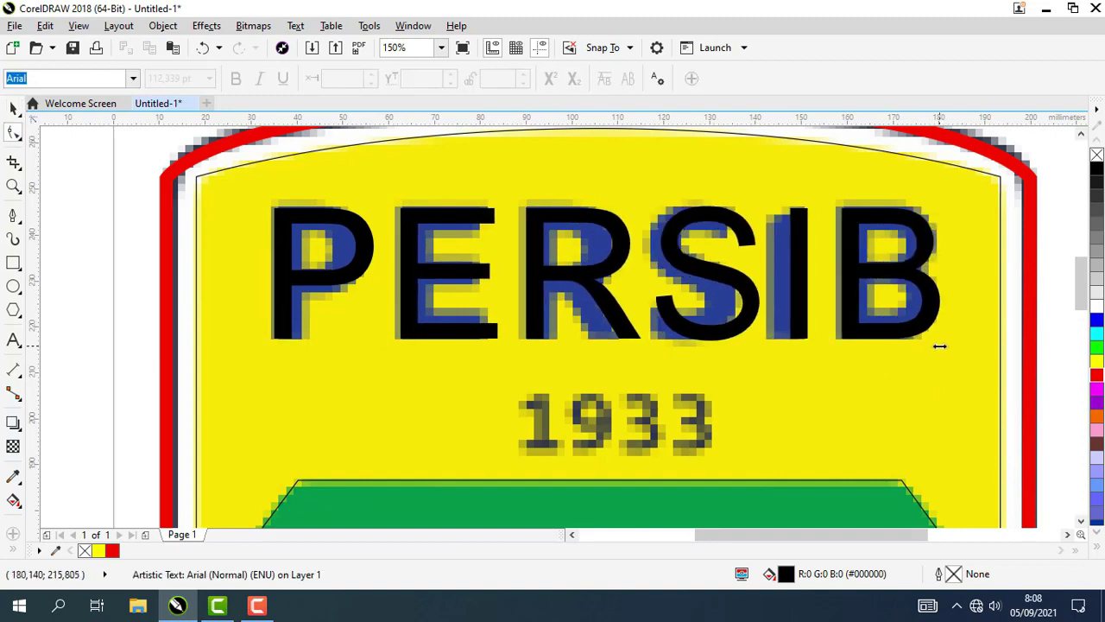
click(13, 109)
click(74, 168)
drag(147, 212, 151, 241)
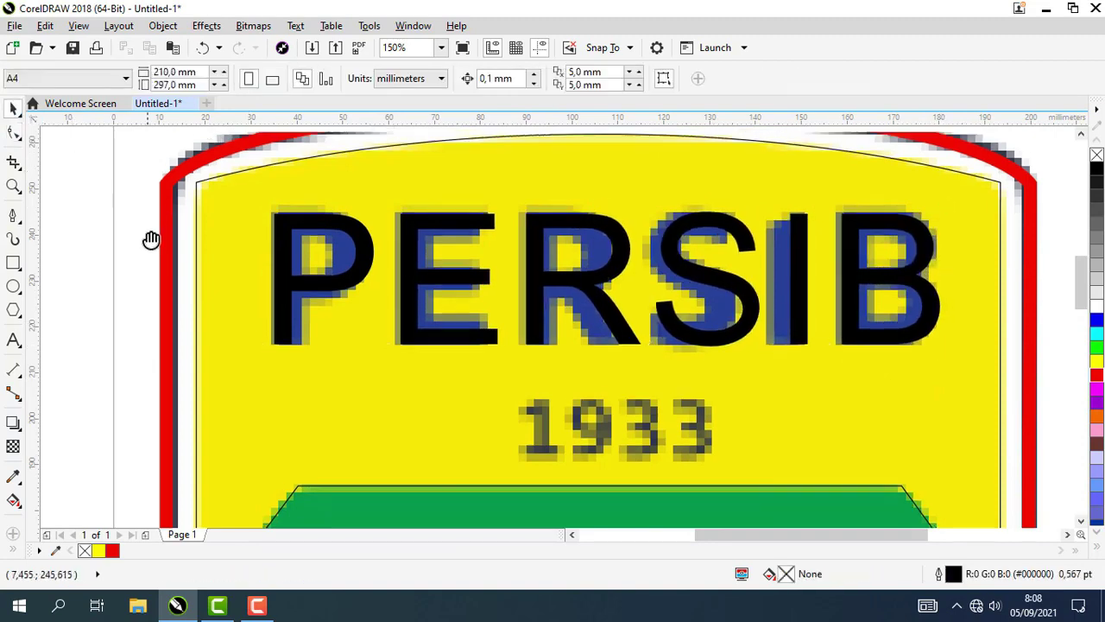
scroll(243, 242, down, 2)
scroll(333, 256, up, 2)
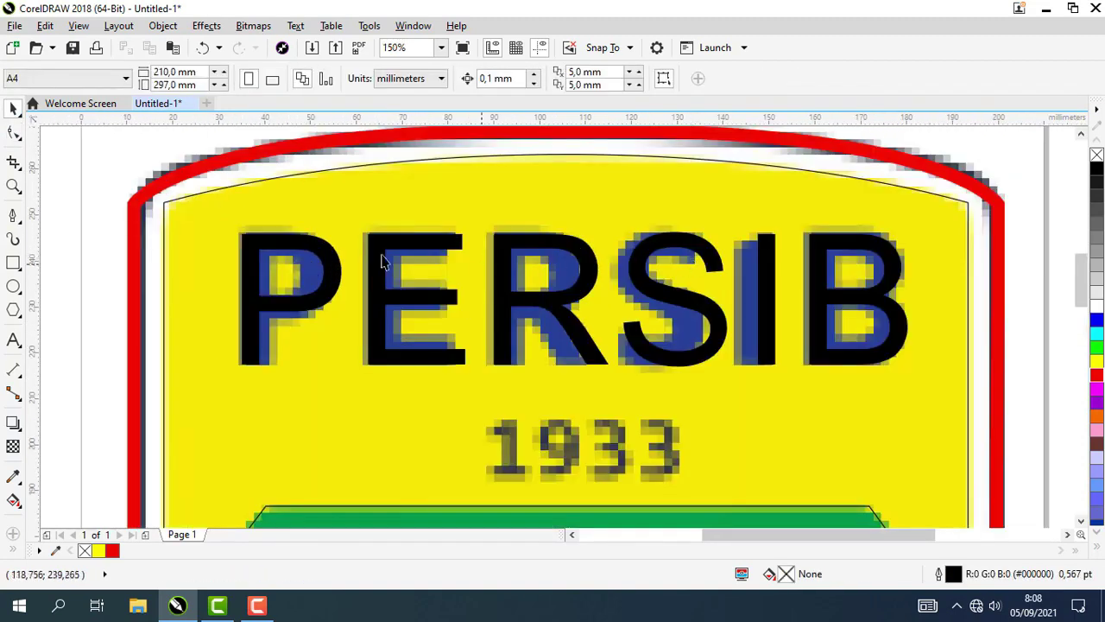
Change the font of the PERSIB text to a Black Lives.
click(311, 250)
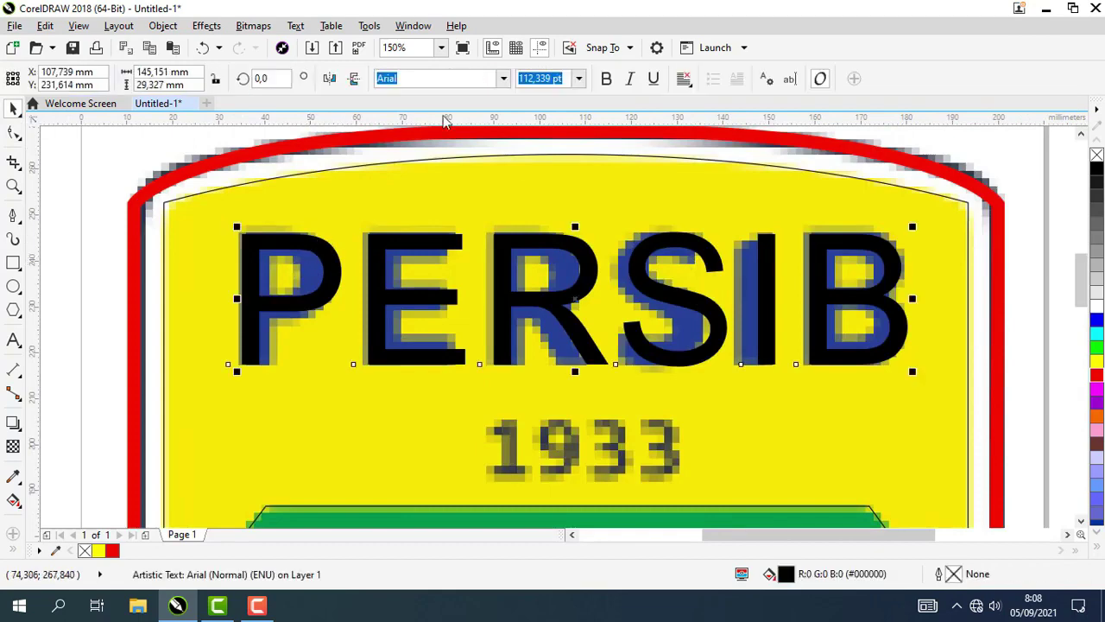
click(502, 80)
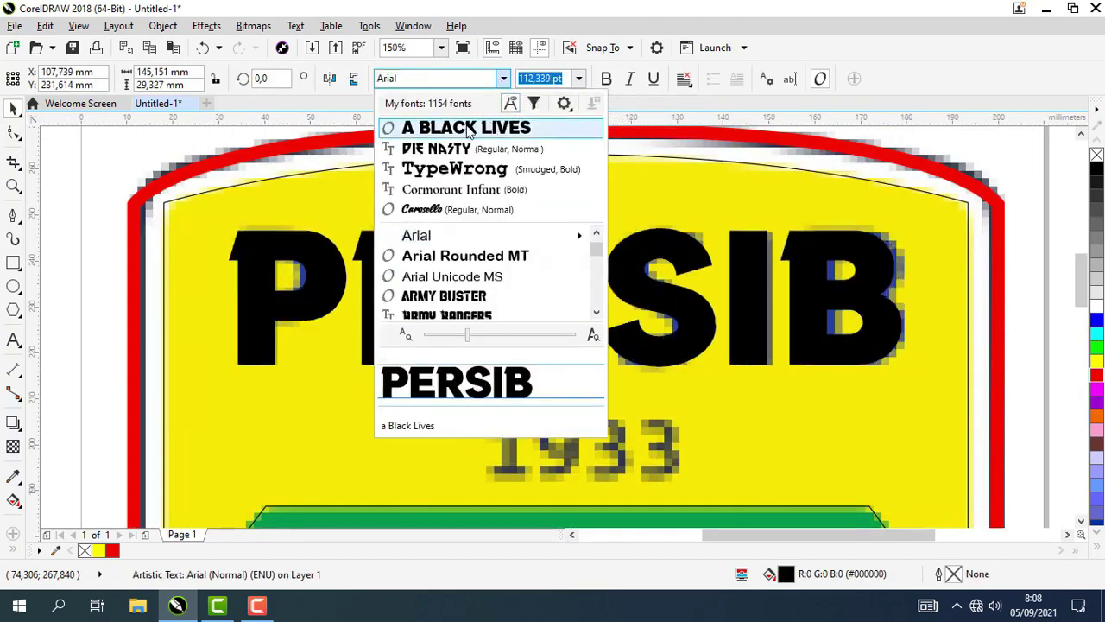
click(542, 134)
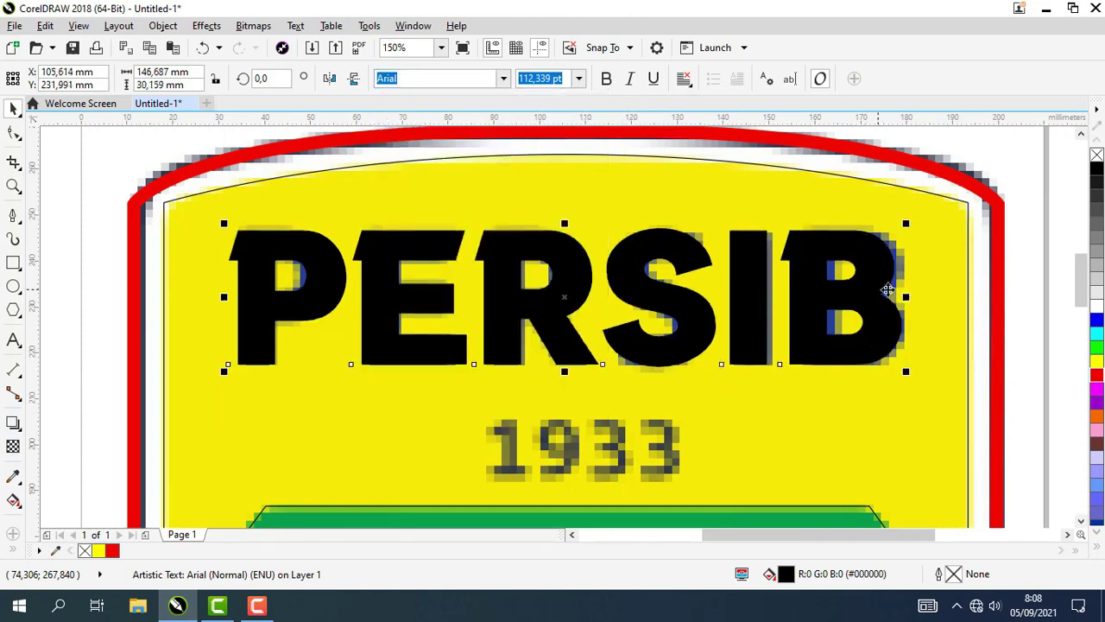
Move the PERSIB text straight down below the blue reference lettering, overlapping the top of the green shape.
scroll(789, 276, down, 2)
key(Escape)
drag(748, 250, 754, 336)
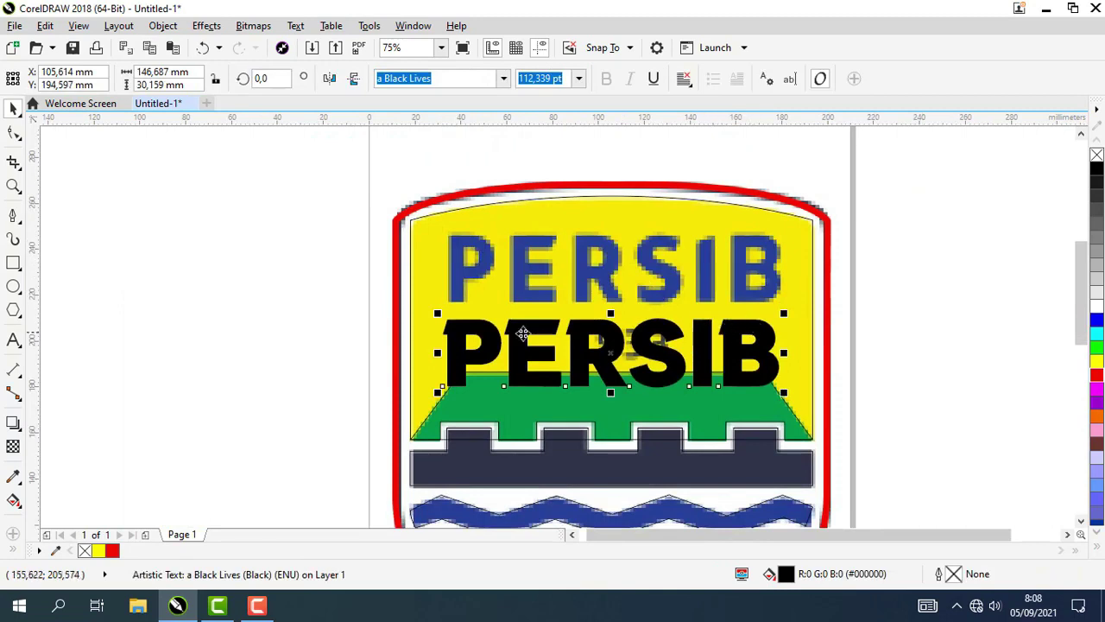
Undo the last move of the PERSIB text and clear the selection.
key(ctrl+z)
key(Escape)
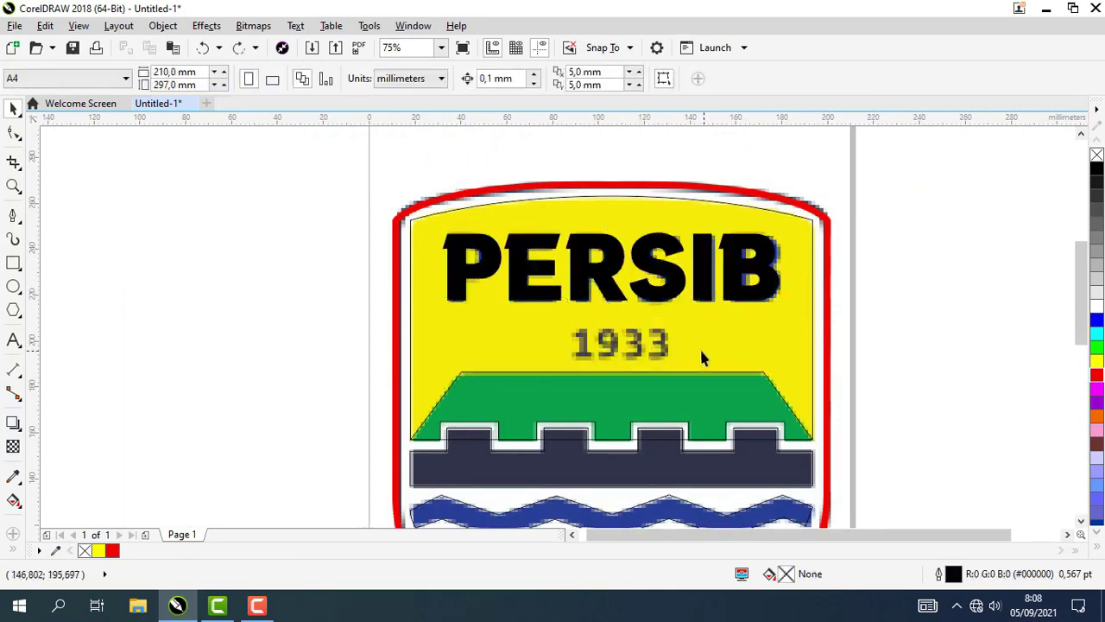
Add the artistic text 1933 just below the PERSIB lettering.
click(13, 339)
scroll(620, 345, up, 2)
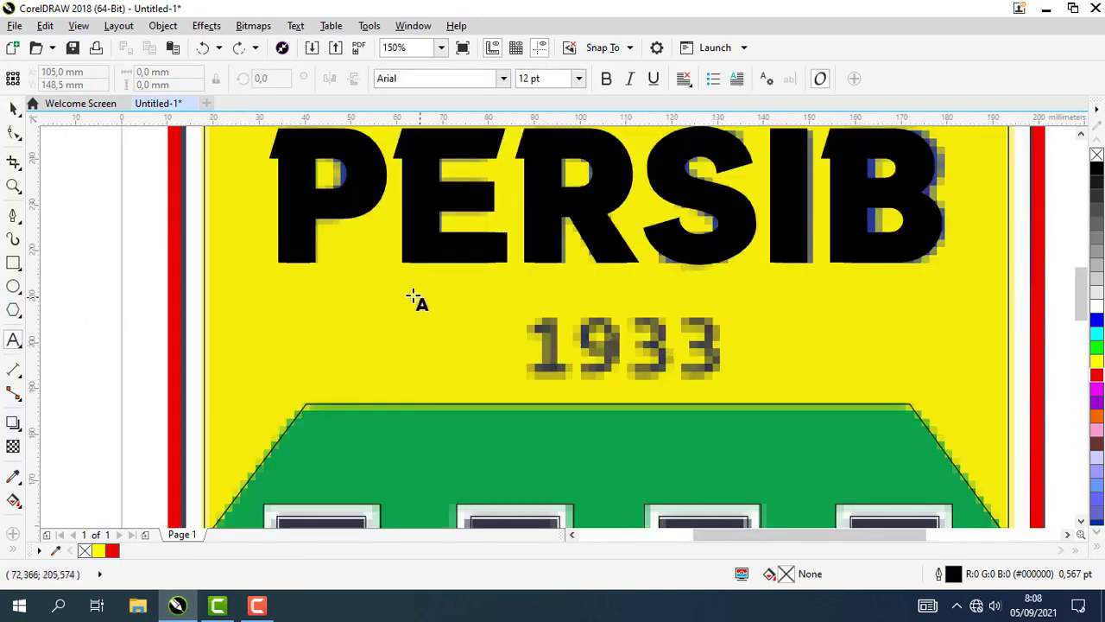
click(414, 297)
text(199)
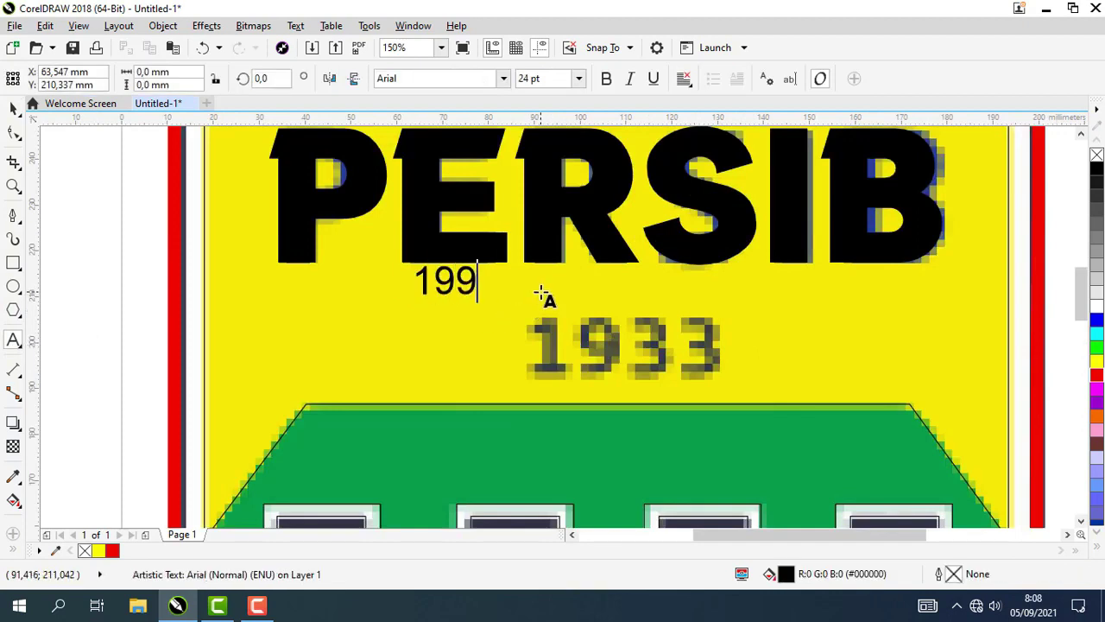
text(3)
click(13, 107)
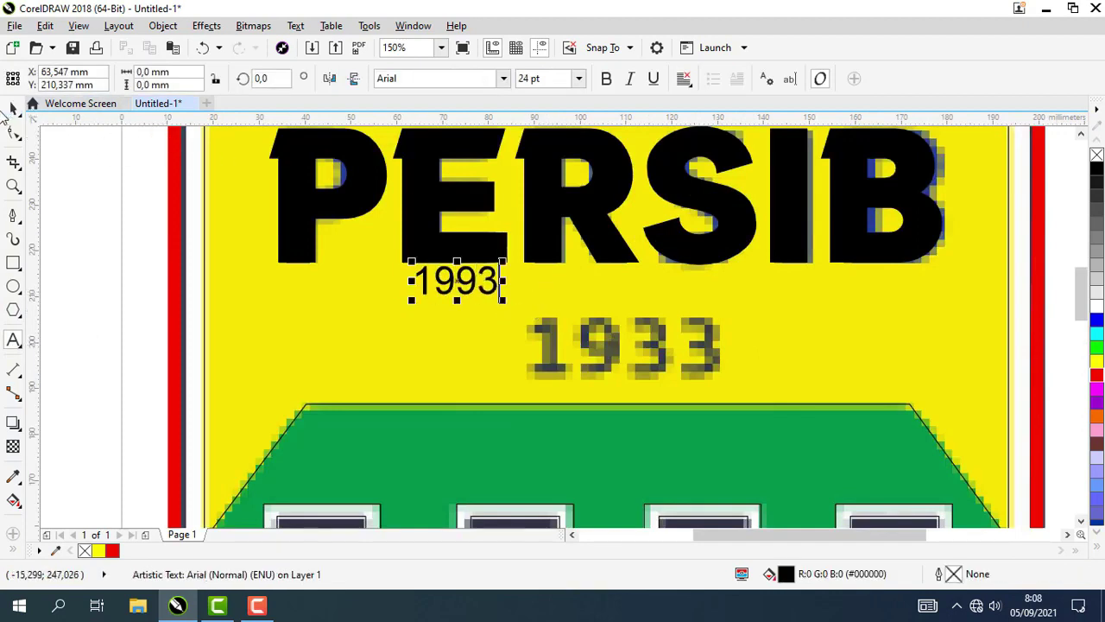
double_click(451, 262)
key(BackSpace)
key(BackSpace)
text(33)
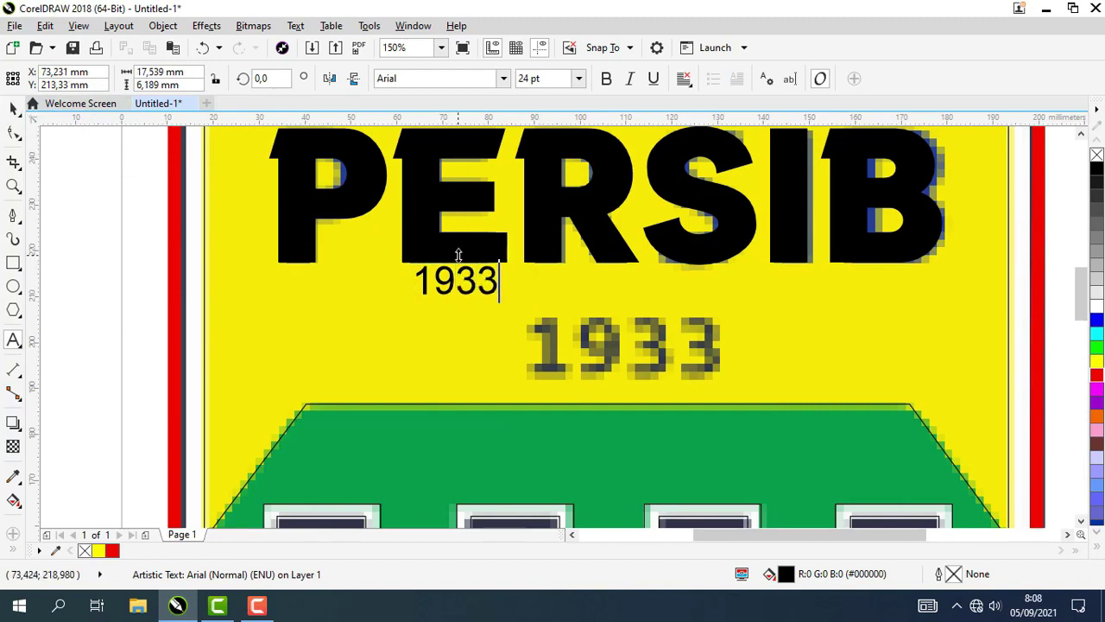
click(13, 108)
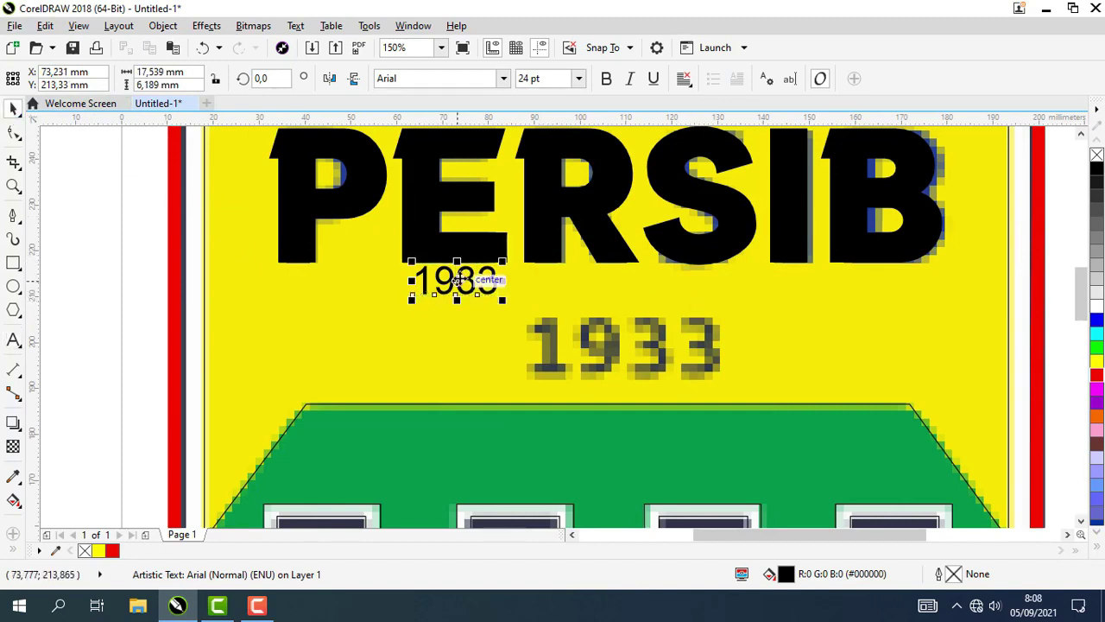
Set the 1933 text in the TypeWrong font, scale it to about 39 mm wide and place it over the reference numerals.
drag(459, 290, 564, 287)
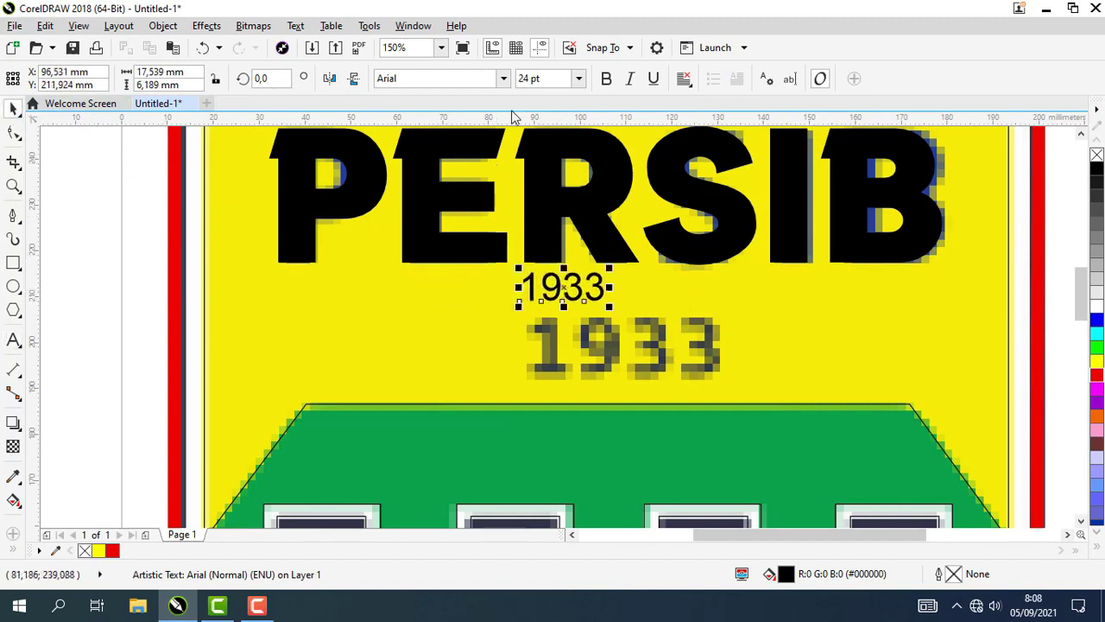
click(502, 79)
click(502, 80)
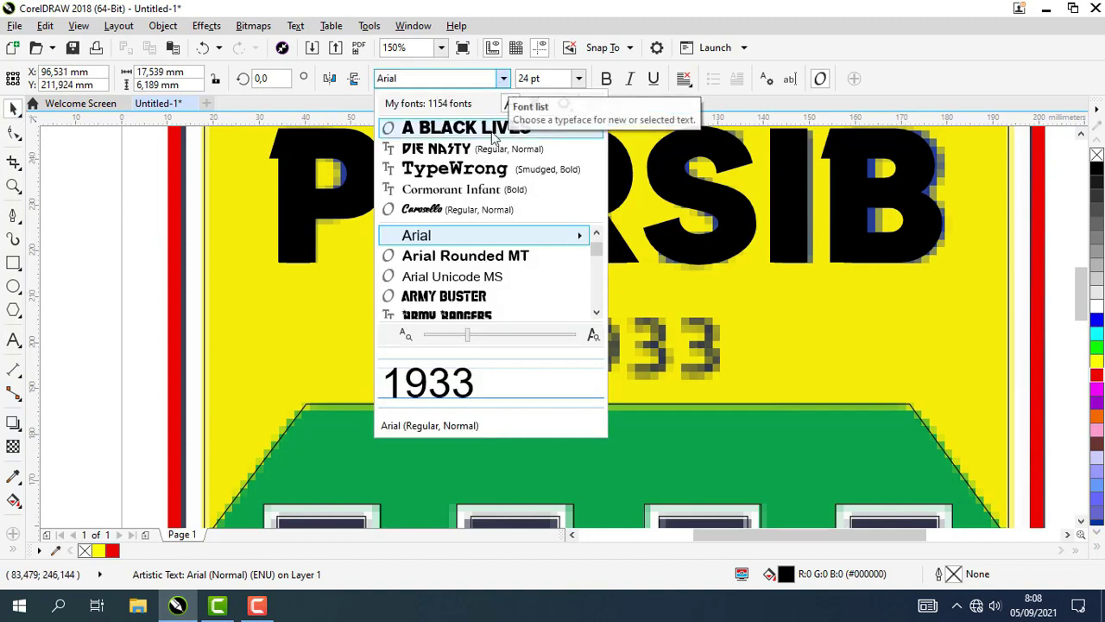
click(481, 175)
drag(615, 307, 687, 325)
drag(630, 294, 723, 385)
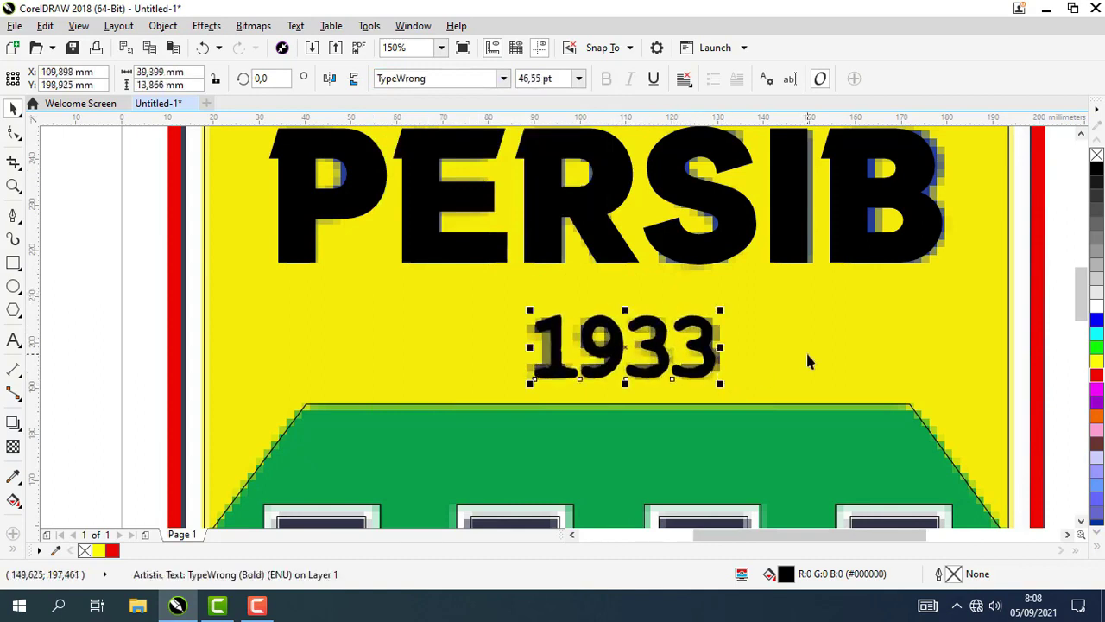
Centre the 1933 text horizontally on the shield's upper panel.
scroll(806, 357, down, 1)
shift+click(813, 349)
scroll(777, 357, up, 1)
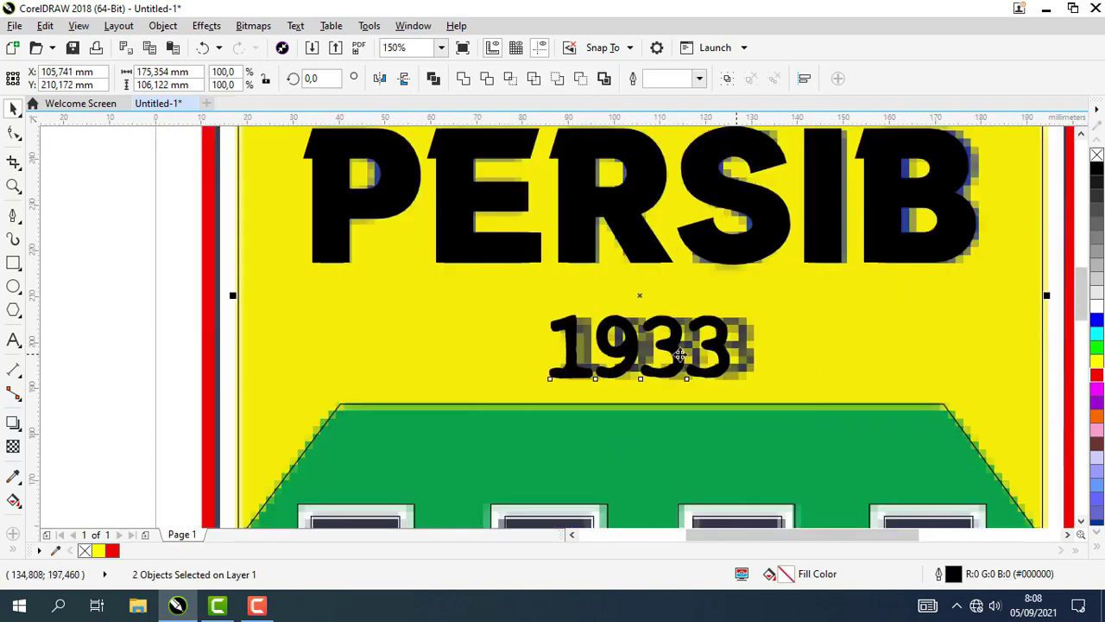
click(157, 308)
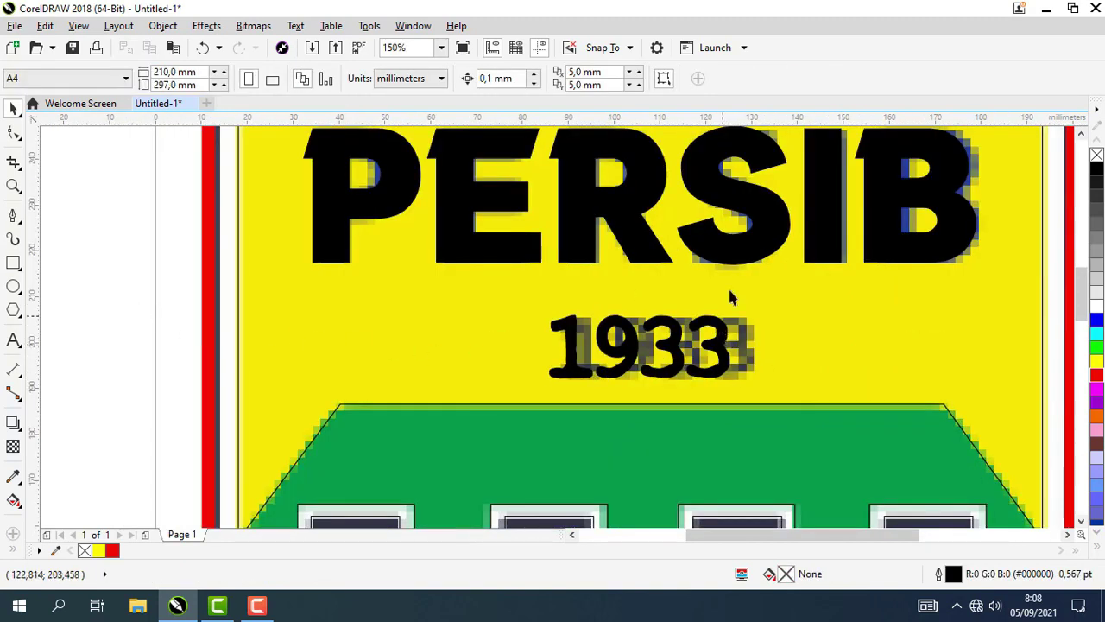
Centre the PERSIB text horizontally on the shield's upper panel, in line with the 1933 text.
scroll(729, 296, down, 1)
click(735, 218)
shift+click(880, 201)
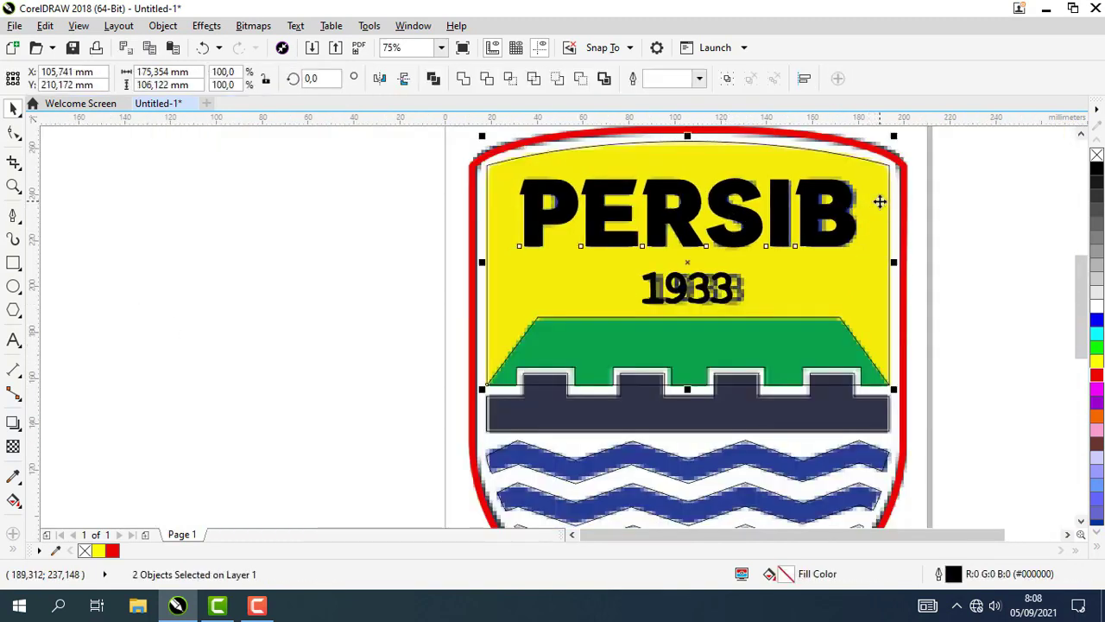
click(974, 214)
click(723, 271)
click(724, 279)
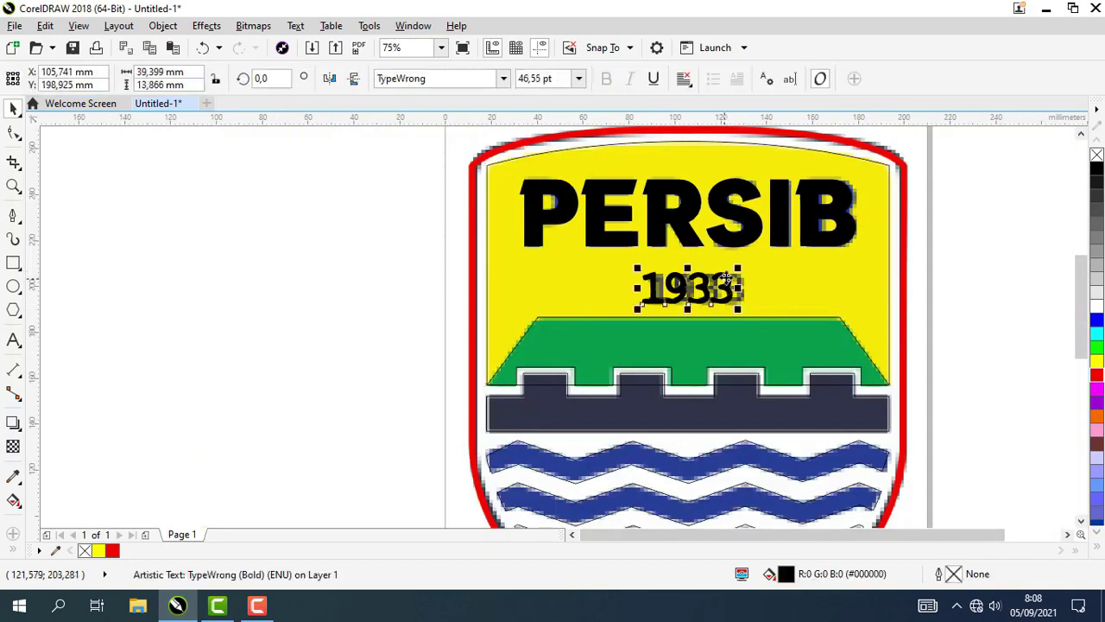
shift+click(752, 226)
scroll(752, 226, down, 1)
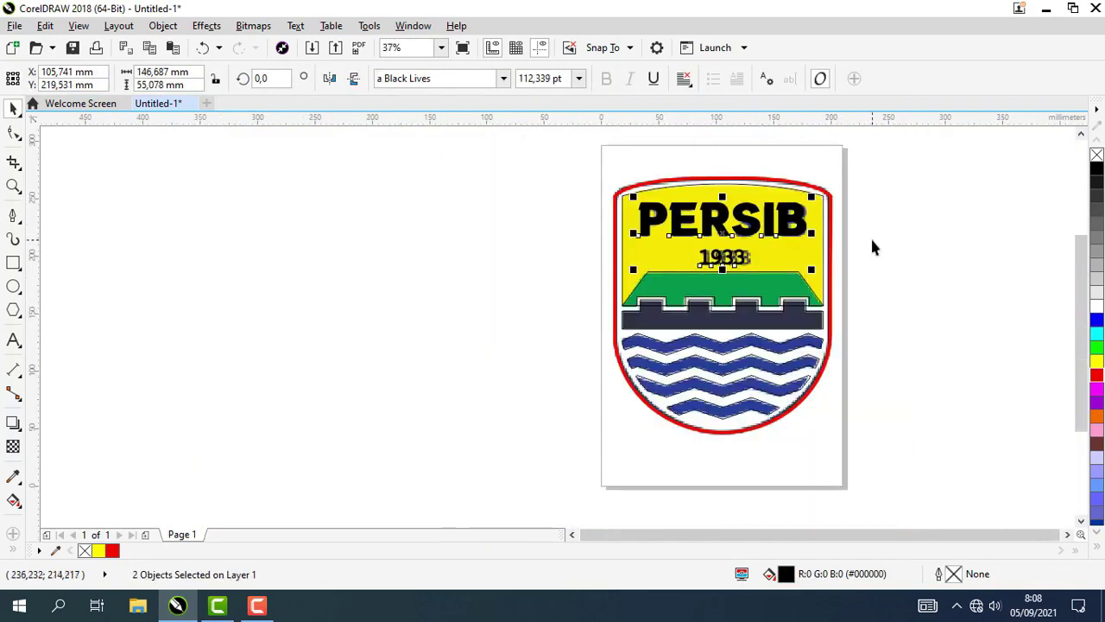
click(841, 184)
Move the reference logo image off the traced shapes to the empty area left of the page.
scroll(842, 184, up, 1)
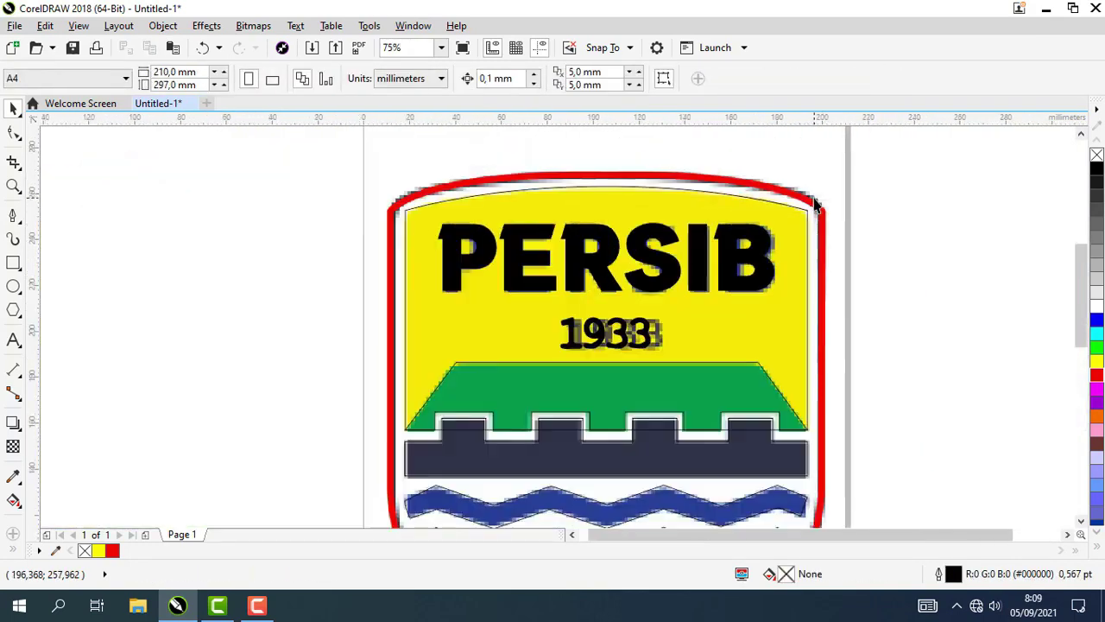
click(809, 198)
scroll(810, 190, down, 1)
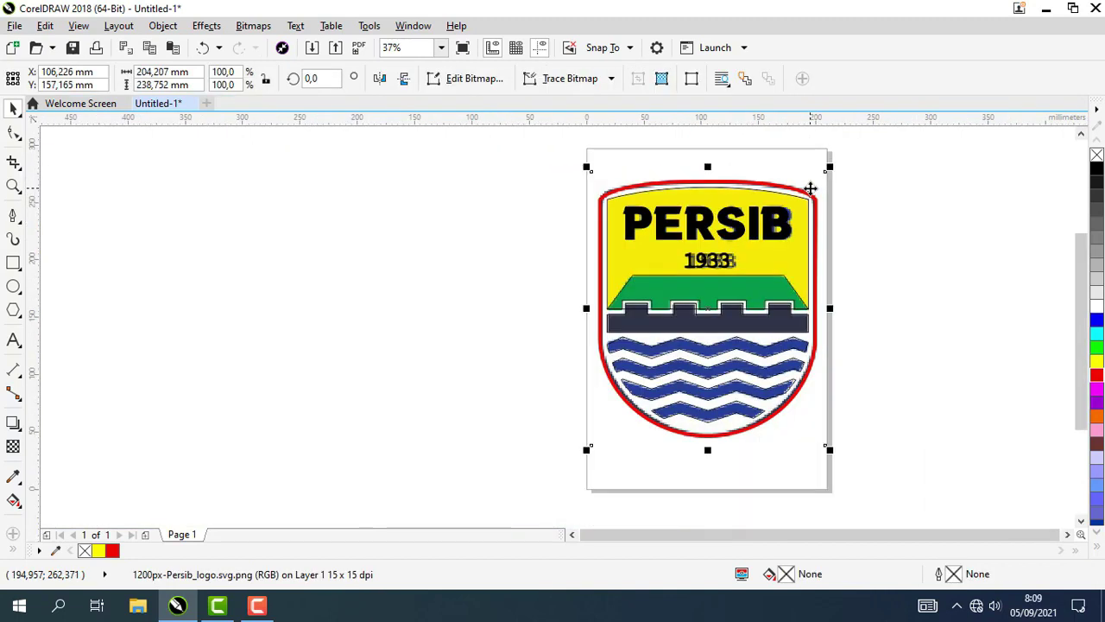
mouse_move(810, 188)
mouse_down()
mouse_move(531, 191)
mouse_move(572, 195)
mouse_up()
click(693, 169)
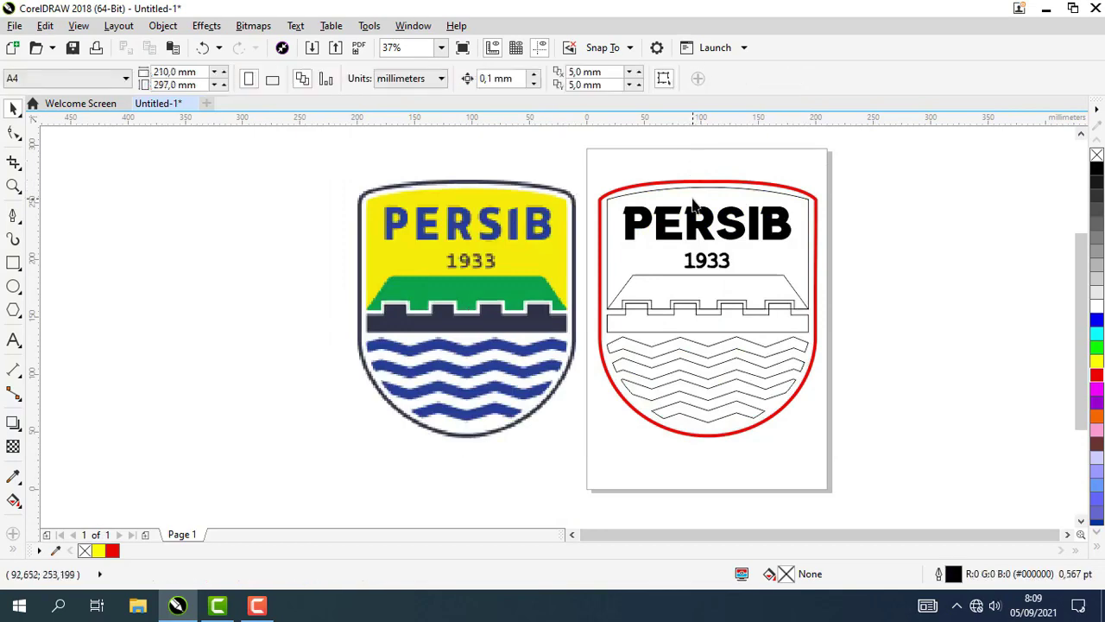
Try deleting the upper-left corner node of the inner panel outline.
scroll(614, 195, up, 1)
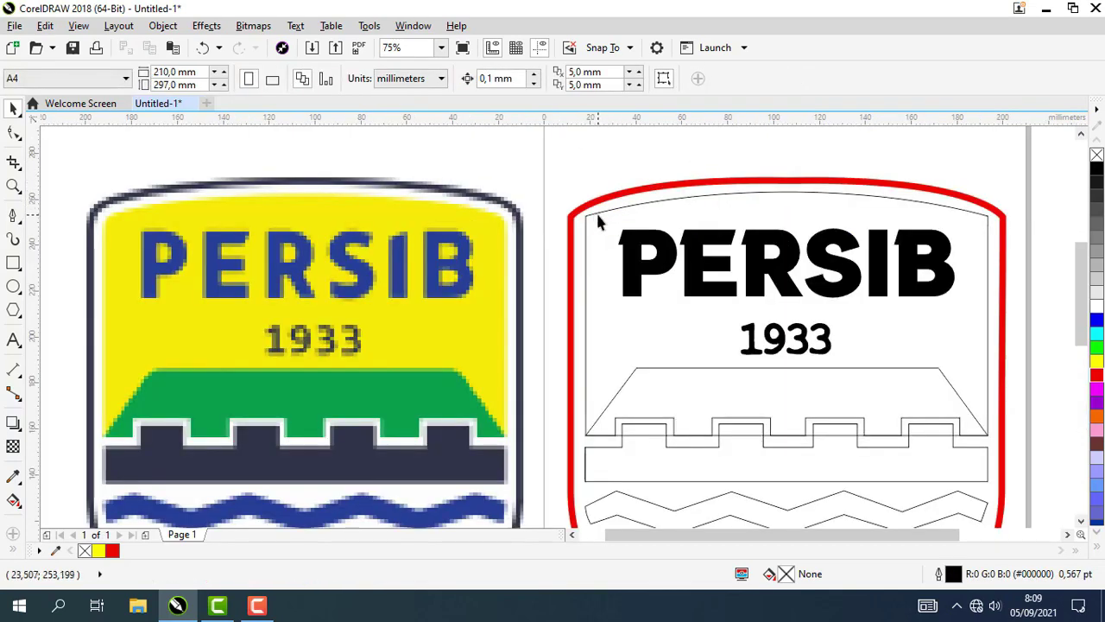
click(591, 217)
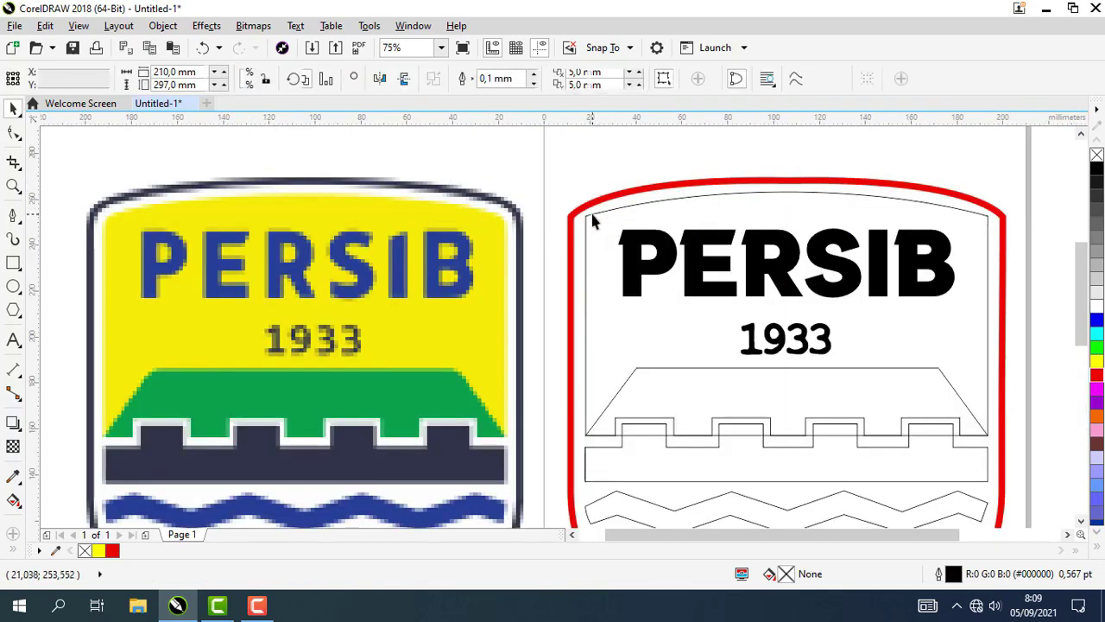
click(12, 132)
scroll(578, 246, up, 3)
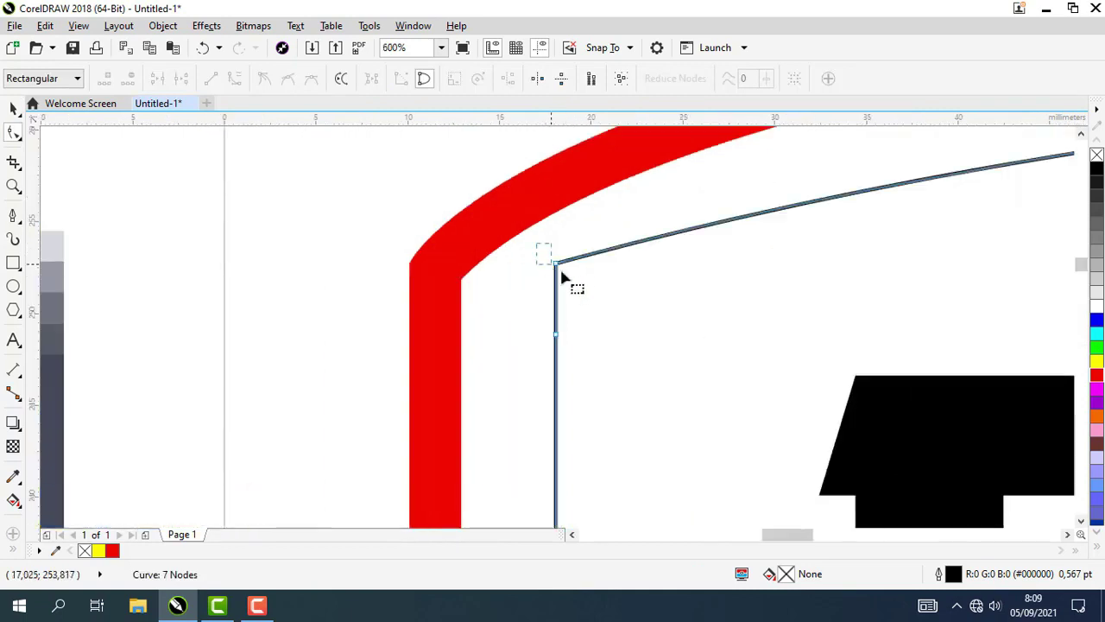
key(Delete)
scroll(661, 275, down, 2)
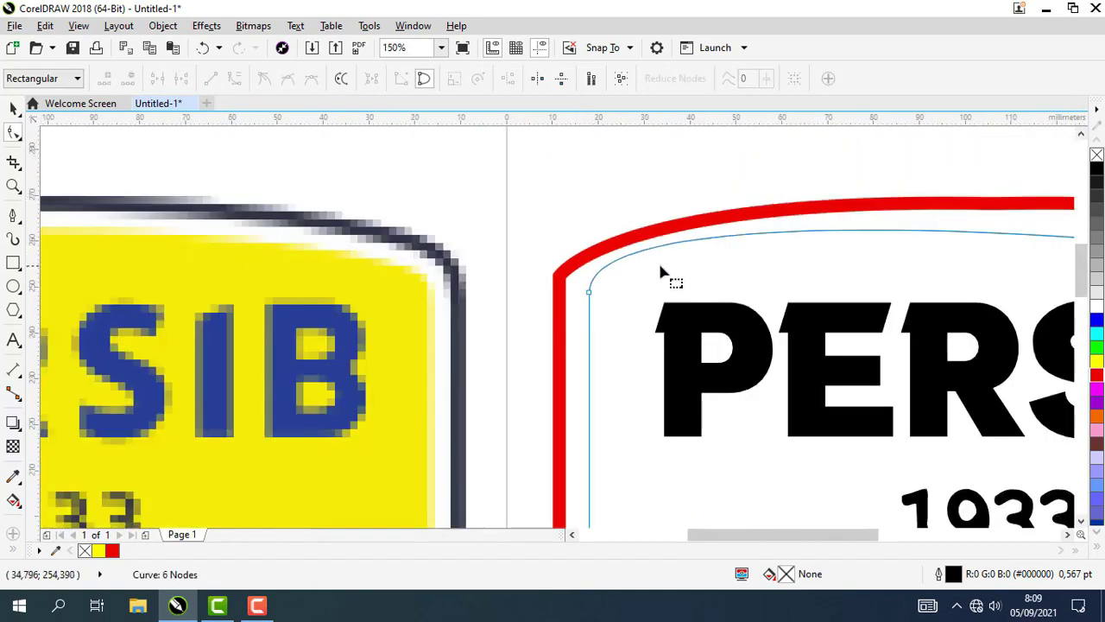
scroll(635, 268, up, 1)
key(ctrl+z)
Examine the upper corner nodes of the inner panel outline and compare the traced crest with the reference image.
scroll(543, 285, up, 1)
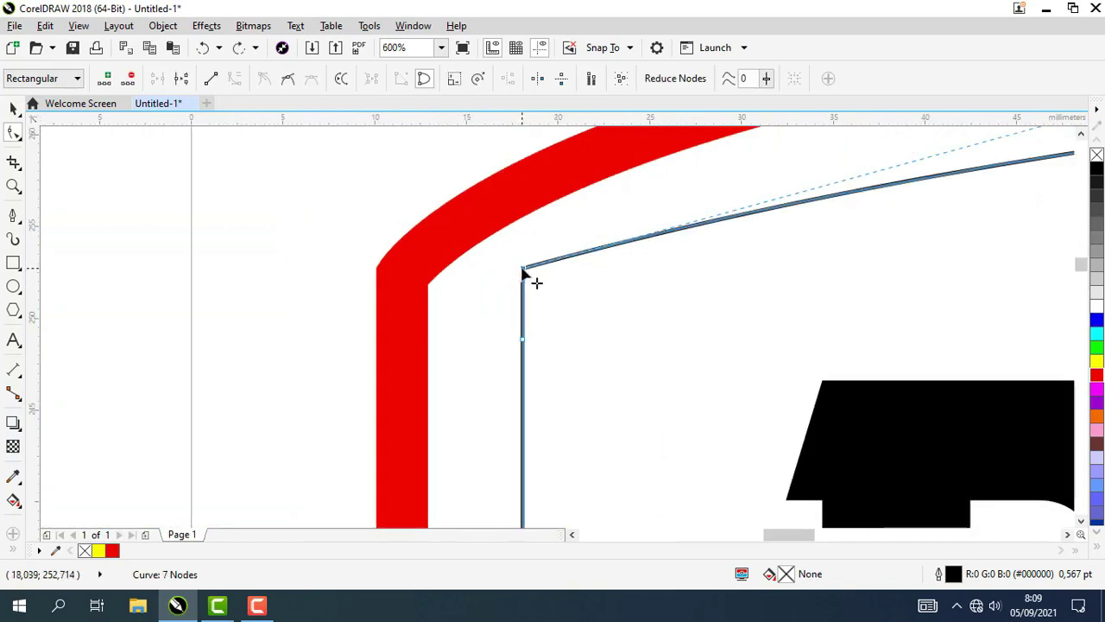
click(523, 272)
scroll(842, 280, down, 2)
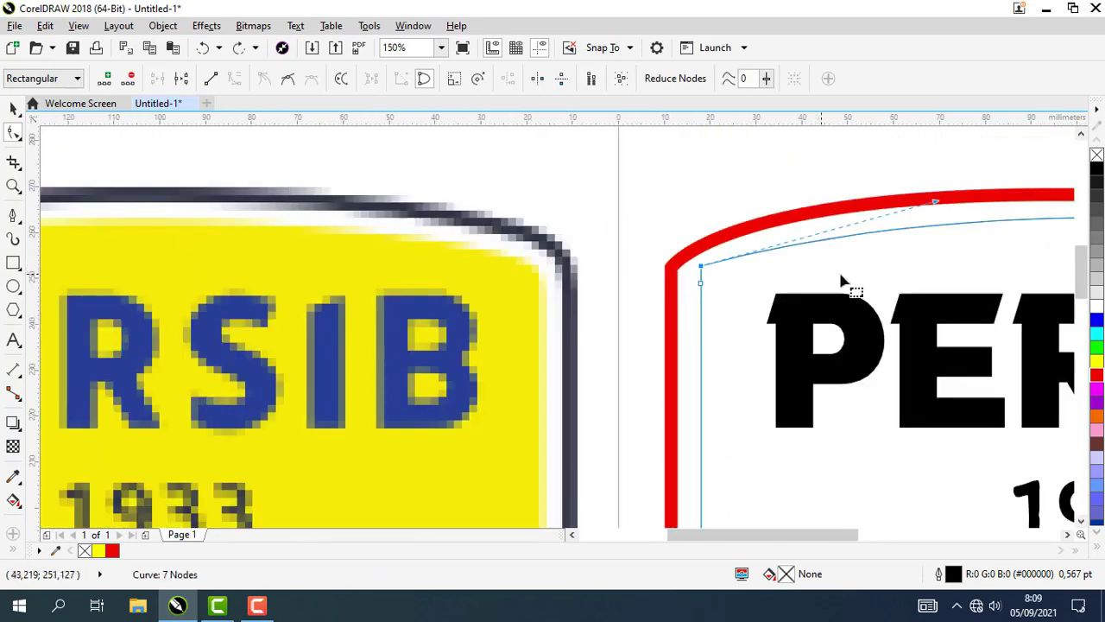
scroll(925, 271, down, 2)
scroll(740, 216, up, 3)
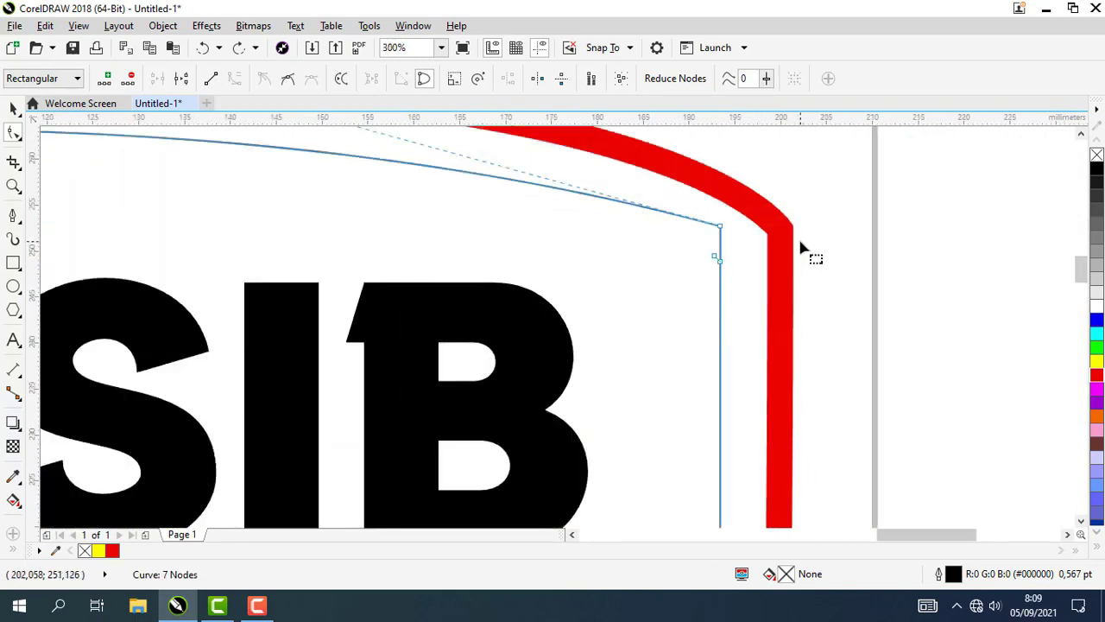
scroll(732, 242, down, 1)
click(14, 110)
scroll(350, 207, down, 1)
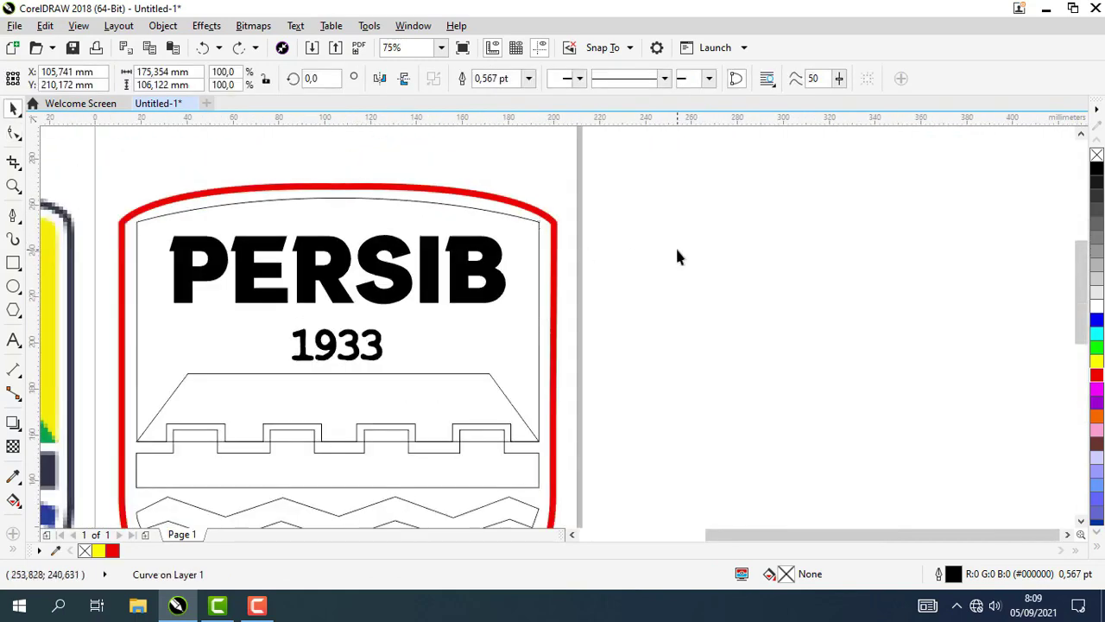
click(675, 247)
drag(579, 276, 844, 234)
scroll(842, 230, down, 1)
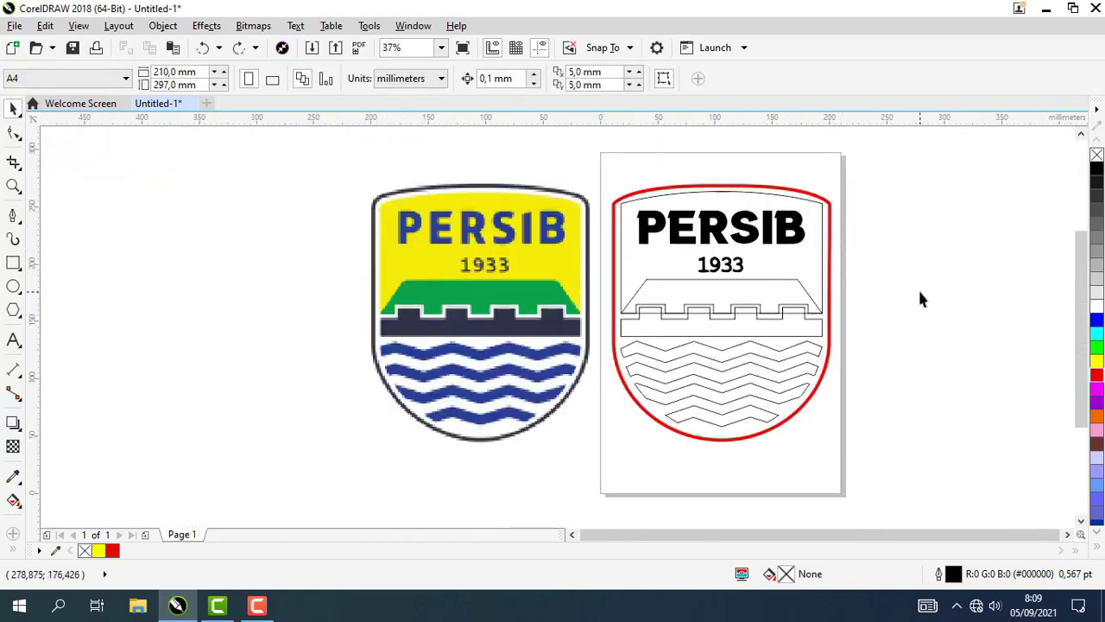
Recolour the outer red shield outline with the dark navy #2F3648 sampled from the border of the reference image.
click(658, 190)
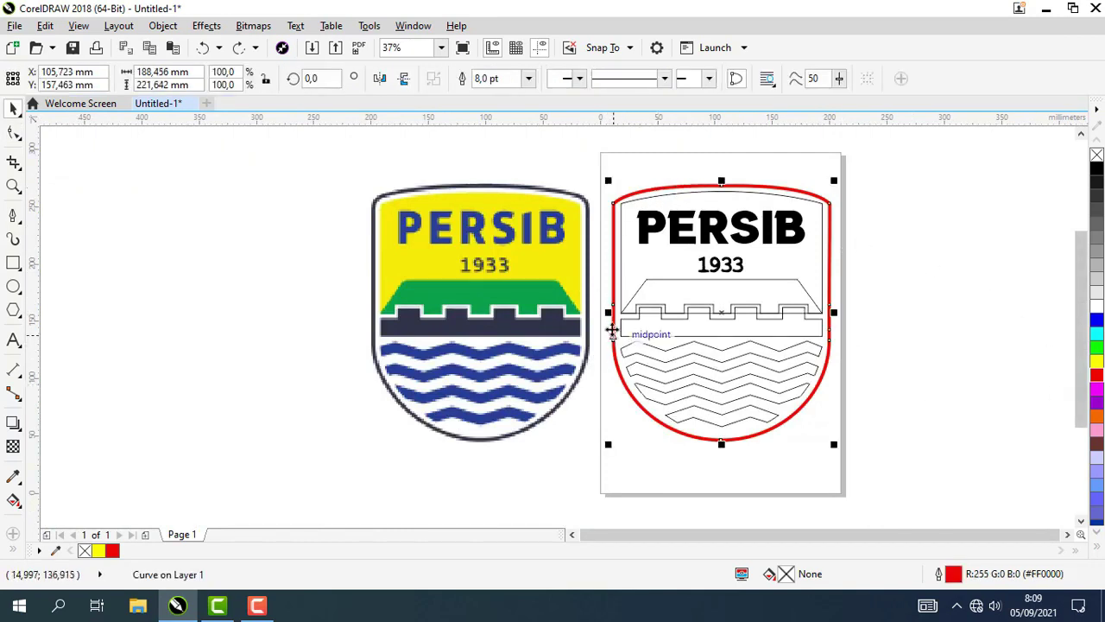
click(15, 479)
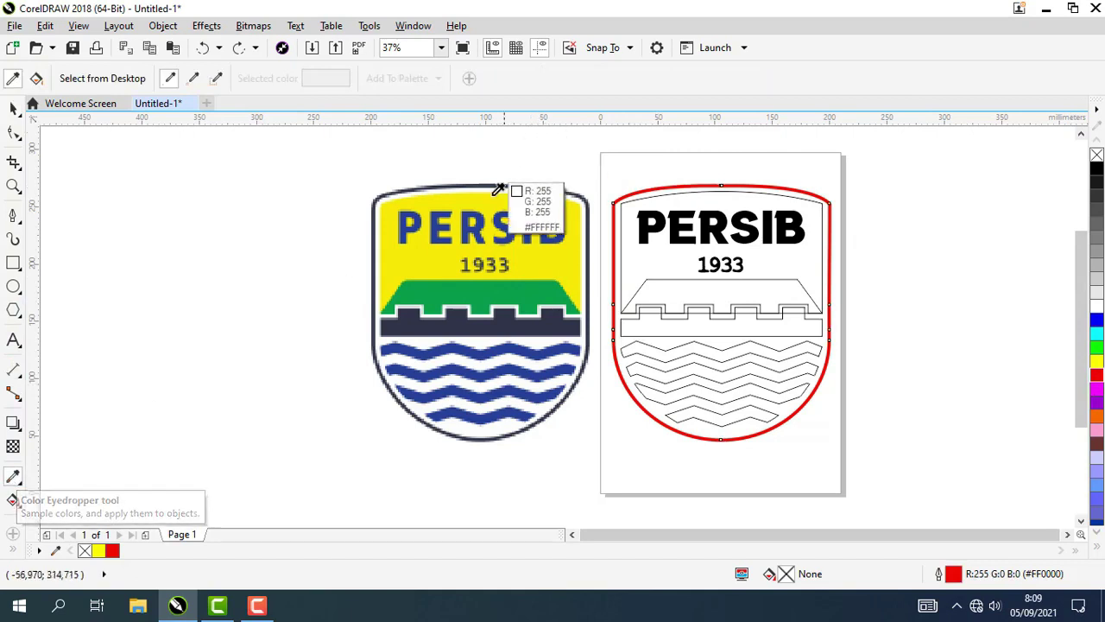
scroll(514, 185, up, 2)
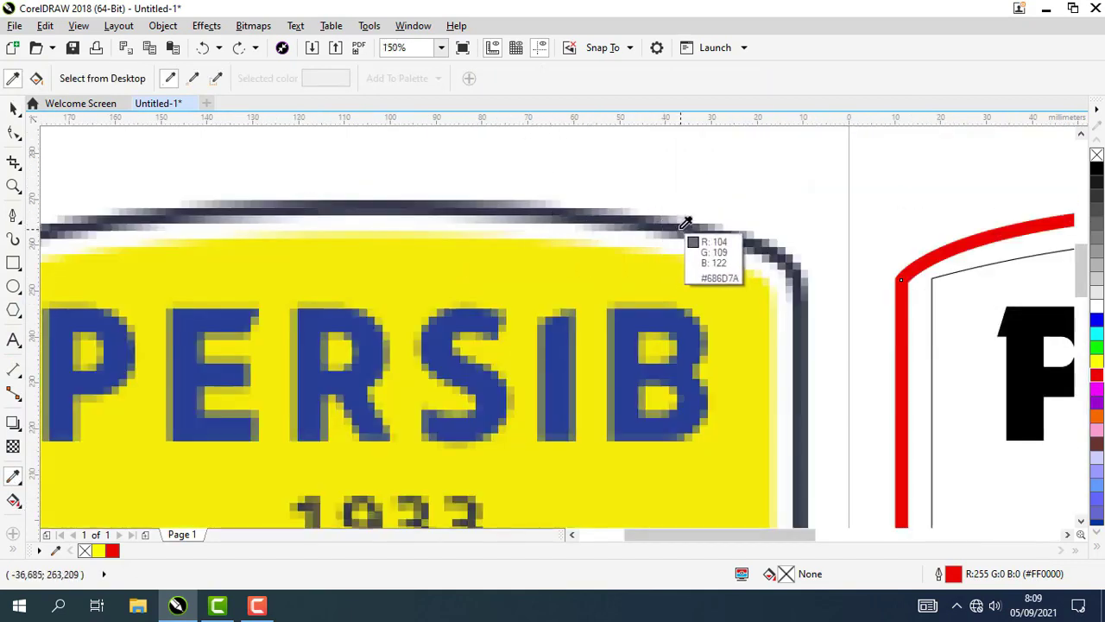
click(658, 221)
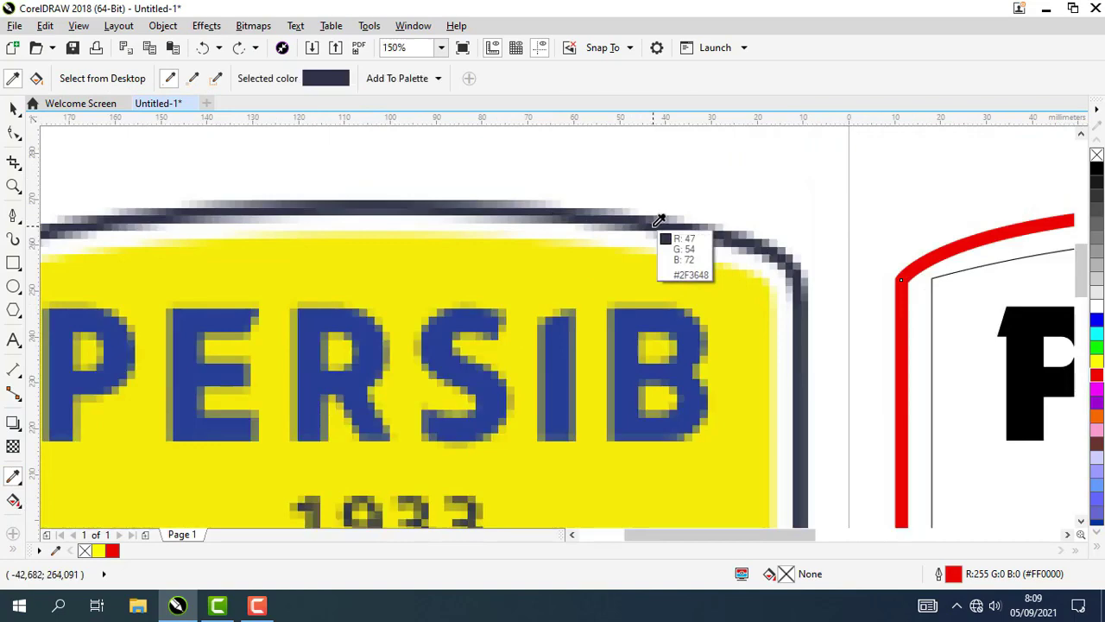
click(967, 242)
scroll(967, 242, down, 2)
scroll(637, 193, down, 1)
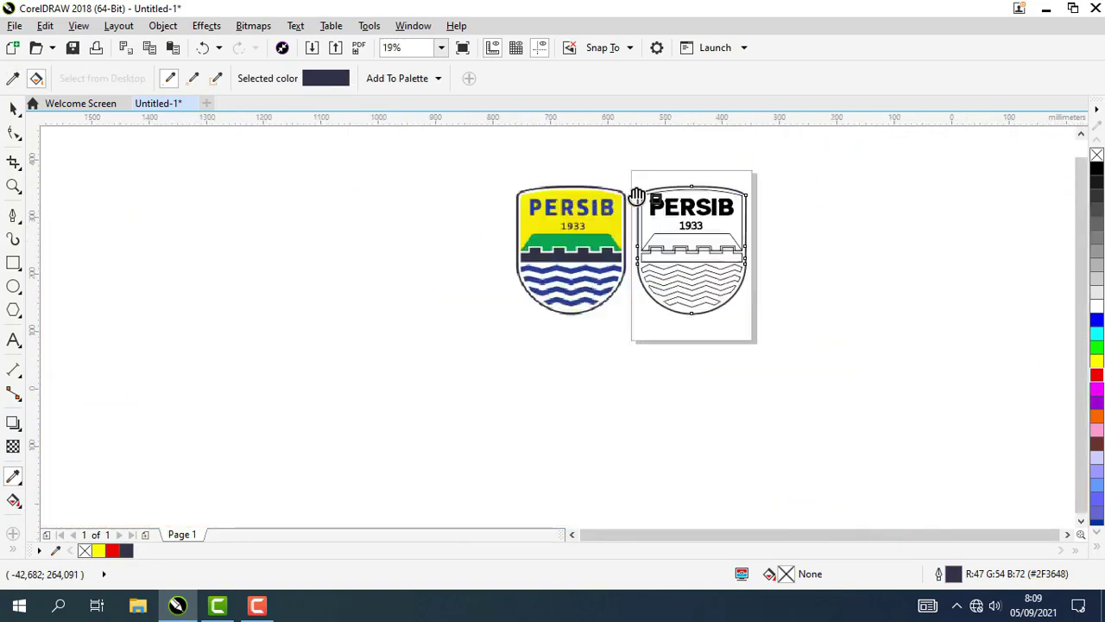
scroll(635, 188, up, 1)
click(13, 109)
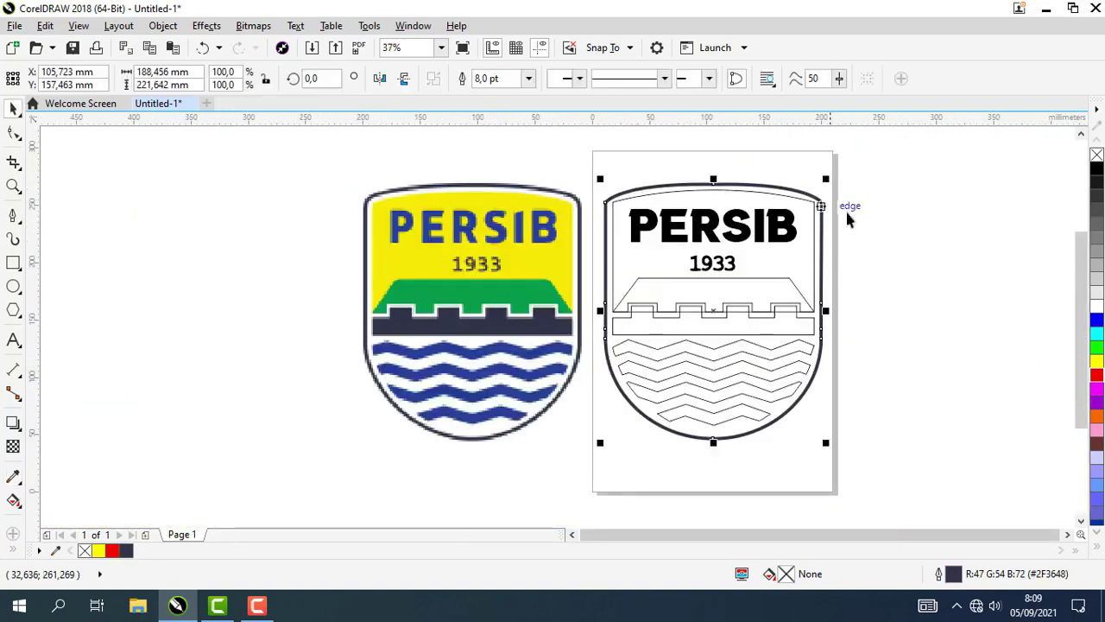
click(842, 210)
Delete the nodes at the top centre of the outer shield outline to smooth its upper curve.
scroll(842, 210, up, 2)
scroll(595, 178, up, 1)
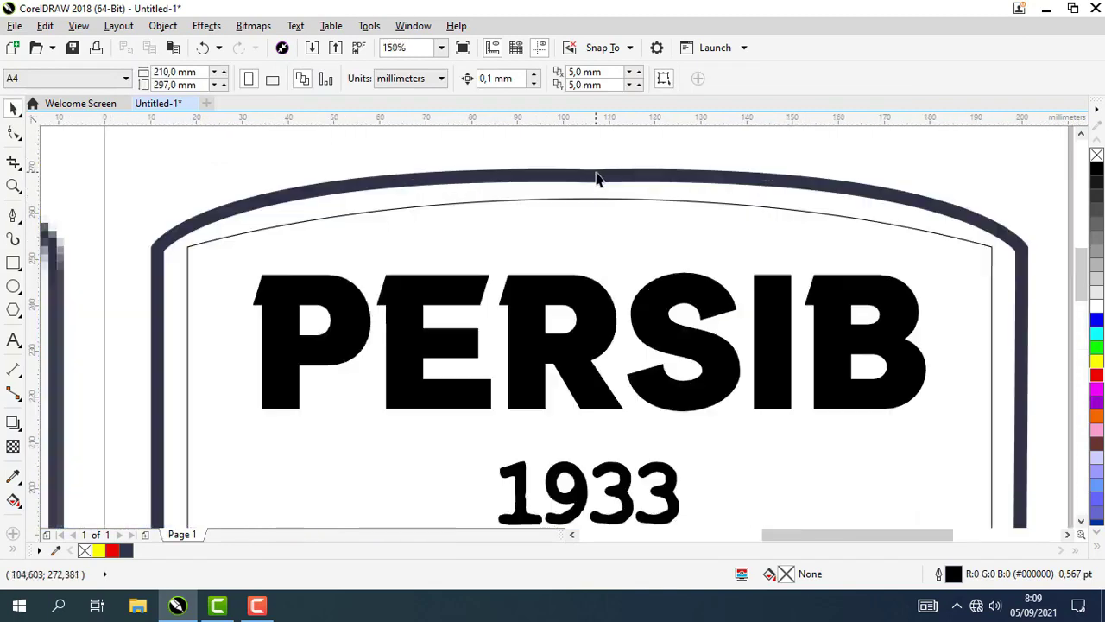
click(525, 178)
click(13, 132)
scroll(602, 176, up, 1)
scroll(602, 175, up, 1)
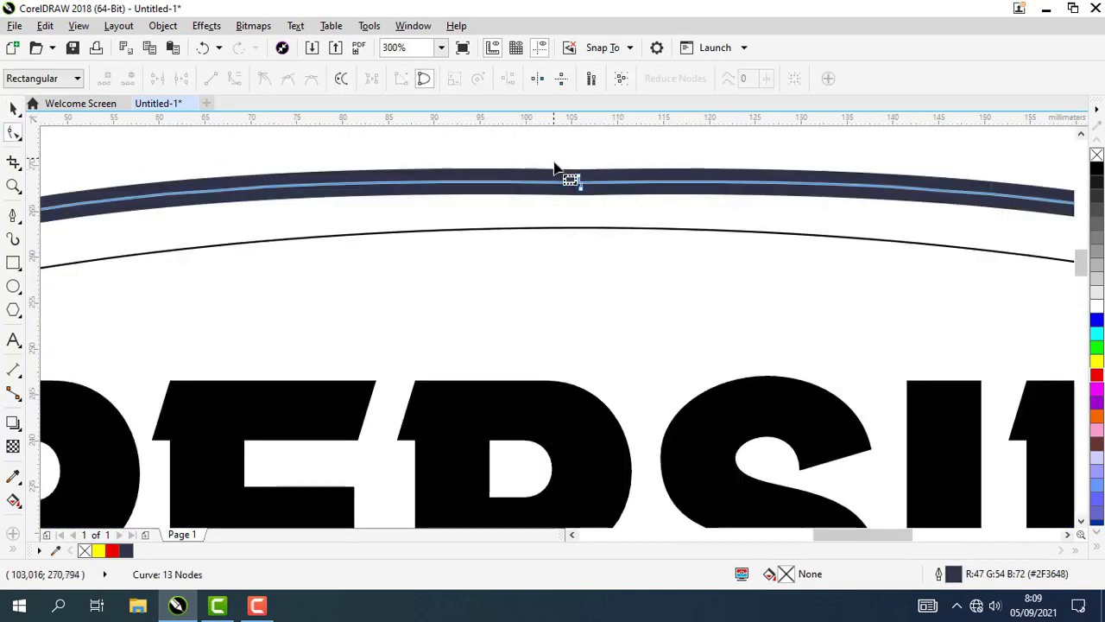
drag(556, 158, 636, 215)
key(Delete)
scroll(633, 207, down, 1)
scroll(634, 207, down, 3)
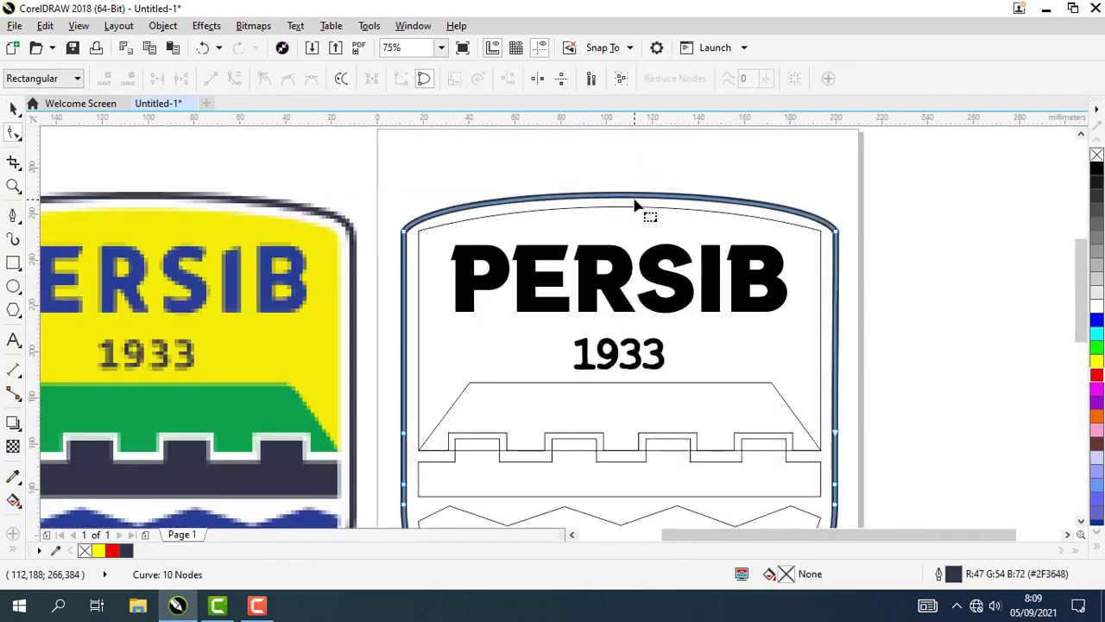
Fill the upper inner panel of the traced crest with yellow #FFFF00 and remove its outline.
click(13, 108)
scroll(839, 253, down, 2)
click(839, 253)
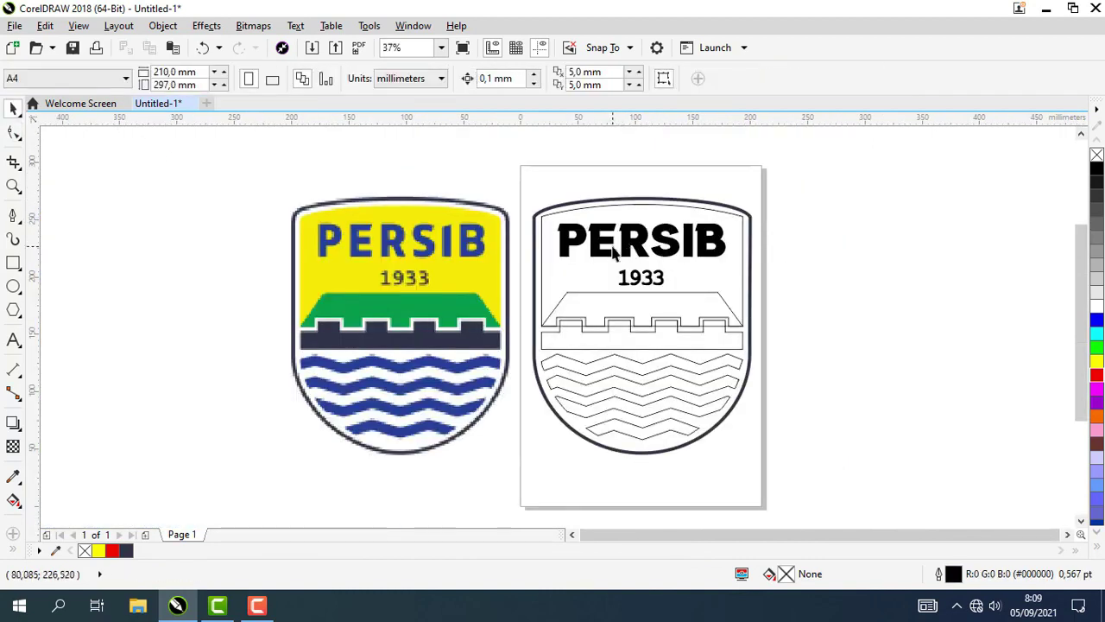
click(604, 210)
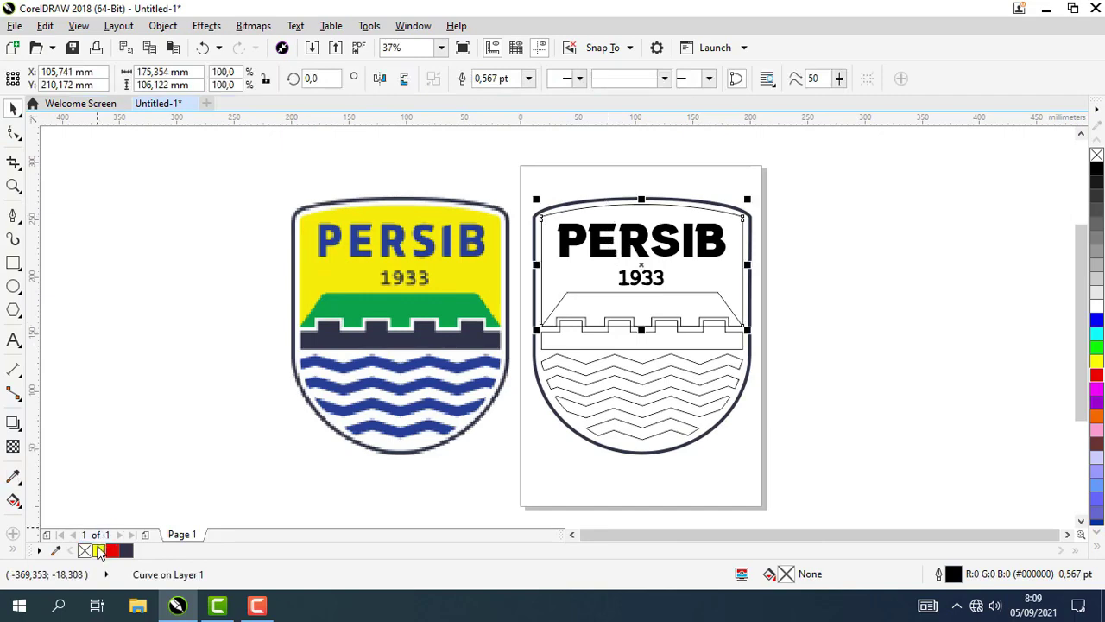
click(100, 551)
right_click(1096, 154)
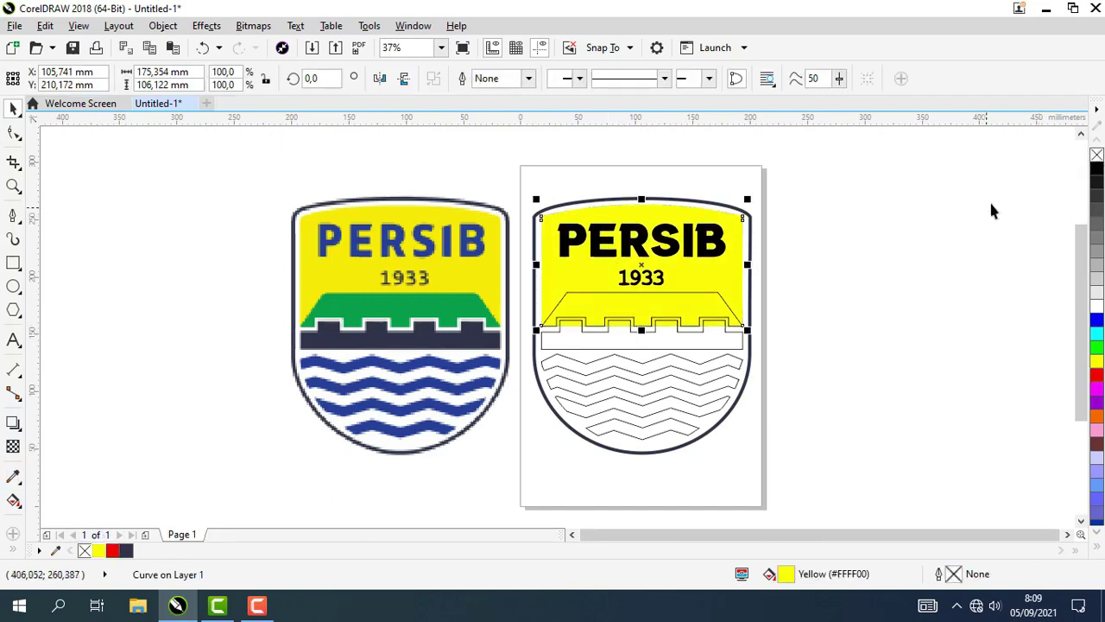
click(809, 270)
scroll(703, 315, up, 3)
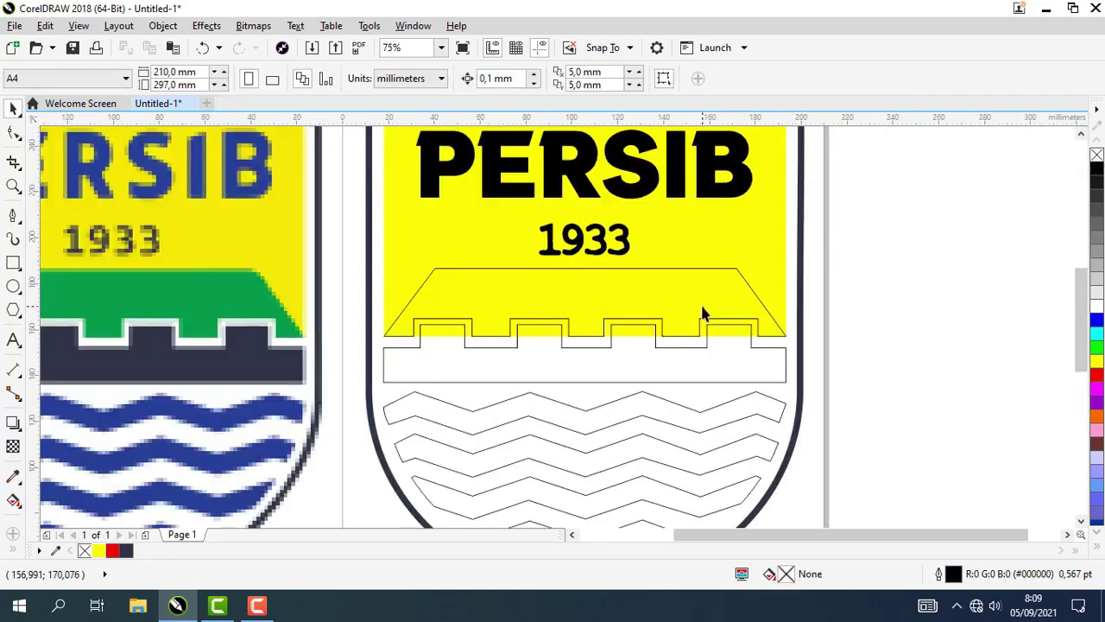
scroll(704, 315, down, 3)
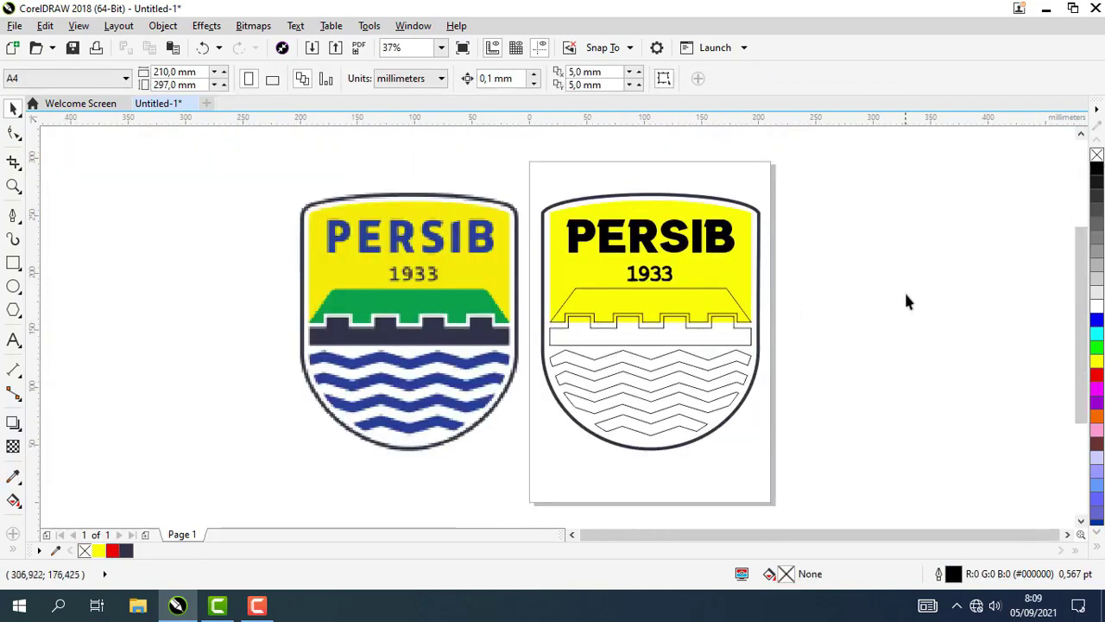
Sample the green from the reference roof shape and fill the matching traced trapezoid with it.
click(13, 476)
scroll(525, 291, up, 3)
click(429, 313)
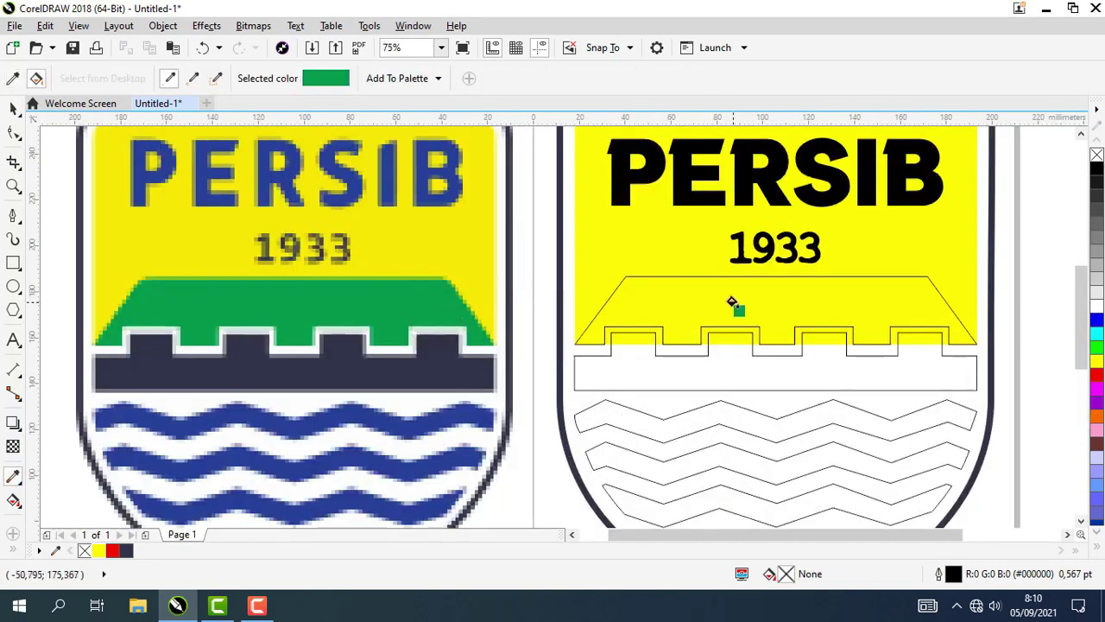
click(725, 289)
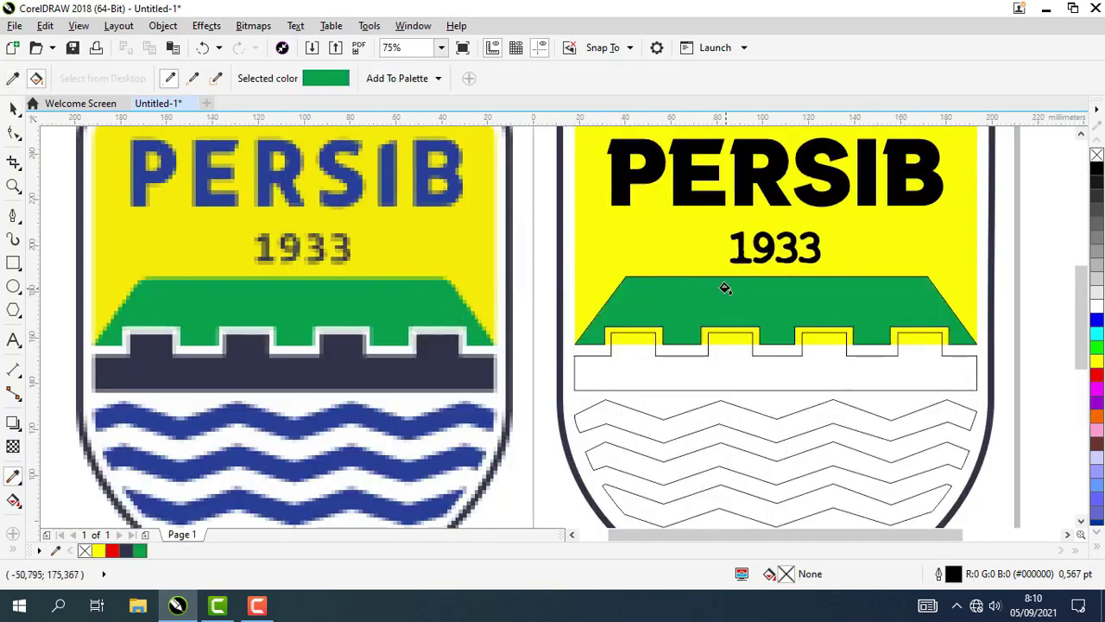
Sample the dark navy from the reference's battlement wall and fill the traced wall shape with it.
click(15, 449)
click(13, 476)
click(426, 366)
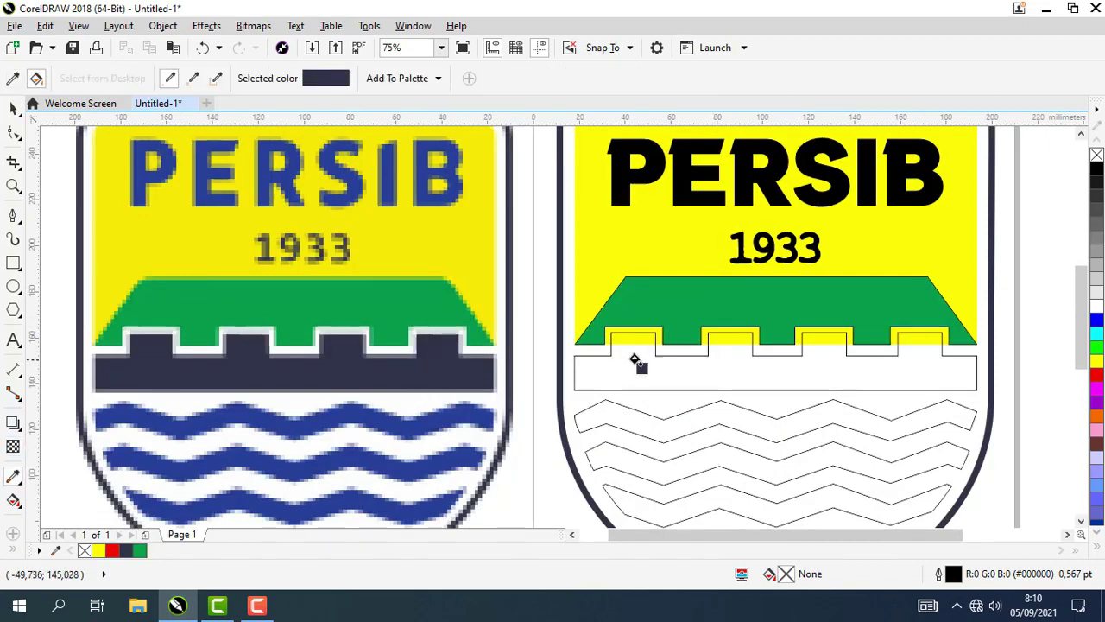
click(637, 363)
drag(684, 369, 719, 295)
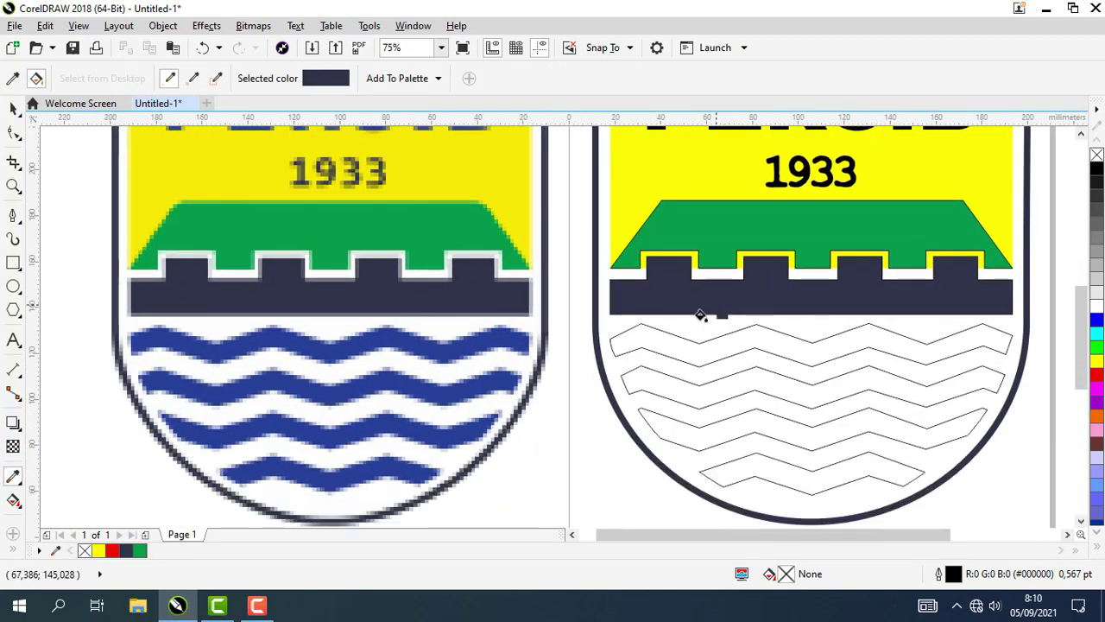
Sample the blue from the reference image's waves and fill all four traced wave bands with it.
click(13, 445)
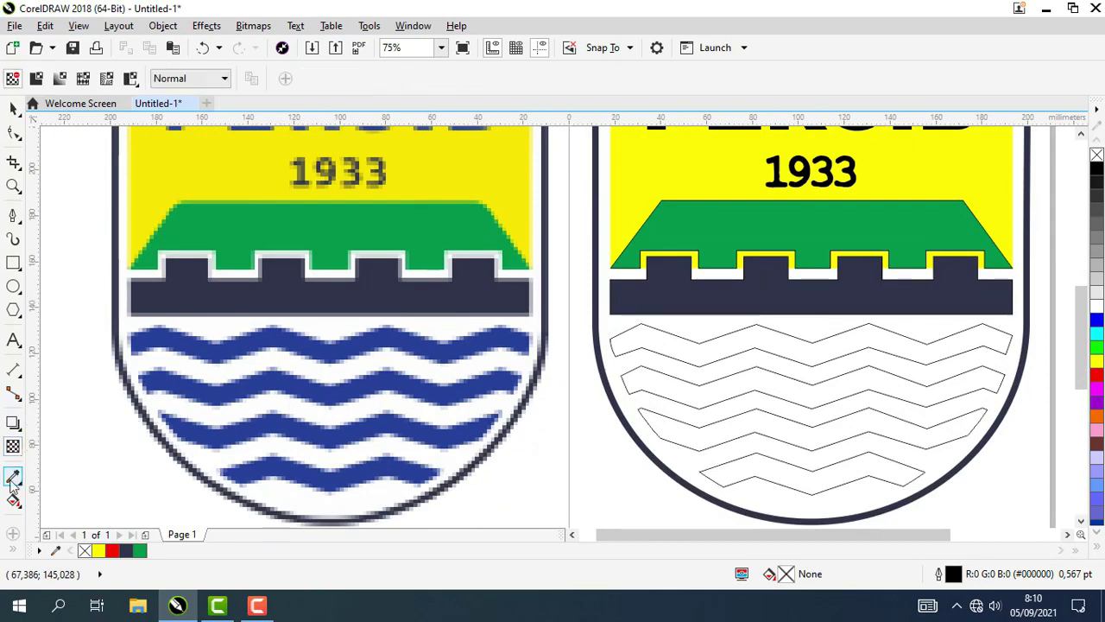
click(13, 476)
scroll(547, 356, up, 2)
click(486, 313)
scroll(486, 313, down, 2)
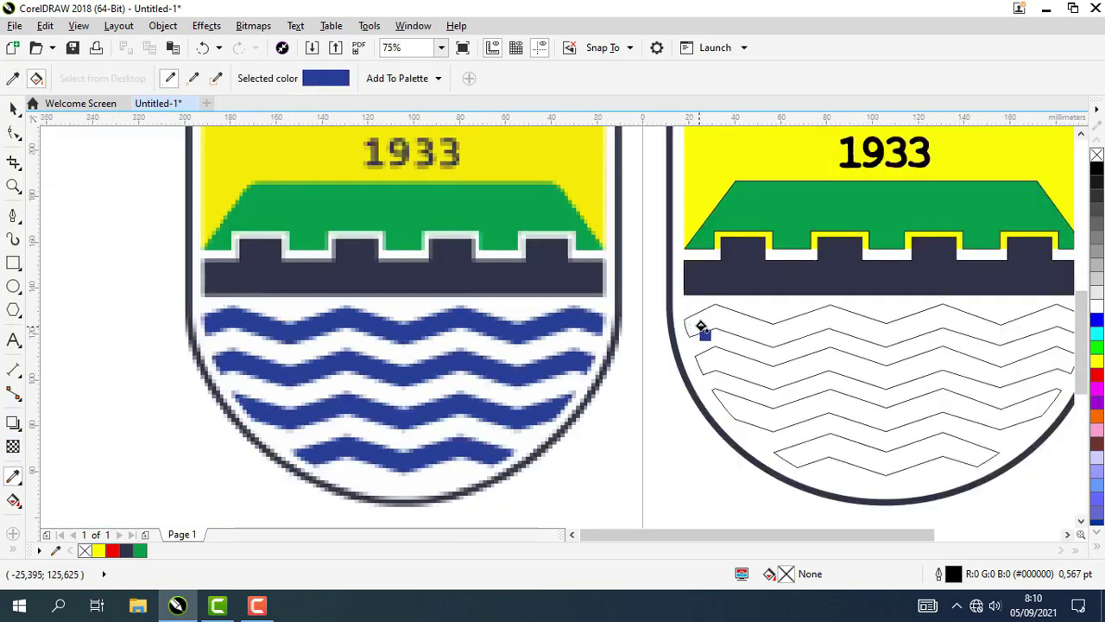
click(724, 320)
scroll(627, 370, right, 3)
click(693, 367)
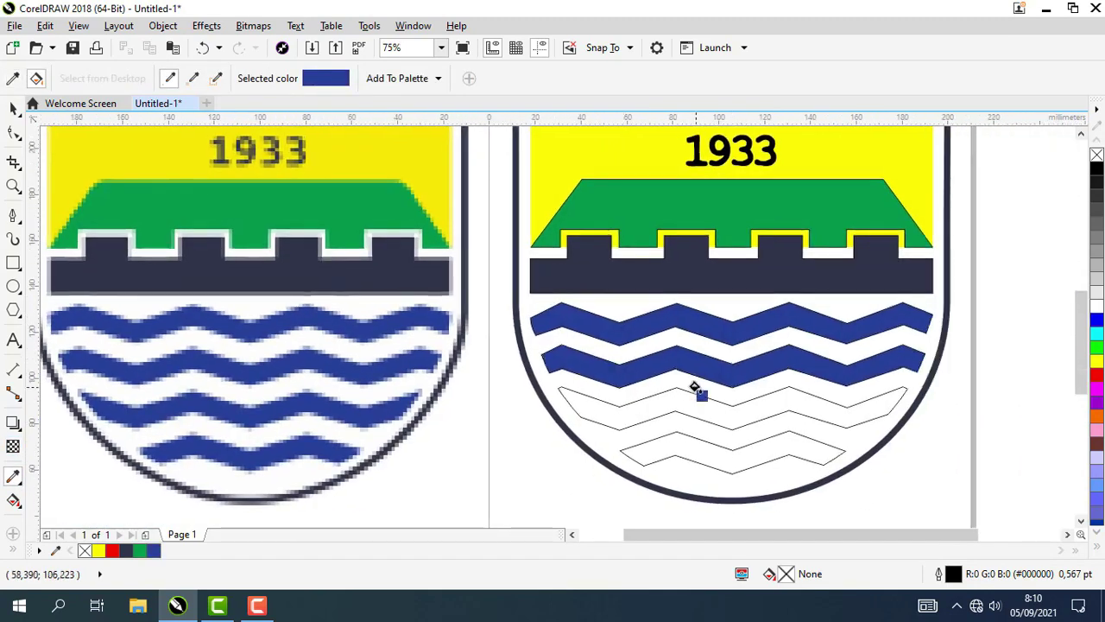
scroll(695, 409, up, 2)
click(696, 408)
click(673, 494)
scroll(674, 489, down, 2)
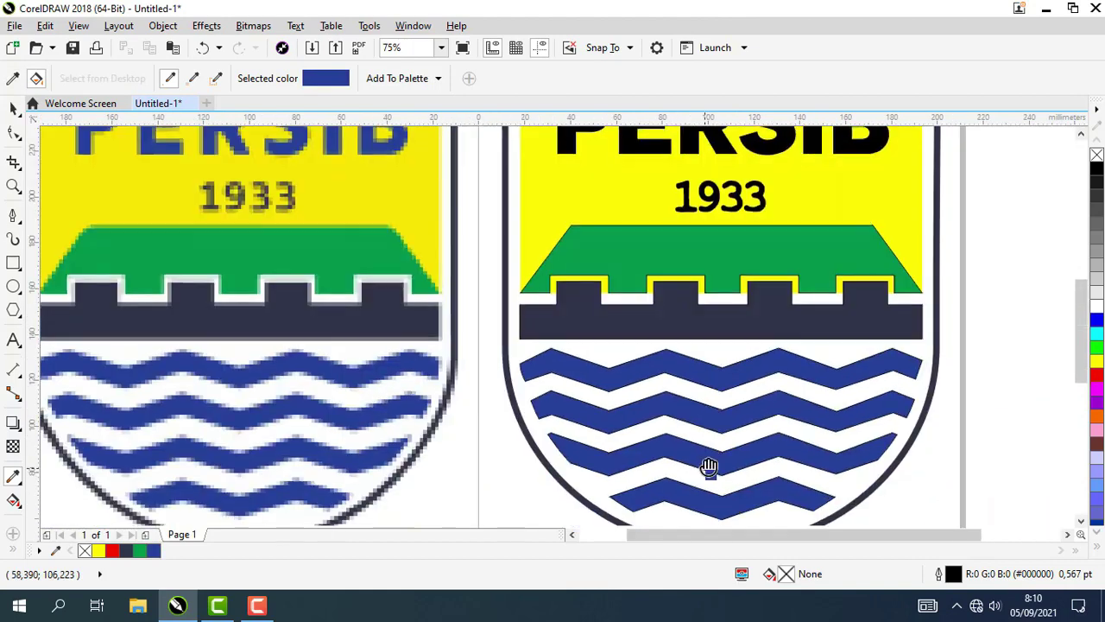
Sample the blue of the reference lettering and fill the recreated PERSIB text with it.
drag(708, 464, 657, 387)
scroll(658, 387, down, 1)
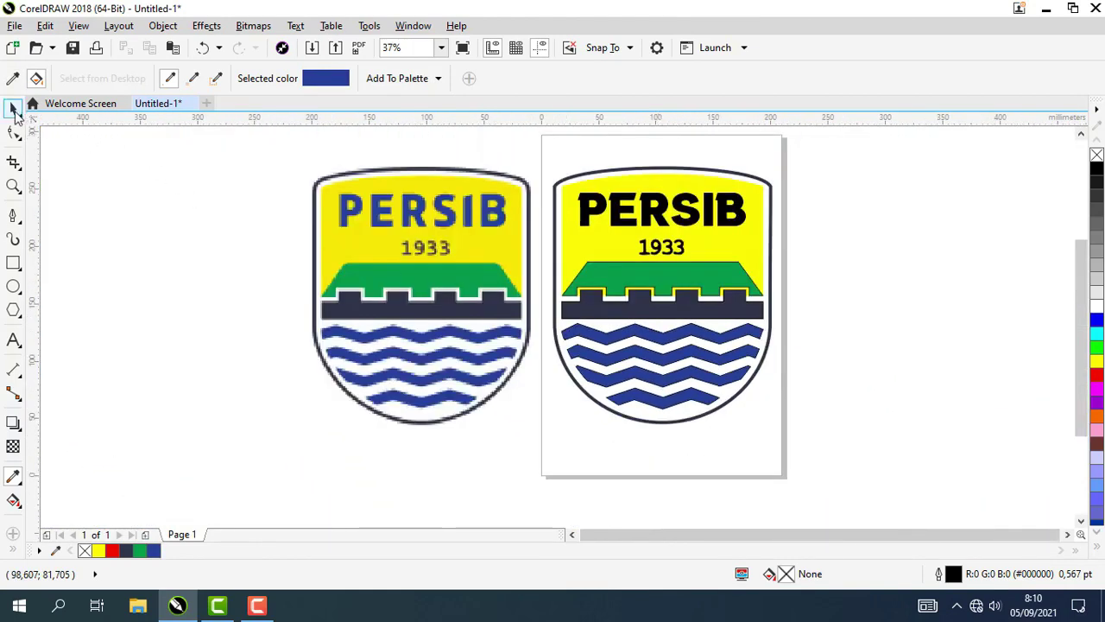
click(13, 108)
click(13, 476)
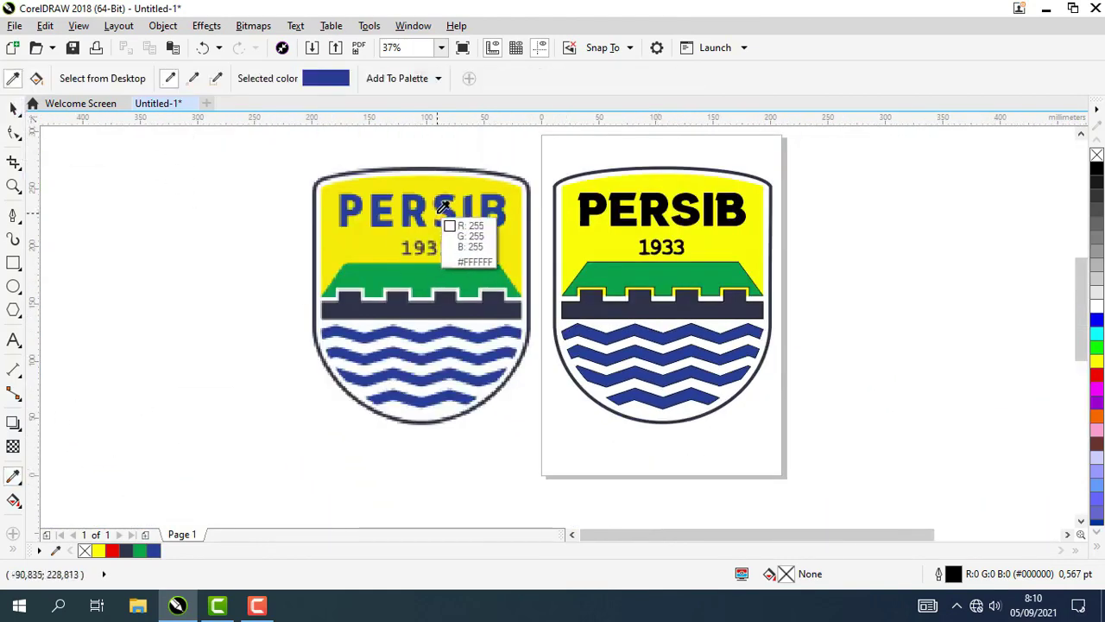
scroll(442, 207, up, 1)
click(452, 198)
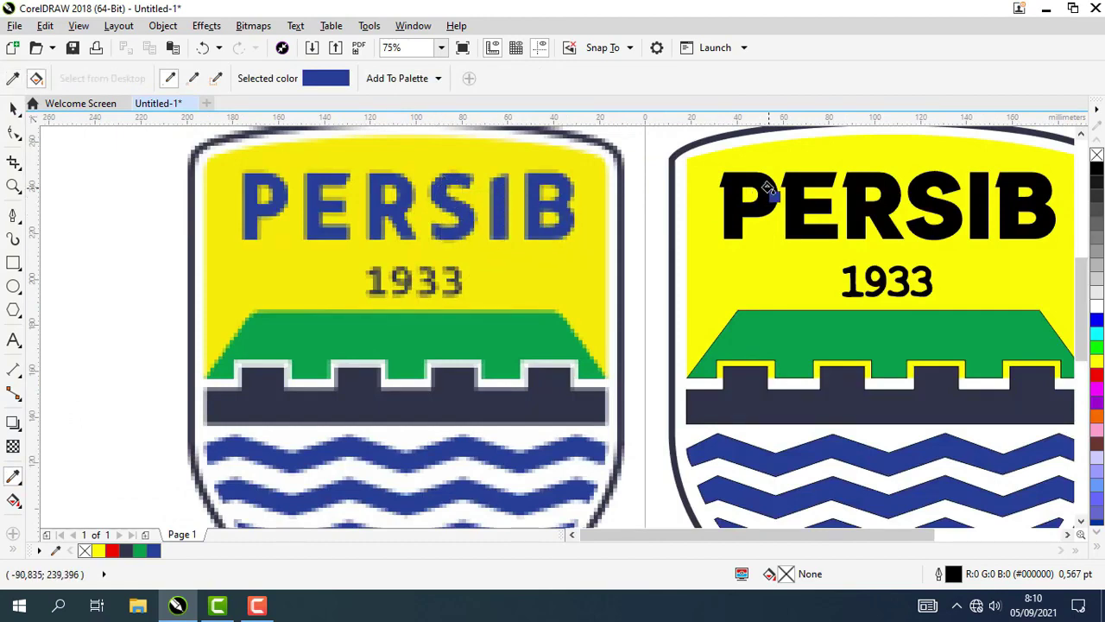
scroll(767, 188, up, 1)
click(767, 189)
scroll(767, 188, down, 1)
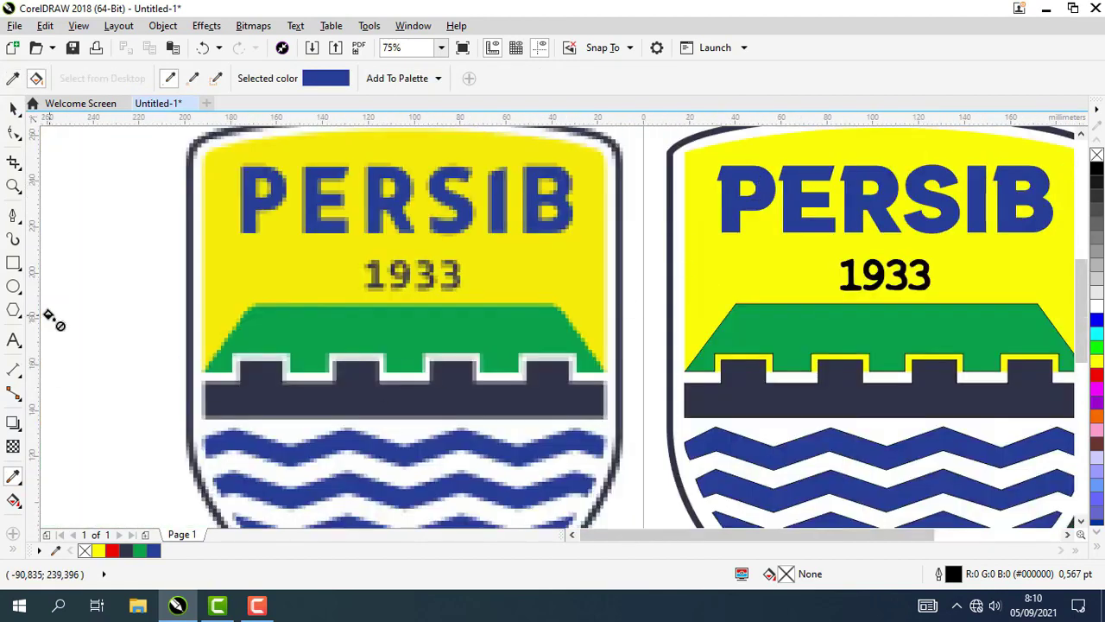
Sample the dark navy from the coloured battlement wall and fill the 1933 text with it.
click(14, 478)
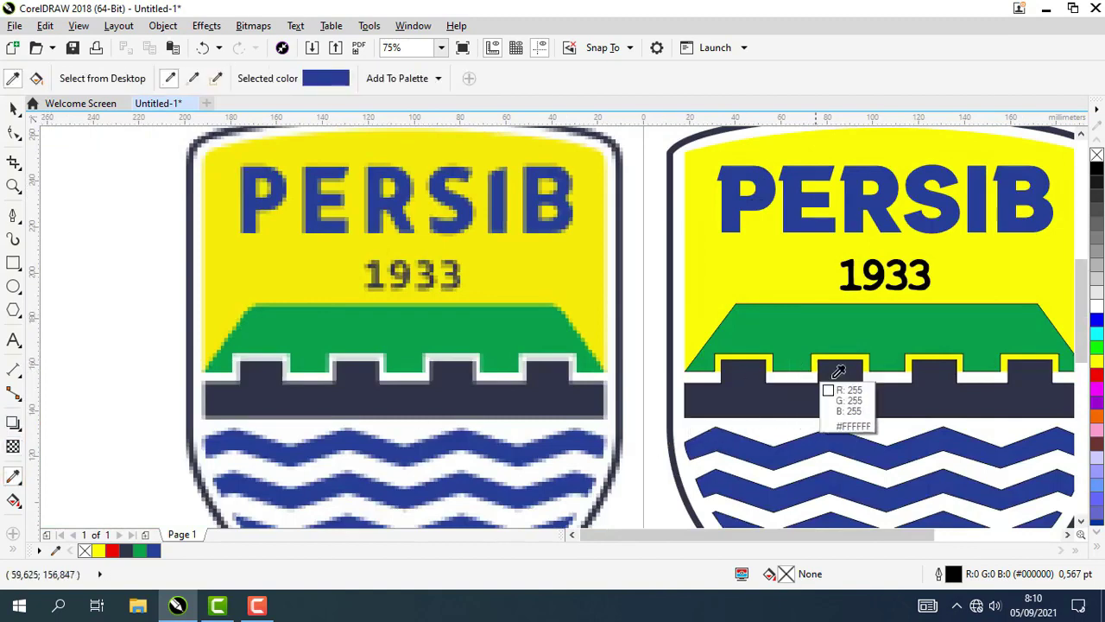
scroll(900, 267, up, 2)
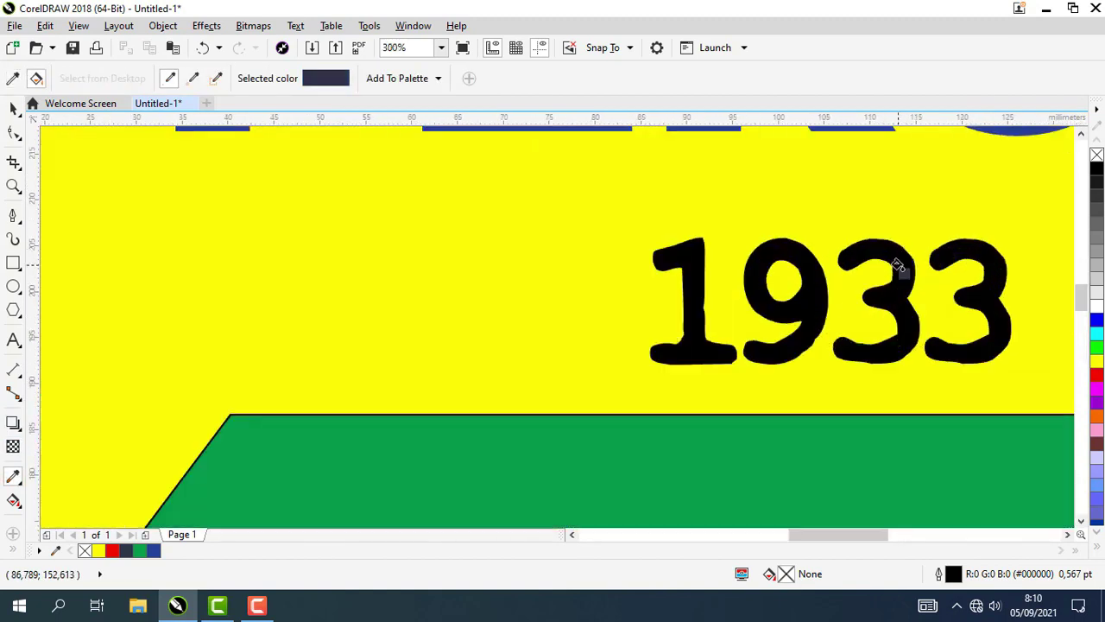
scroll(901, 268, down, 2)
click(14, 108)
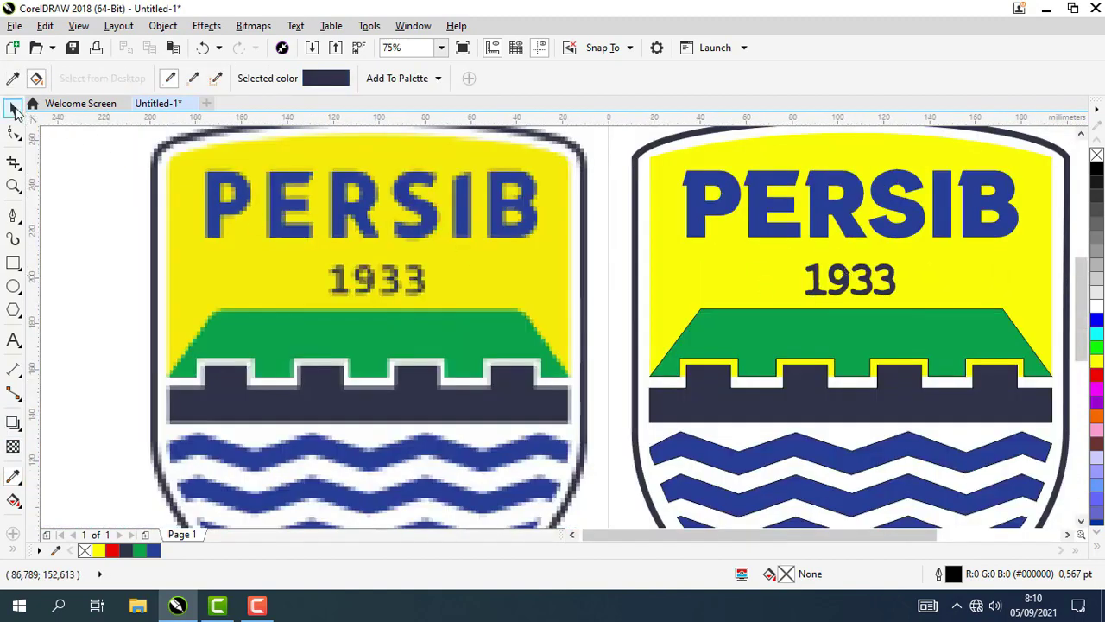
Try to remove the outlines from all ten crest objects at once, including the outer shield.
scroll(510, 198, down, 1)
drag(859, 432, 523, 145)
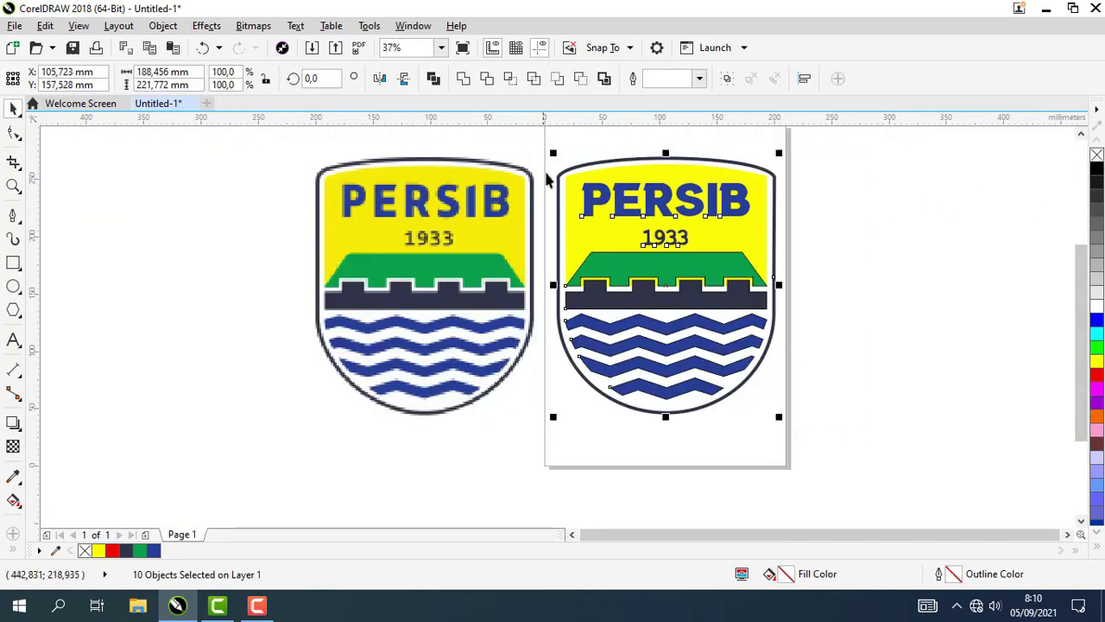
right_click(1096, 155)
click(794, 259)
key(ctrl+z)
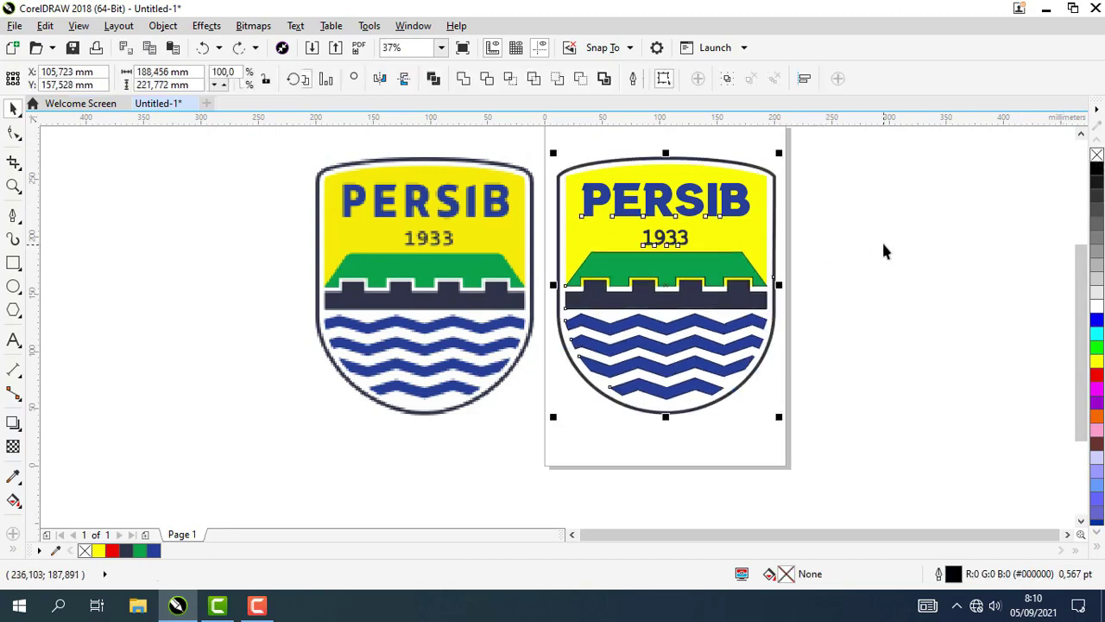
Remove the outlines from the nine objects inside the shield, leaving the outer shield border out of the selection.
click(882, 241)
click(772, 173)
drag(551, 148, 847, 402)
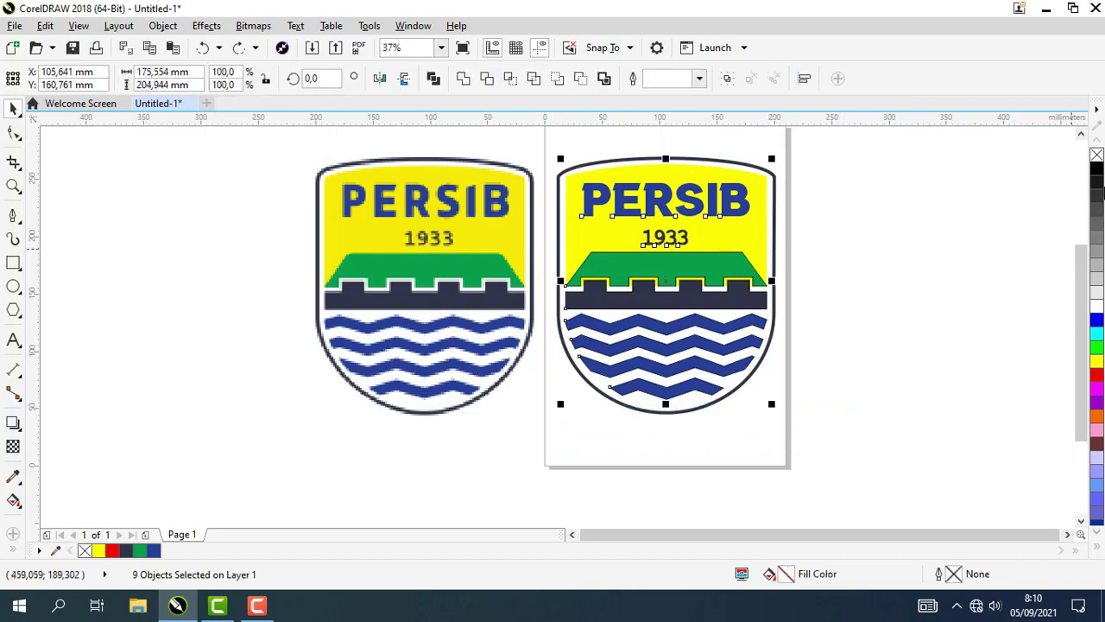
right_click(1097, 156)
click(982, 205)
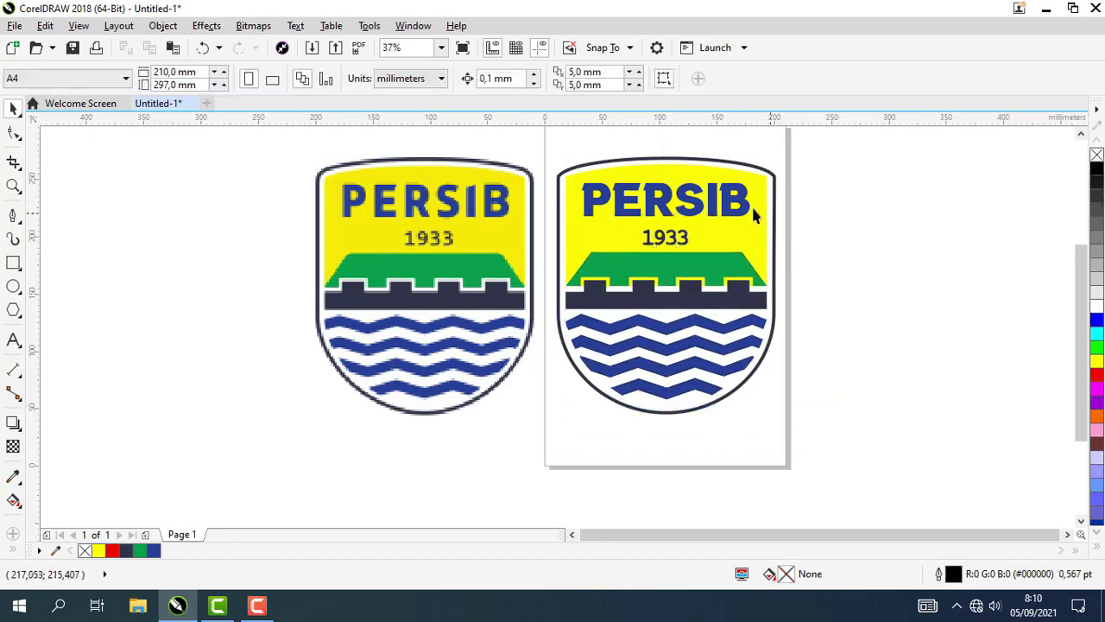
Draw a rectangle about 153 by 10 mm across the battlements, fill it white and remove its outline.
scroll(742, 212, up, 2)
scroll(708, 240, down, 2)
scroll(656, 304, up, 2)
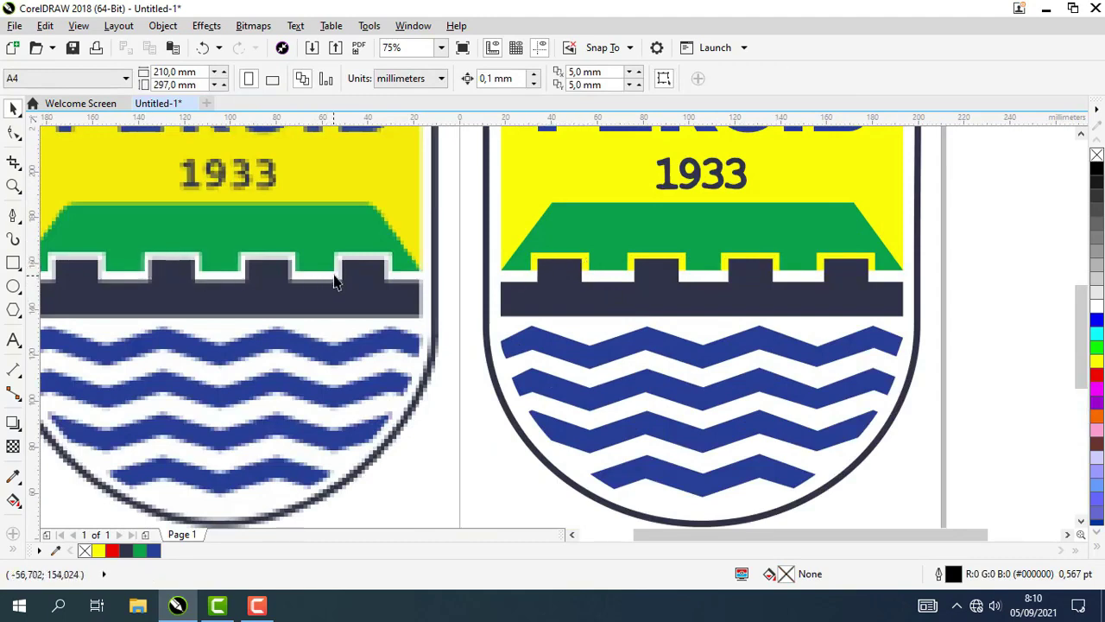
click(13, 263)
scroll(620, 264, up, 2)
drag(617, 262, 427, 282)
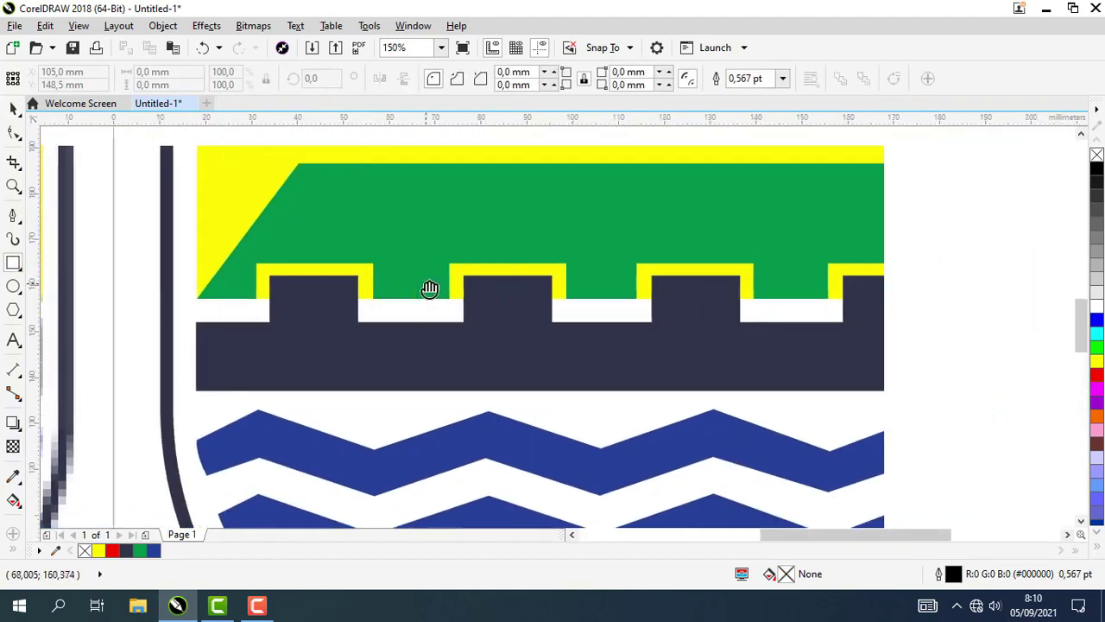
drag(250, 254, 953, 298)
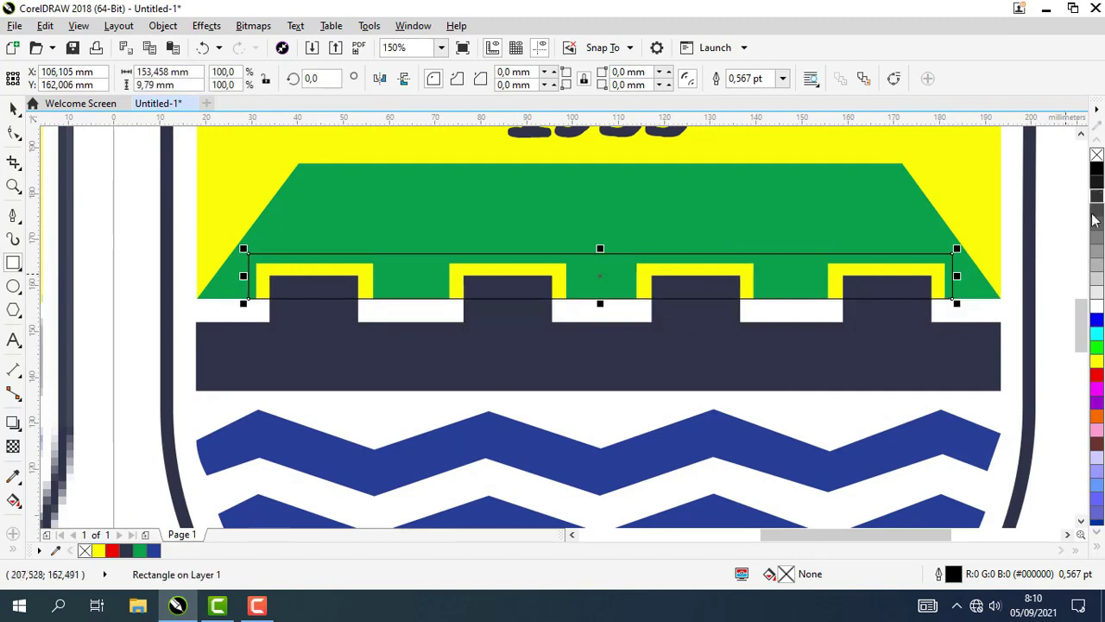
click(1097, 304)
right_click(1097, 156)
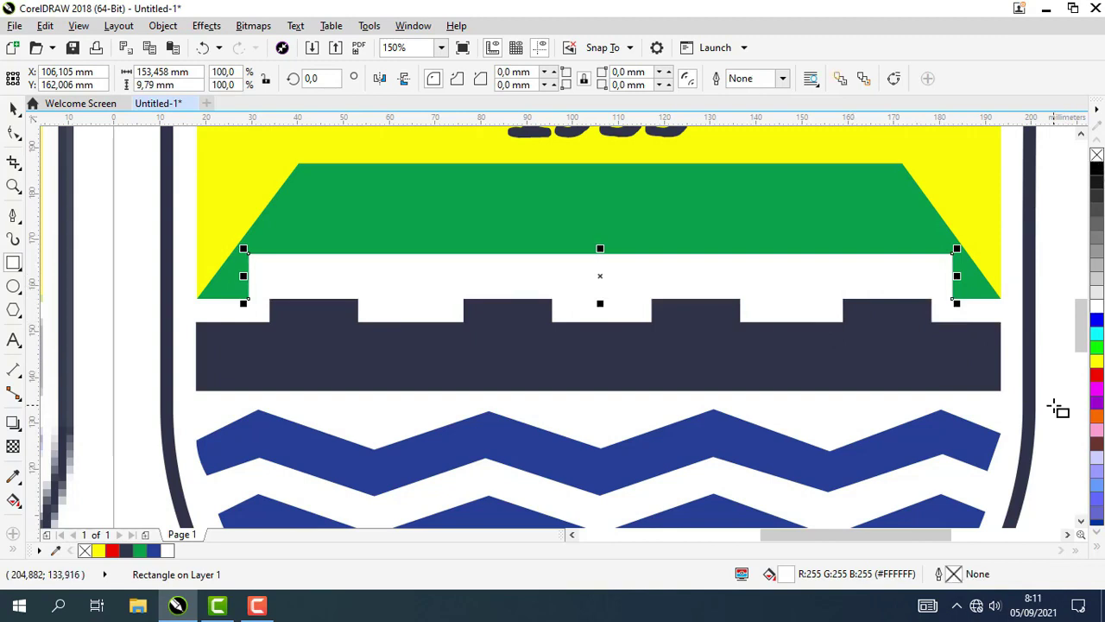
Move the white rectangle back in the stacking order, behind the navy wall and green roof but above the yellow panel.
key(ctrl+Page_Down)
key(ctrl+Page_Down)
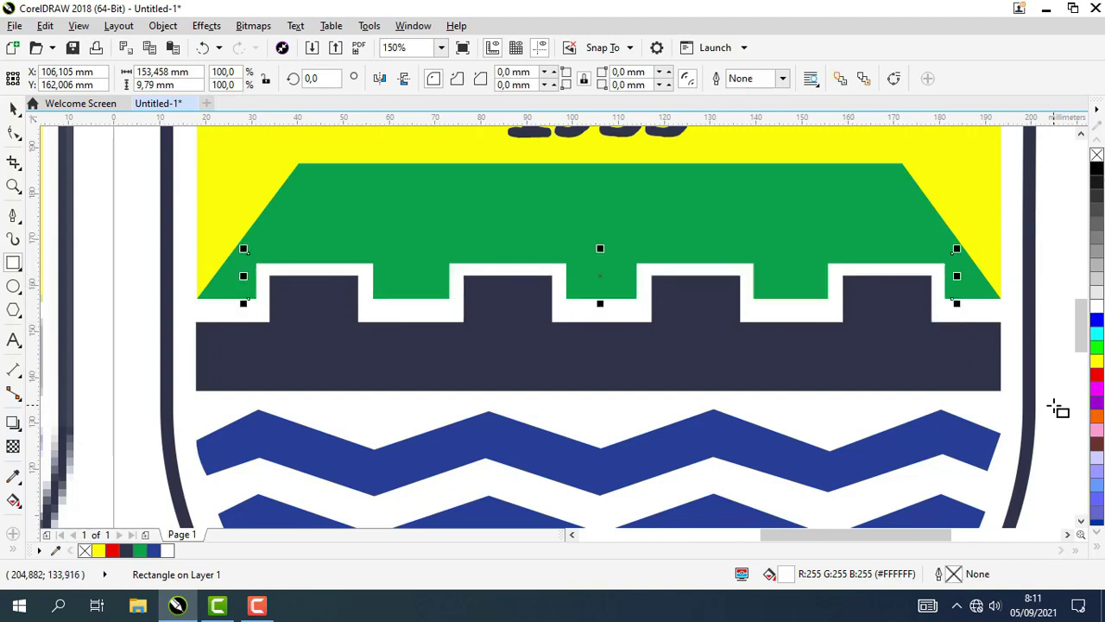
key(ctrl+Page_Down)
key(ctrl+Page_Up)
scroll(947, 374, down, 2)
scroll(542, 259, down, 1)
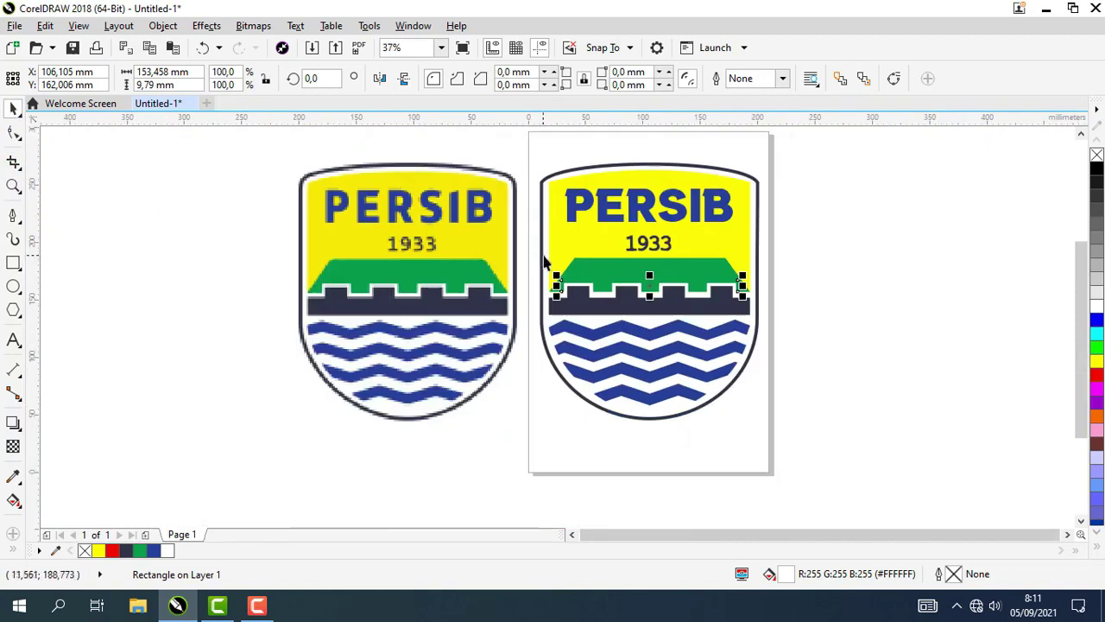
Compare the coloured vector crest with the reference image, checking the PERSIB lettering and yellow panel up close and both crests side by side.
click(711, 196)
scroll(710, 196, up, 1)
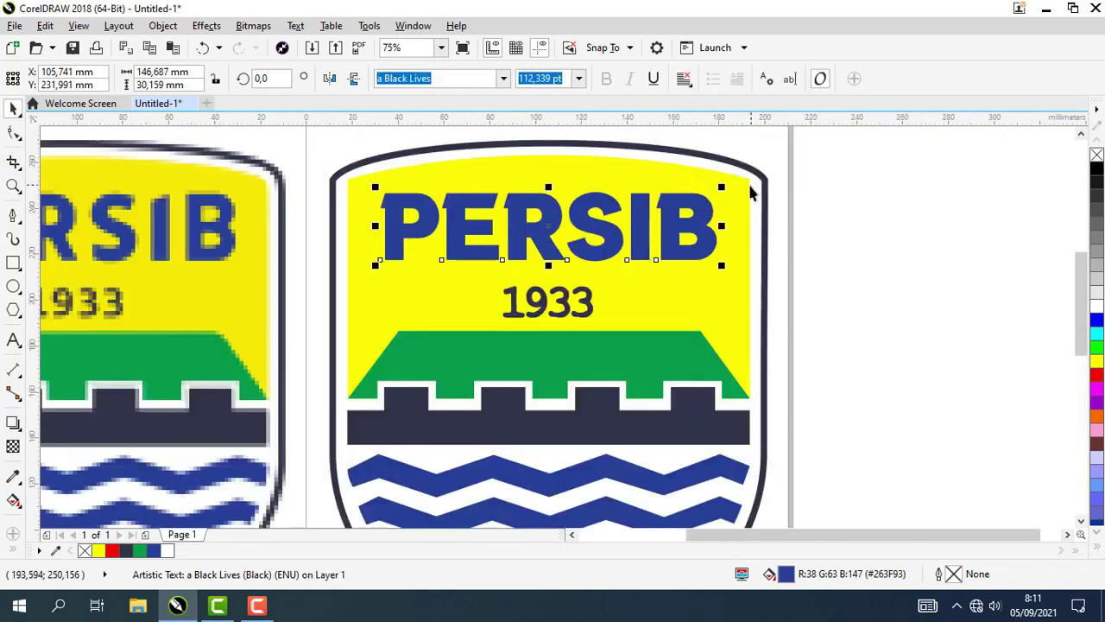
shift+click(747, 187)
scroll(820, 212, down, 1)
click(863, 229)
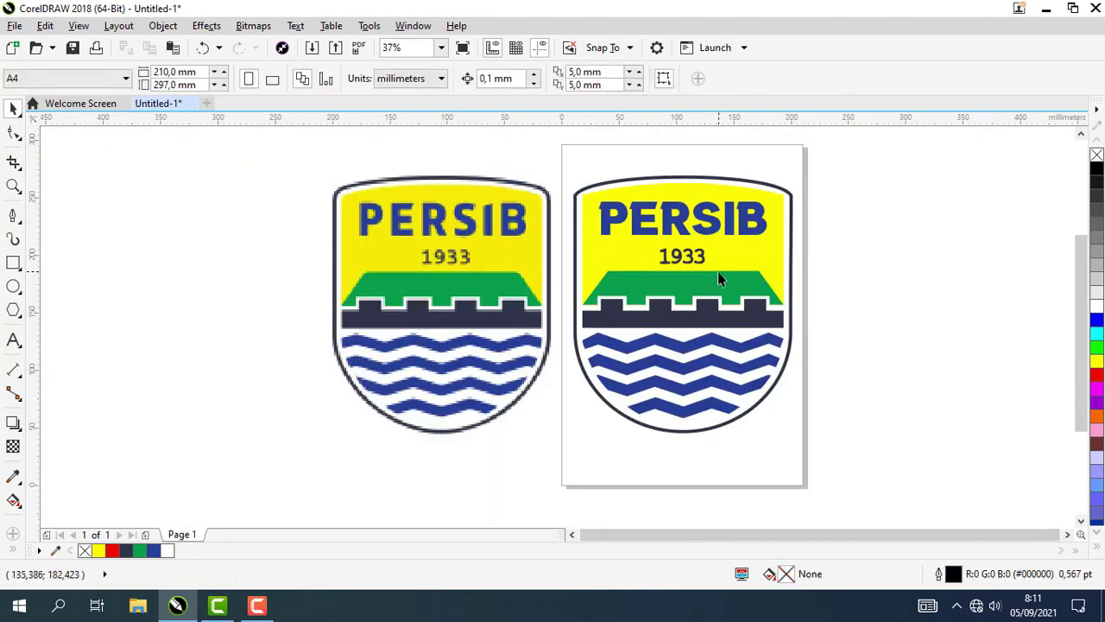
scroll(702, 261, down, 1)
scroll(722, 220, up, 1)
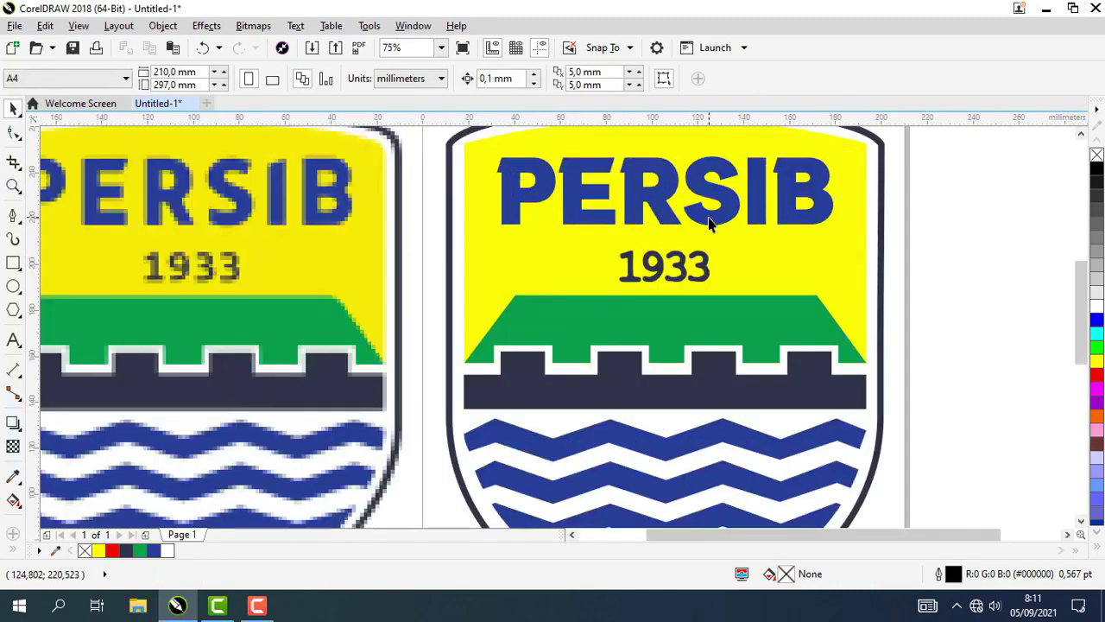
scroll(717, 224, down, 1)
click(12, 188)
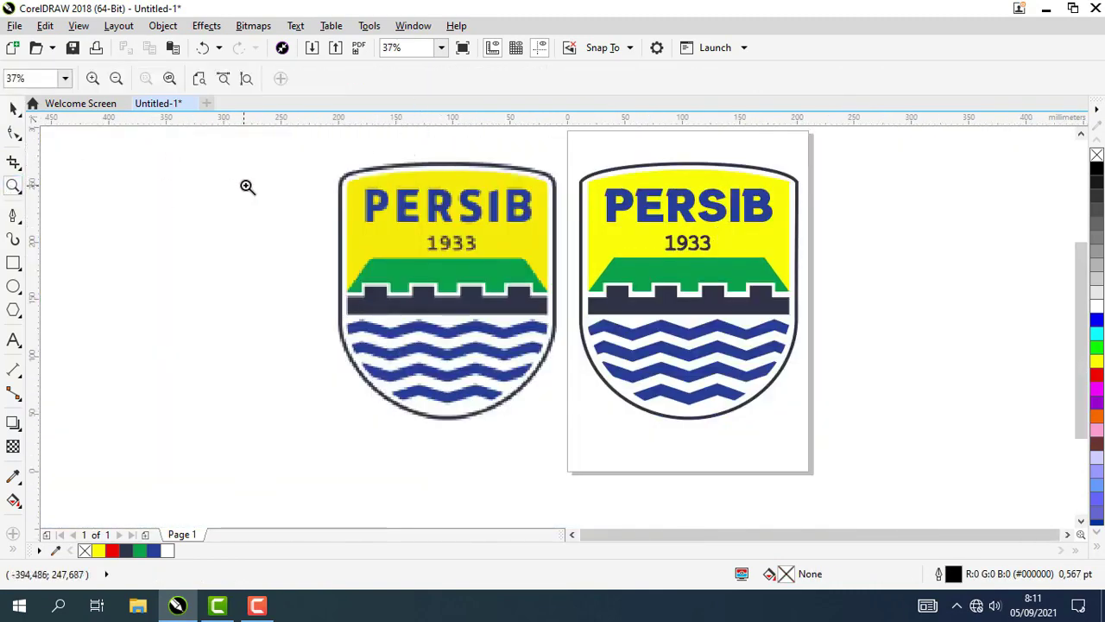
drag(328, 152, 808, 432)
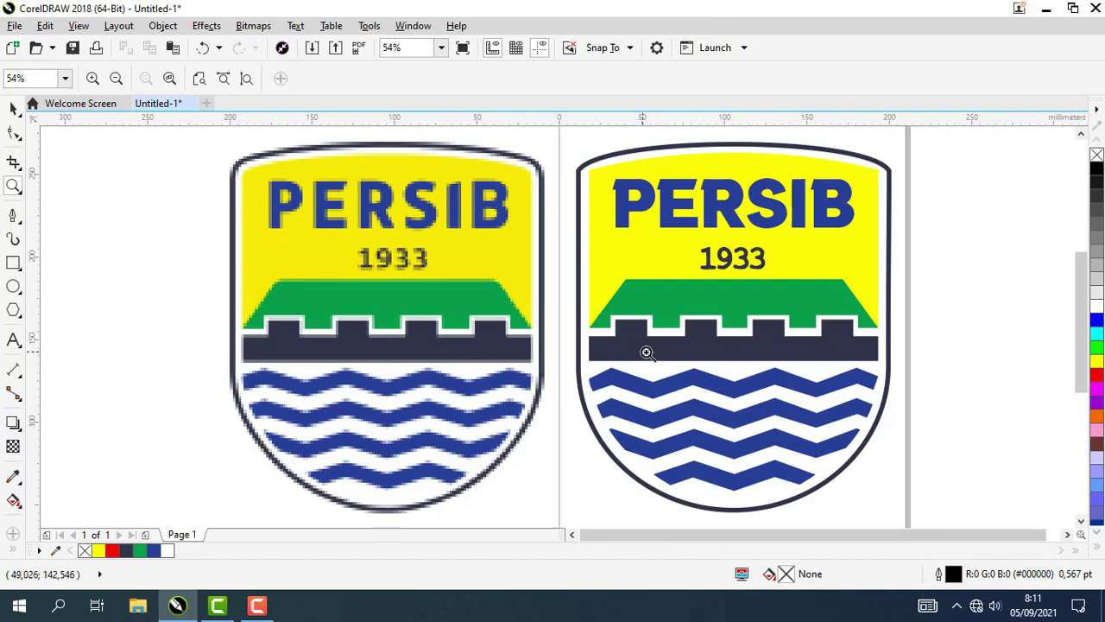
Inspect the vector crest's green roof and battlement edges up close for sharpness, then the gap between the two crests.
scroll(794, 328, up, 10)
scroll(656, 254, up, 2)
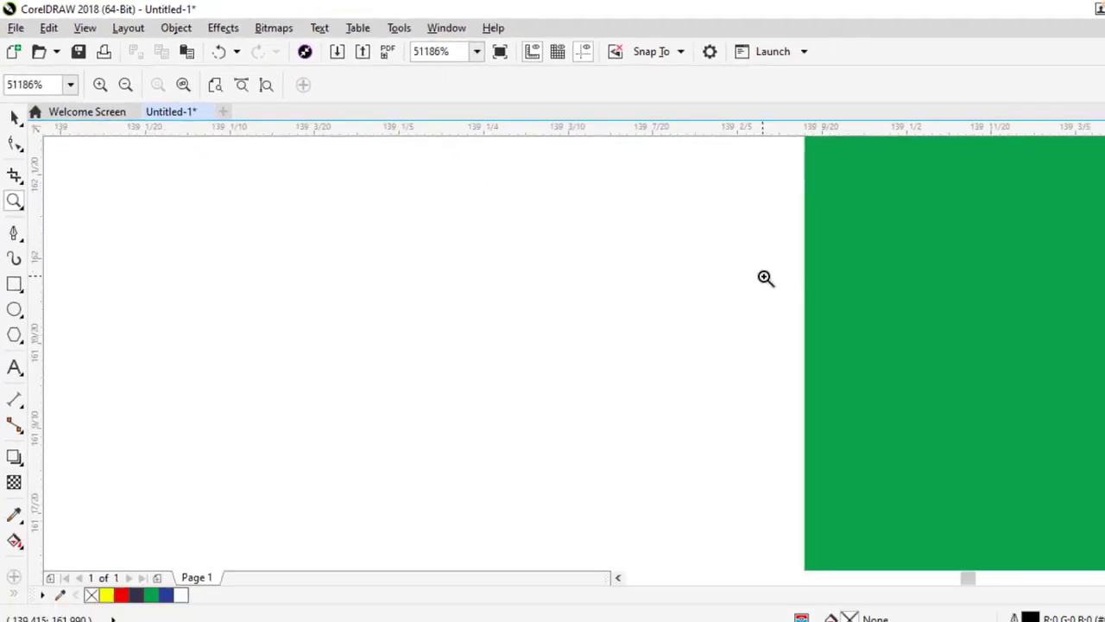
scroll(781, 259, down, 5)
scroll(796, 268, down, 6)
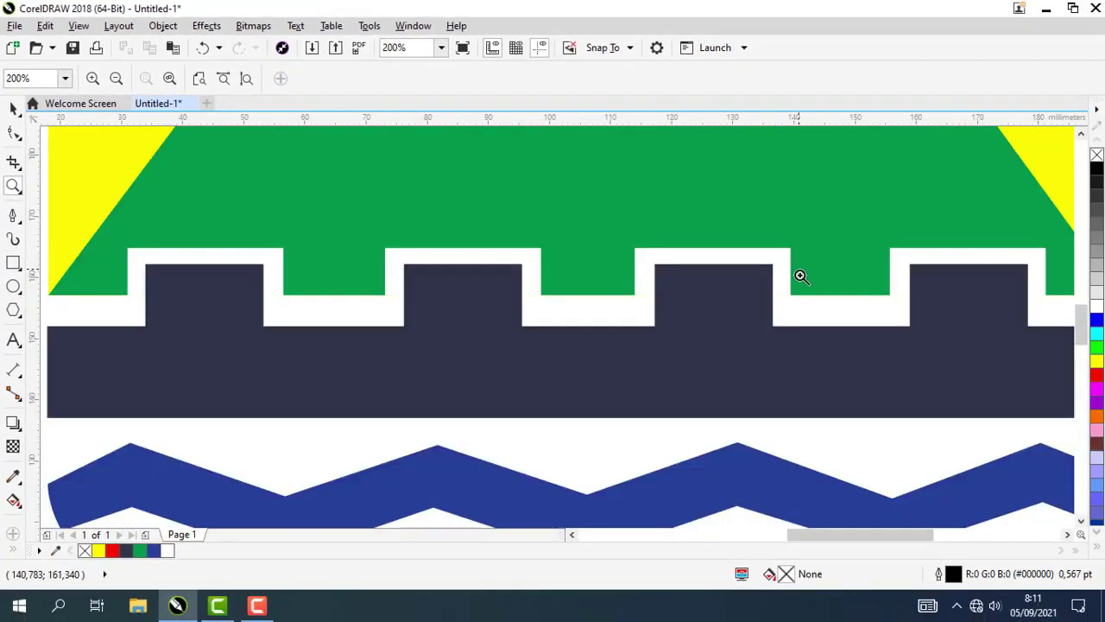
scroll(760, 267, up, 7)
scroll(383, 279, down, 3)
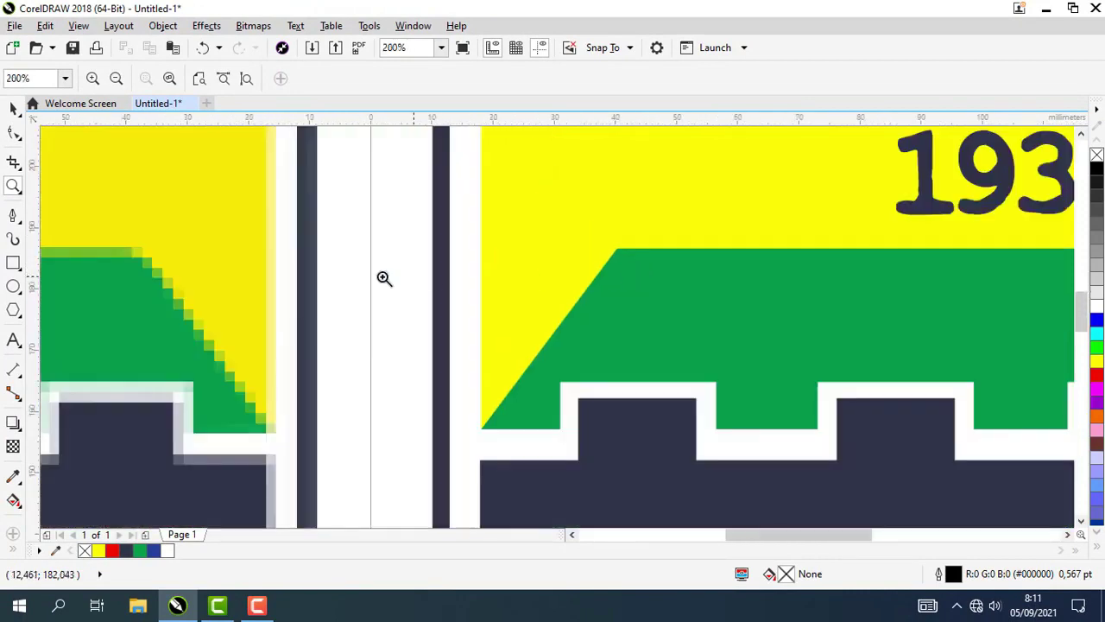
scroll(240, 301, up, 6)
scroll(379, 340, down, 5)
scroll(346, 349, down, 3)
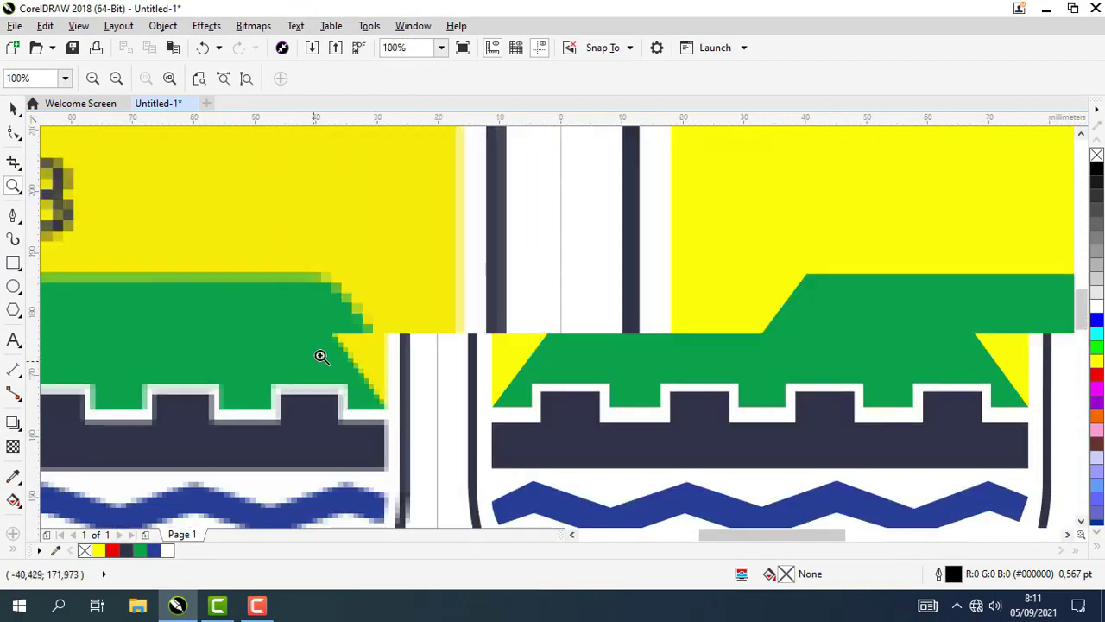
Examine the pixelated slanted roof edge in the reference image, and compare both whole crests side by side.
scroll(530, 284, up, 8)
scroll(398, 261, down, 3)
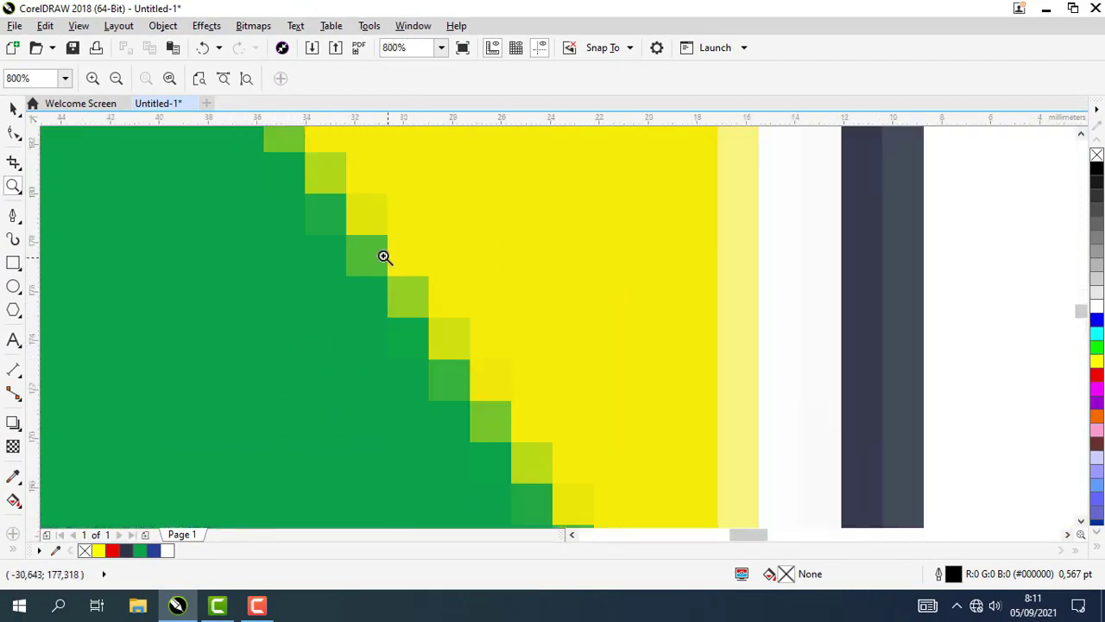
scroll(382, 254, up, 3)
scroll(378, 245, down, 7)
scroll(486, 245, down, 1)
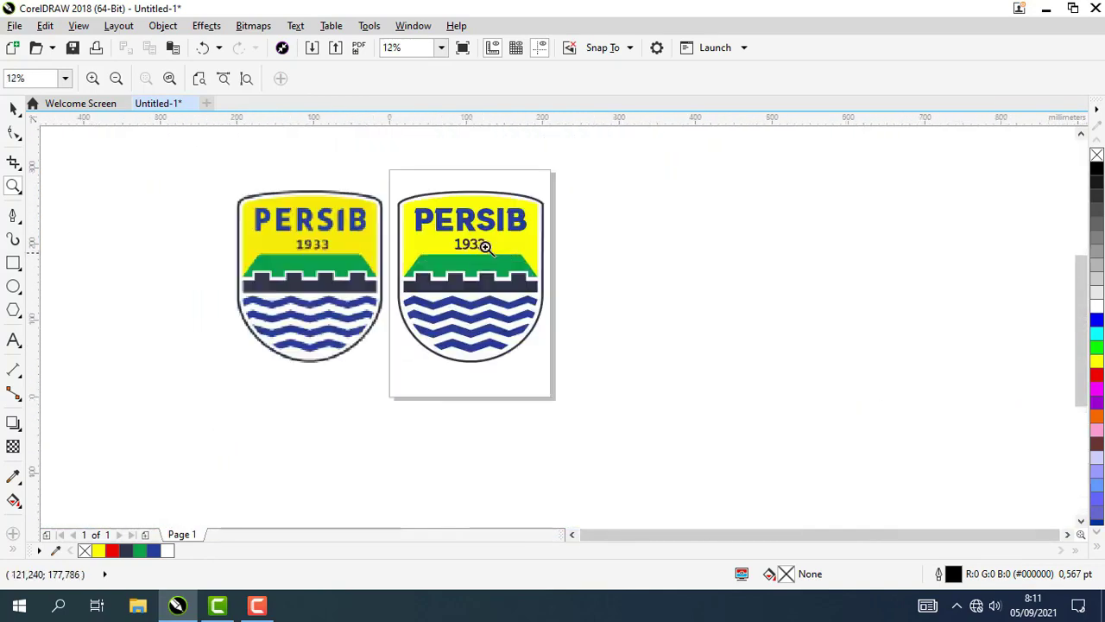
scroll(486, 244, up, 3)
scroll(489, 244, down, 3)
drag(222, 173, 559, 382)
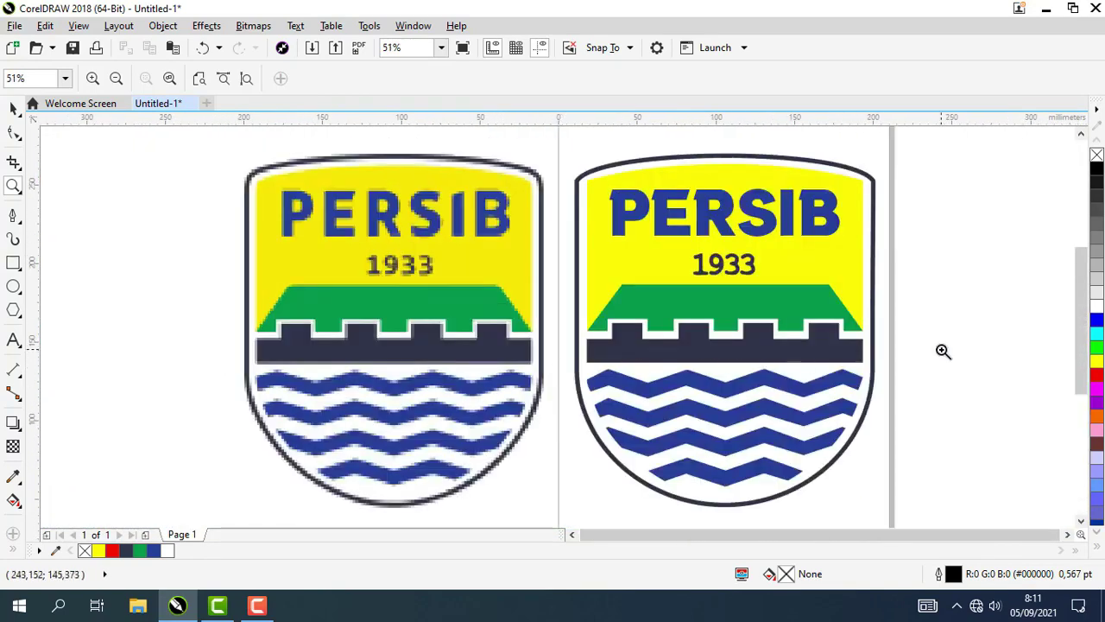